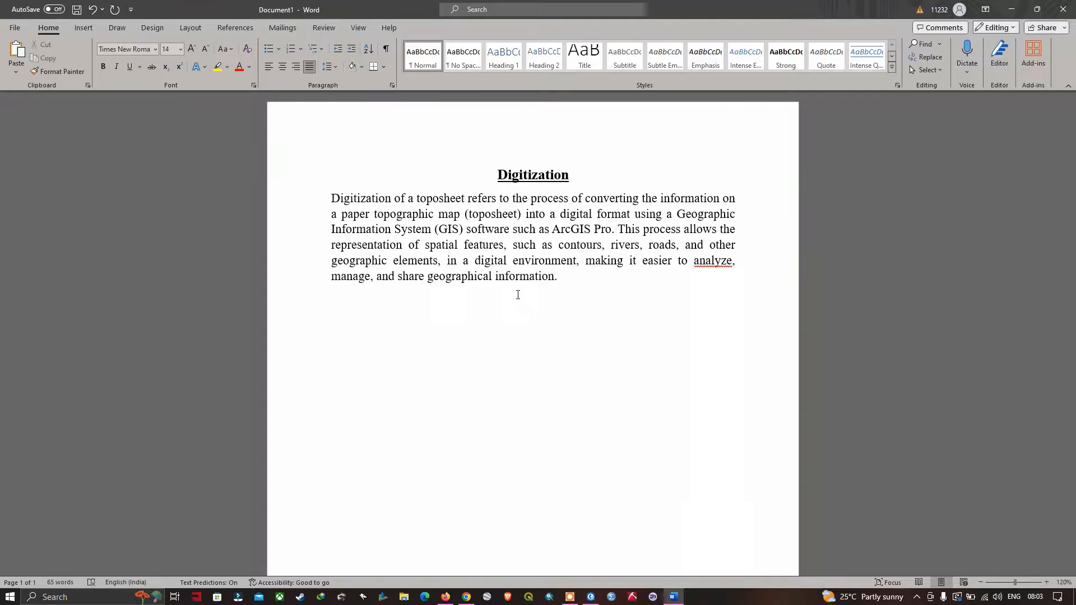
Switch to ArcGIS Pro and hide the D43D4_48M4.tif and georefer_topo layers, showing only the georefer_topo_PCS.tif toposheet above the basemap.
{"action": "key", "text": "alt+Tab"}
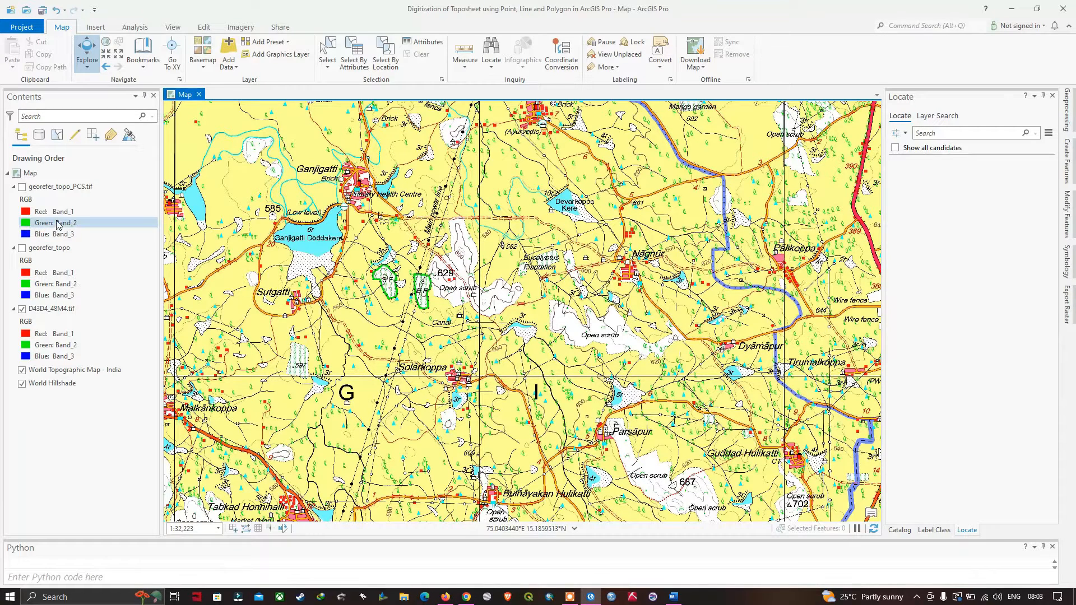
{"action": "left_click", "coordinate": [22, 309]}
{"action": "left_click", "coordinate": [22, 310]}
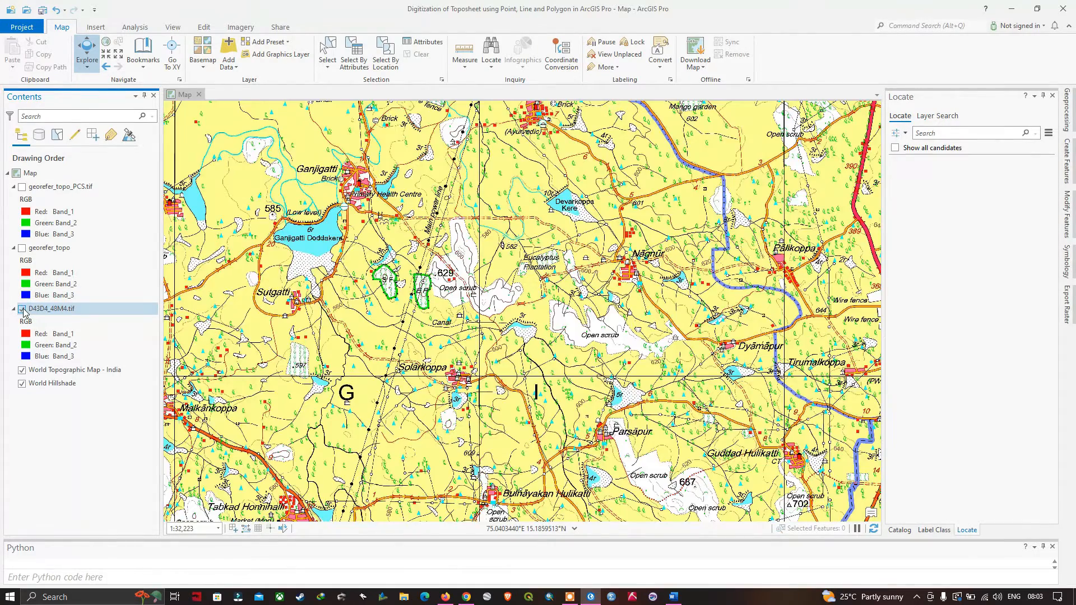
{"action": "left_click", "coordinate": [23, 309]}
{"action": "left_click", "coordinate": [22, 248]}
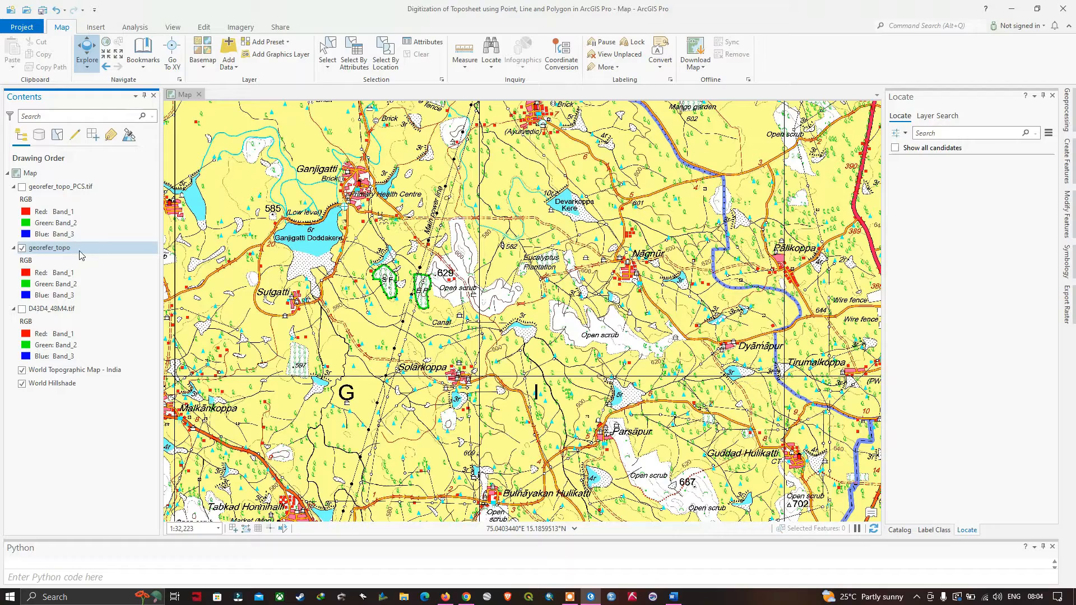
{"action": "left_click", "coordinate": [22, 247]}
{"action": "left_click", "coordinate": [22, 188]}
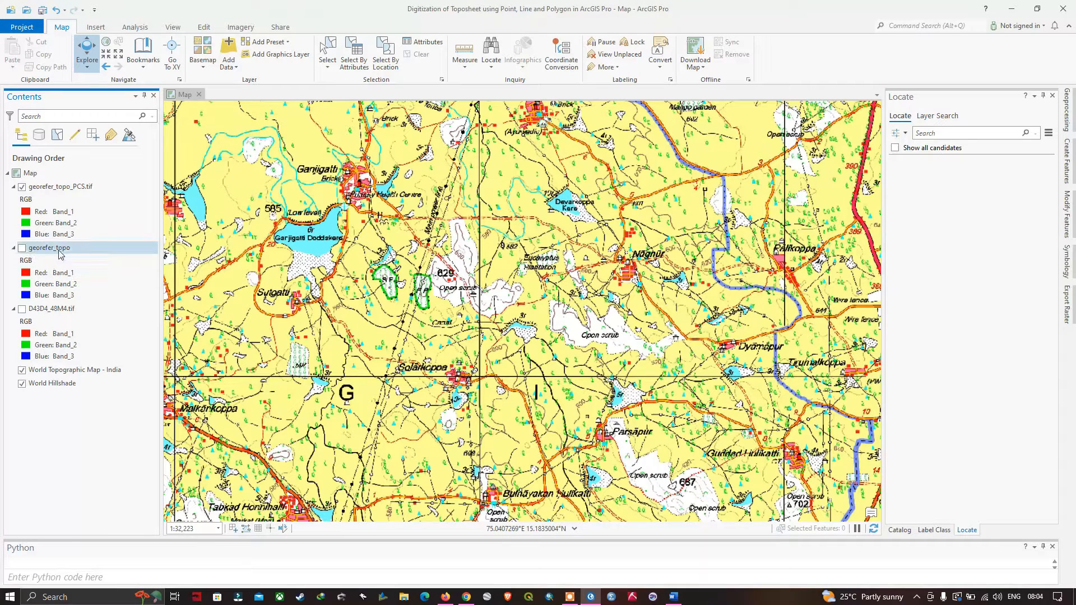
Remove the georefer_topo and D43D4_48M4.tif layers from the map.
{"action": "left_click", "coordinate": [67, 191]}
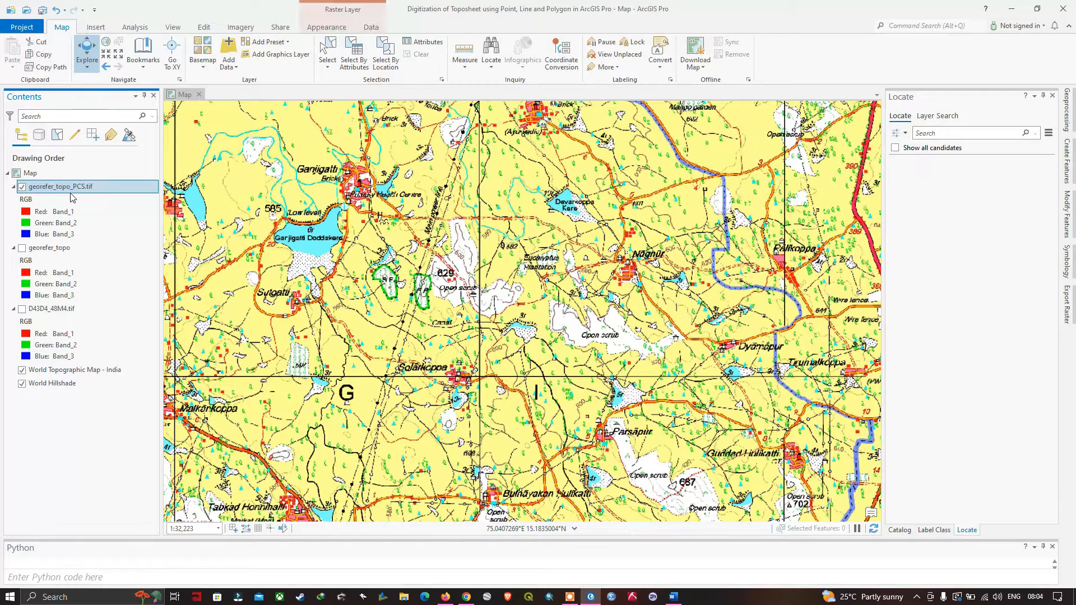
{"action": "left_click", "coordinate": [53, 250]}
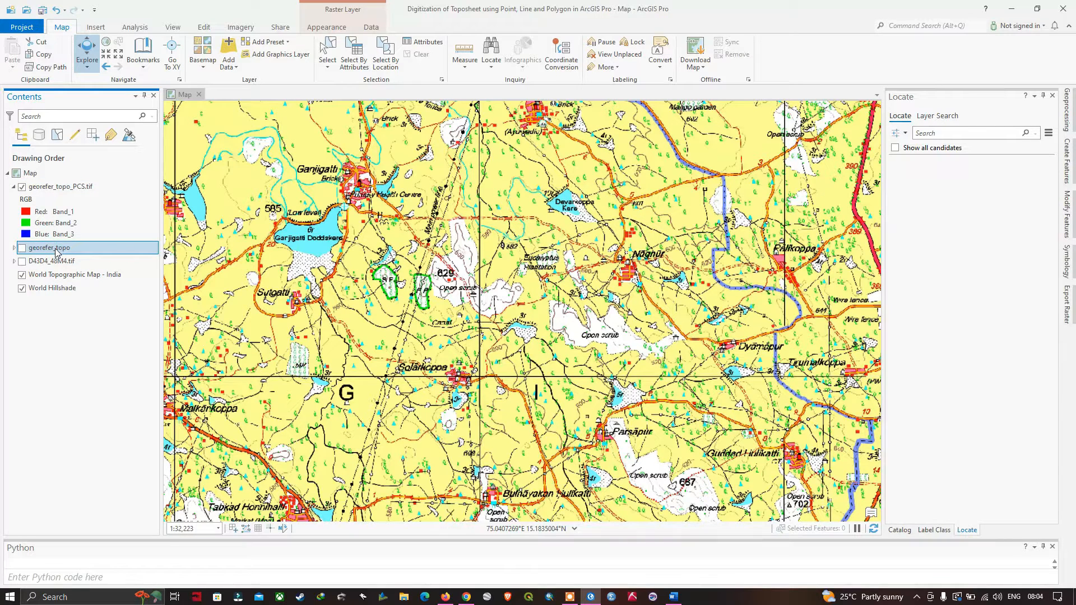
{"action": "right_click", "coordinate": [56, 252]}
{"action": "left_click", "coordinate": [55, 268]}
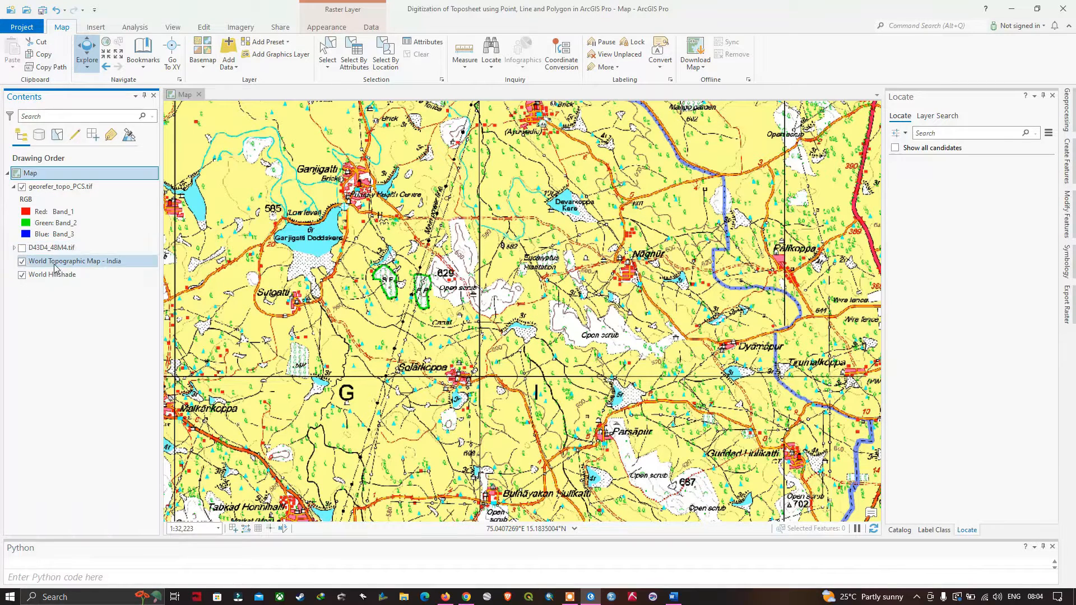
{"action": "right_click", "coordinate": [60, 250]}
{"action": "left_click", "coordinate": [81, 262]}
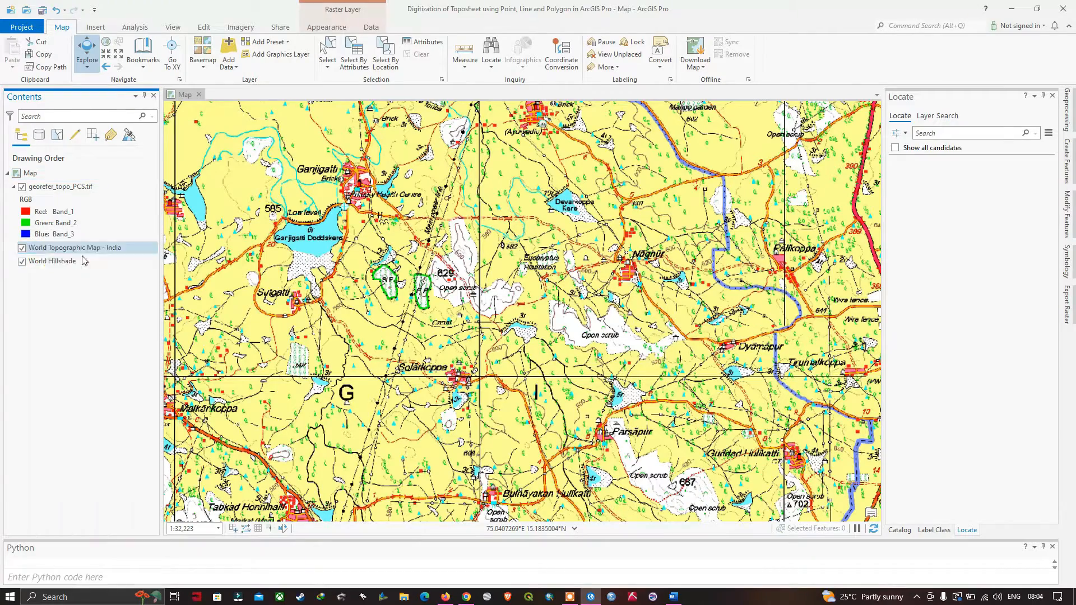
{"action": "left_click", "coordinate": [30, 173]}
{"action": "scroll", "coordinate": [523, 359], "scroll_direction": "down", "scroll_amount": 2}
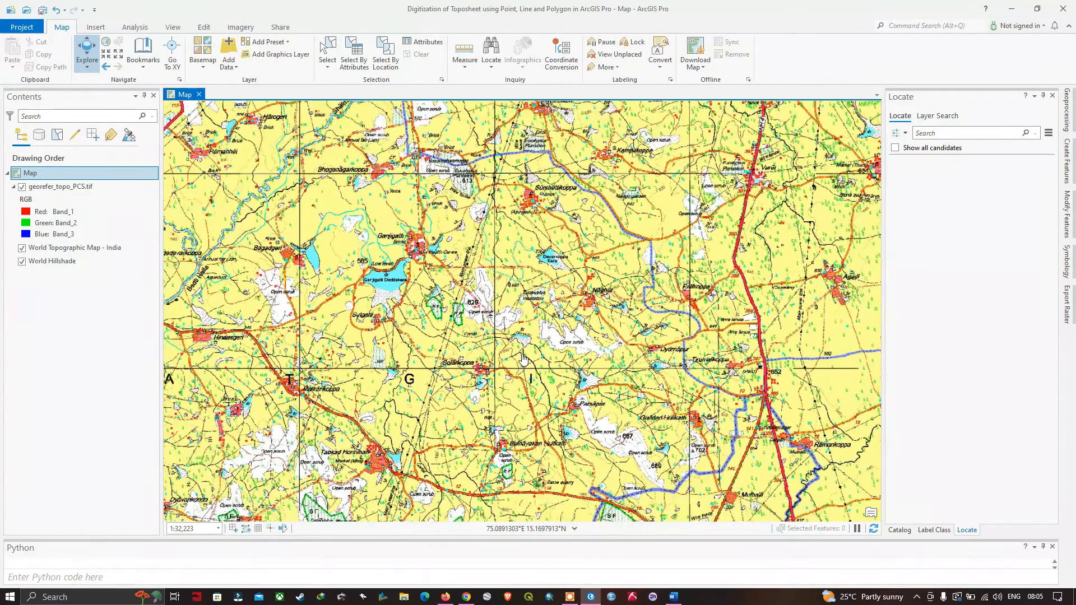
{"action": "scroll", "coordinate": [523, 359], "scroll_direction": "down", "scroll_amount": 2}
{"action": "scroll", "coordinate": [523, 359], "scroll_direction": "down", "scroll_amount": 2}
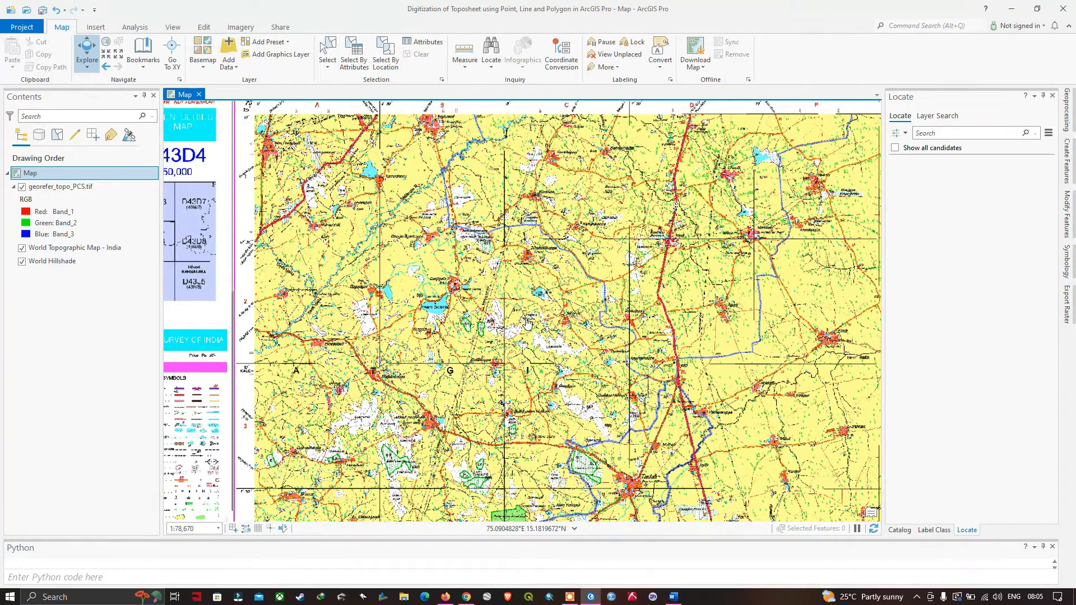
{"action": "scroll", "coordinate": [527, 322], "scroll_direction": "up", "scroll_amount": 2}
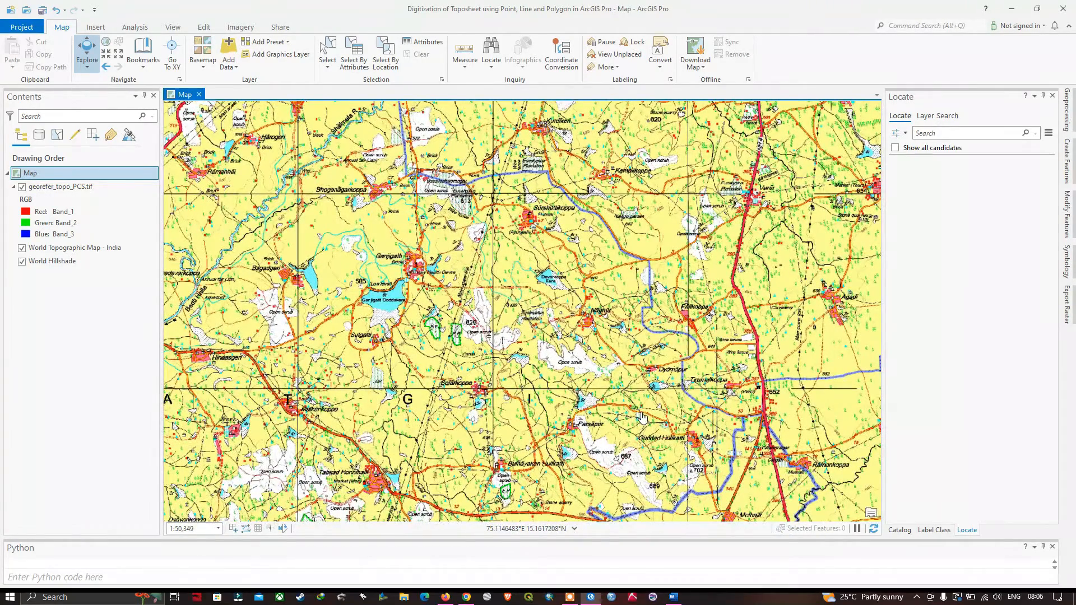
{"action": "scroll", "coordinate": [598, 317], "scroll_direction": "down", "scroll_amount": 2}
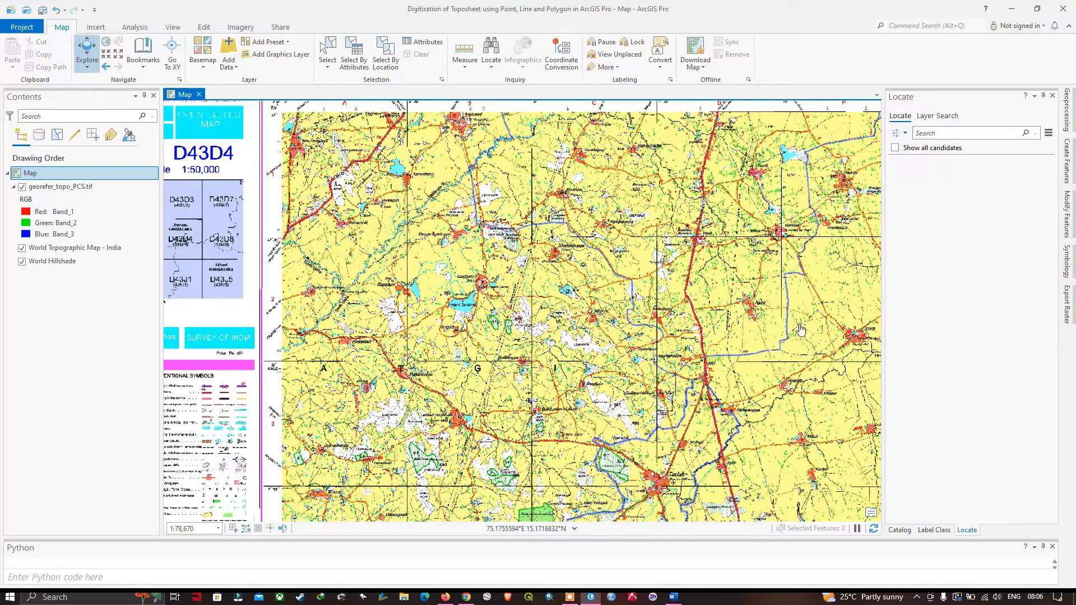
{"action": "left_click", "coordinate": [204, 28]}
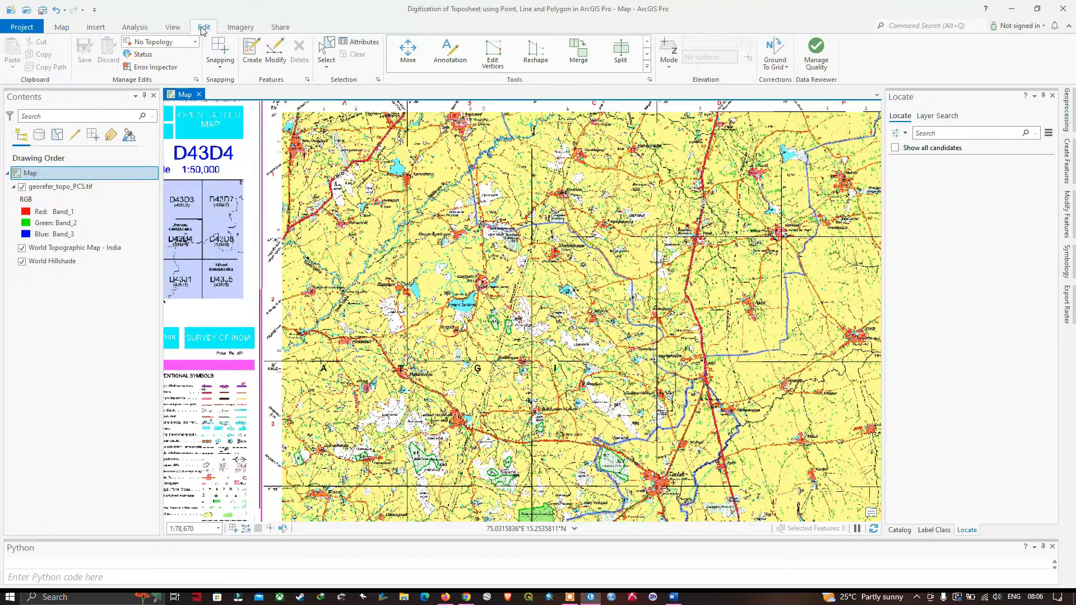
Browse the Catalog folders to E:\ArcGIS_Pro\Project\22_Digitization of Toposheet using Point, Line and Polygon in ArcGIS Pro.
{"action": "left_click", "coordinate": [173, 28]}
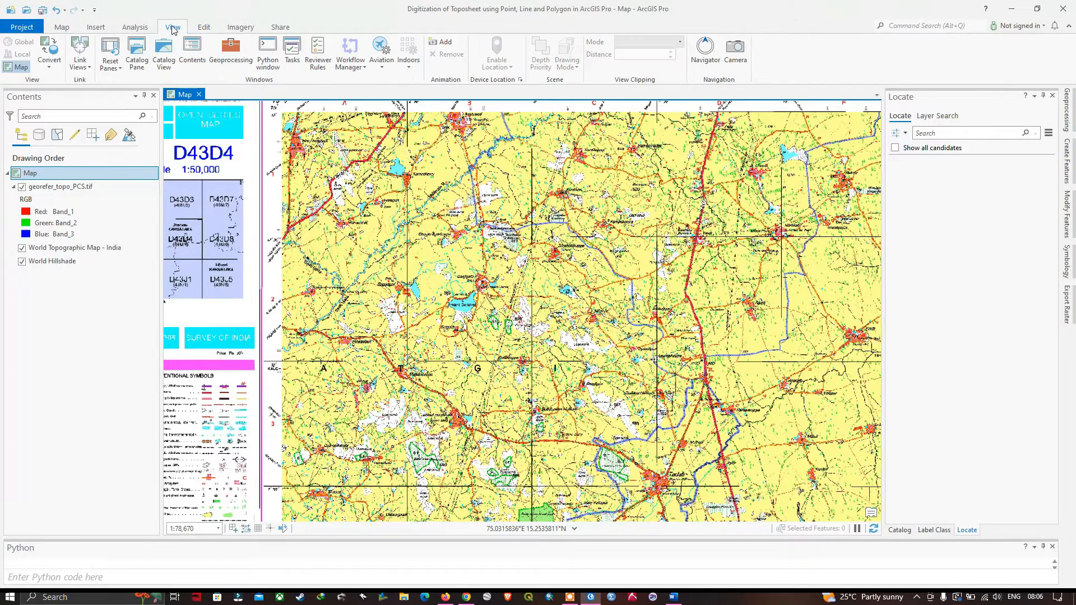
{"action": "left_click", "coordinate": [136, 69]}
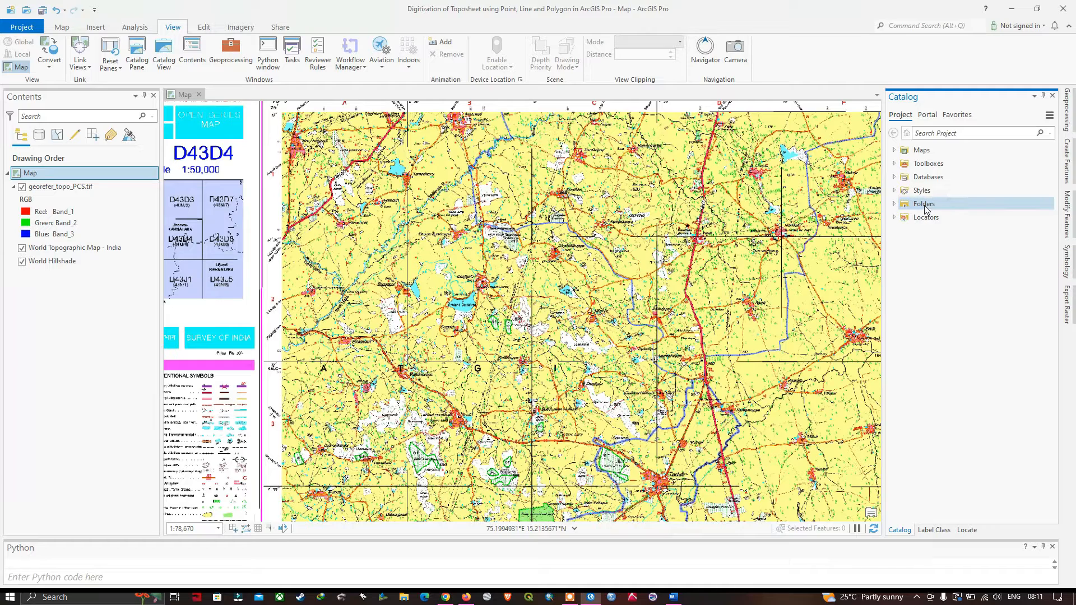
{"action": "left_click", "coordinate": [895, 205]}
{"action": "double_click", "coordinate": [939, 232]}
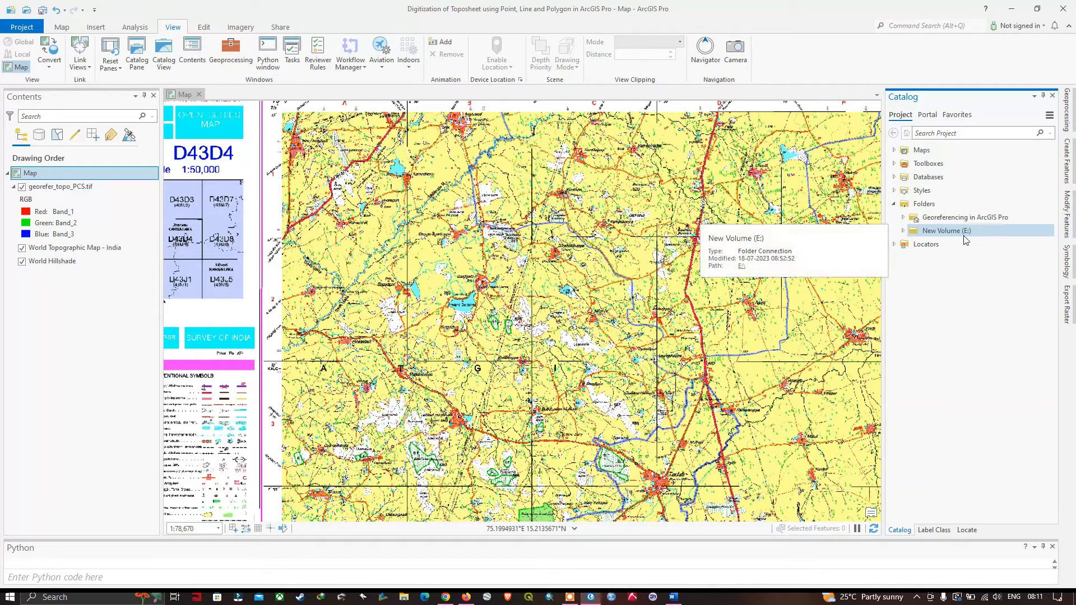
{"action": "left_click", "coordinate": [904, 231]}
{"action": "scroll", "coordinate": [920, 236], "scroll_direction": "down", "scroll_amount": 2}
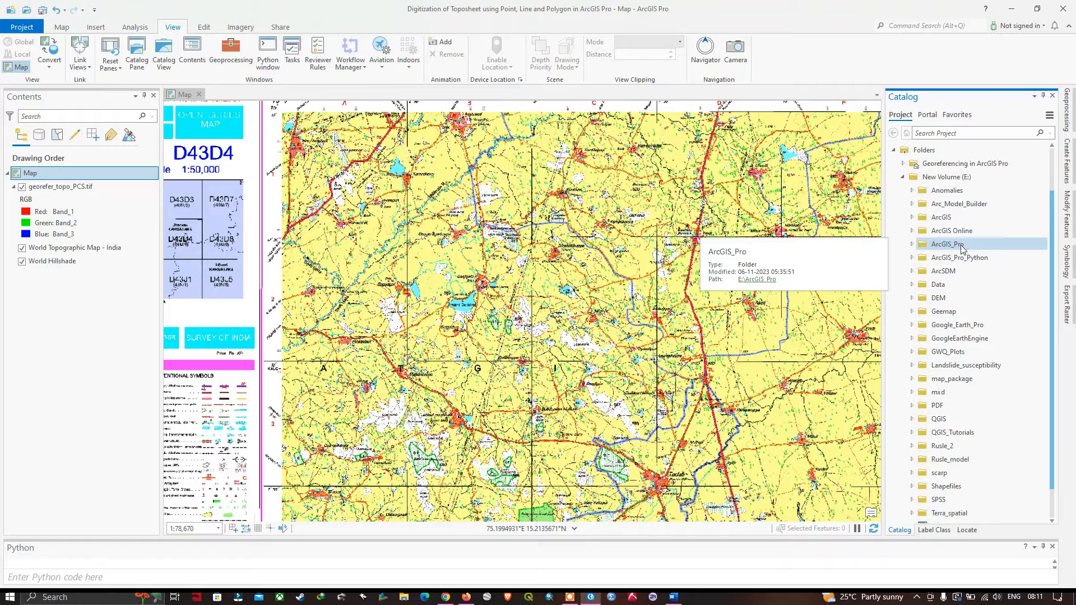
{"action": "double_click", "coordinate": [942, 246]}
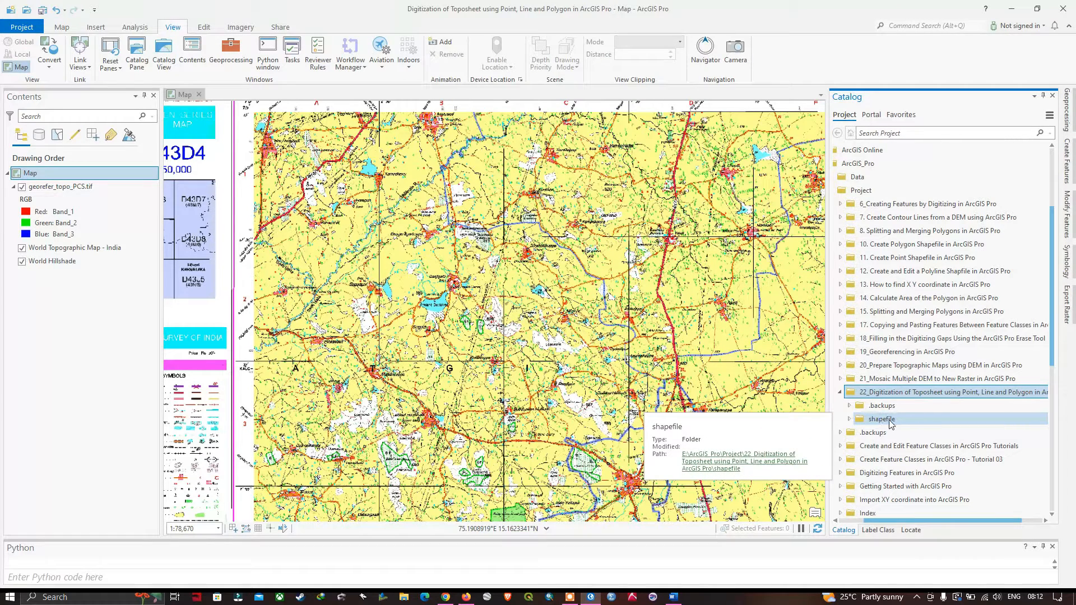
{"action": "right_click", "coordinate": [892, 396]}
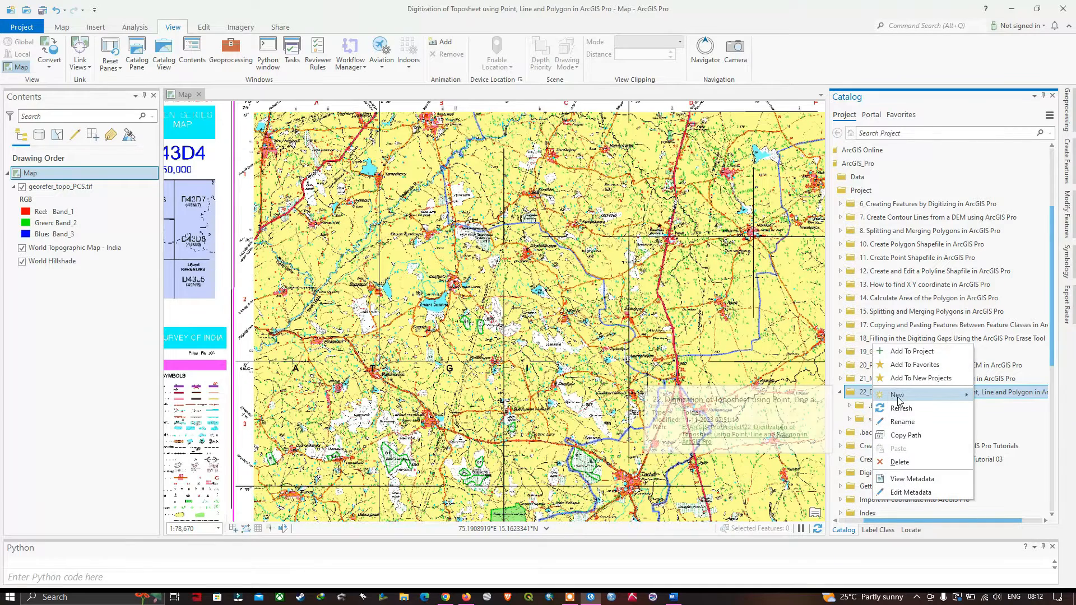
{"action": "mouse_move", "coordinate": [898, 399]}
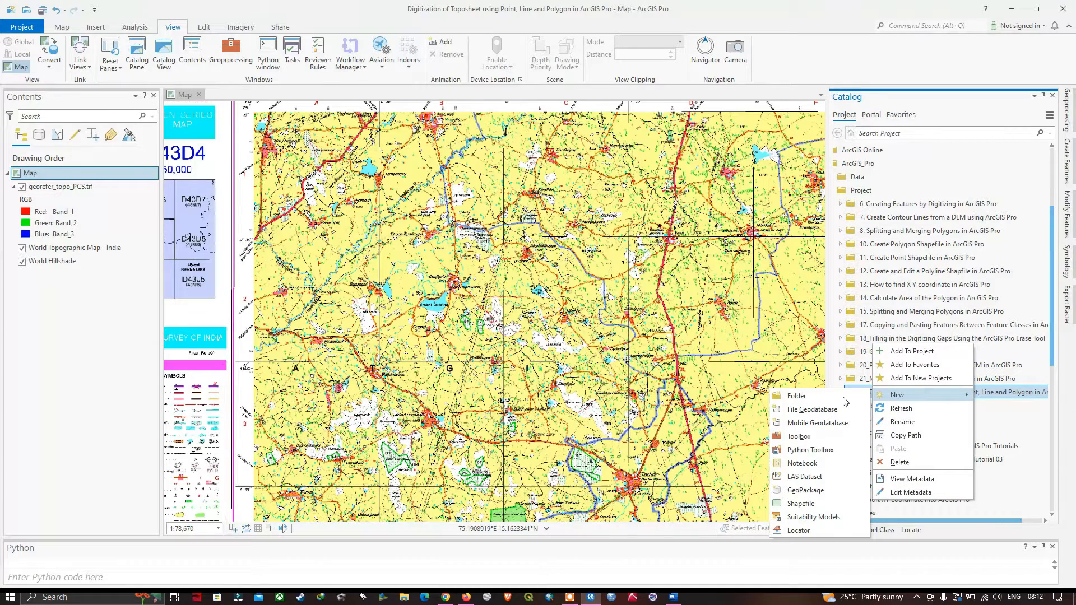
{"action": "left_click", "coordinate": [1001, 413]}
Start creating a new shapefile inside the project's shapefile folder.
{"action": "left_click", "coordinate": [879, 422]}
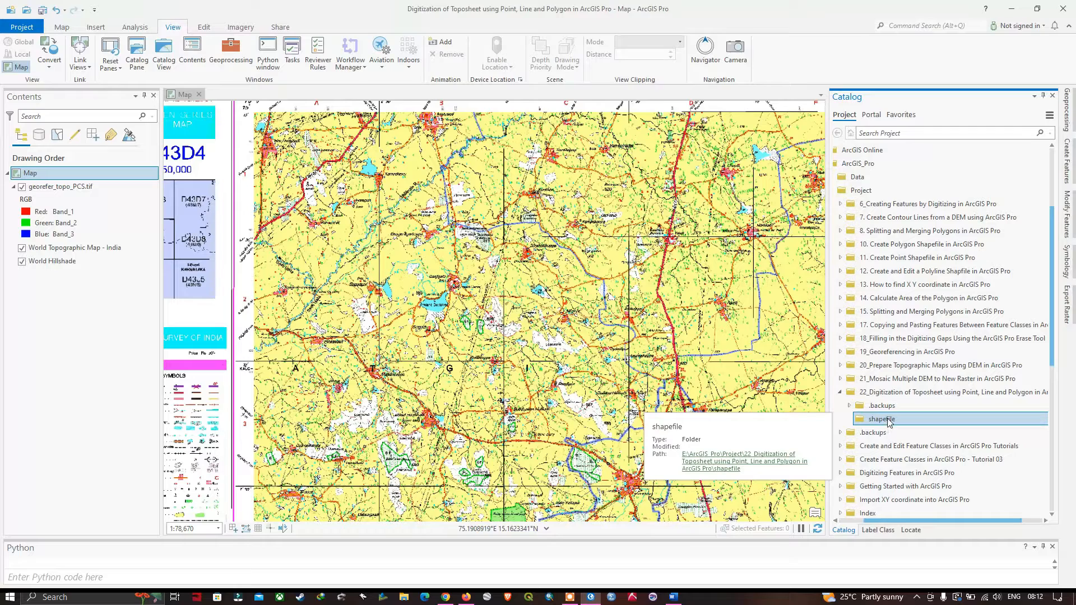
{"action": "right_click", "coordinate": [884, 421]}
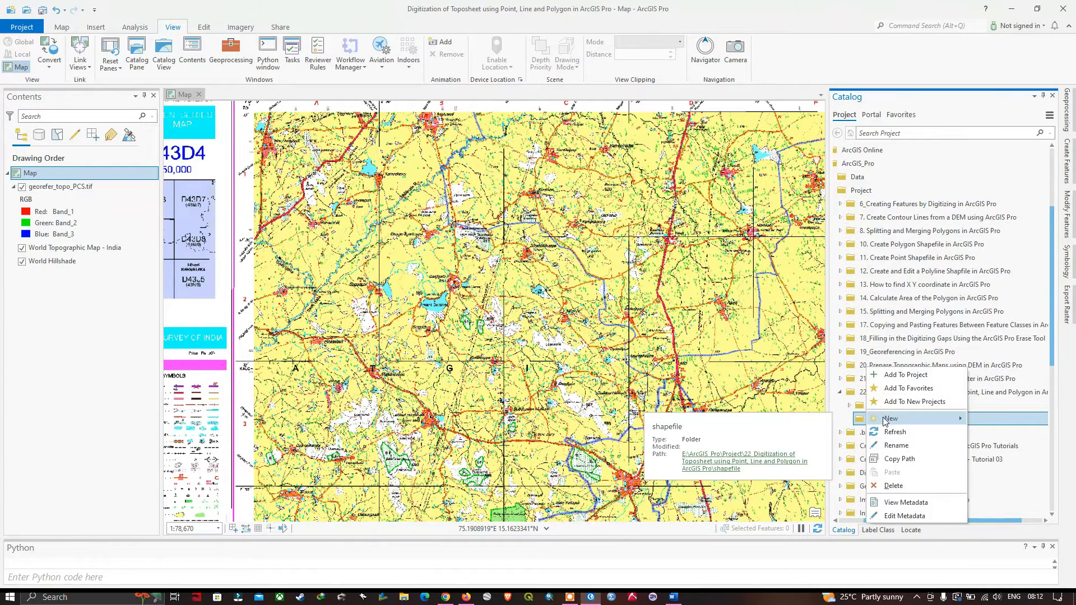
{"action": "mouse_move", "coordinate": [901, 421]}
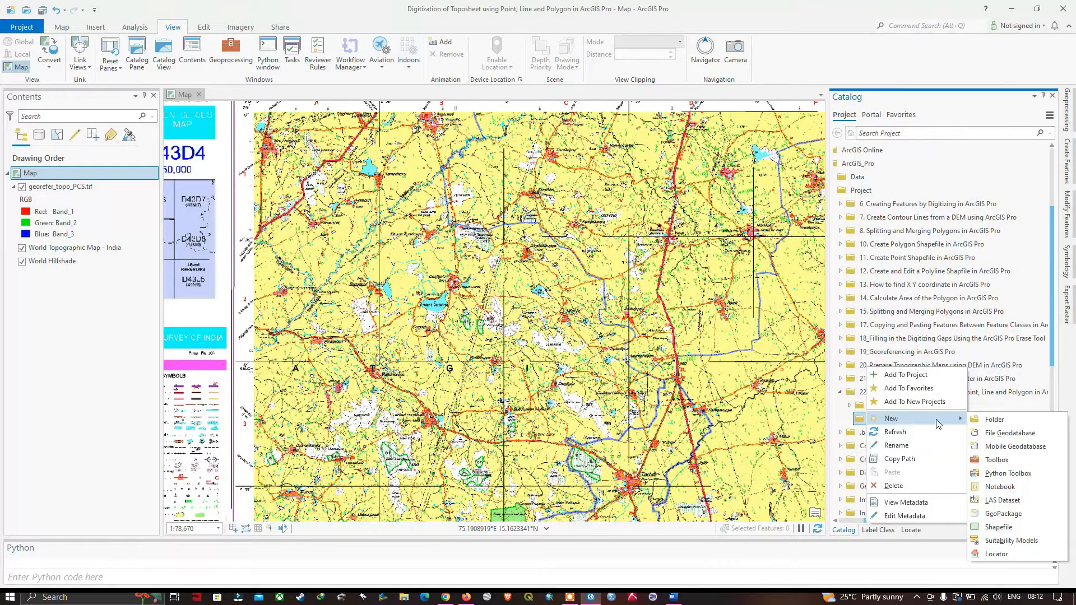
{"action": "left_click", "coordinate": [998, 528]}
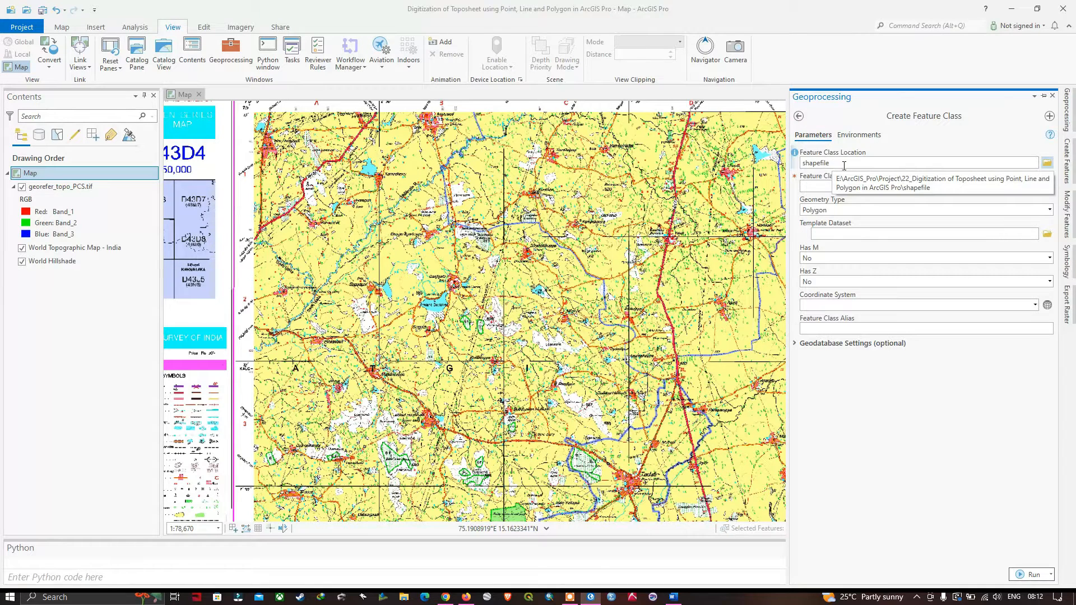
Name the new feature class Water bodies and set its geometry type to Polygon.
{"action": "left_click", "coordinate": [813, 186]}
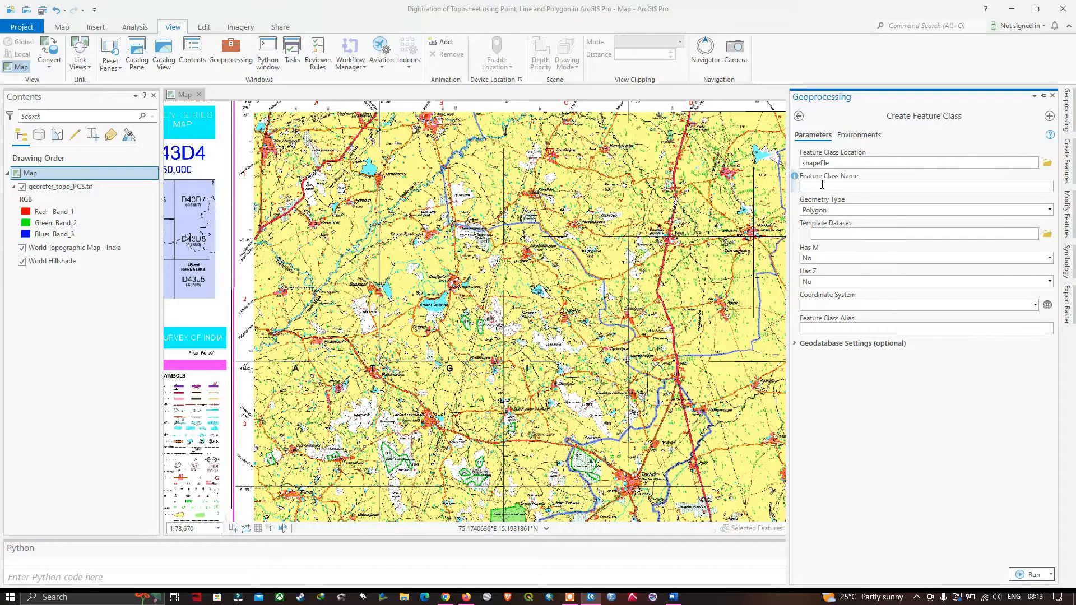
{"action": "type", "text": "Water bodies"}
{"action": "left_click", "coordinate": [897, 210]}
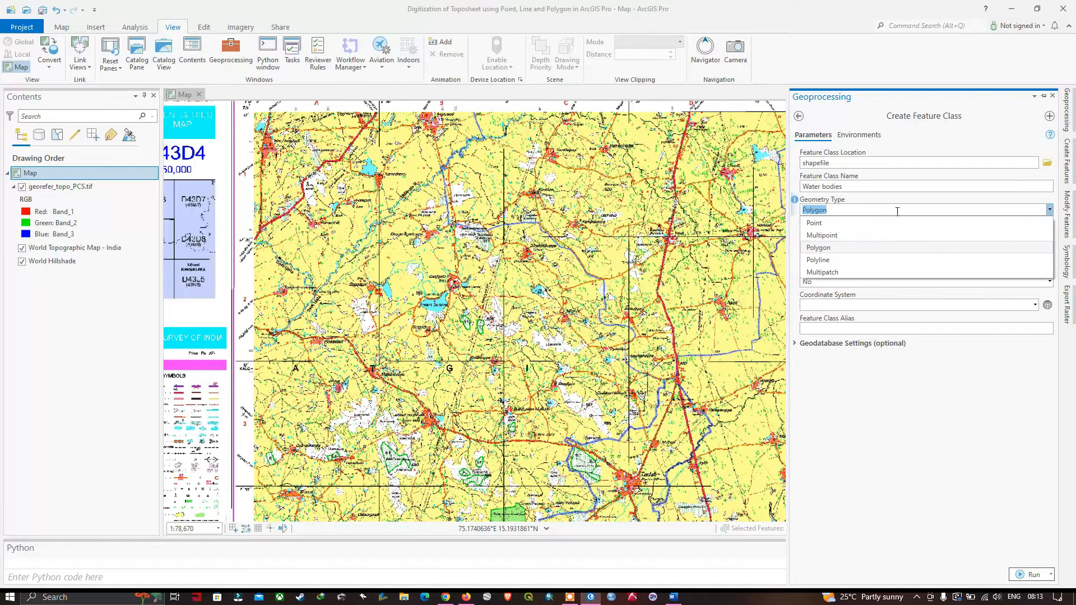
{"action": "left_click", "coordinate": [824, 250]}
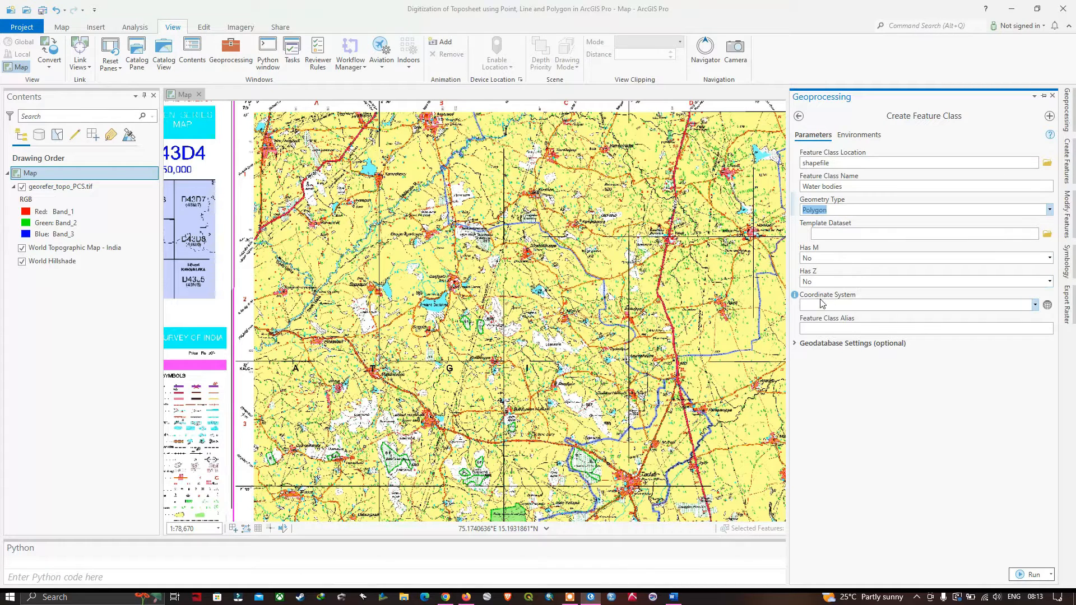
Set the coordinate system to WGS_1984_UTM_Zone_43N from georefer_topo_PCS.tif and run Create Feature Class.
{"action": "left_click", "coordinate": [1035, 305]}
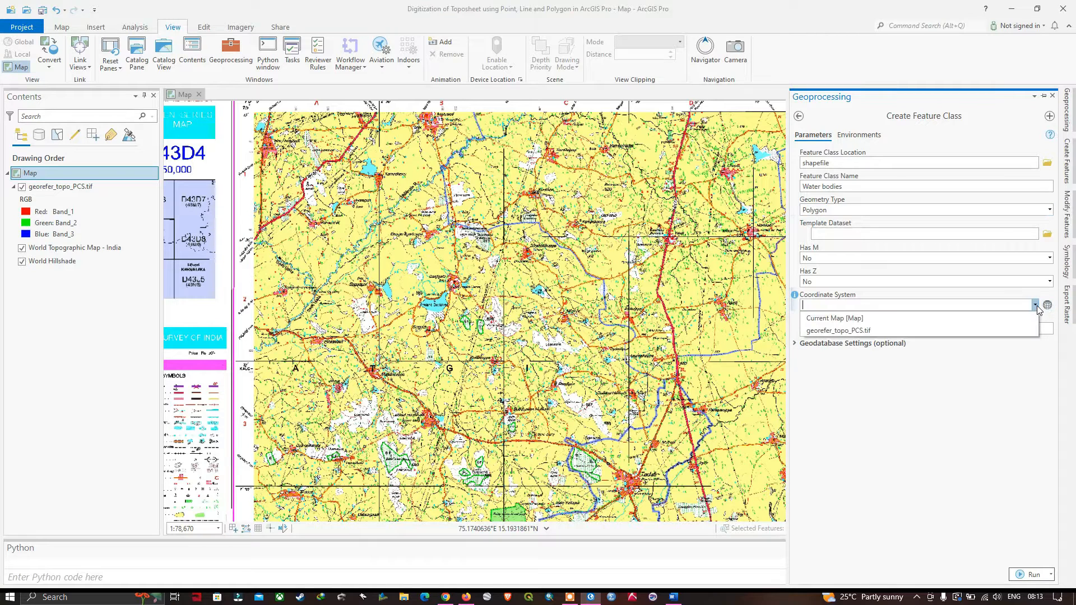
{"action": "left_click", "coordinate": [838, 319]}
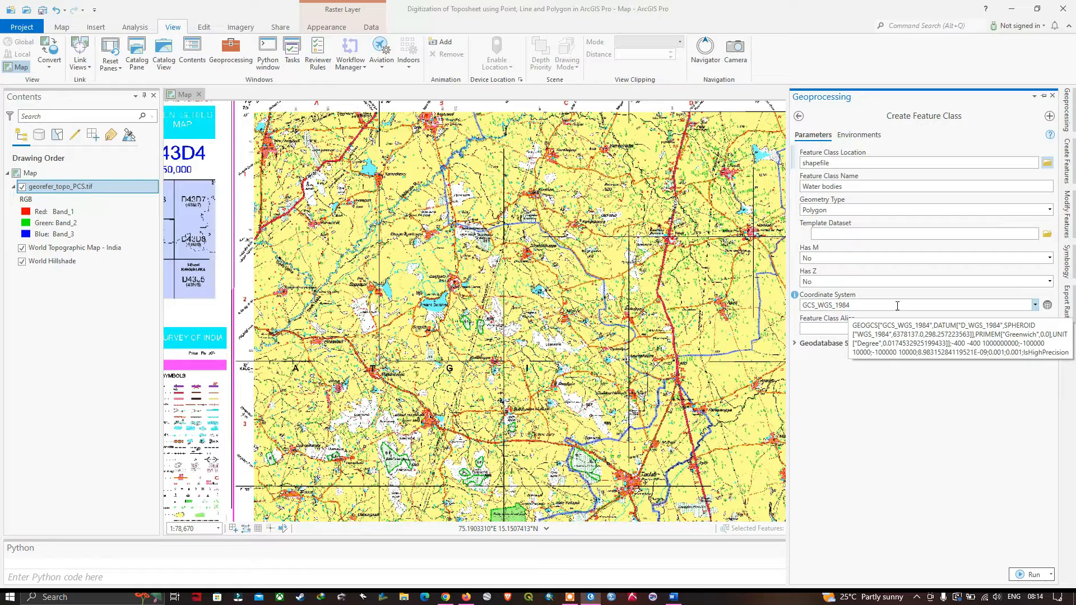
{"action": "left_click", "coordinate": [1036, 305]}
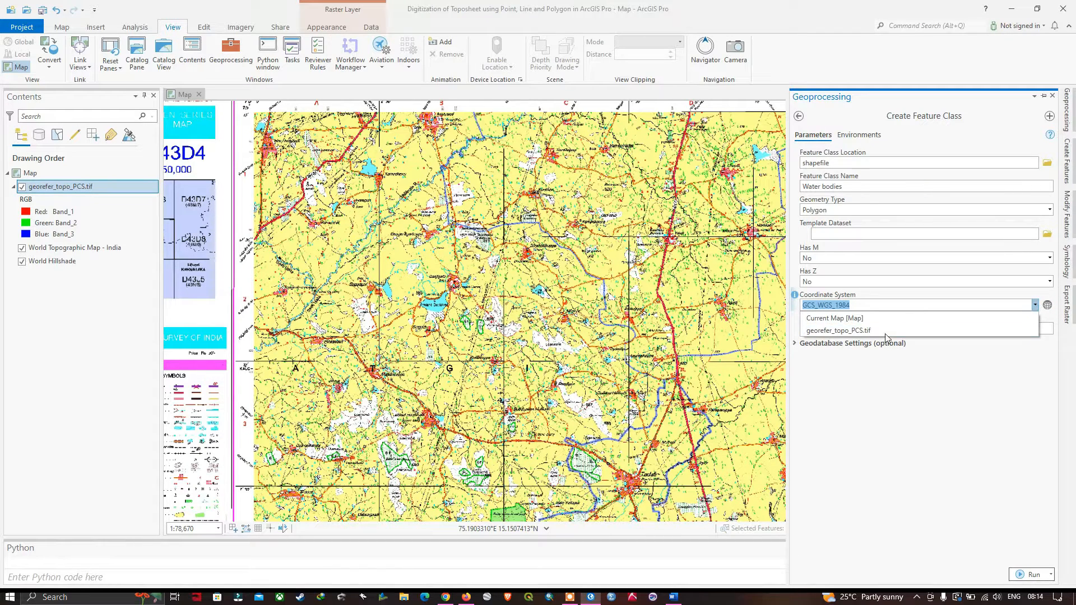
{"action": "left_click", "coordinate": [853, 332]}
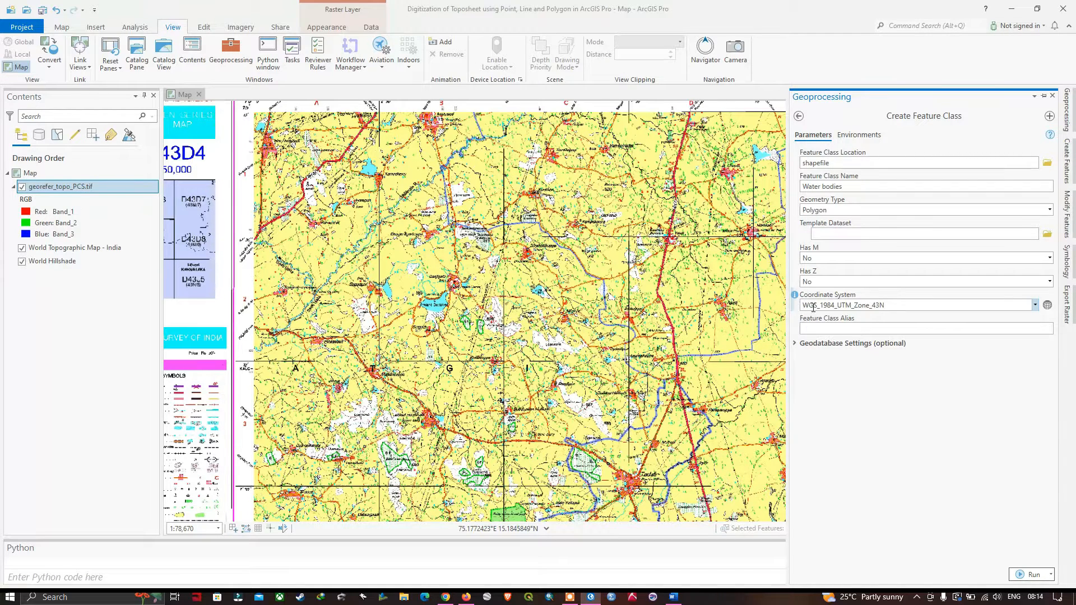
{"action": "mouse_move", "coordinate": [819, 307]}
{"action": "left_click", "coordinate": [1034, 576]}
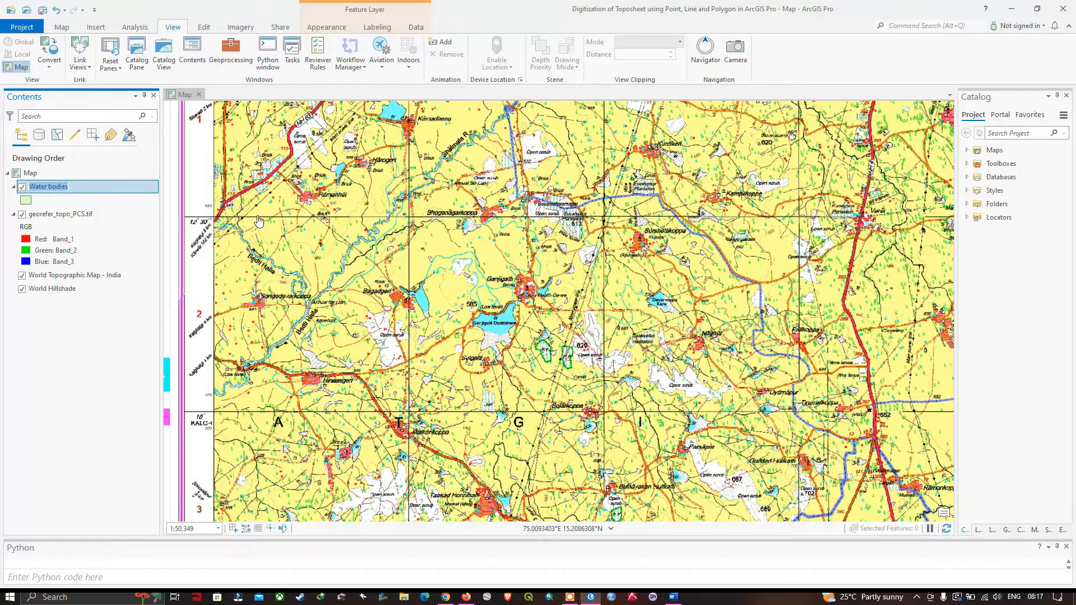
Select the Water bodies layer and open its feature creation templates for editing.
{"action": "left_click", "coordinate": [103, 199]}
{"action": "left_click", "coordinate": [104, 190]}
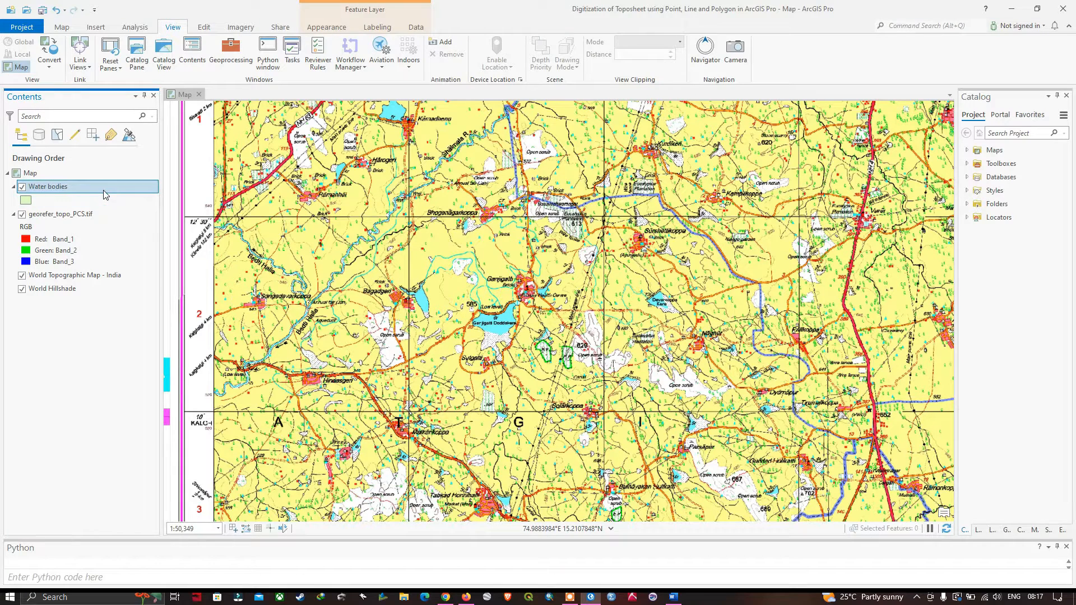
{"action": "left_click", "coordinate": [205, 28]}
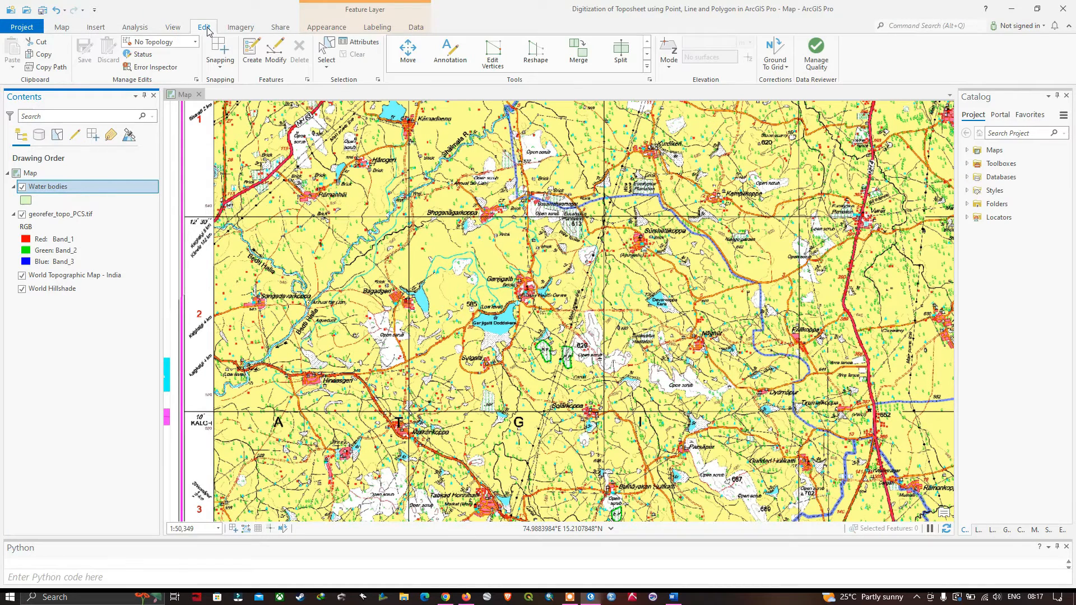
{"action": "left_click", "coordinate": [252, 62]}
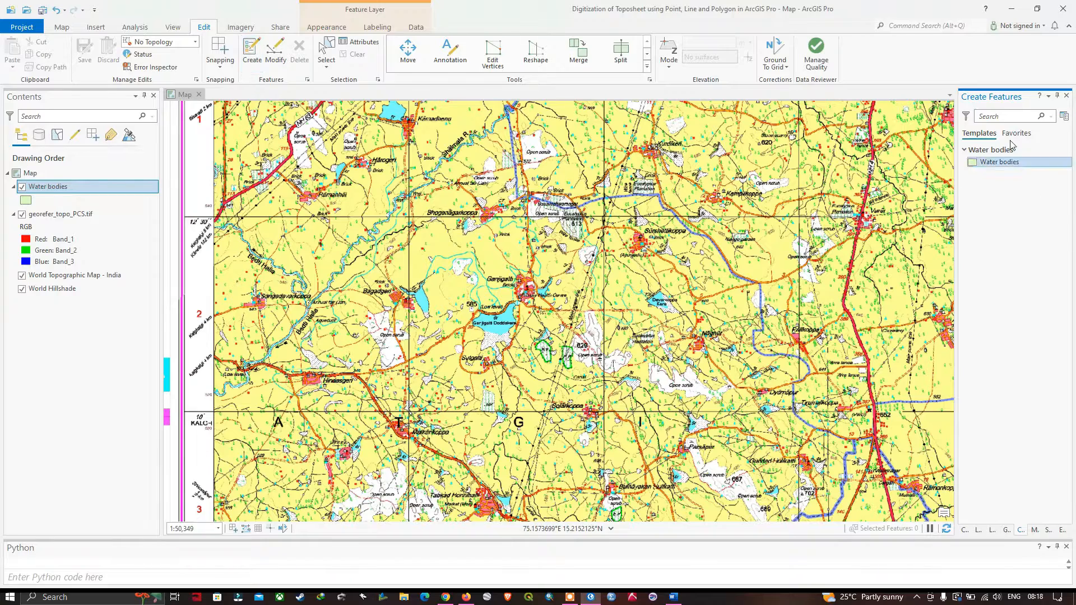
Activate the Polygon construction tool of the Water bodies feature template.
{"action": "left_click_drag", "start_coordinate": [957, 226], "coordinate": [925, 227]}
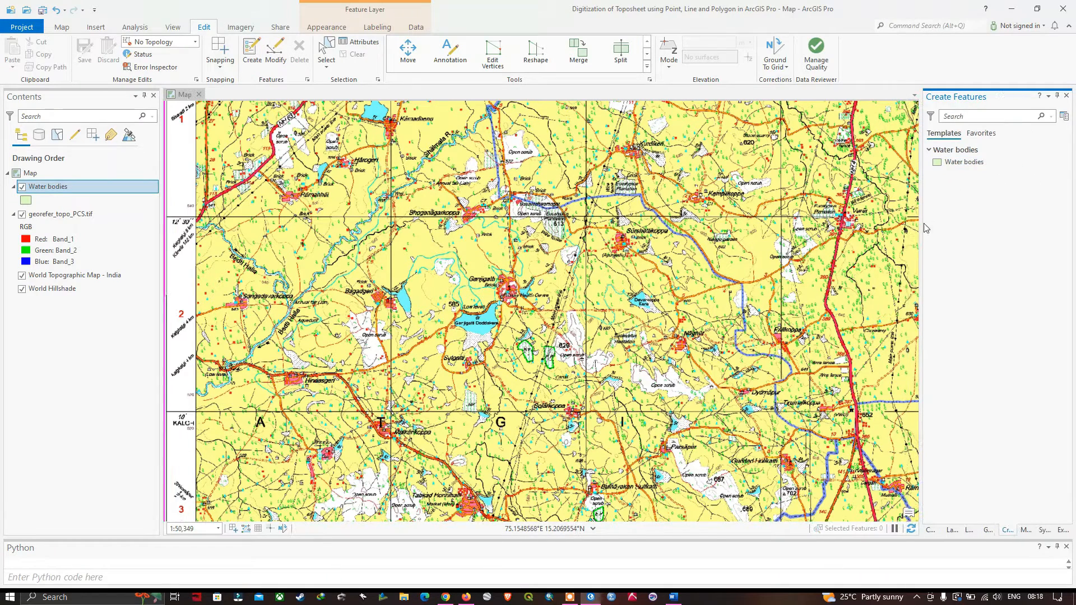
{"action": "left_click", "coordinate": [969, 166]}
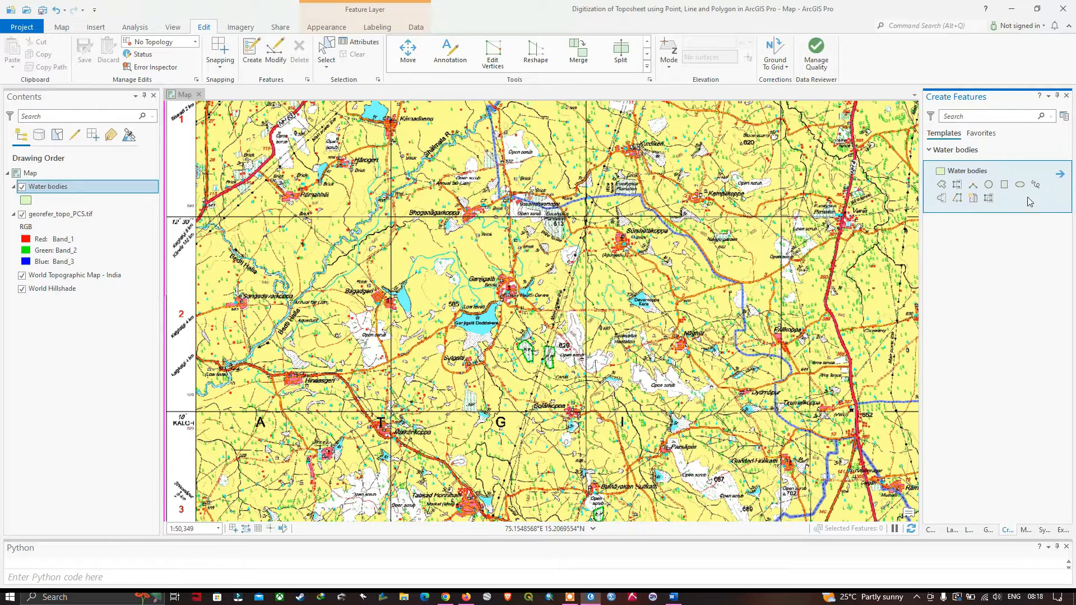
{"action": "left_click", "coordinate": [943, 187]}
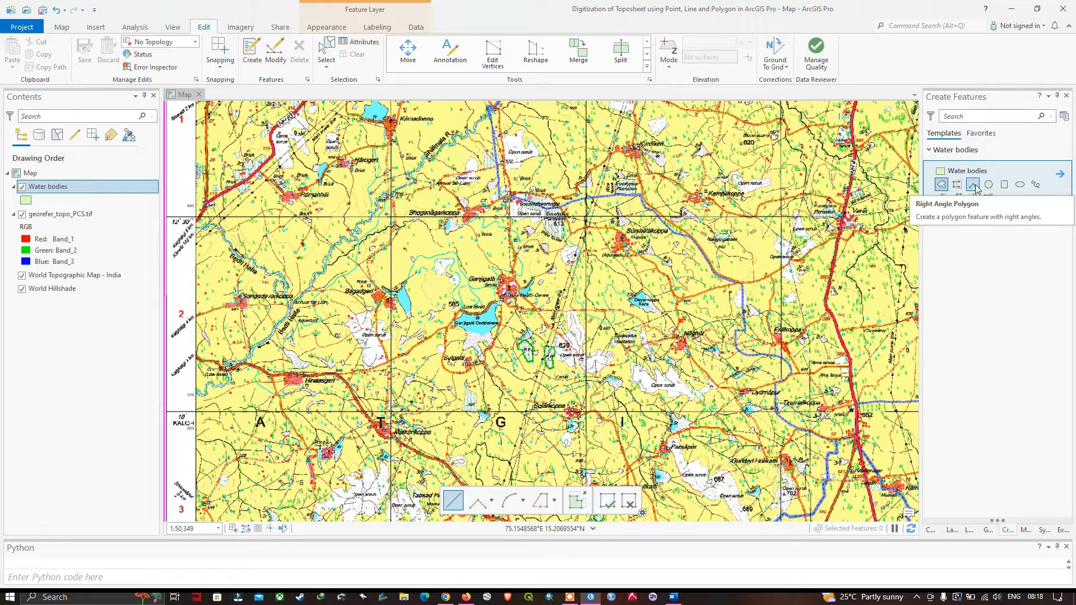
{"action": "left_click", "coordinate": [942, 185]}
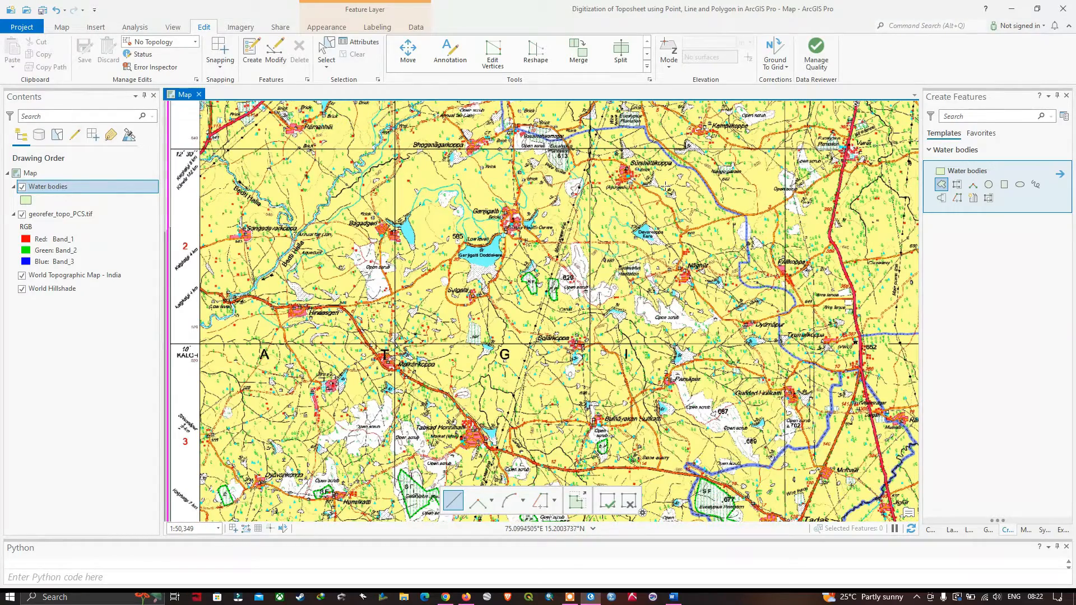
Start a polygon at Ganjigatti Doddakere lake, tracing vertices along its northwestern shore up to the road.
{"action": "scroll", "coordinate": [464, 249], "scroll_direction": "up", "scroll_amount": 5}
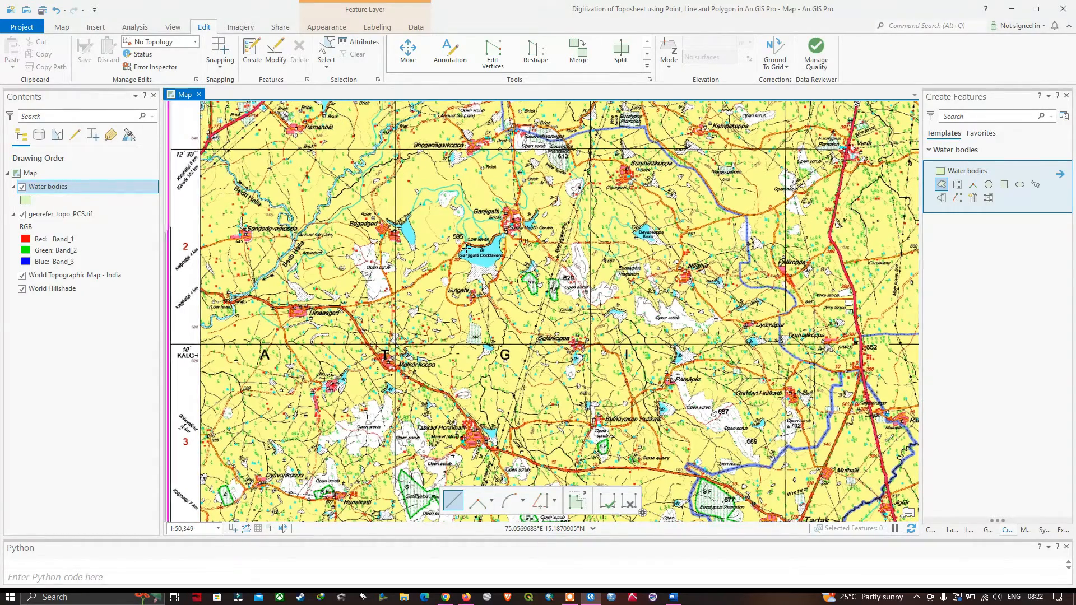
{"action": "scroll", "coordinate": [506, 240], "scroll_direction": "up", "scroll_amount": 2}
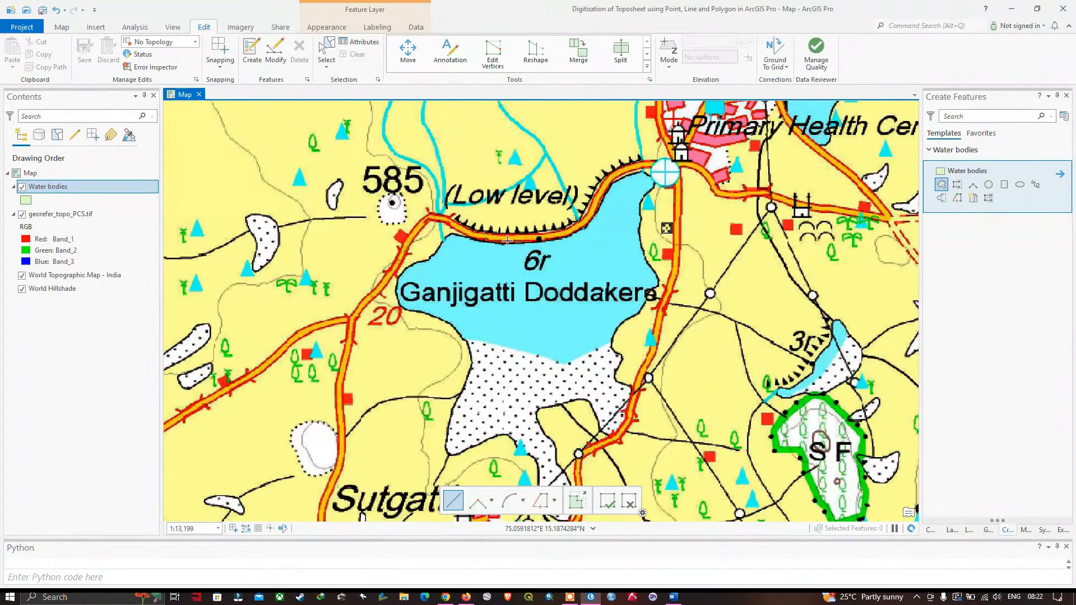
{"action": "scroll", "coordinate": [599, 261], "scroll_direction": "down", "scroll_amount": 2}
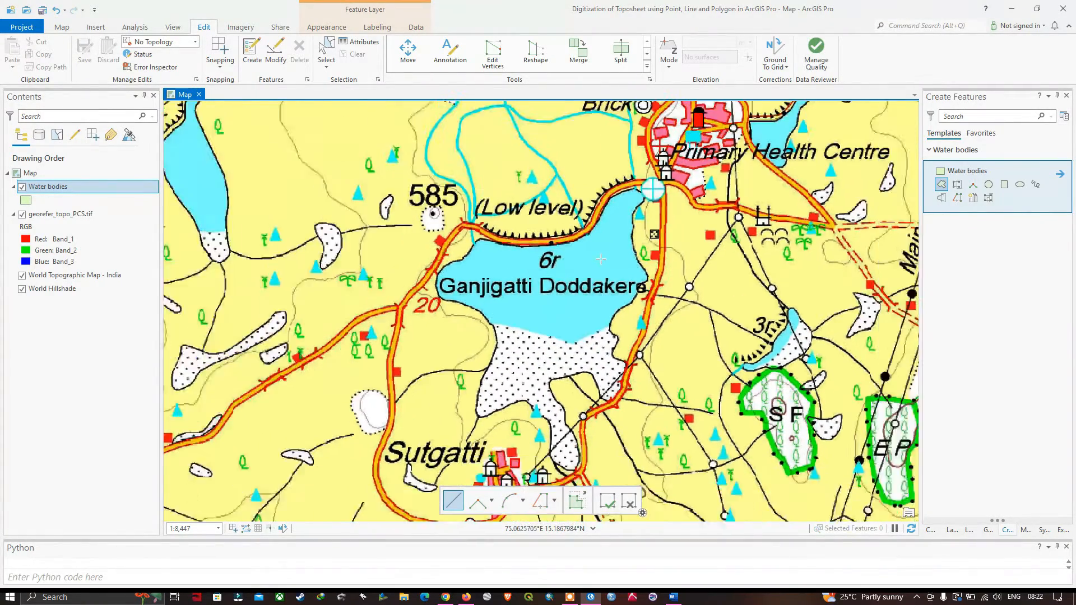
{"action": "left_click_drag", "start_coordinate": [640, 241], "coordinate": [612, 265]}
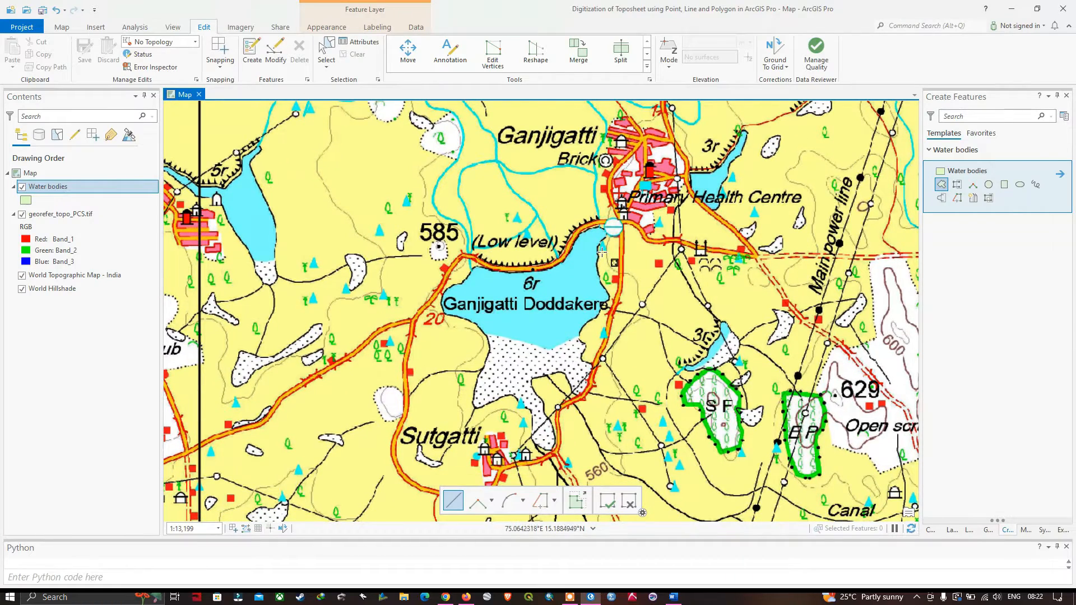
{"action": "scroll", "coordinate": [601, 255], "scroll_direction": "up", "scroll_amount": 2}
{"action": "left_click_drag", "start_coordinate": [586, 284], "coordinate": [600, 231]}
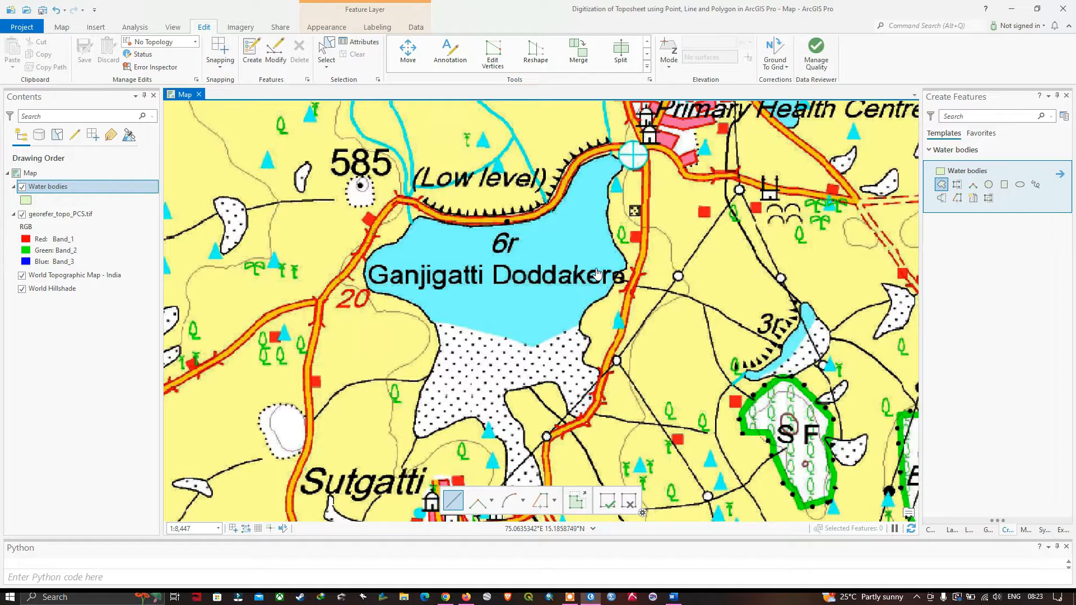
{"action": "left_click_drag", "start_coordinate": [597, 274], "coordinate": [583, 240]}
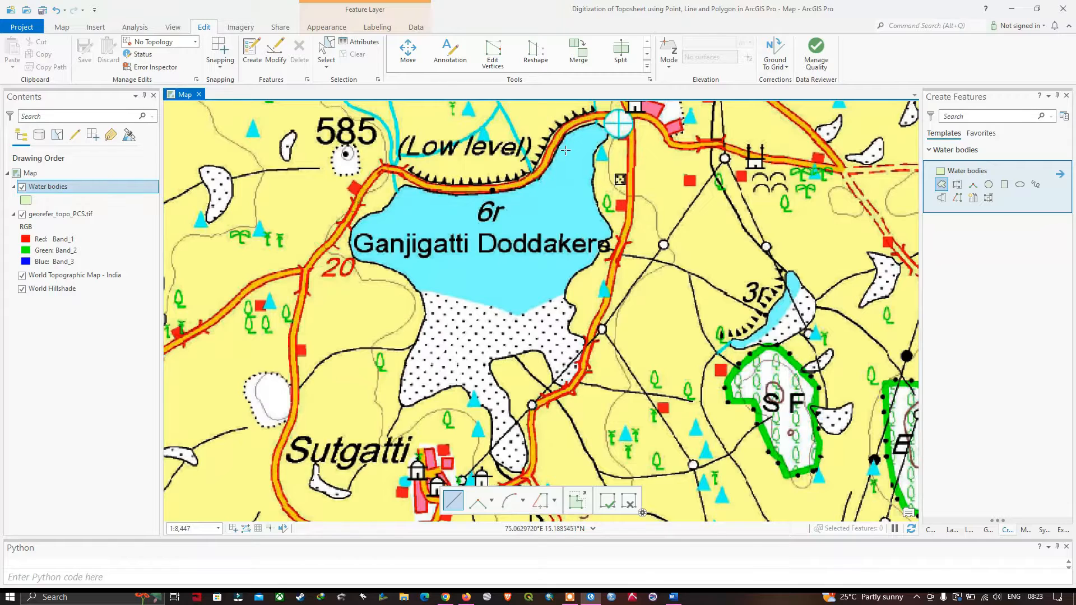
{"action": "left_click", "coordinate": [387, 204]}
{"action": "left_click", "coordinate": [390, 200]}
{"action": "left_click", "coordinate": [400, 190]}
{"action": "left_click", "coordinate": [408, 186]}
{"action": "left_click", "coordinate": [416, 188]}
{"action": "left_click", "coordinate": [423, 188]}
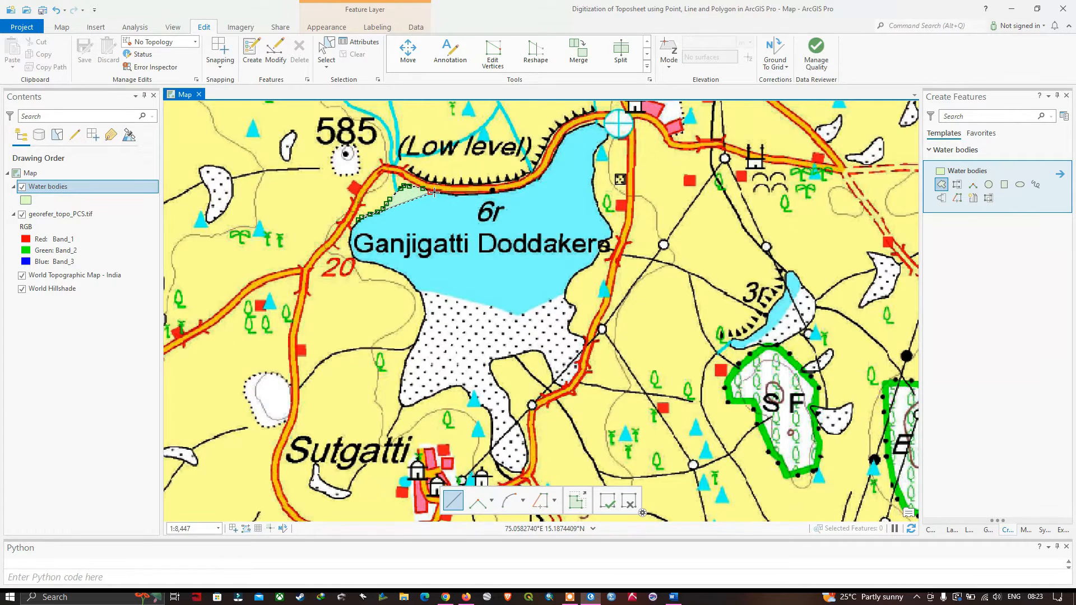
Continue the polygon outline closely along the lake's northern shore below the road, as far as the 6r label.
{"action": "scroll", "coordinate": [431, 192], "scroll_direction": "up", "scroll_amount": 5}
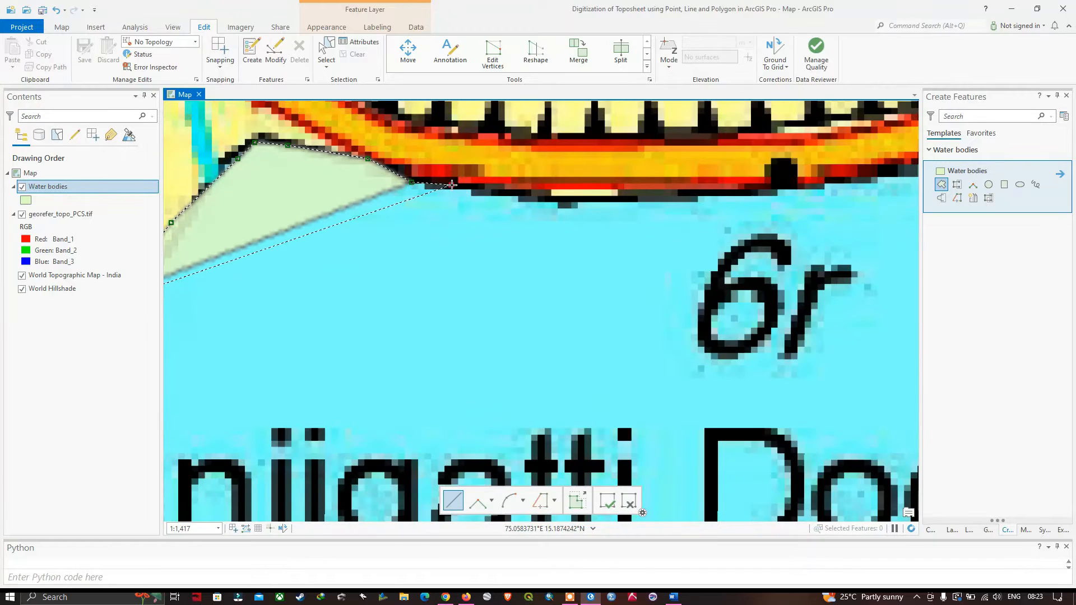
{"action": "left_click", "coordinate": [452, 185]}
{"action": "left_click", "coordinate": [488, 189]}
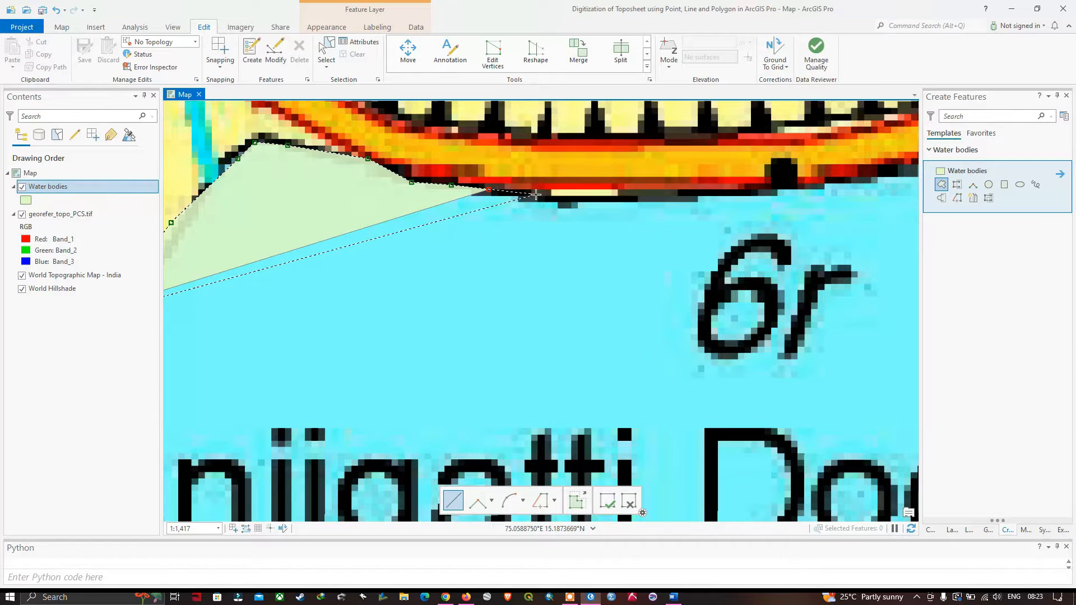
{"action": "left_click", "coordinate": [536, 194]}
{"action": "left_click", "coordinate": [569, 198]}
{"action": "left_click", "coordinate": [629, 198]}
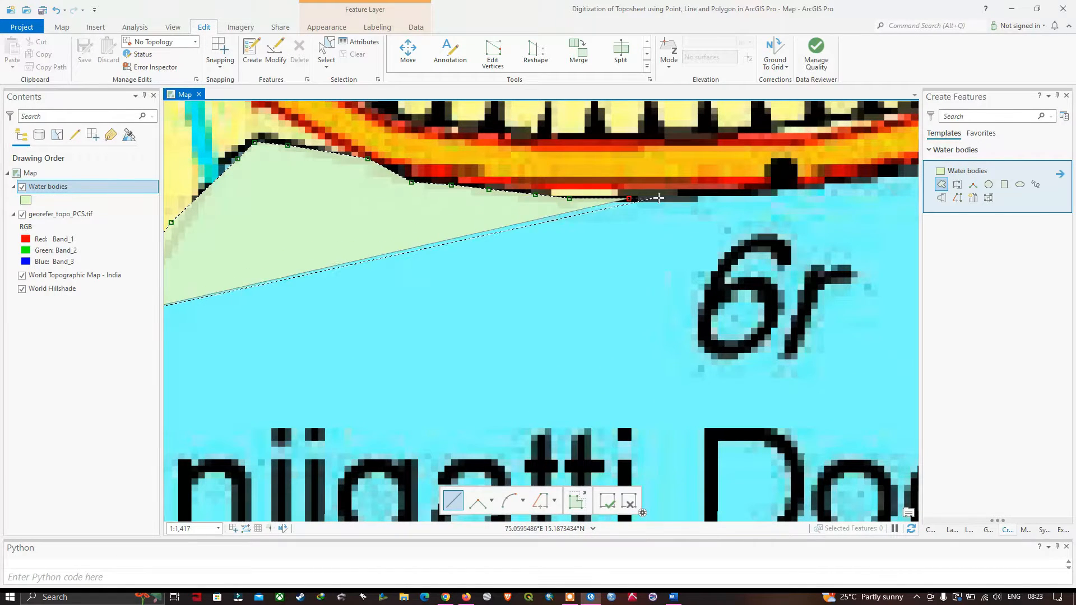
{"action": "left_click", "coordinate": [676, 197]}
{"action": "left_click", "coordinate": [716, 194]}
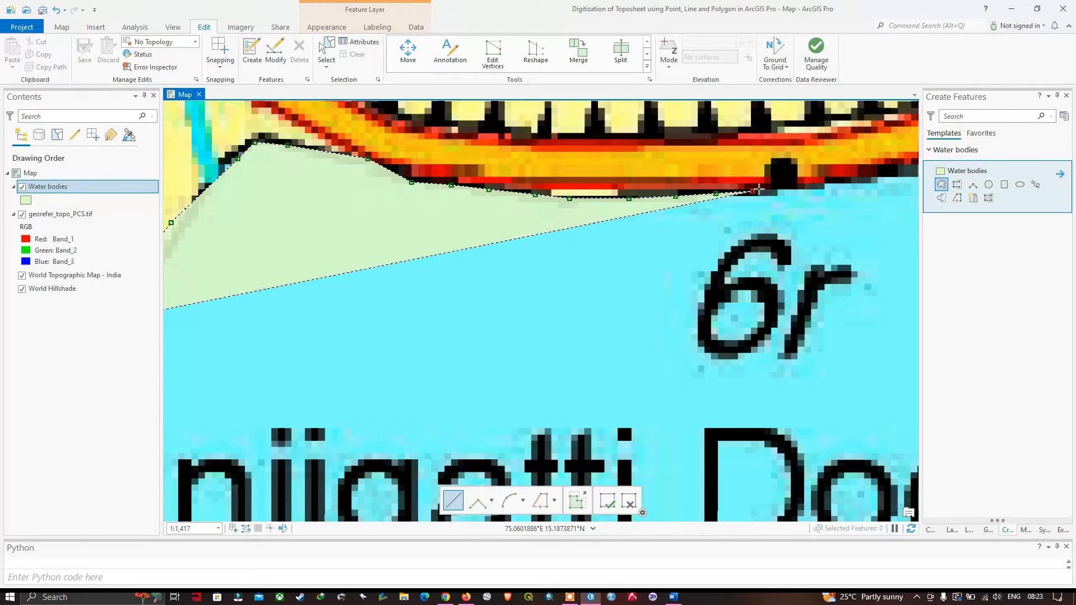
{"action": "left_click", "coordinate": [754, 191]}
{"action": "left_click", "coordinate": [775, 186]}
Extend the polygon outline from the 6r label along the curved road embankment towards the lake's northeastern tip.
{"action": "scroll", "coordinate": [784, 183], "scroll_direction": "up", "scroll_amount": 5}
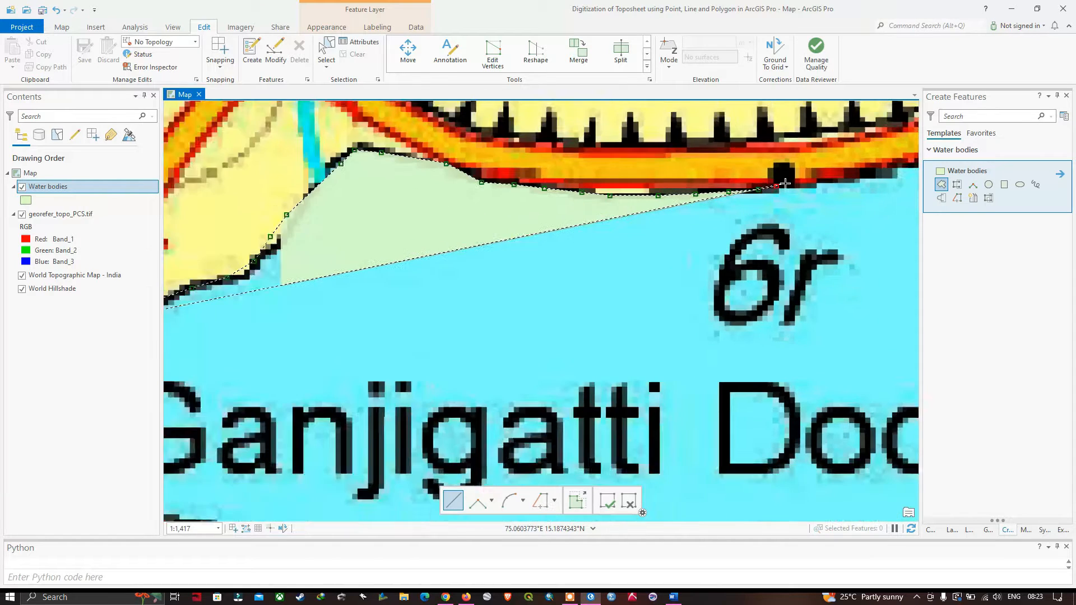
{"action": "mouse_move", "coordinate": [779, 191]}
{"action": "left_mouse_down"}
{"action": "mouse_move", "coordinate": [452, 225]}
{"action": "mouse_move", "coordinate": [469, 225]}
{"action": "mouse_move", "coordinate": [488, 199]}
{"action": "left_mouse_up"}
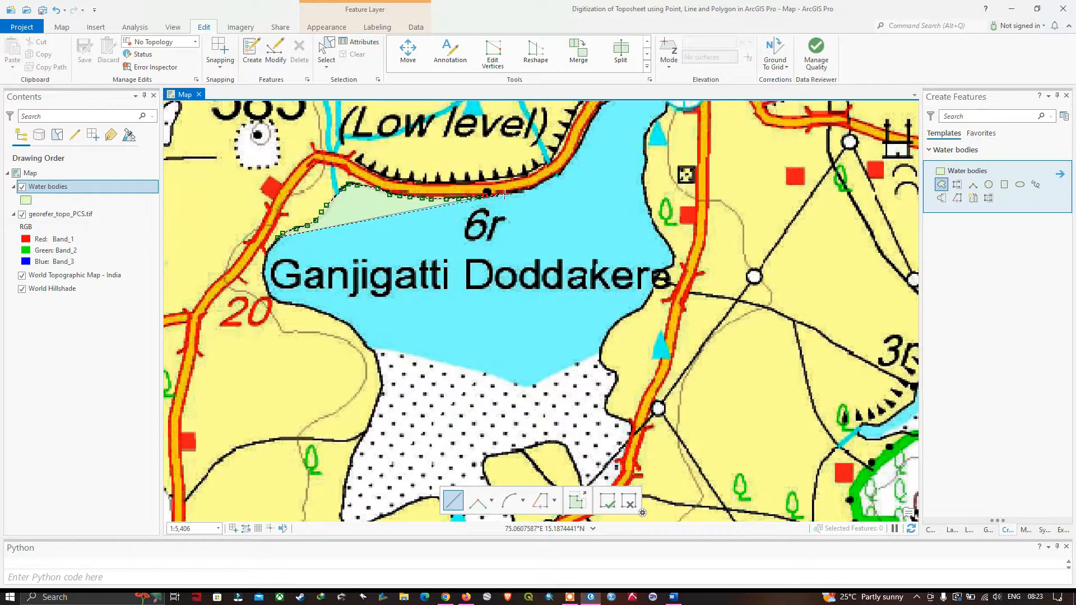
{"action": "left_click", "coordinate": [500, 195]}
{"action": "left_click", "coordinate": [522, 190]}
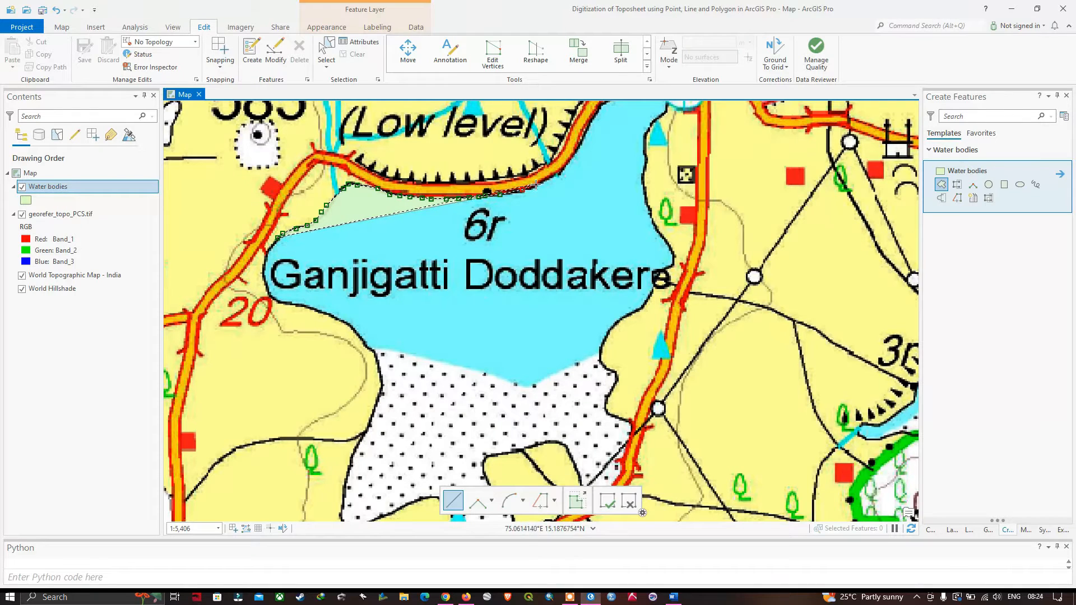
{"action": "scroll", "coordinate": [537, 184], "scroll_direction": "down", "scroll_amount": 2}
{"action": "left_click_drag", "start_coordinate": [546, 175], "coordinate": [522, 215]}
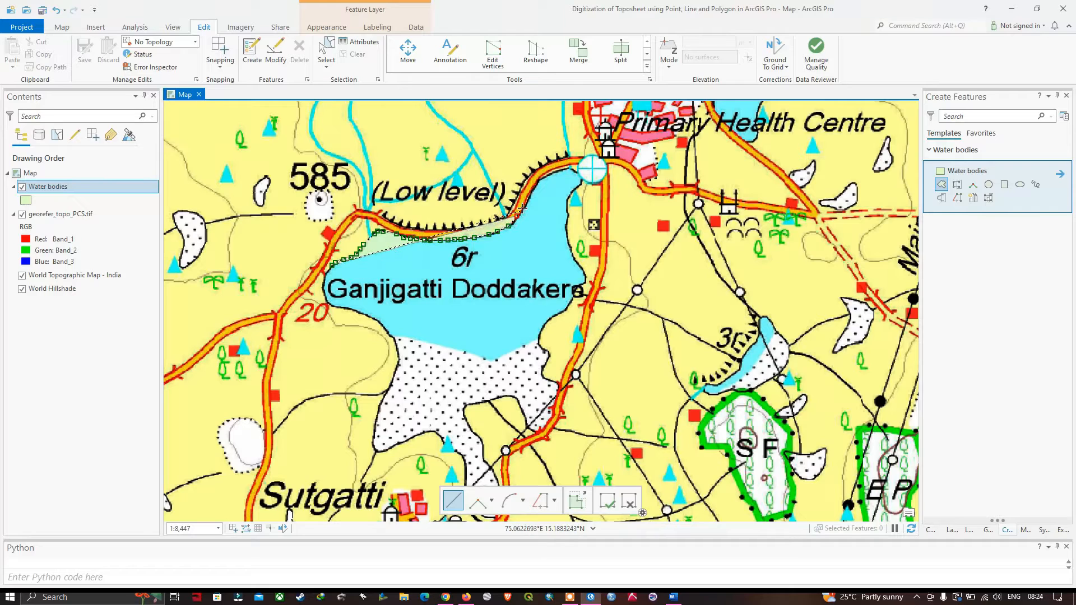
{"action": "left_click", "coordinate": [523, 206]}
{"action": "left_click", "coordinate": [528, 196]}
{"action": "left_click", "coordinate": [533, 186]}
{"action": "left_click", "coordinate": [541, 178]}
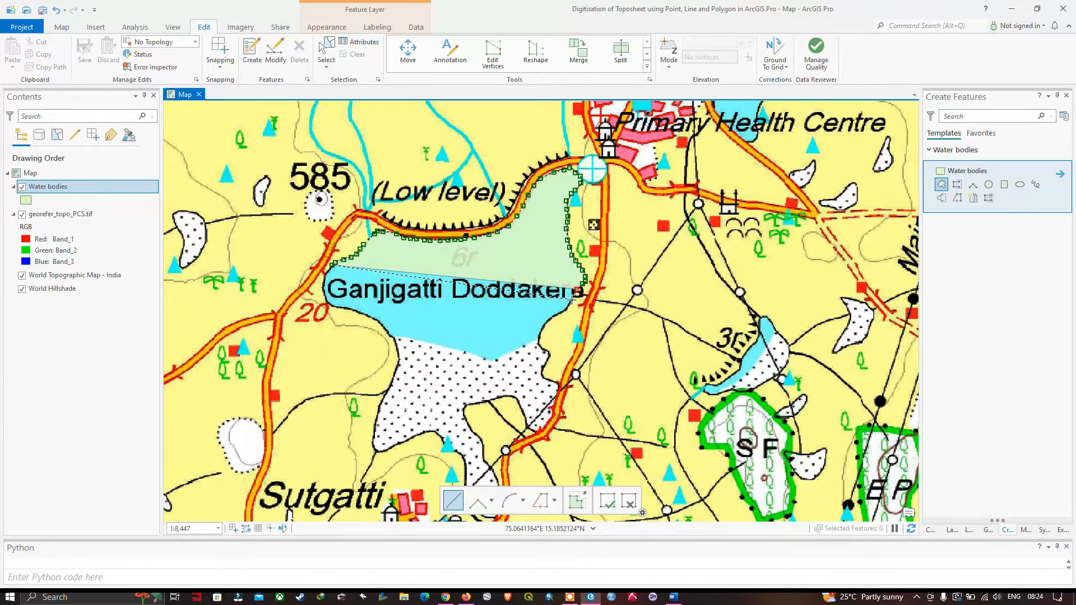
Trace the polygon outline along the lake's eastern shore, southwest from the end of the Ganjigatti Doddakere label.
{"action": "left_click", "coordinate": [573, 299]}
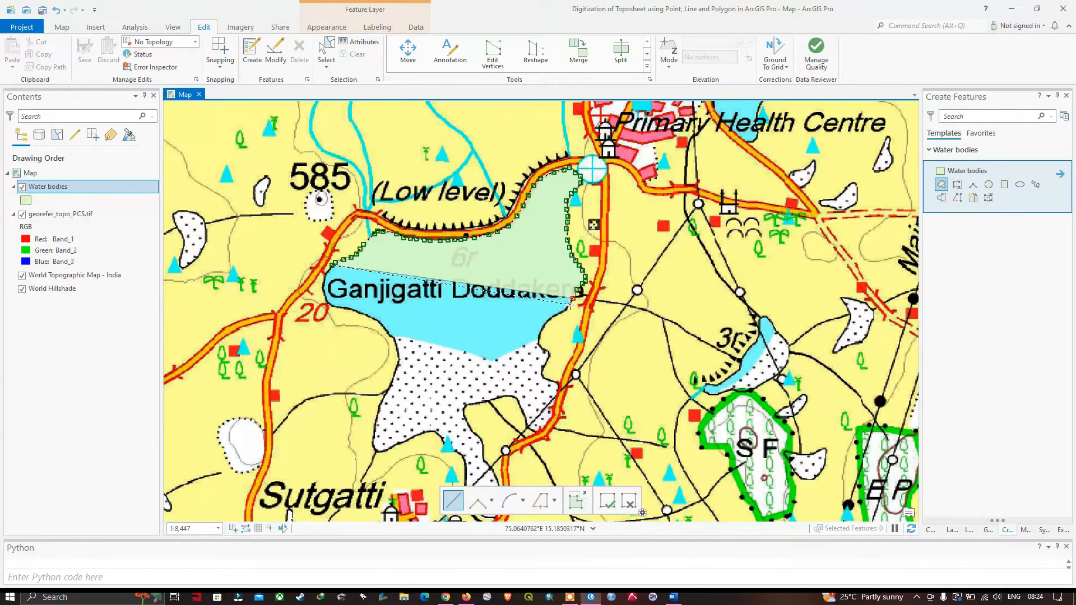
{"action": "left_click", "coordinate": [569, 306]}
{"action": "left_click", "coordinate": [565, 310]}
{"action": "left_click", "coordinate": [559, 314]}
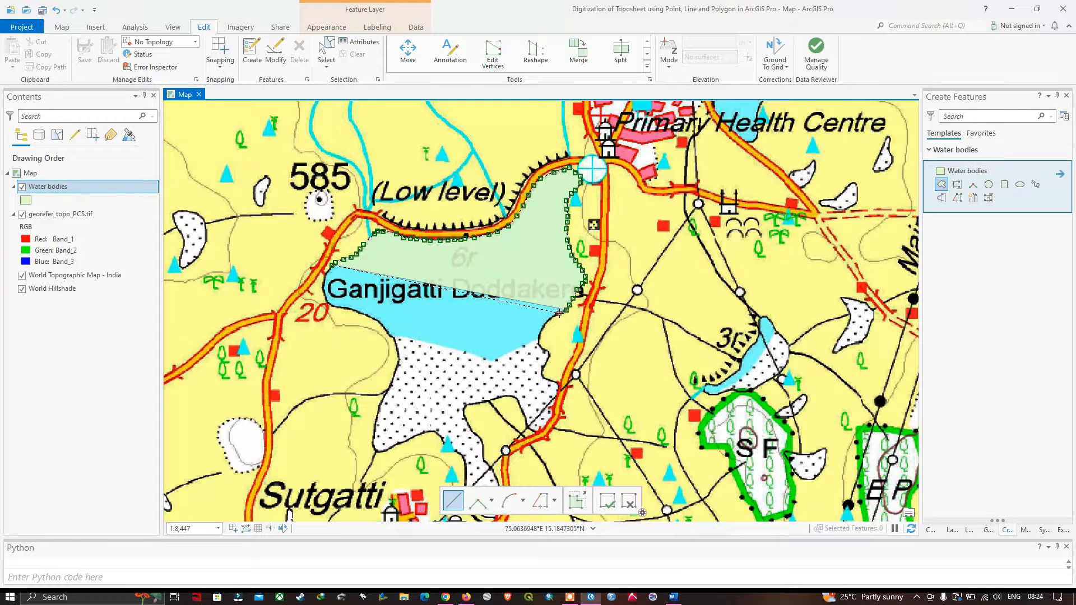
{"action": "left_click", "coordinate": [550, 321]}
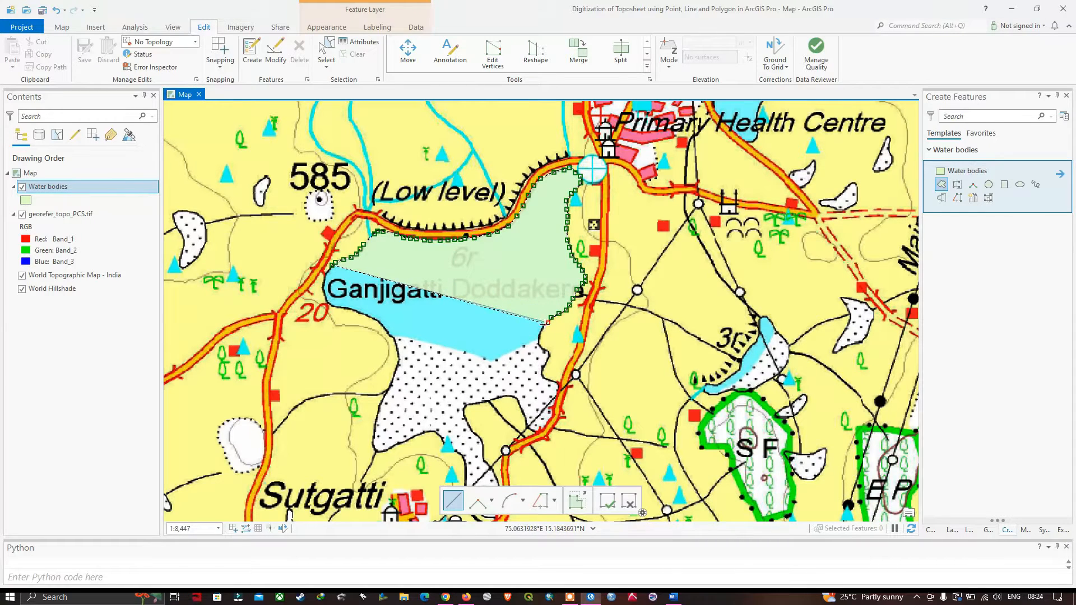
{"action": "left_click", "coordinate": [542, 328]}
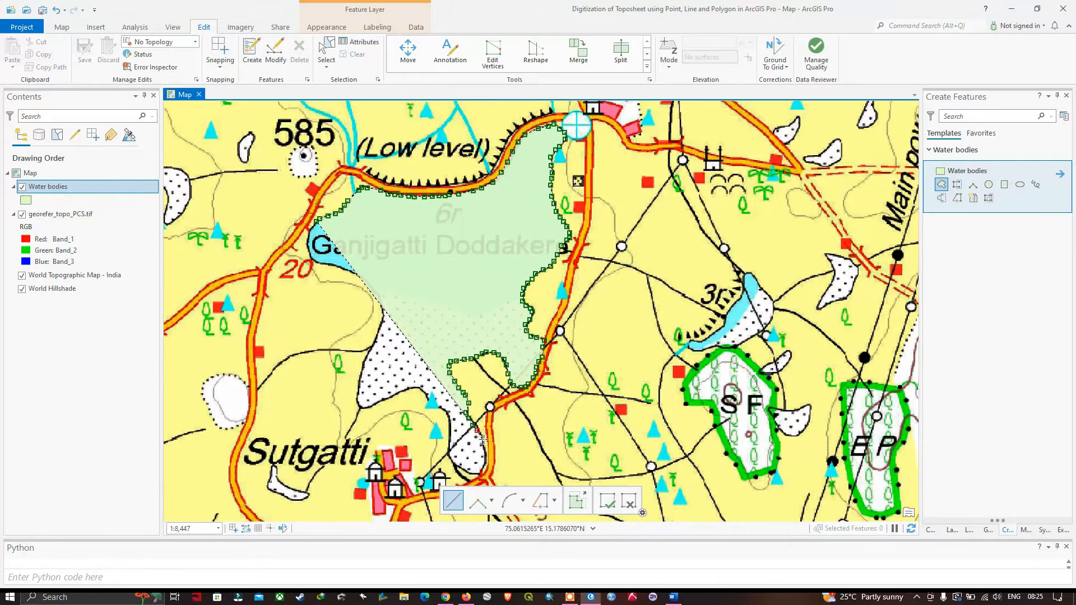
Trace the polygon outline around the lake bed's narrow southern tail east of Sutgatti and back up its western side.
{"action": "left_click", "coordinate": [481, 439]}
{"action": "left_click", "coordinate": [486, 451]}
{"action": "left_click", "coordinate": [486, 461]}
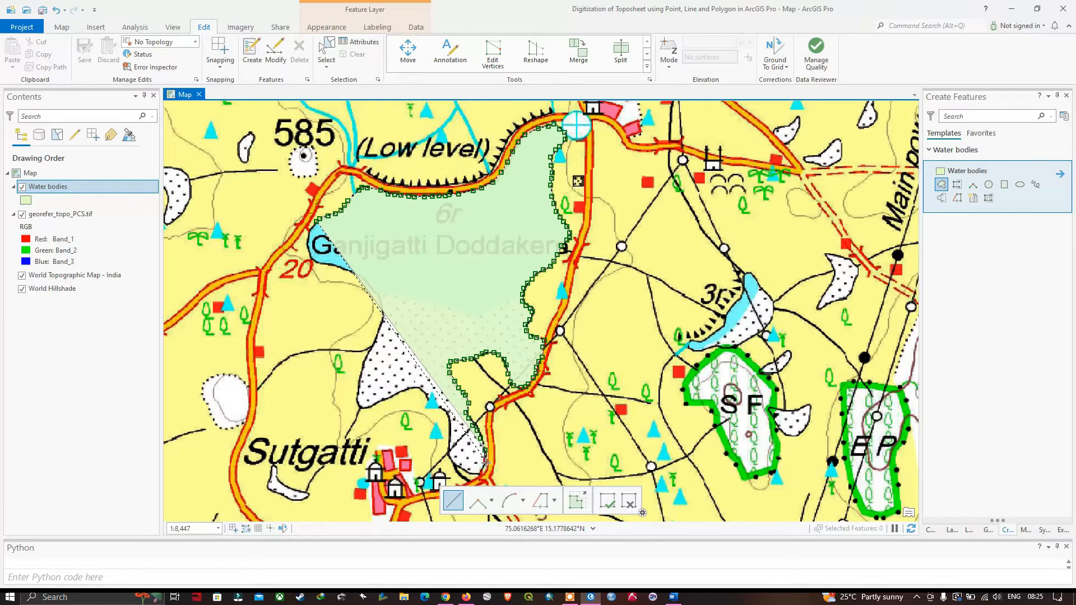
{"action": "left_click", "coordinate": [481, 474]}
{"action": "left_click", "coordinate": [474, 473]}
{"action": "left_click", "coordinate": [464, 471]}
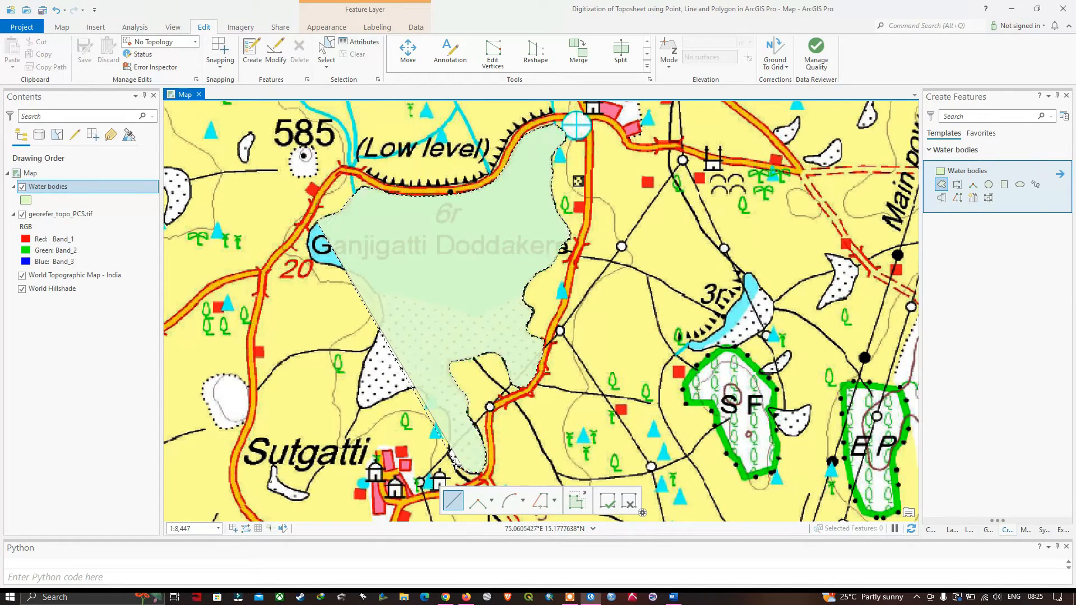
{"action": "left_click", "coordinate": [456, 464]}
{"action": "left_click", "coordinate": [450, 455]}
{"action": "left_click", "coordinate": [450, 441]}
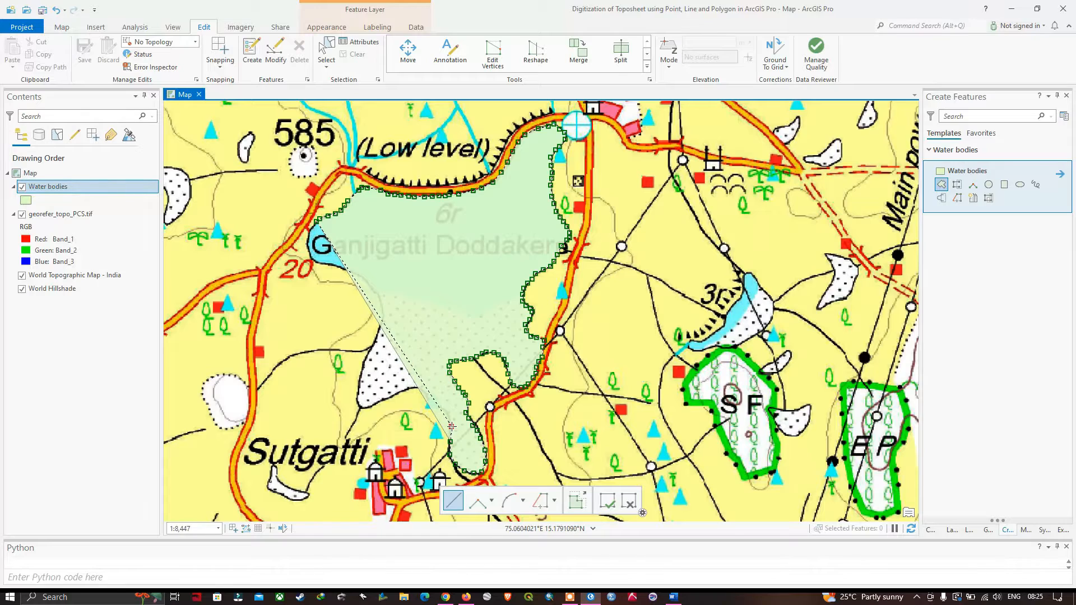
{"action": "left_click", "coordinate": [451, 428]}
{"action": "left_click", "coordinate": [449, 415]}
{"action": "left_click", "coordinate": [446, 410]}
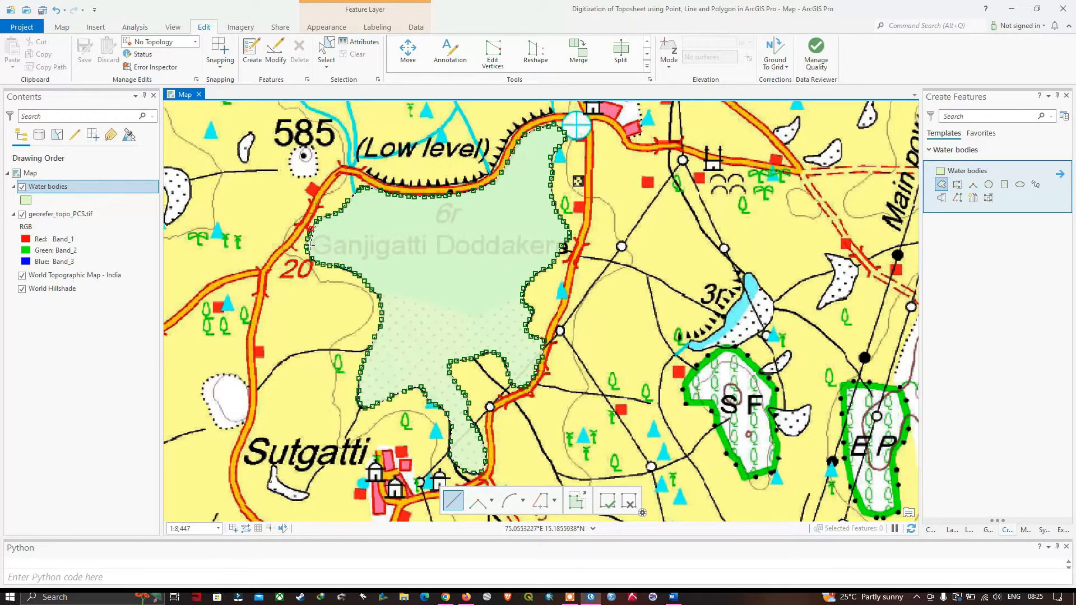
Close the outline at its starting point on the lake's western shore and finish the water body polygon.
{"action": "left_click", "coordinate": [307, 239]}
{"action": "left_click", "coordinate": [311, 227]}
{"action": "scroll", "coordinate": [313, 227], "scroll_direction": "down", "scroll_amount": 2}
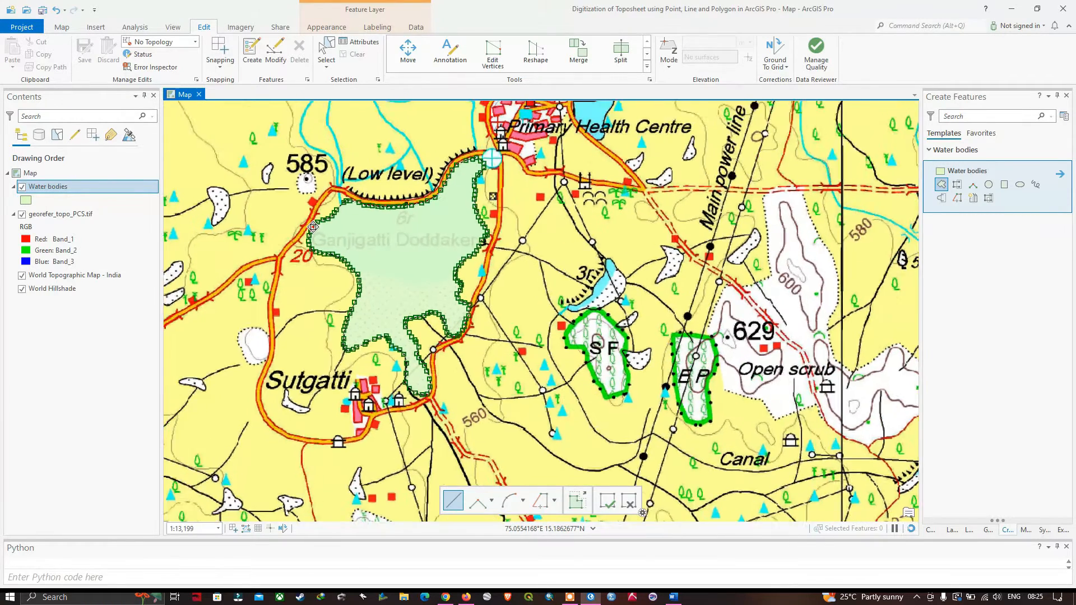
{"action": "scroll", "coordinate": [314, 227], "scroll_direction": "up", "scroll_amount": 3}
{"action": "scroll", "coordinate": [315, 226], "scroll_direction": "up", "scroll_amount": 3}
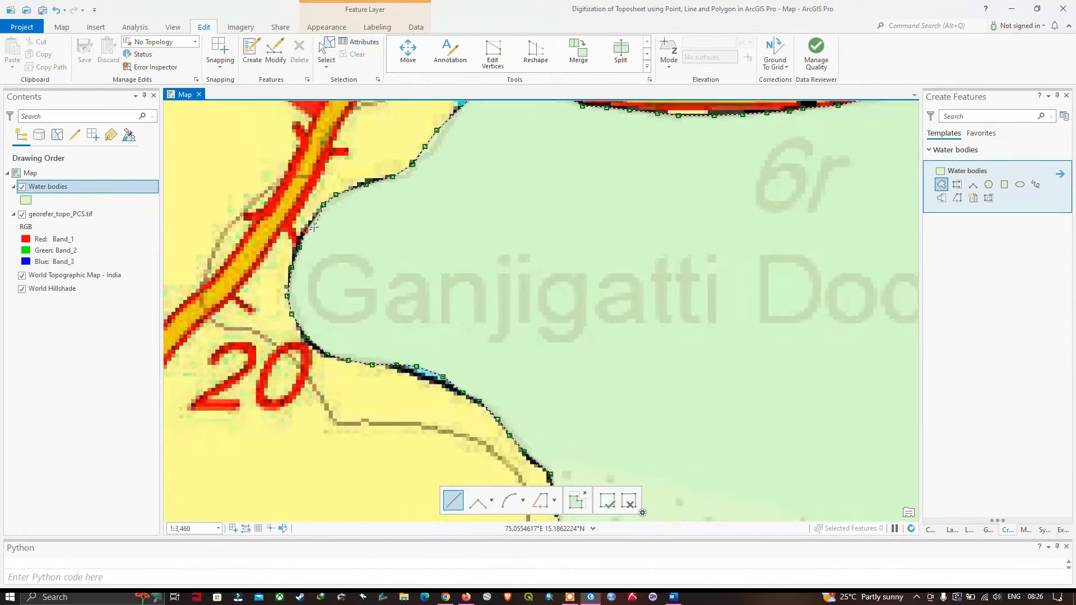
{"action": "left_click", "coordinate": [315, 215]}
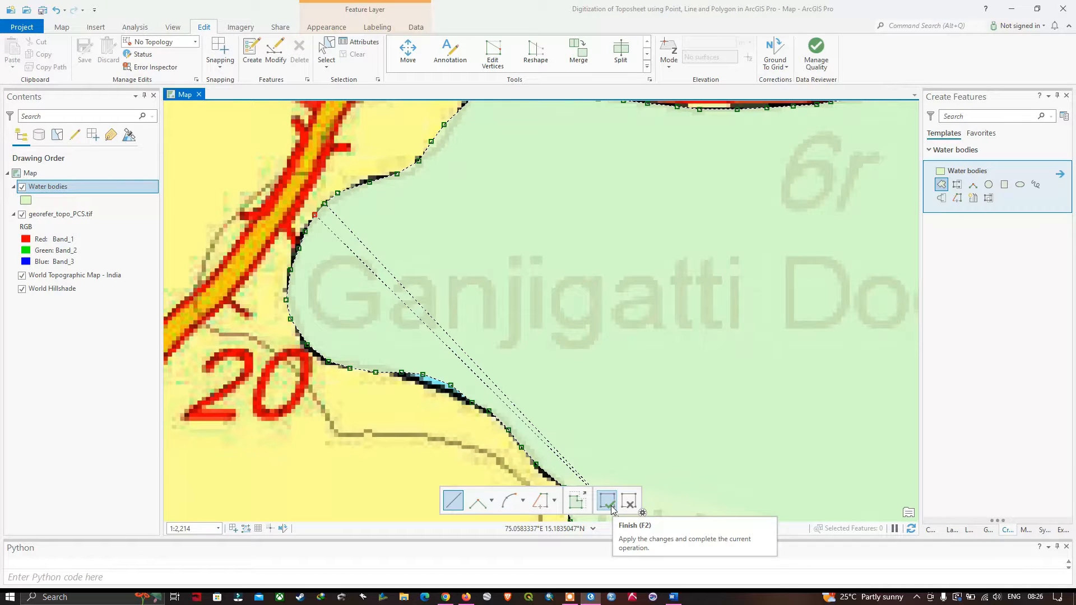
{"action": "double_click", "coordinate": [325, 203]}
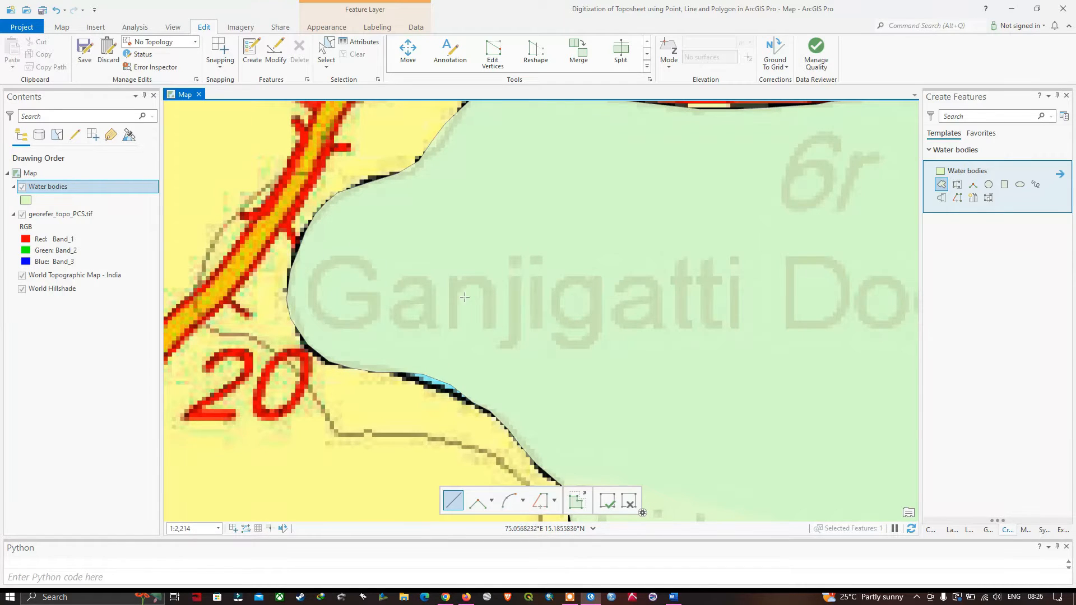
{"action": "scroll", "coordinate": [469, 297], "scroll_direction": "down", "scroll_amount": 6}
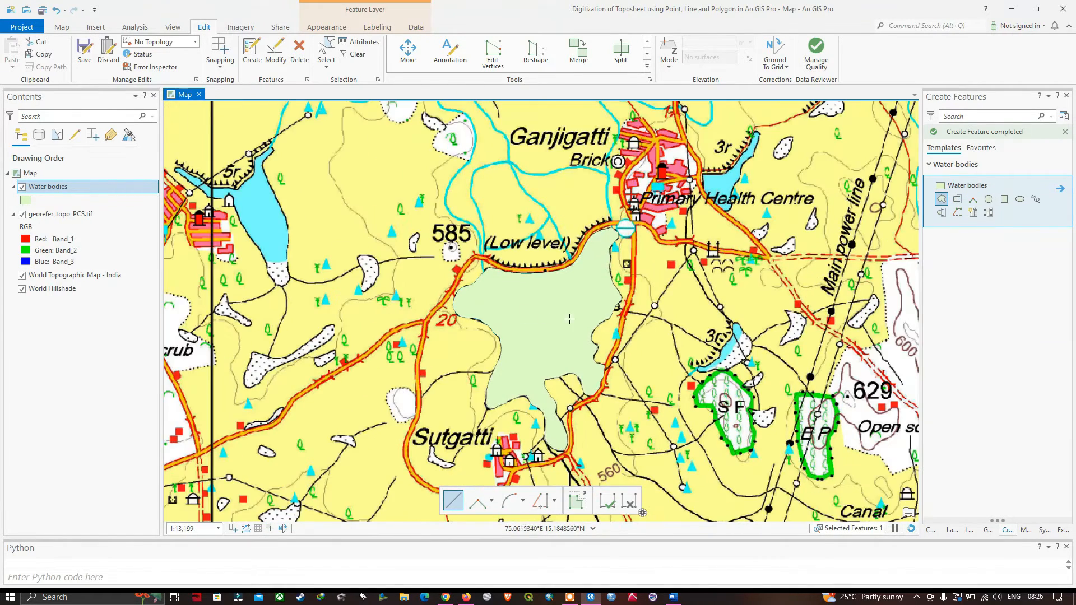
{"action": "scroll", "coordinate": [656, 306], "scroll_direction": "up", "scroll_amount": 2}
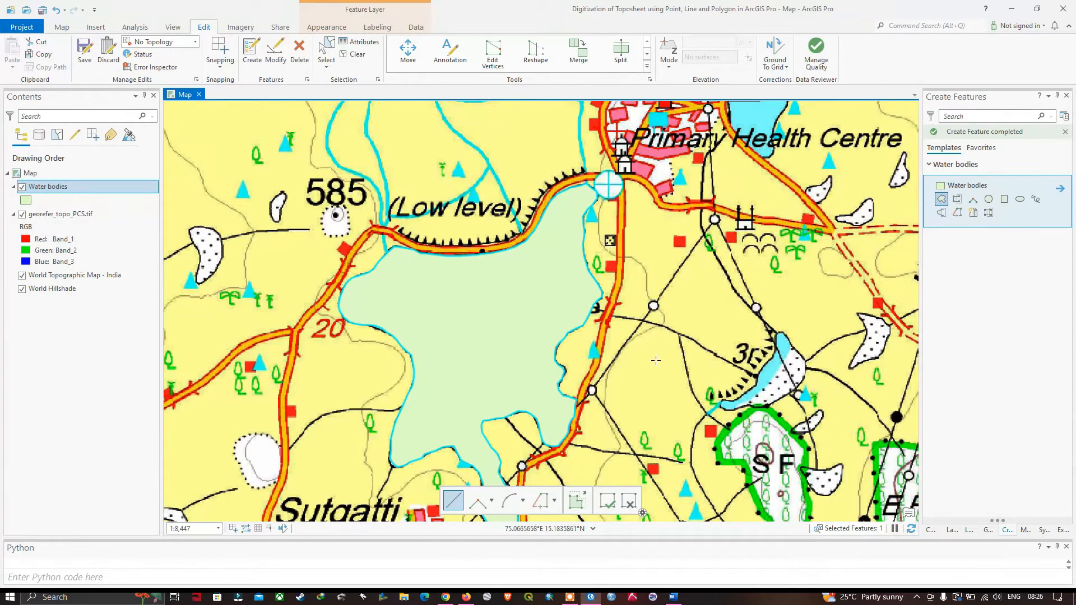
{"action": "left_click_drag", "start_coordinate": [656, 360], "coordinate": [647, 309]}
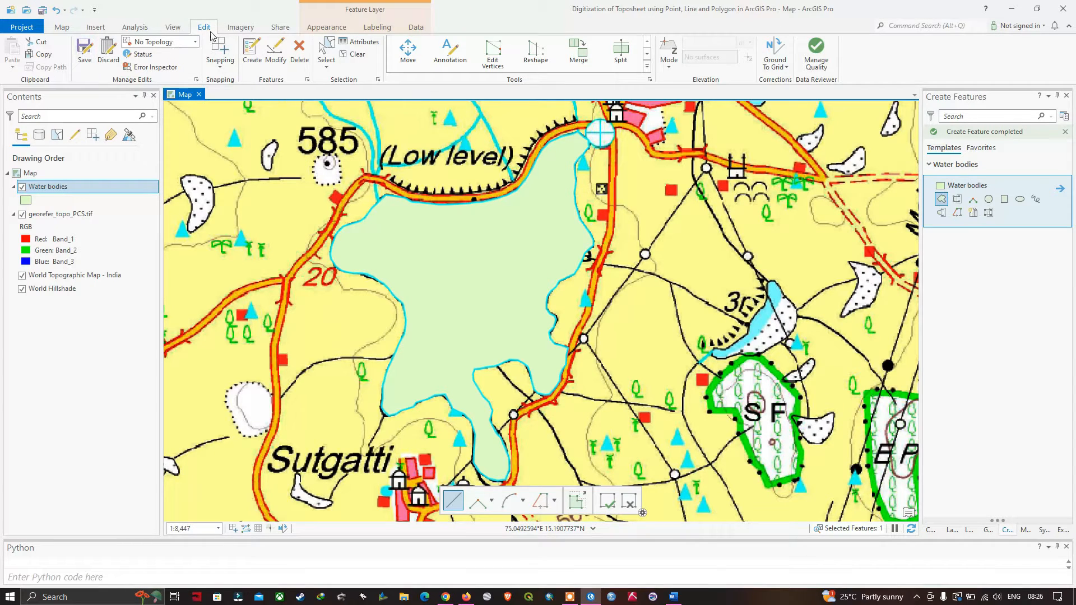
Save all edits made to the Water bodies layer.
{"action": "left_click", "coordinate": [84, 58]}
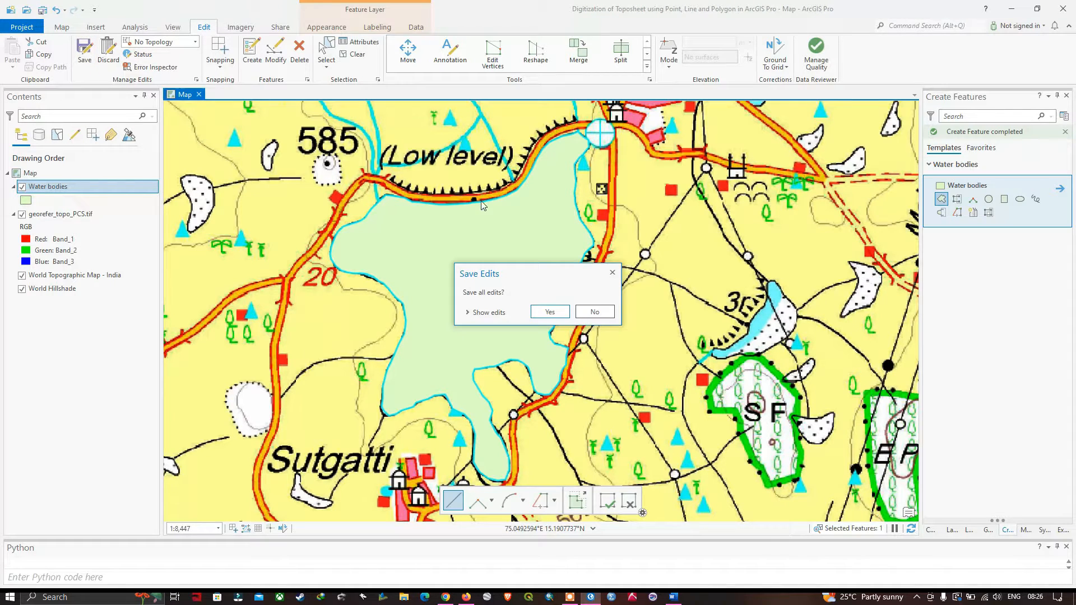
{"action": "left_click", "coordinate": [551, 313]}
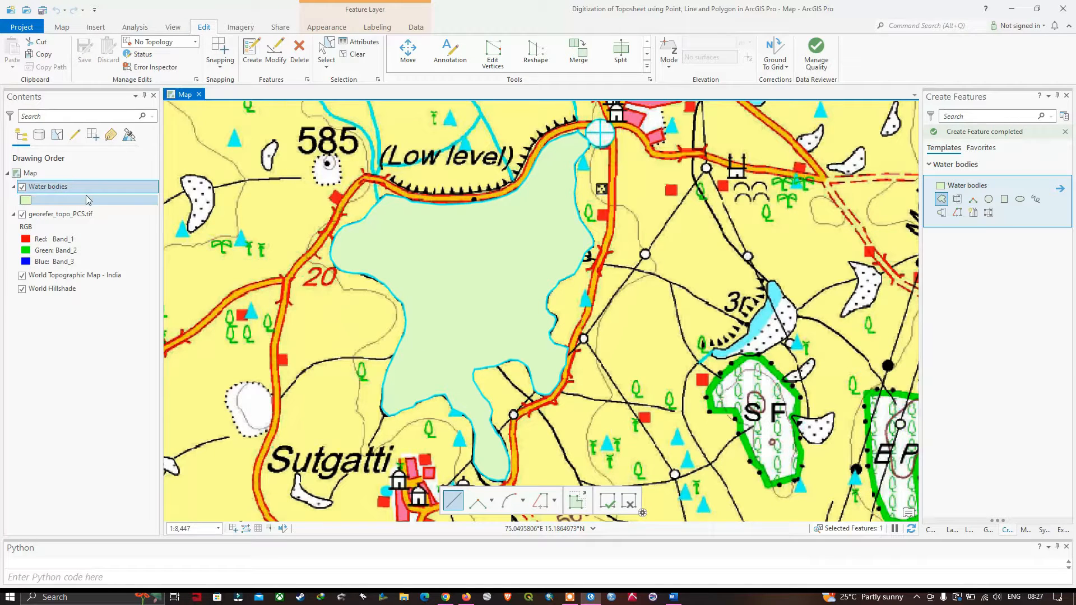
Hide the georefer_topo_PCS.tif layer to compare the lake polygon with the basemap, and show the layer again.
{"action": "left_click", "coordinate": [22, 215]}
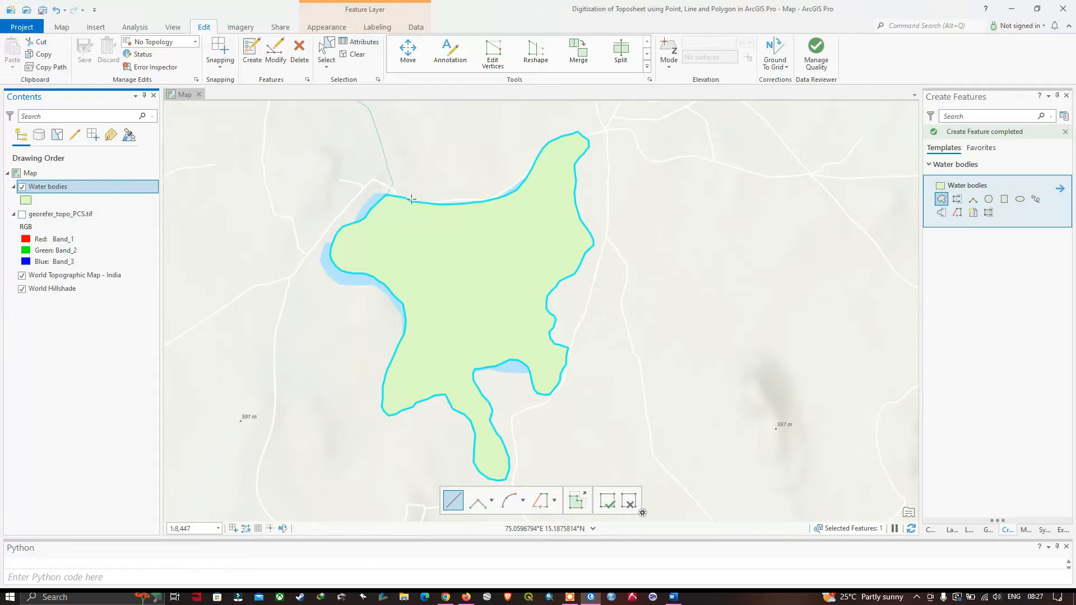
{"action": "left_click", "coordinate": [18, 216]}
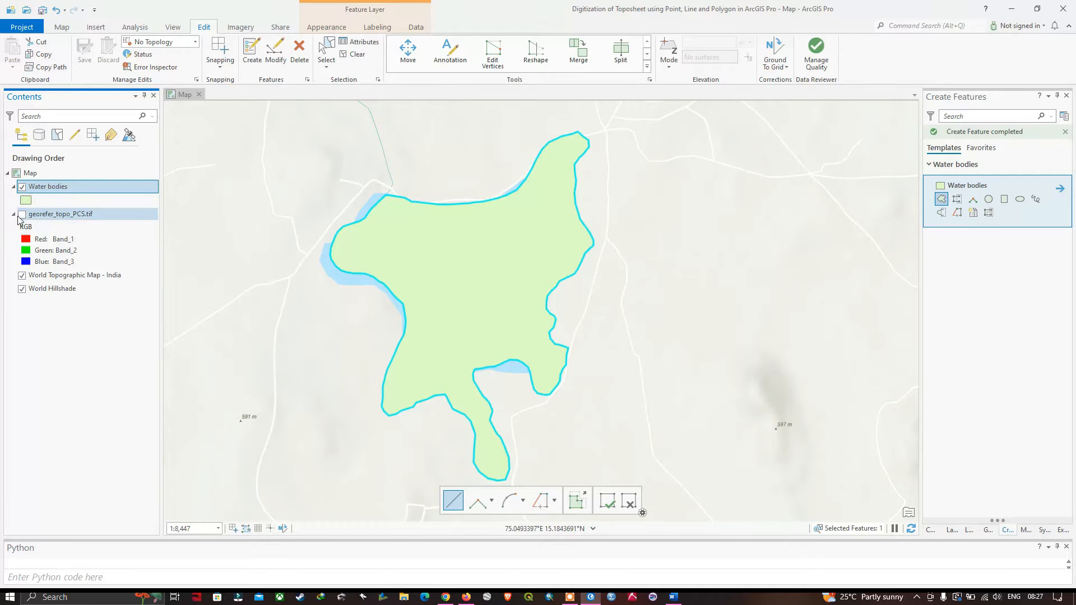
{"action": "left_click", "coordinate": [20, 215]}
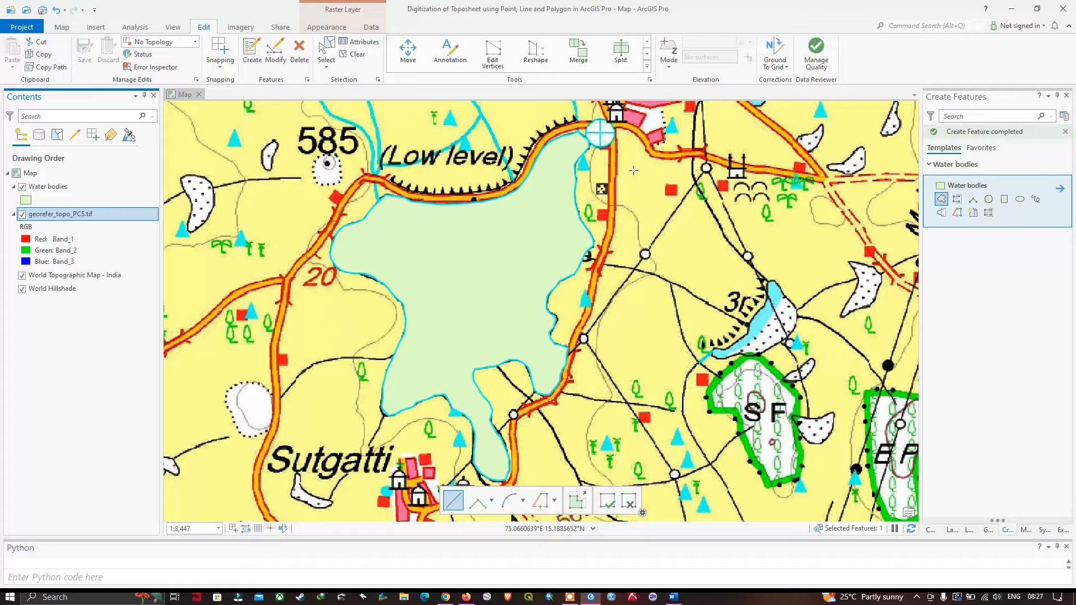
Start a new Water bodies polygon at the northeastern tip of the lake beside Bagadgeri and trace its uppermost eastern shore.
{"action": "left_click_drag", "start_coordinate": [623, 341], "coordinate": [627, 354]}
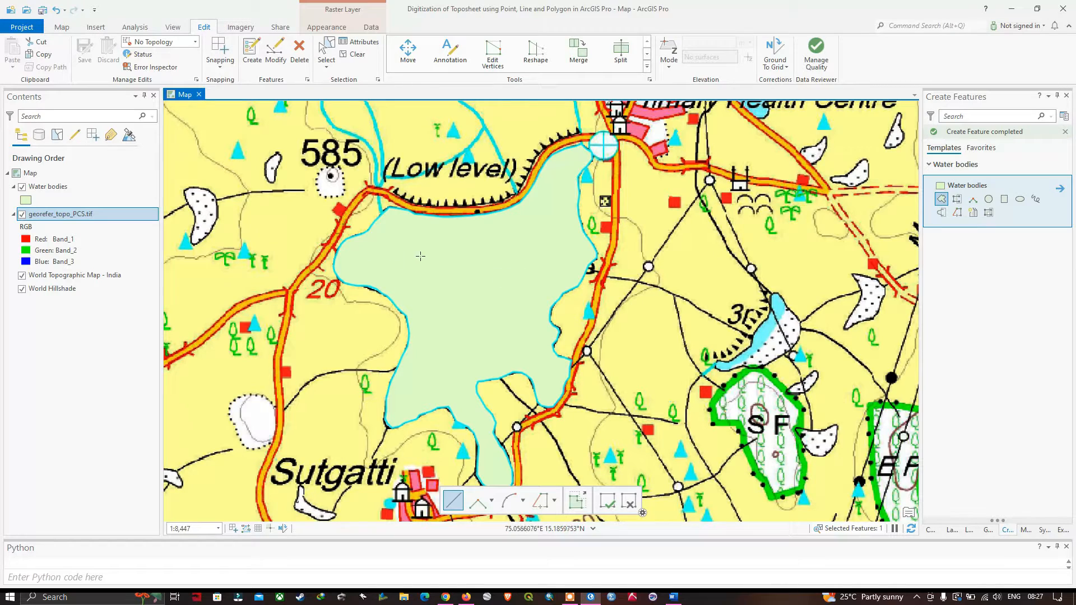
{"action": "scroll", "coordinate": [444, 258], "scroll_direction": "down", "scroll_amount": 2}
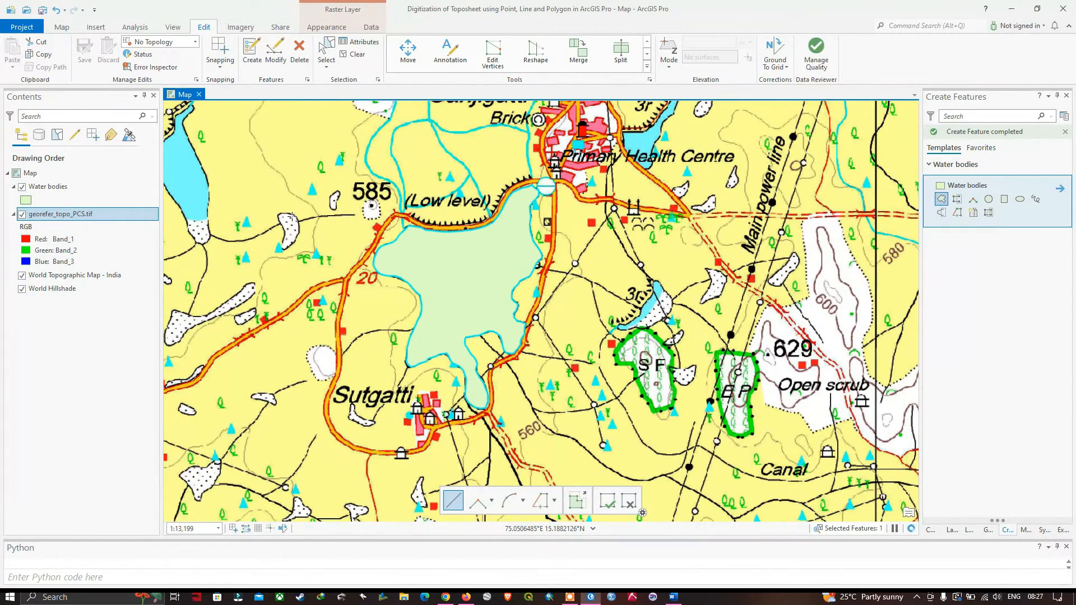
{"action": "left_click_drag", "start_coordinate": [293, 217], "coordinate": [503, 281]}
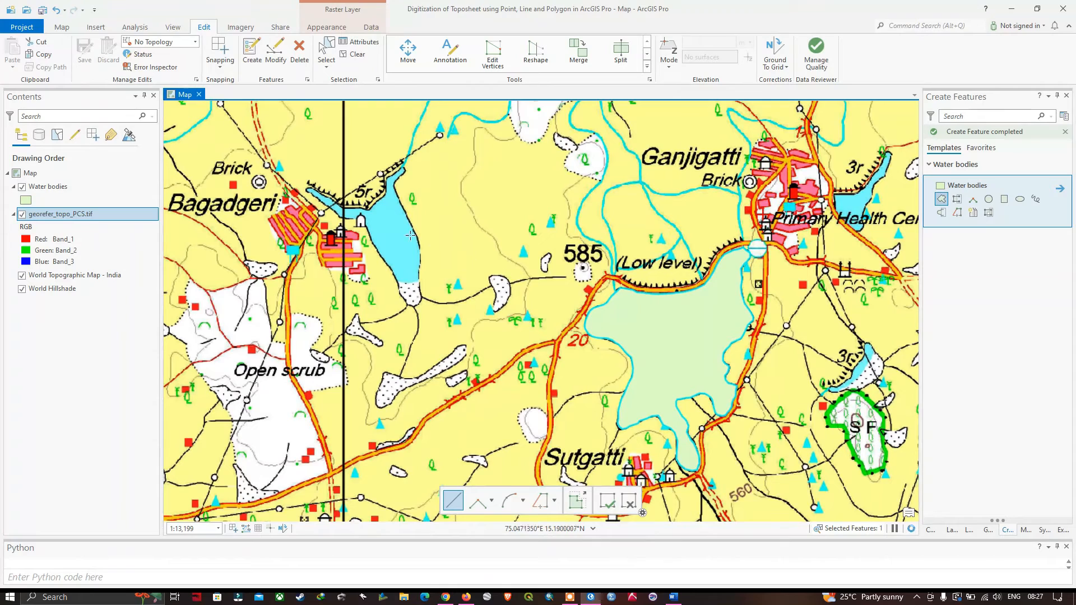
{"action": "scroll", "coordinate": [382, 199], "scroll_direction": "up", "scroll_amount": 4}
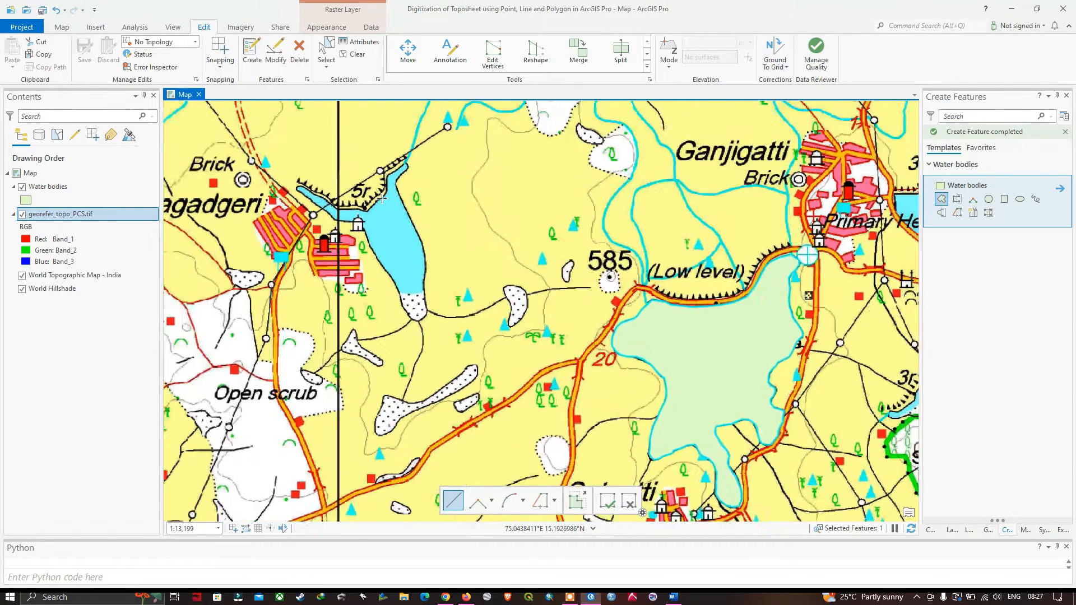
{"action": "left_click_drag", "start_coordinate": [466, 217], "coordinate": [615, 222]}
{"action": "scroll", "coordinate": [615, 223], "scroll_direction": "up", "scroll_amount": 2}
{"action": "scroll", "coordinate": [614, 222], "scroll_direction": "down", "scroll_amount": 2}
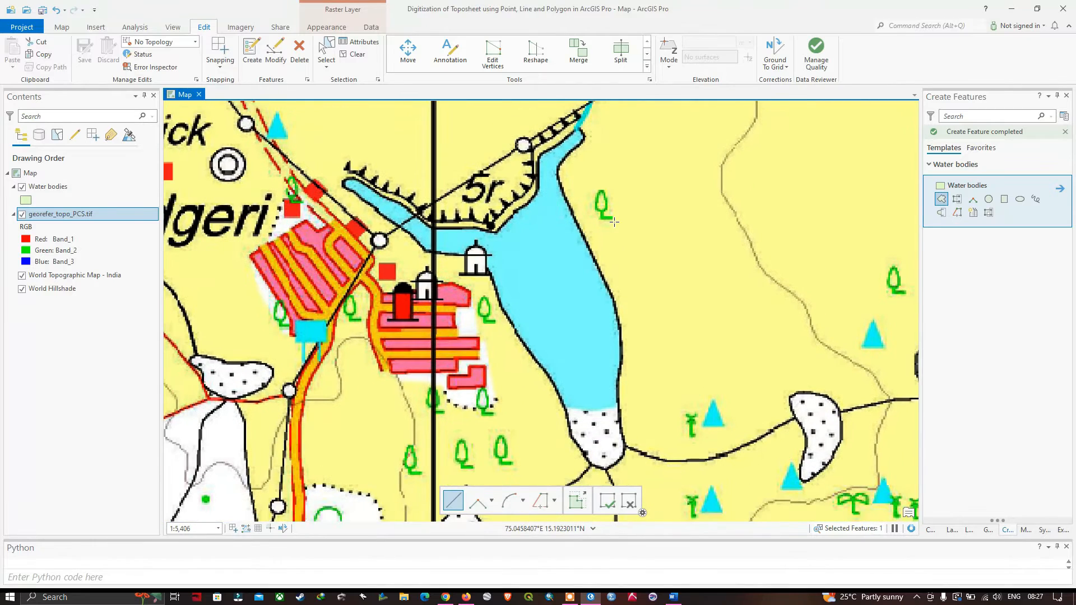
{"action": "left_click", "coordinate": [943, 199]}
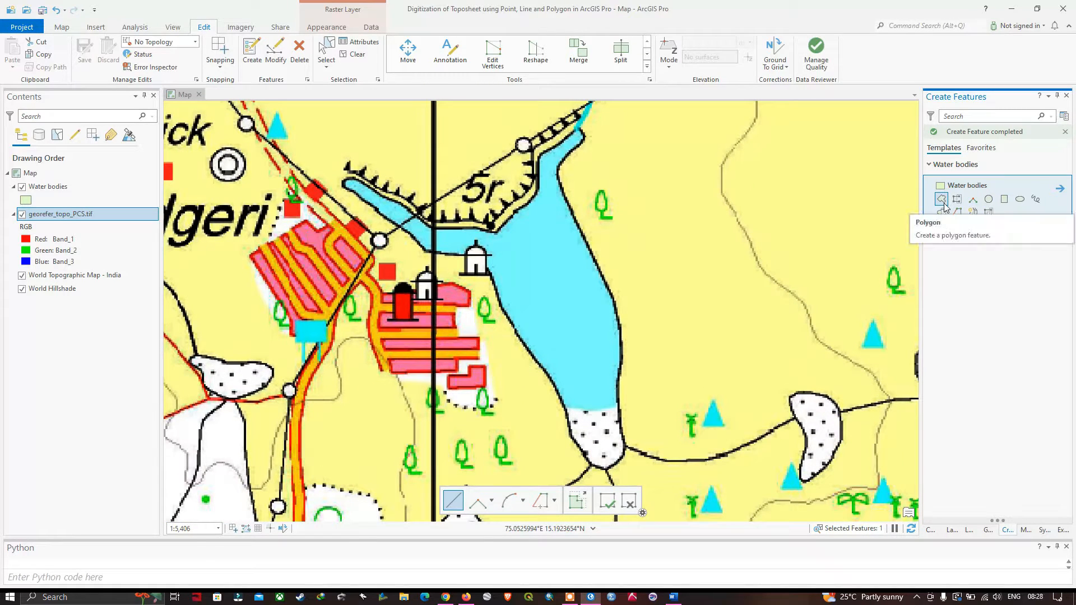
{"action": "left_click", "coordinate": [580, 130]}
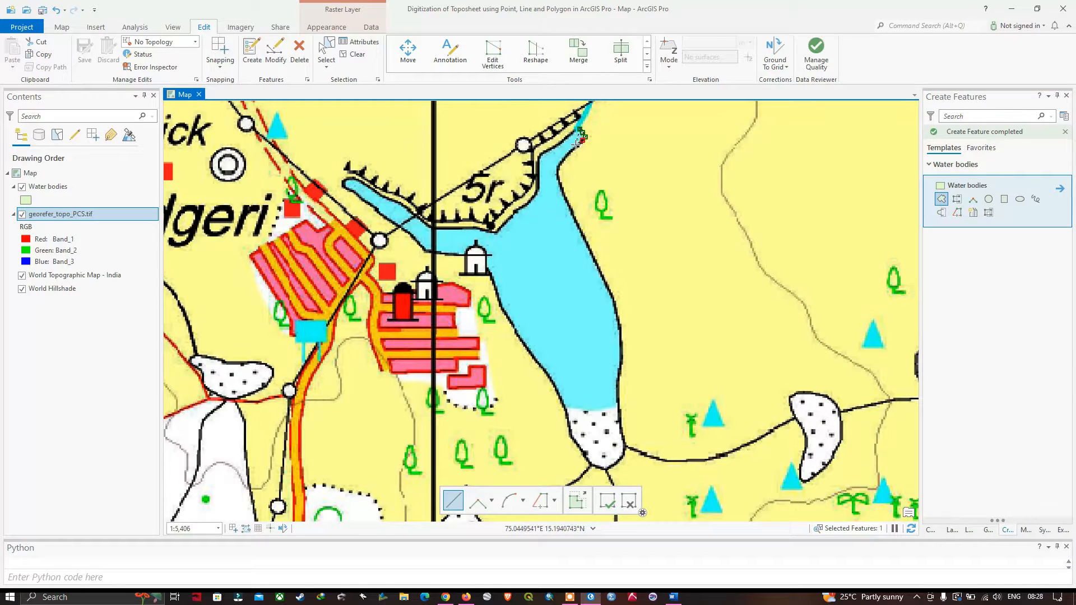
{"action": "left_click", "coordinate": [559, 179]}
{"action": "left_click", "coordinate": [562, 190]}
{"action": "left_click", "coordinate": [566, 201]}
{"action": "left_click", "coordinate": [572, 211]}
Extend the polygon outline southeast along the straight stretch of the Bagadgeri lake's eastern shore.
{"action": "scroll", "coordinate": [571, 210], "scroll_direction": "up", "scroll_amount": 5}
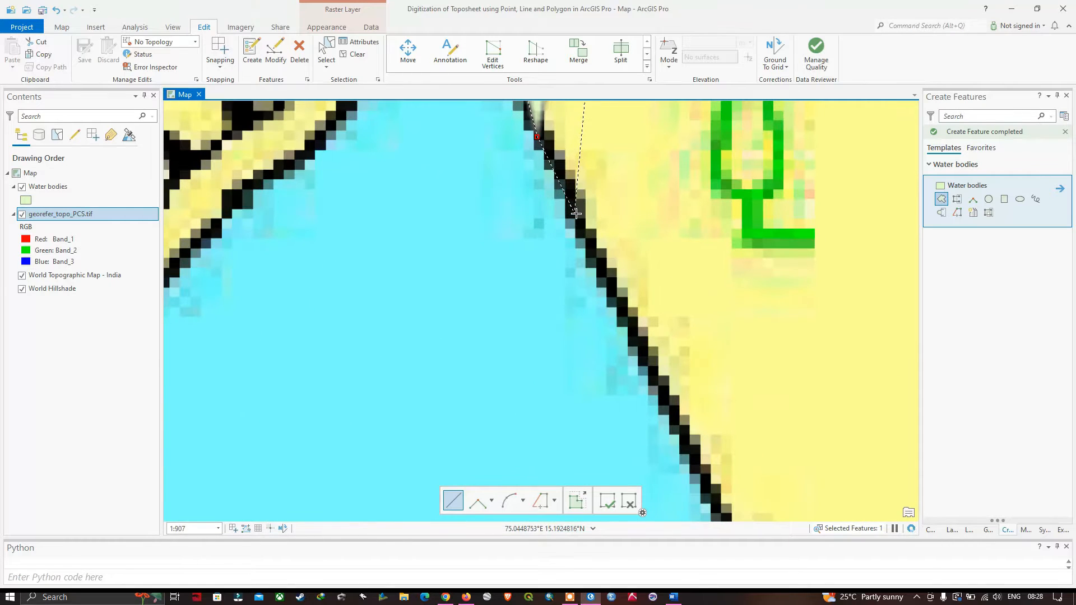
{"action": "left_click", "coordinate": [599, 262]}
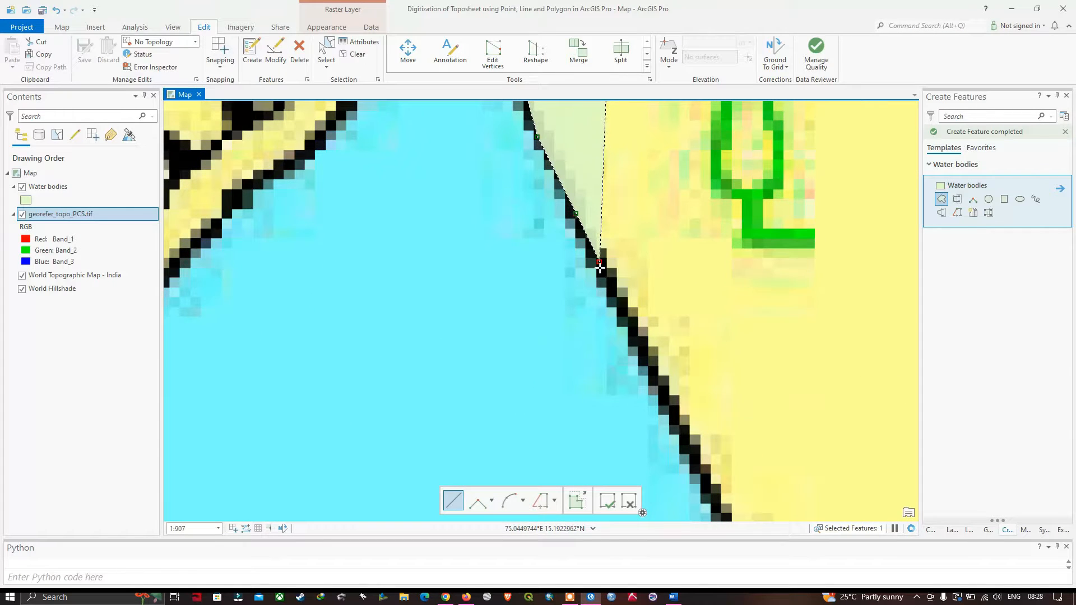
{"action": "left_click", "coordinate": [614, 302]}
{"action": "left_click", "coordinate": [641, 346]}
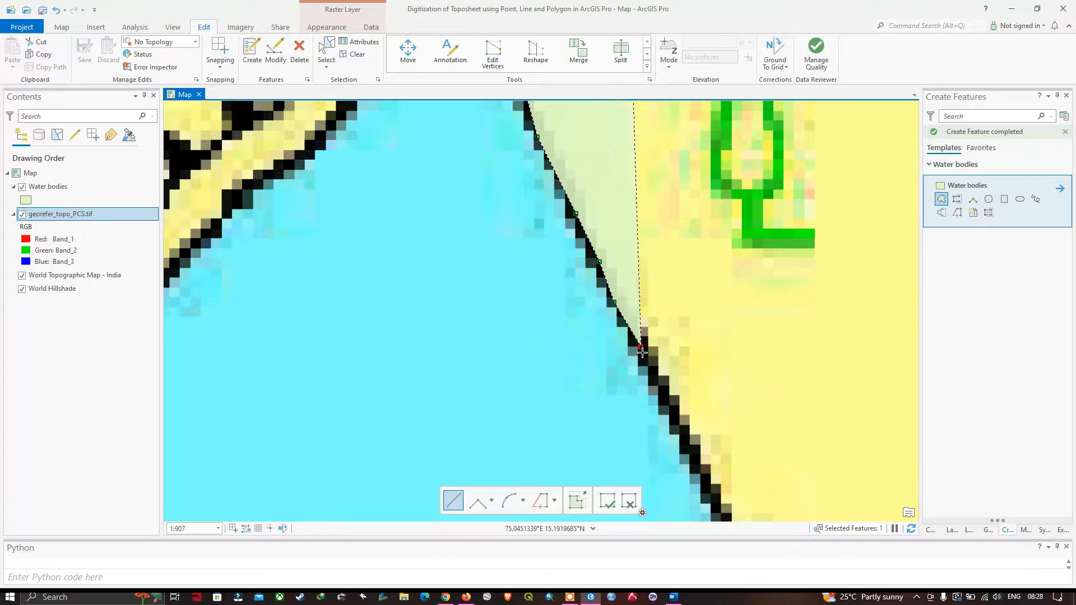
{"action": "left_click", "coordinate": [655, 386]}
{"action": "scroll", "coordinate": [656, 386], "scroll_direction": "down", "scroll_amount": 5}
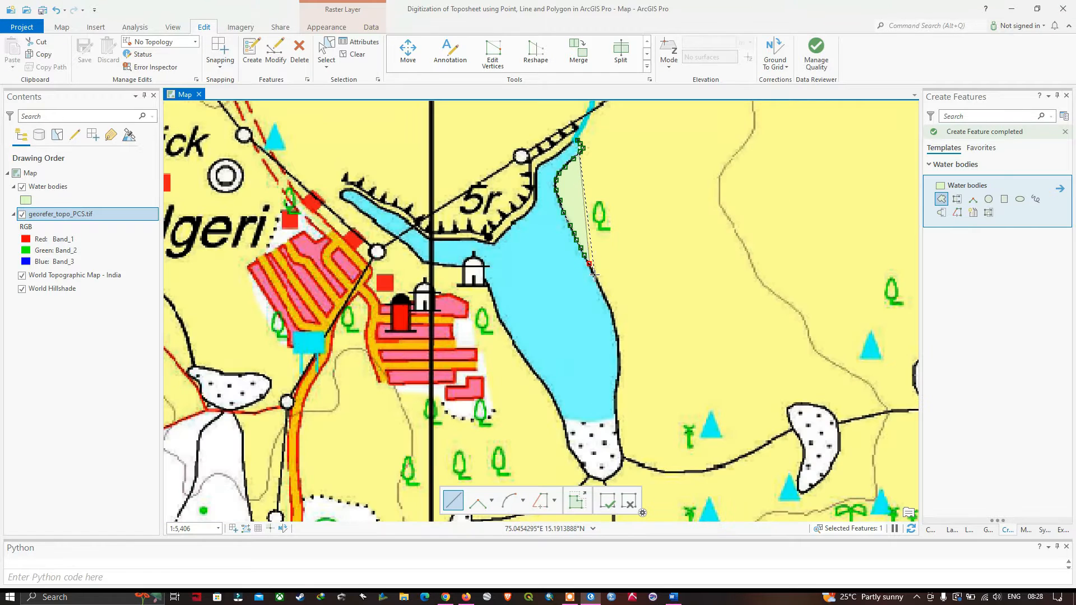
{"action": "left_click", "coordinate": [601, 288]}
Delete the misplaced last vertex from the outline on the lake's eastern shore.
{"action": "left_click", "coordinate": [603, 300]}
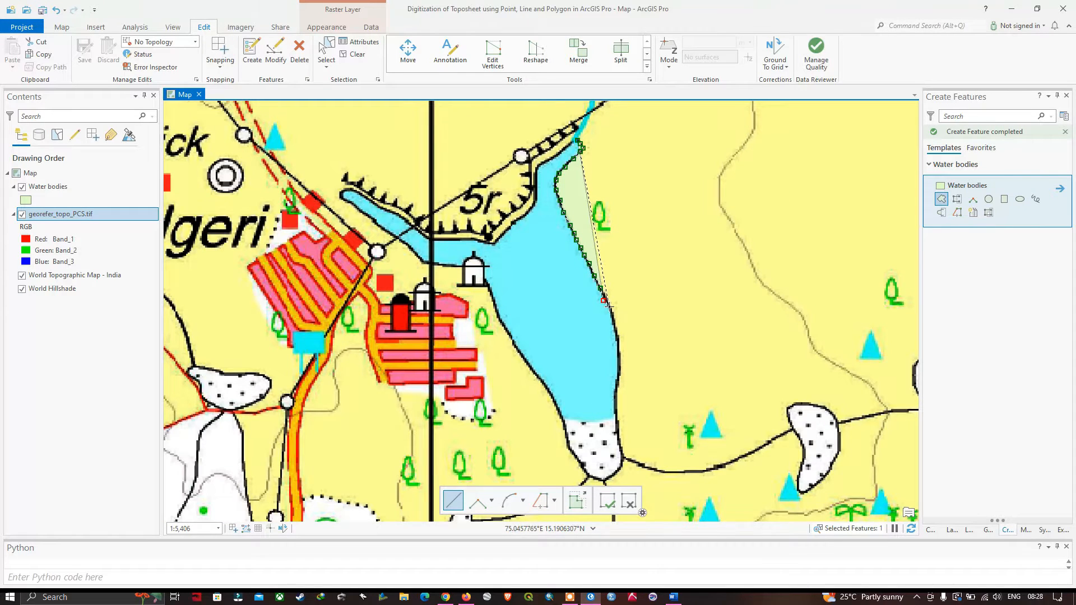
{"action": "scroll", "coordinate": [603, 292], "scroll_direction": "up", "scroll_amount": 1}
{"action": "scroll", "coordinate": [604, 294], "scroll_direction": "up", "scroll_amount": 5}
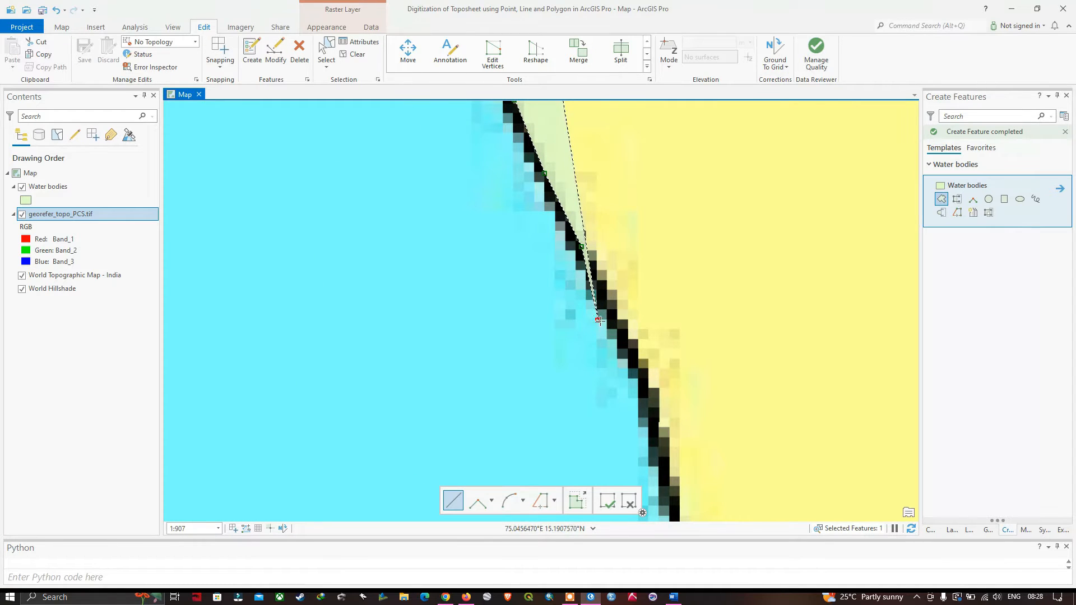
{"action": "right_click", "coordinate": [599, 323]}
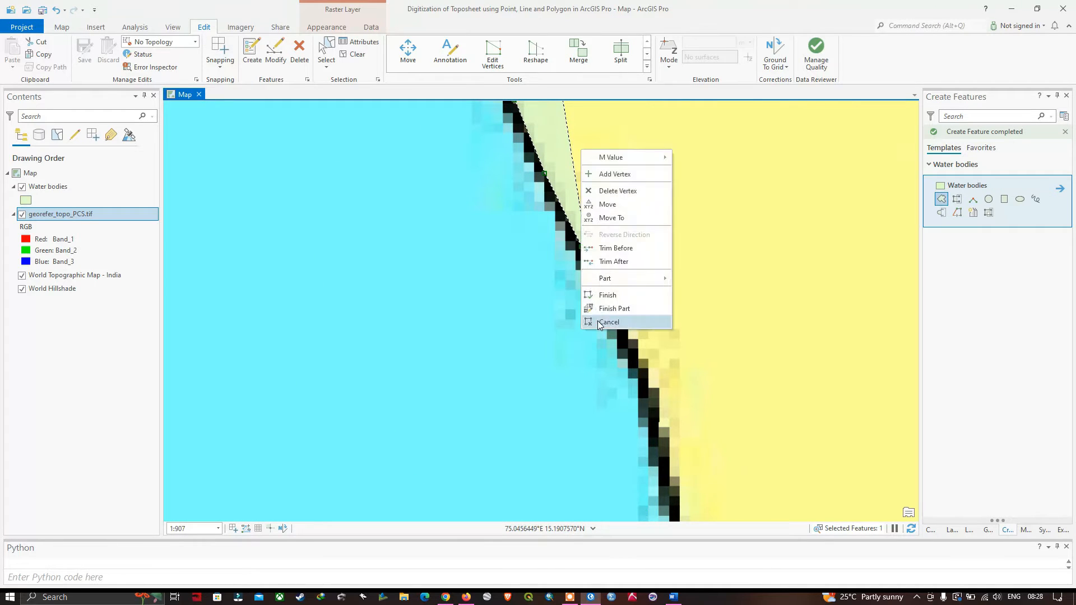
{"action": "left_click", "coordinate": [612, 194]}
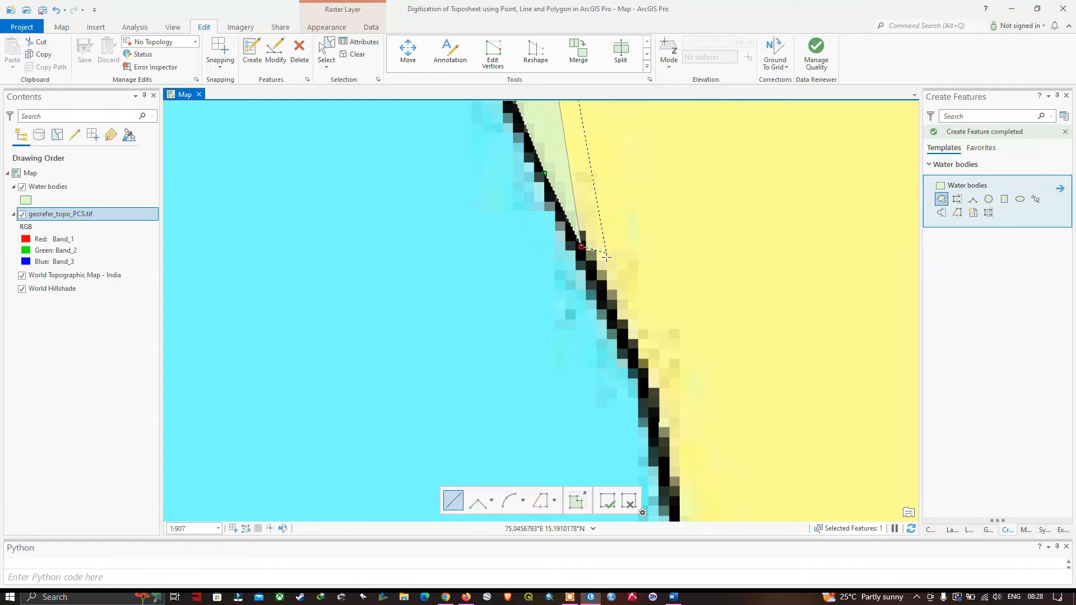
Place a trial vertex on the land east of the shoreline and delete it from the outline.
{"action": "left_click", "coordinate": [680, 221]}
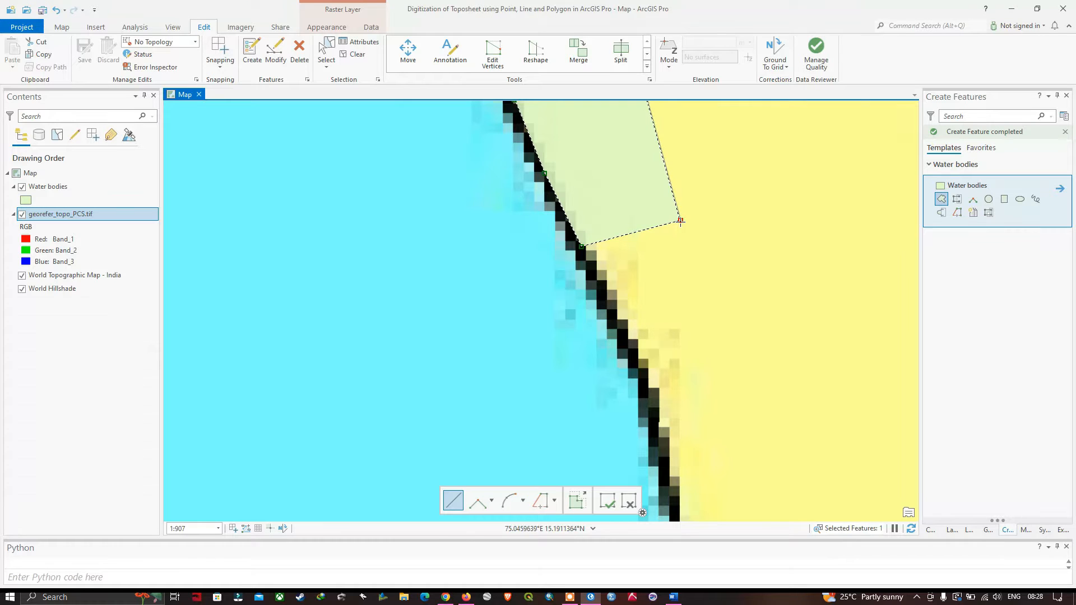
{"action": "right_click", "coordinate": [681, 220]}
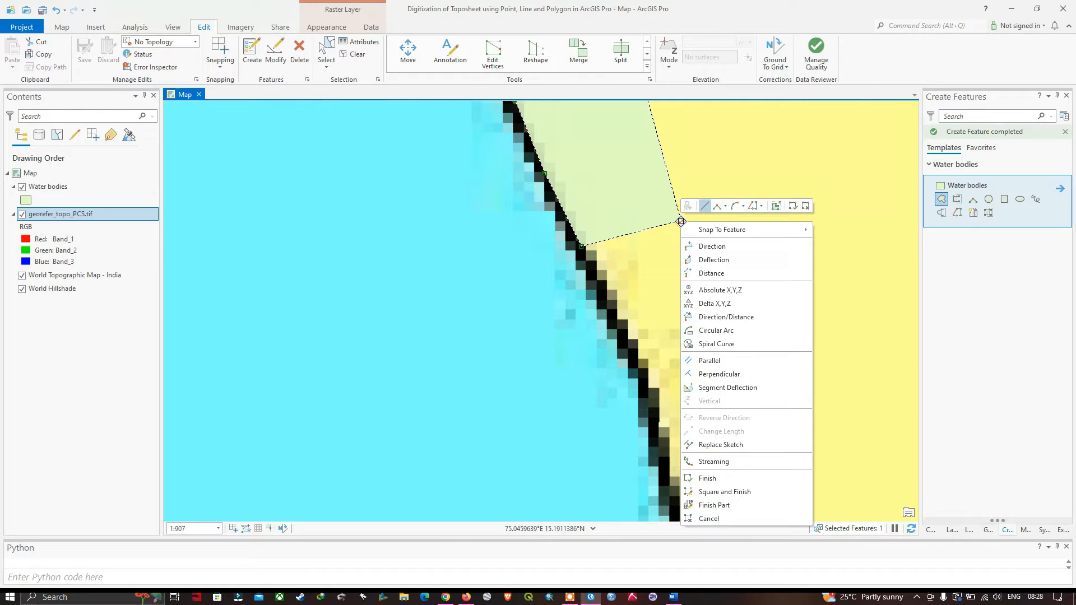
{"action": "right_click", "coordinate": [682, 222]}
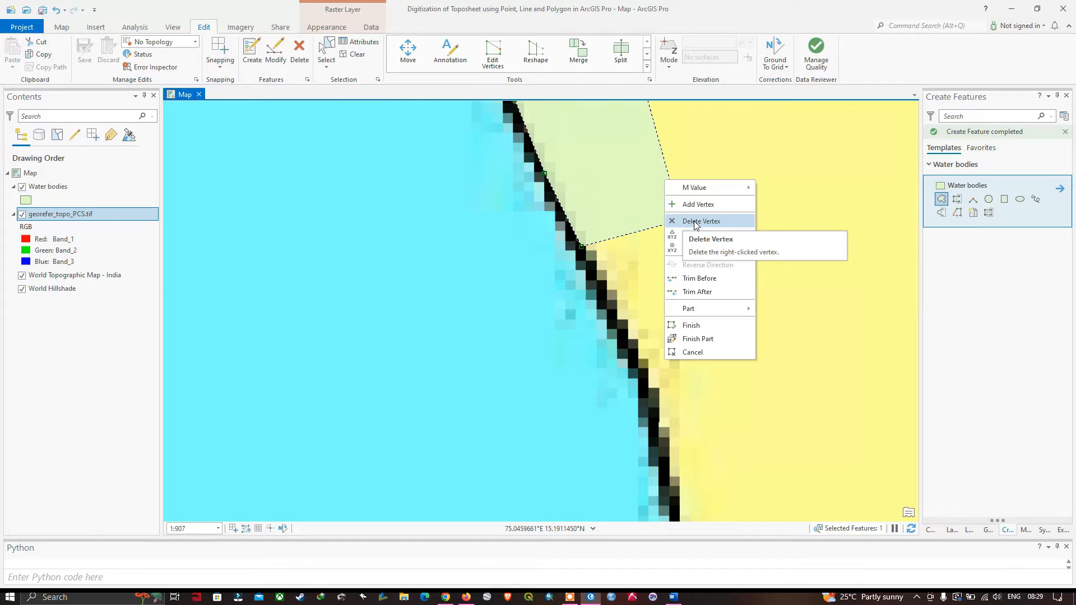
{"action": "left_click", "coordinate": [695, 222]}
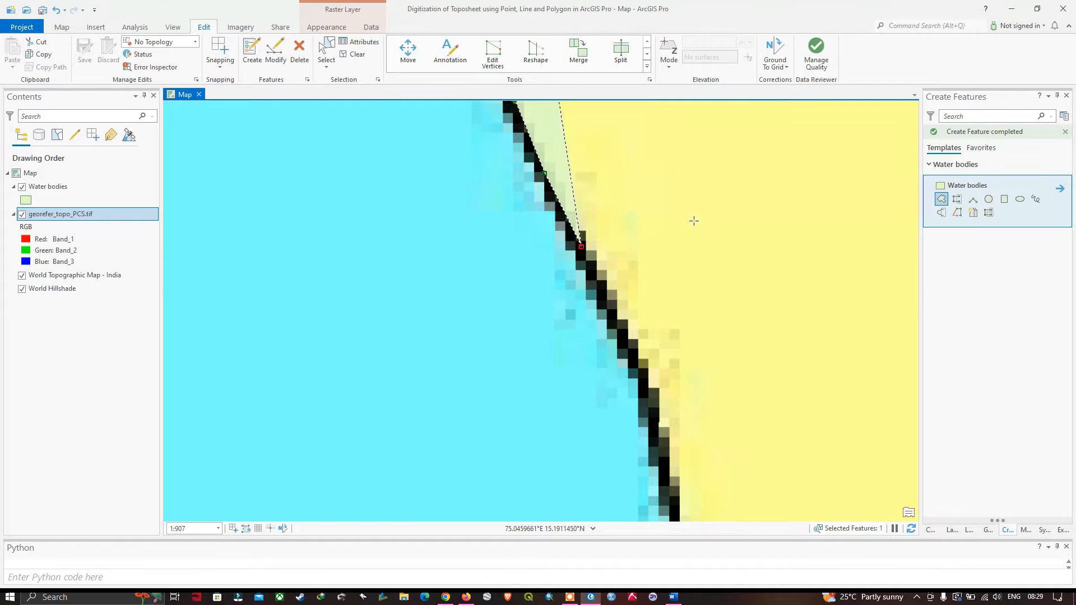
Resume the outline from the last shoreline vertex and follow the eastern shore to where it bends southward.
{"action": "left_click", "coordinate": [598, 286]}
{"action": "left_click", "coordinate": [611, 319]}
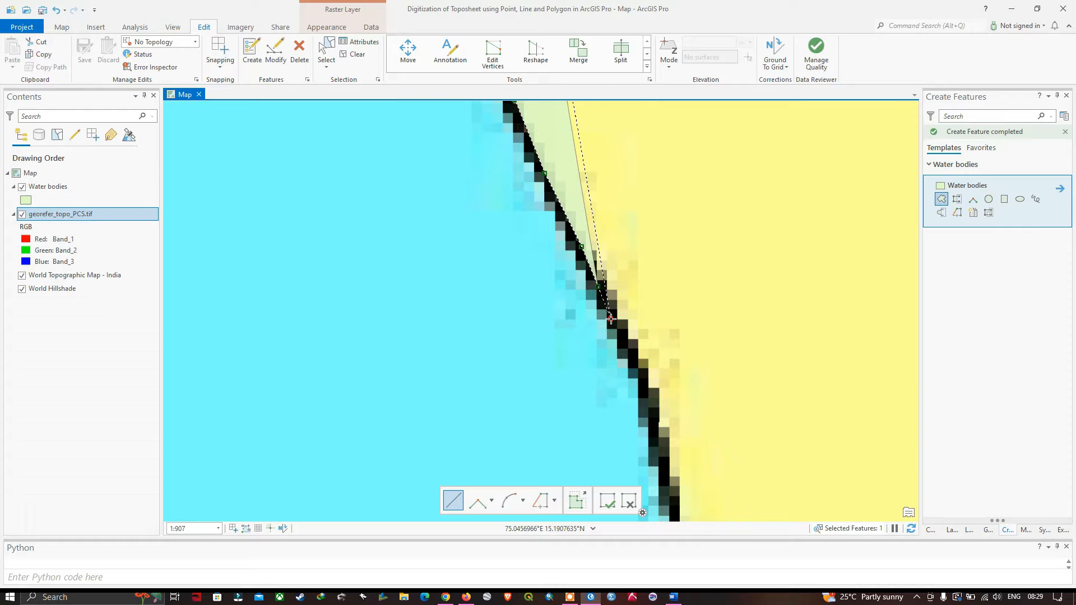
{"action": "left_click", "coordinate": [623, 346]}
{"action": "left_click", "coordinate": [634, 371]}
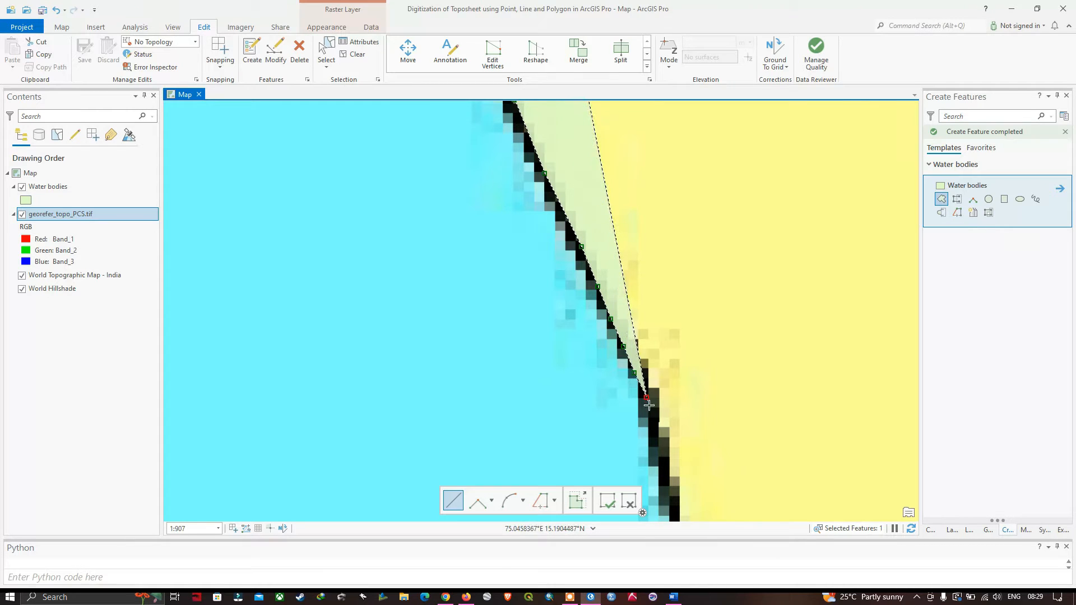
{"action": "scroll", "coordinate": [619, 350], "scroll_direction": "down", "scroll_amount": 3}
Trace the outline south along the lower eastern shore towards the lake's dotted southern end.
{"action": "left_click", "coordinate": [619, 350]}
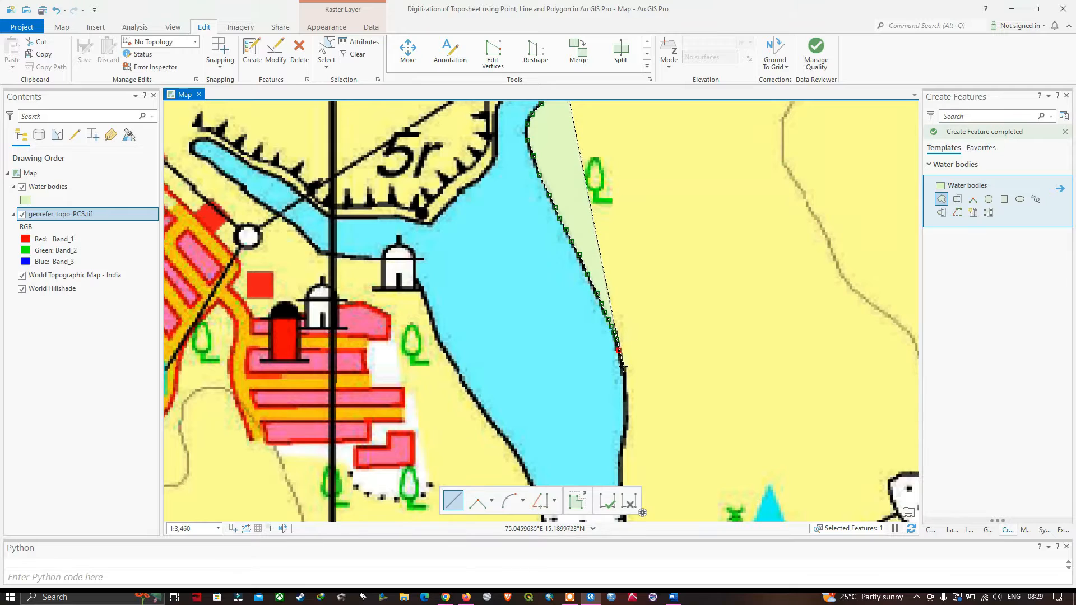
{"action": "left_click", "coordinate": [624, 367]}
{"action": "left_click", "coordinate": [625, 384]}
{"action": "left_click", "coordinate": [624, 410]}
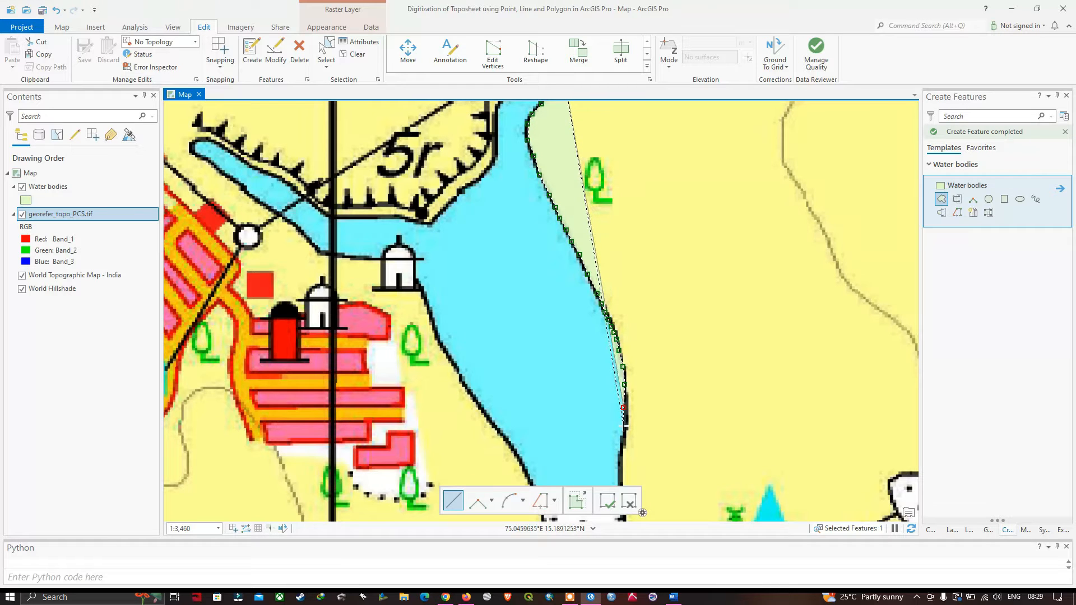
{"action": "left_click", "coordinate": [623, 433]}
{"action": "left_click", "coordinate": [621, 451]}
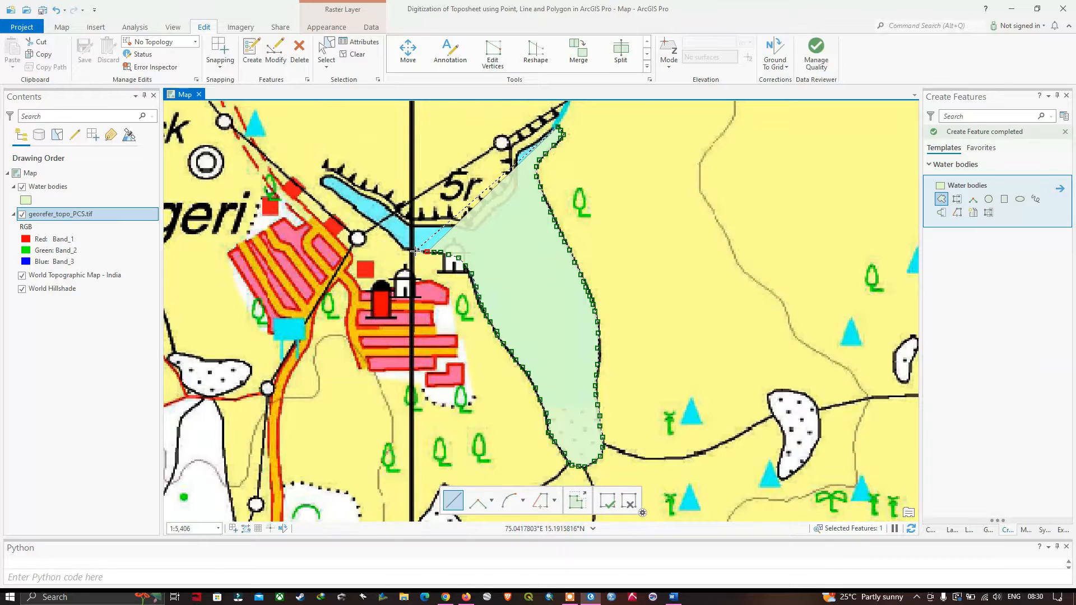
Trace the outline along the southern bank of the lake's narrow northwestern arm and around its tip.
{"action": "left_click", "coordinate": [415, 252]}
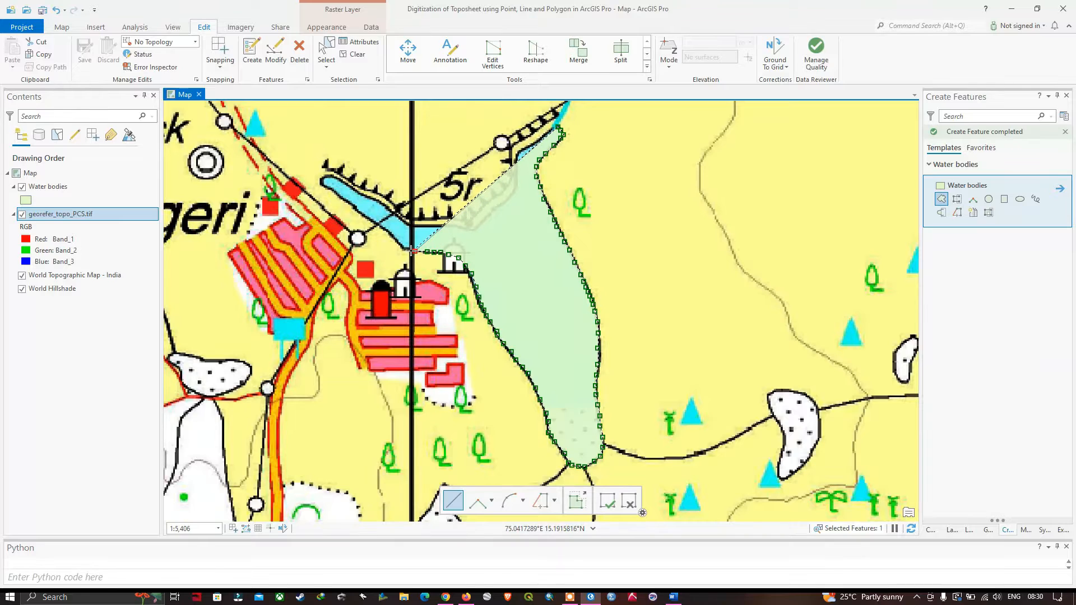
{"action": "left_click", "coordinate": [411, 251]}
{"action": "left_click", "coordinate": [403, 249]}
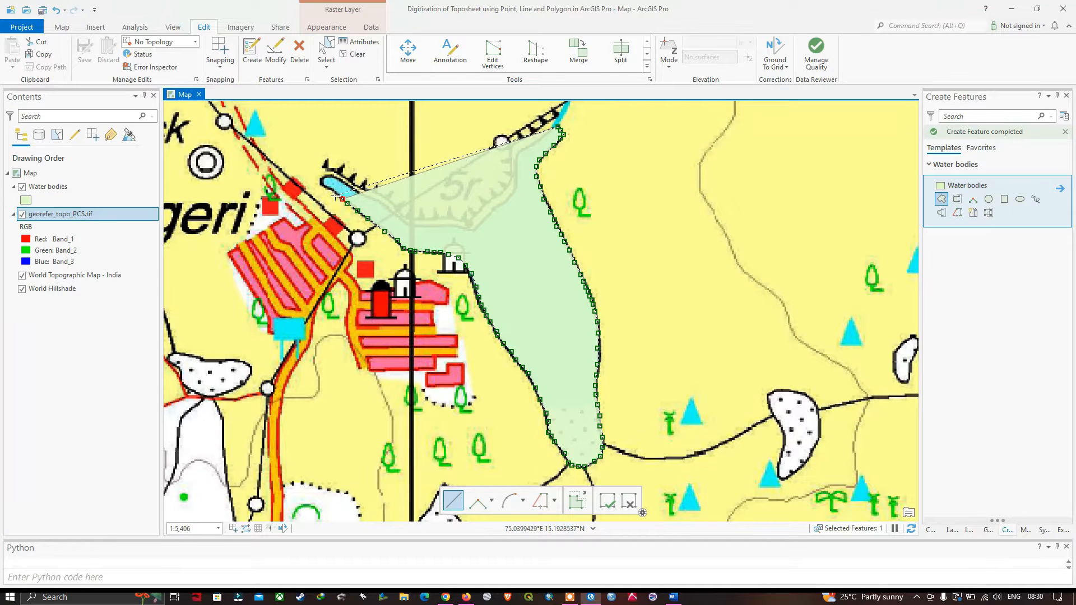
{"action": "left_click", "coordinate": [341, 196]}
{"action": "left_click", "coordinate": [333, 190]}
{"action": "left_click", "coordinate": [325, 188]}
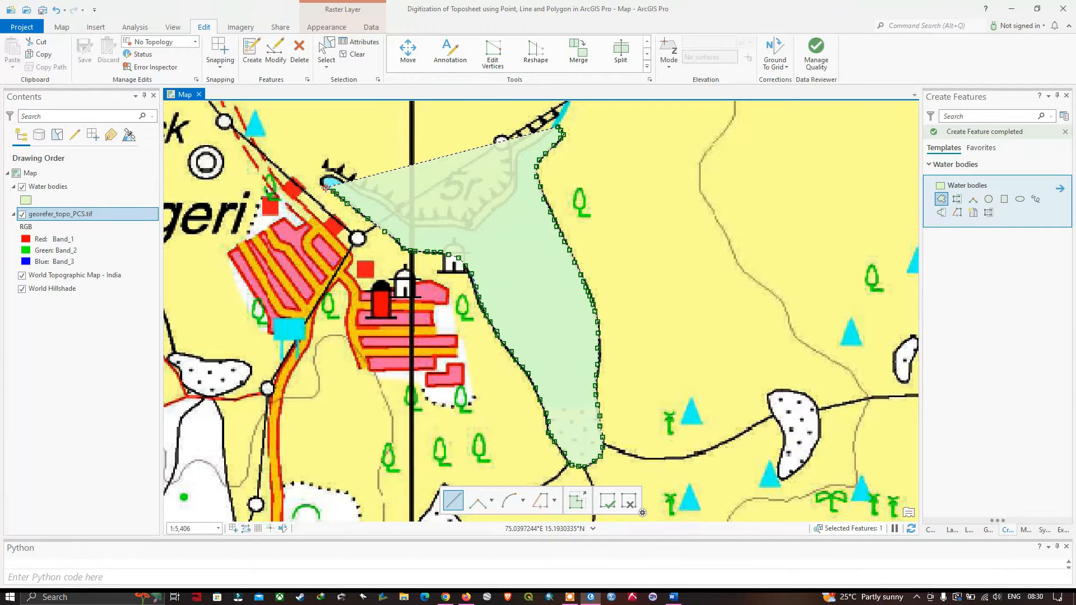
{"action": "left_click", "coordinate": [323, 182]}
Trace the outline back along the arm's northern bank and the embankment below the 5r label, heading northeast.
{"action": "left_click", "coordinate": [397, 217]}
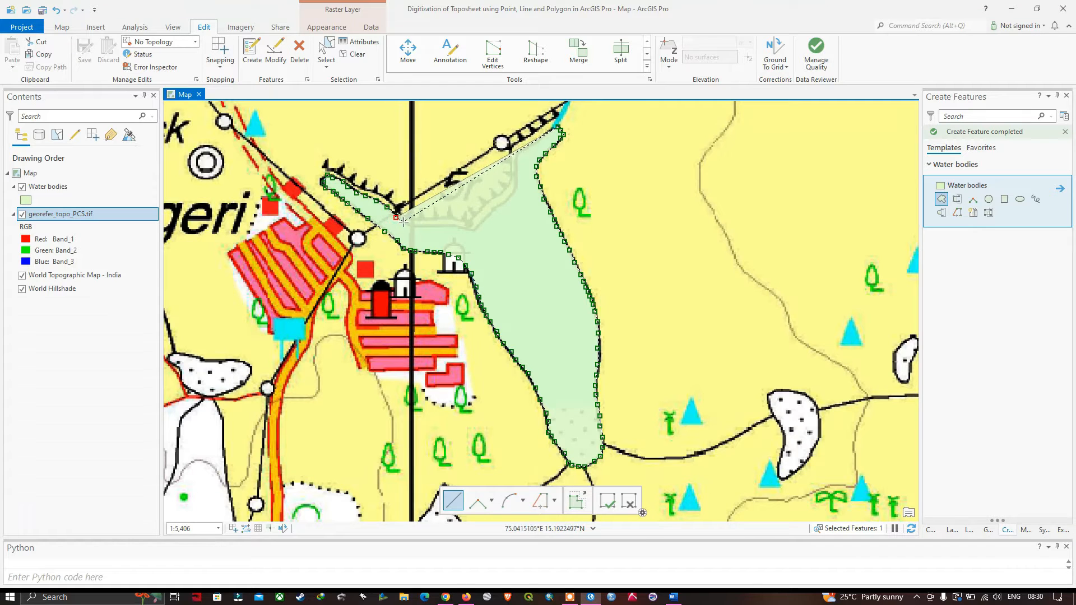
{"action": "left_click", "coordinate": [409, 227]}
{"action": "left_click", "coordinate": [478, 223]}
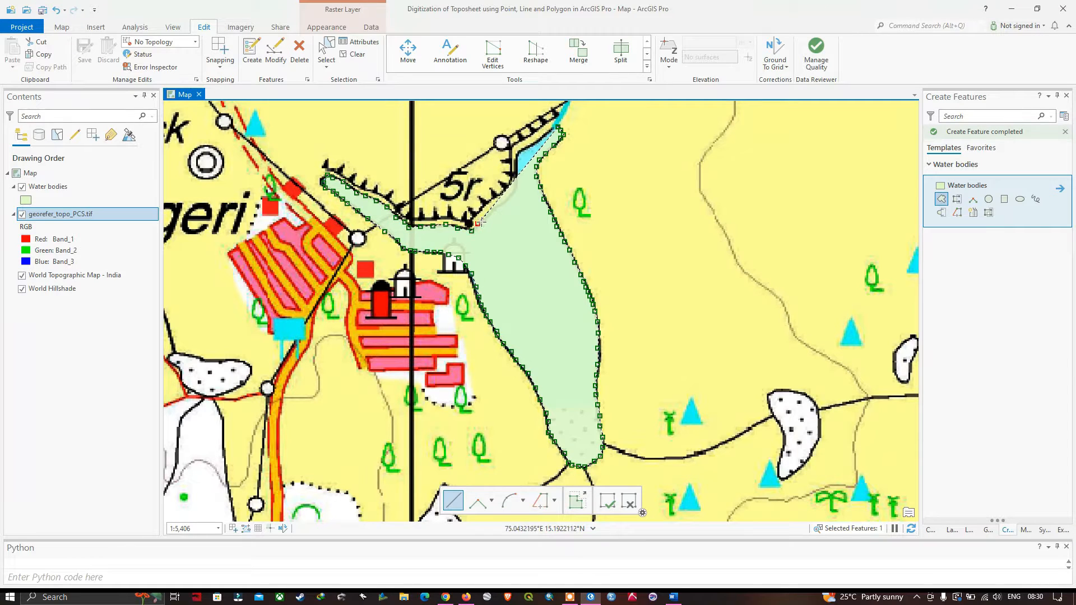
{"action": "left_click", "coordinate": [487, 213]}
{"action": "left_click", "coordinate": [495, 206]}
{"action": "left_click", "coordinate": [503, 202]}
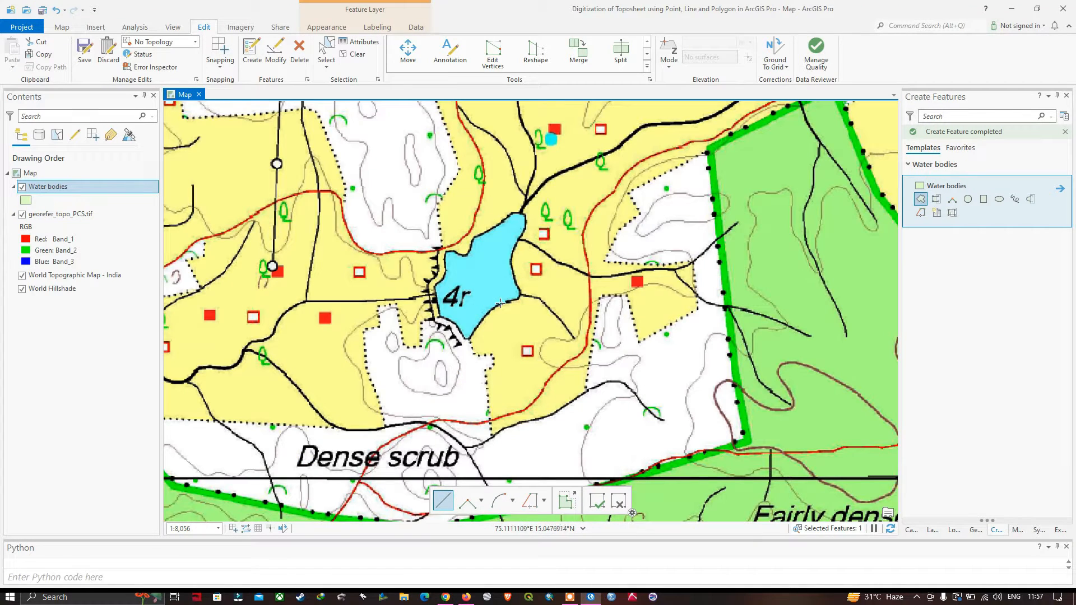
Trace a new water body polygon around the 4r lake from its southeastern shore, clockwise past the southern tip to the eastern shore.
{"action": "left_click", "coordinate": [500, 304]}
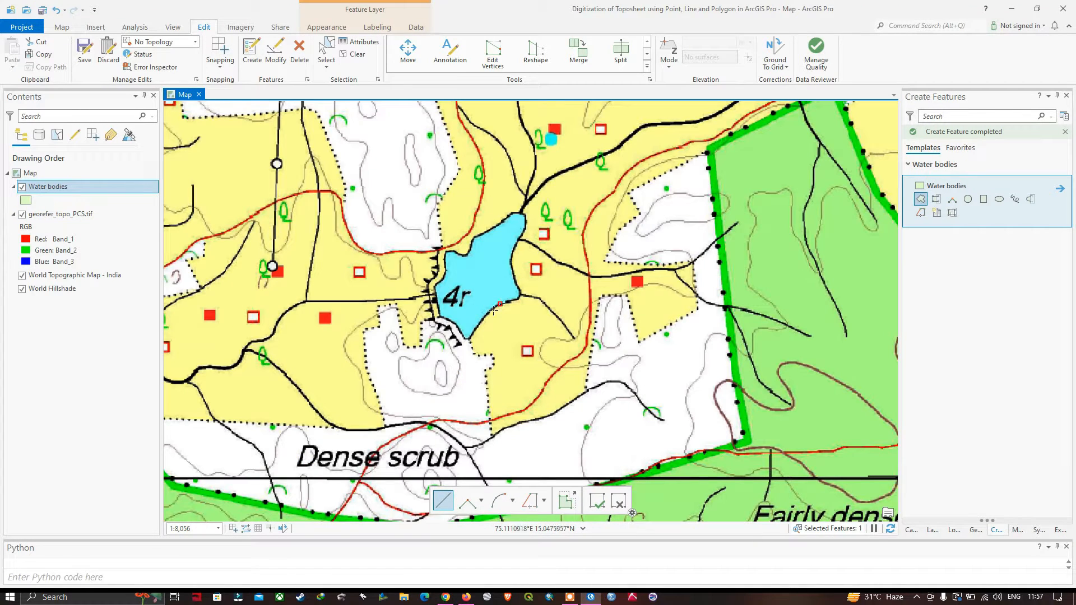
{"action": "left_click", "coordinate": [473, 331]}
{"action": "left_click", "coordinate": [469, 337]}
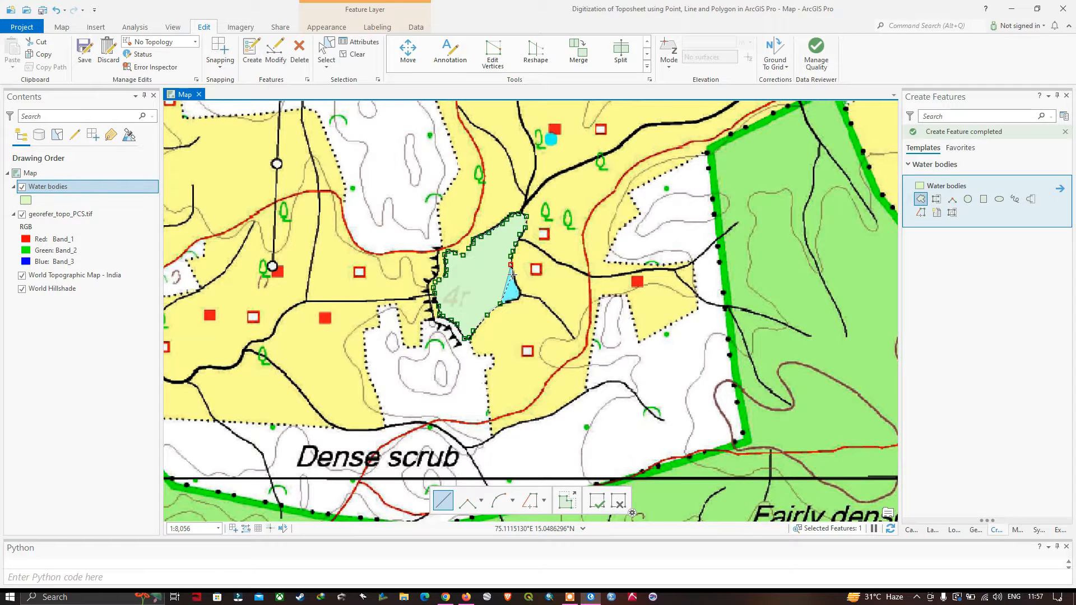
Trace the remaining lower eastern shore around the lake's southeastern corner and finish the 4r polygon.
{"action": "scroll", "coordinate": [517, 258], "scroll_direction": "up", "scroll_amount": 3}
{"action": "left_click", "coordinate": [517, 258]}
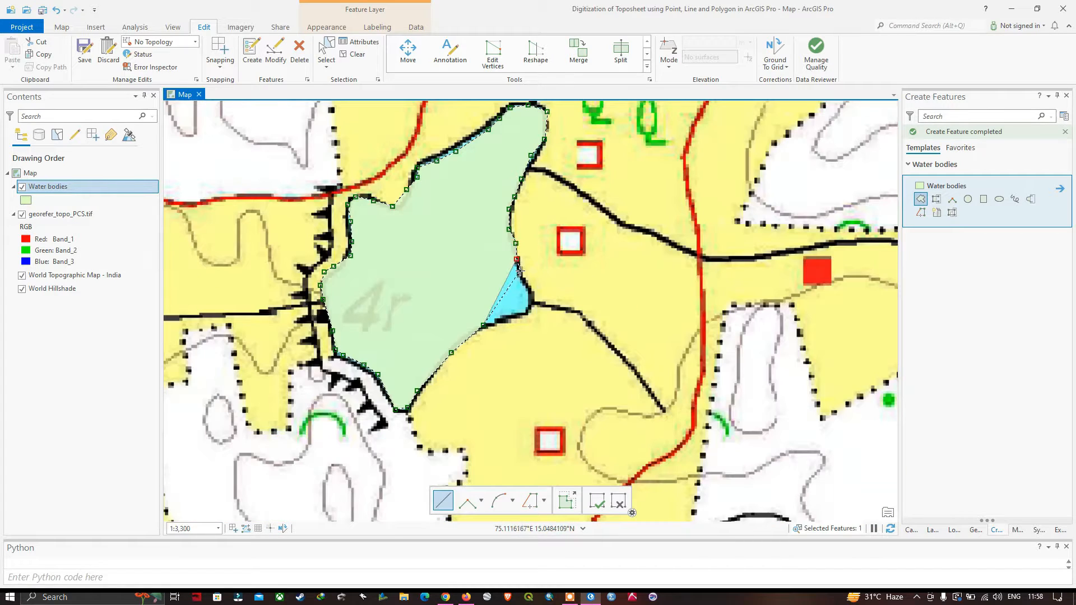
{"action": "left_click", "coordinate": [522, 273]}
{"action": "left_click", "coordinate": [529, 284]}
{"action": "left_click", "coordinate": [530, 296]}
{"action": "left_click", "coordinate": [527, 307]}
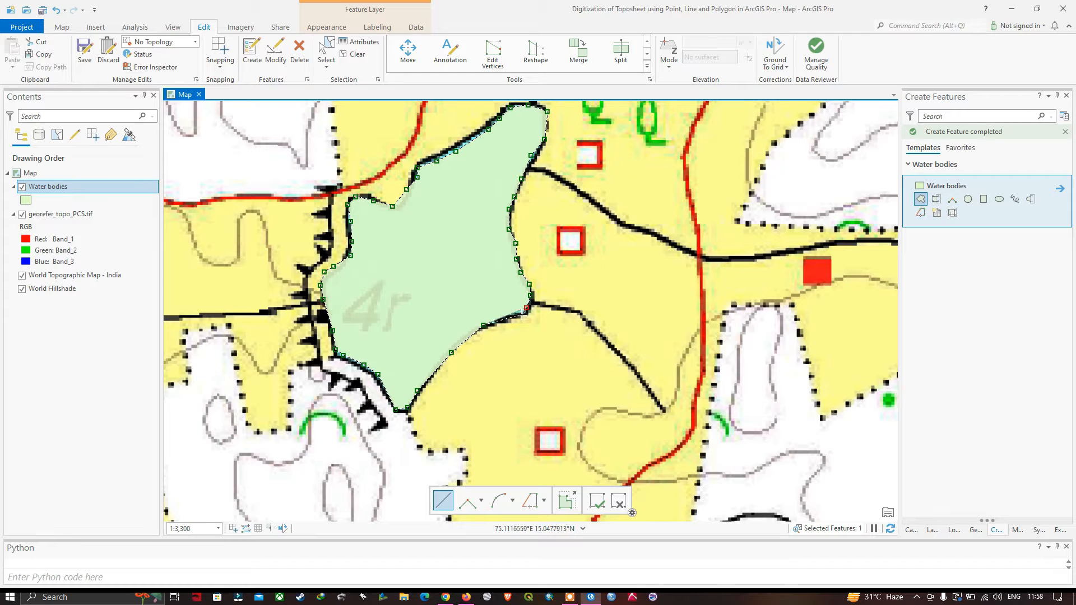
{"action": "left_click", "coordinate": [514, 314]}
{"action": "double_click", "coordinate": [499, 321]}
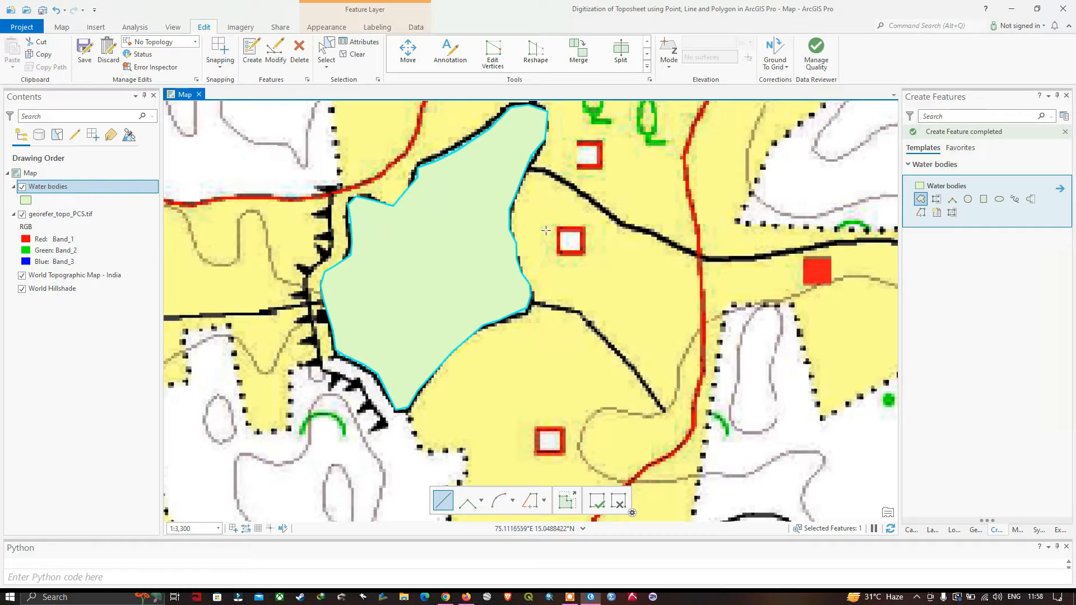
{"action": "left_click_drag", "start_coordinate": [568, 230], "coordinate": [637, 278]}
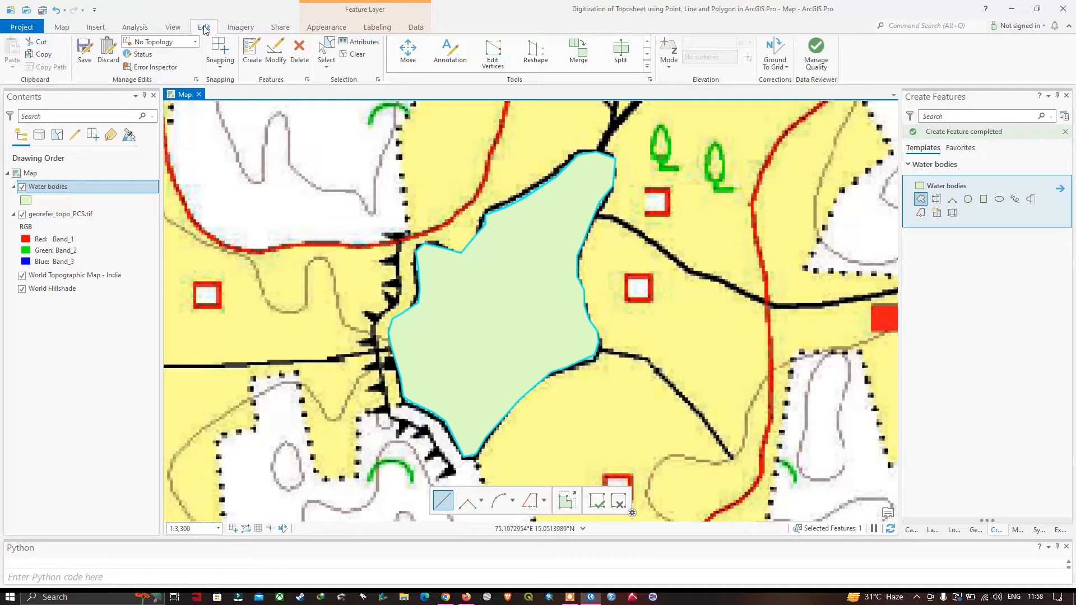
{"action": "left_click", "coordinate": [497, 62]}
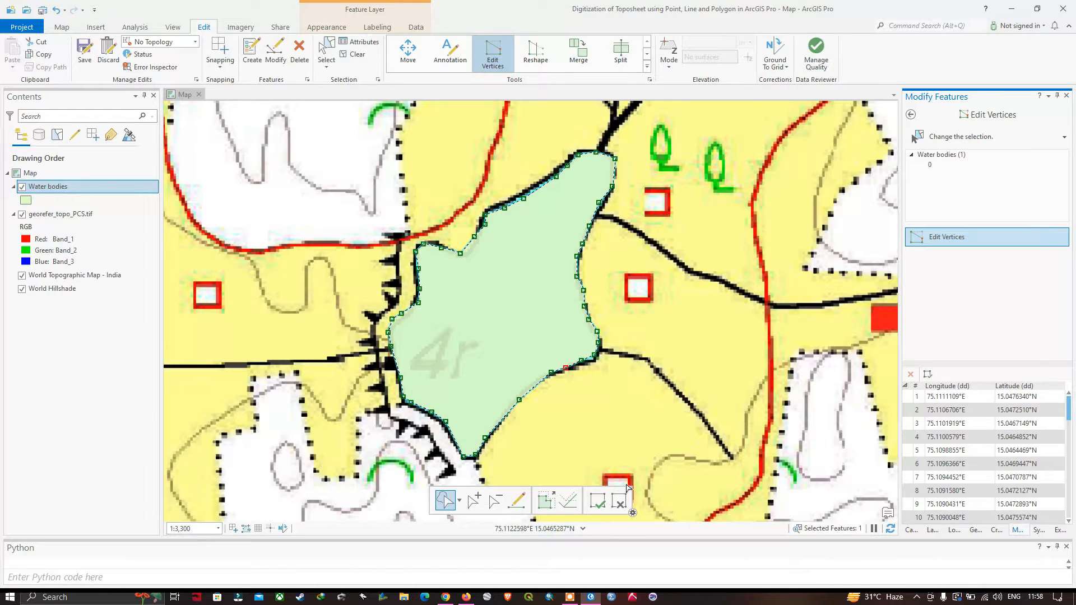
{"action": "left_click", "coordinate": [597, 501]}
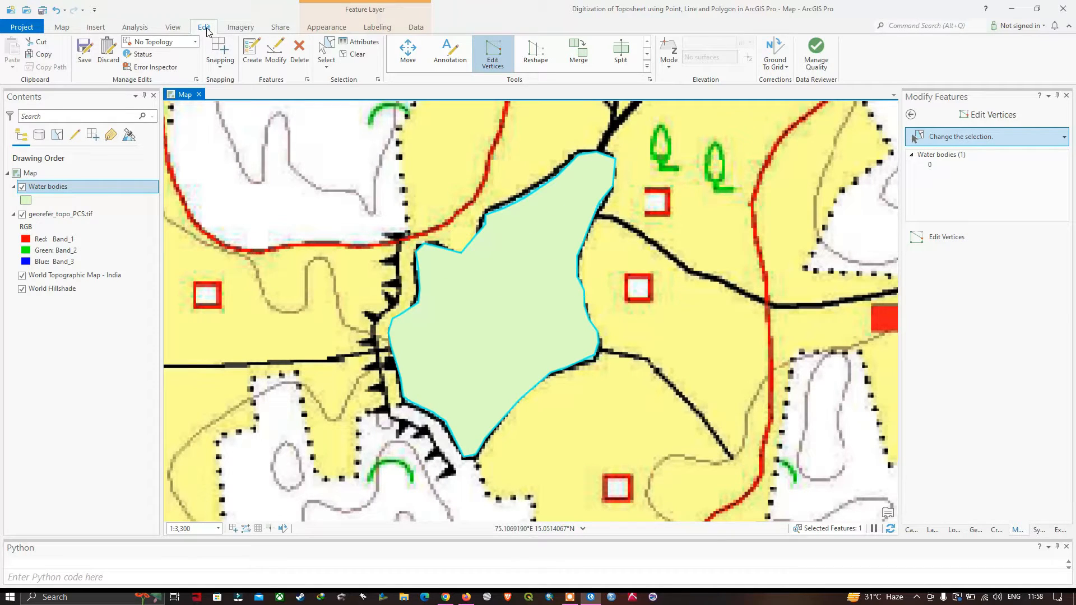
Edit the 4r lake polygon's vertices, pulling its southeastern edge and corner vertex outward onto the black shoreline.
{"action": "left_click", "coordinate": [494, 59]}
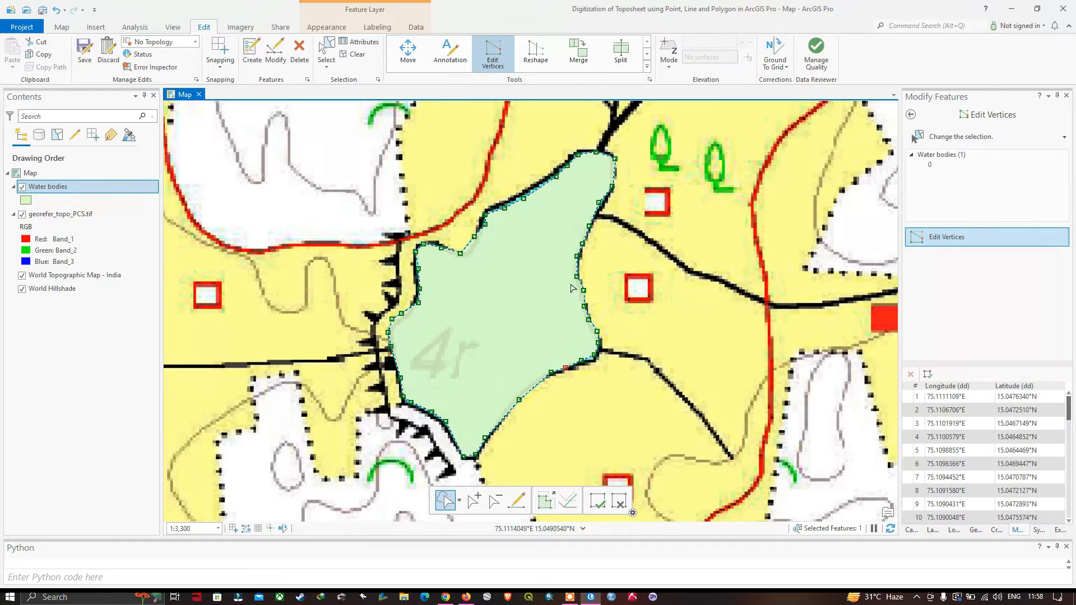
{"action": "scroll", "coordinate": [564, 375], "scroll_direction": "up", "scroll_amount": 2}
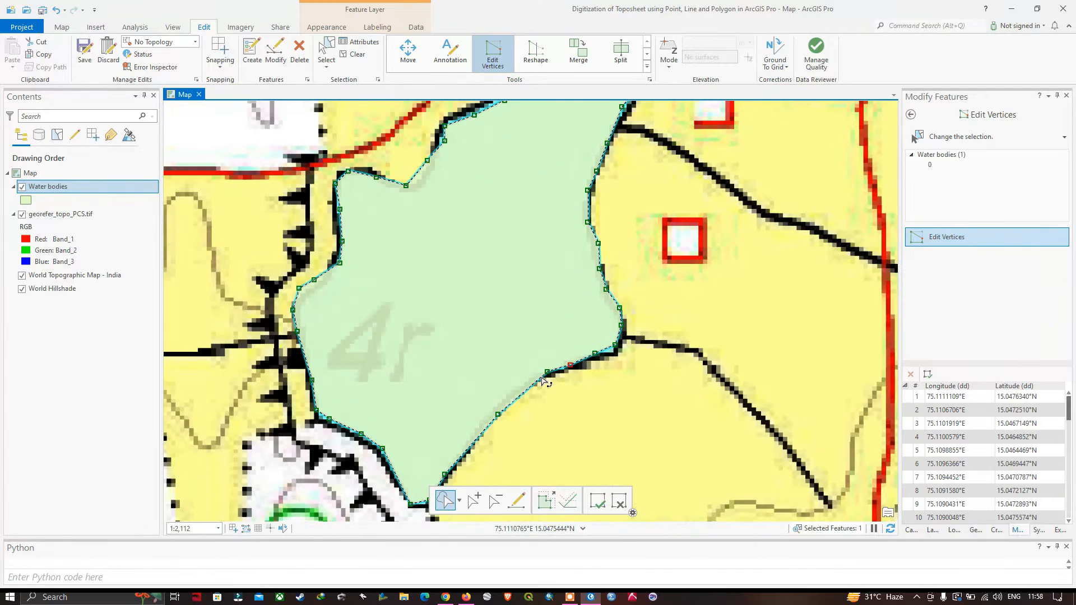
{"action": "scroll", "coordinate": [604, 357], "scroll_direction": "up", "scroll_amount": 4}
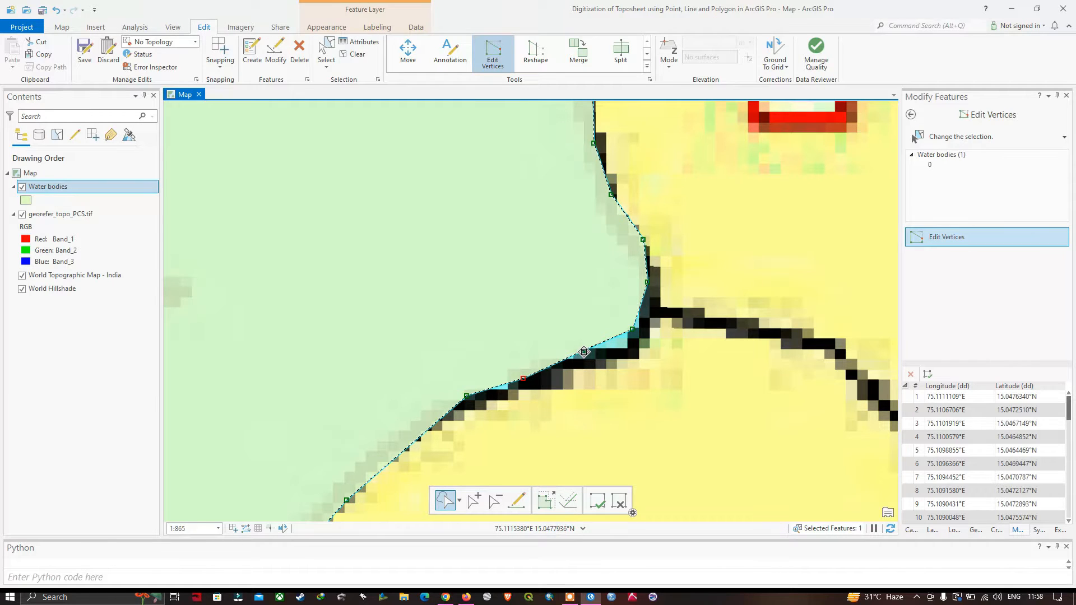
{"action": "left_click_drag", "start_coordinate": [584, 352], "coordinate": [587, 361]}
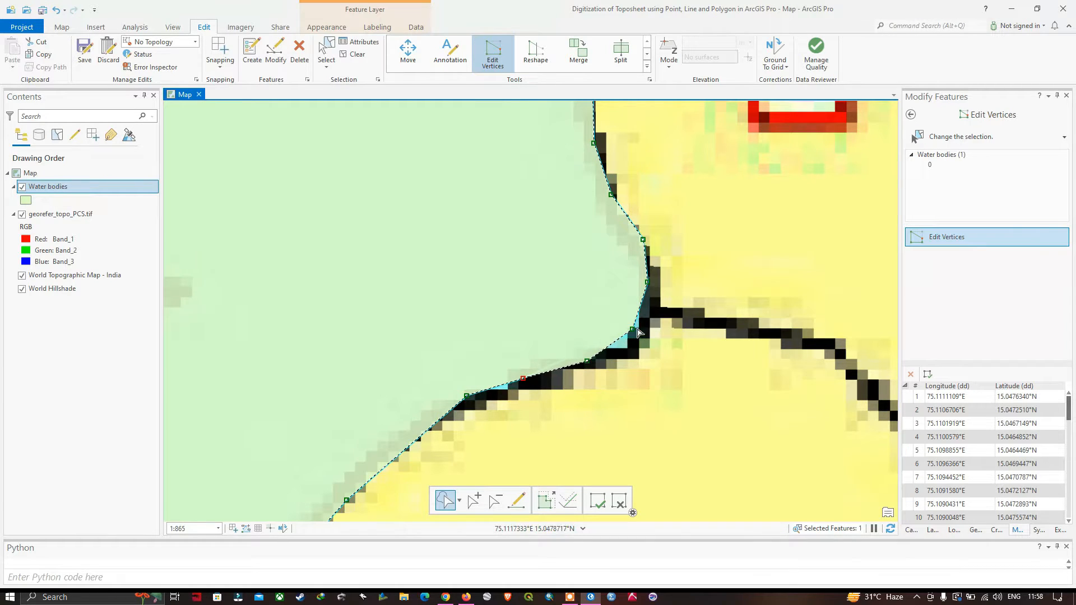
{"action": "left_click_drag", "start_coordinate": [633, 330], "coordinate": [633, 353]}
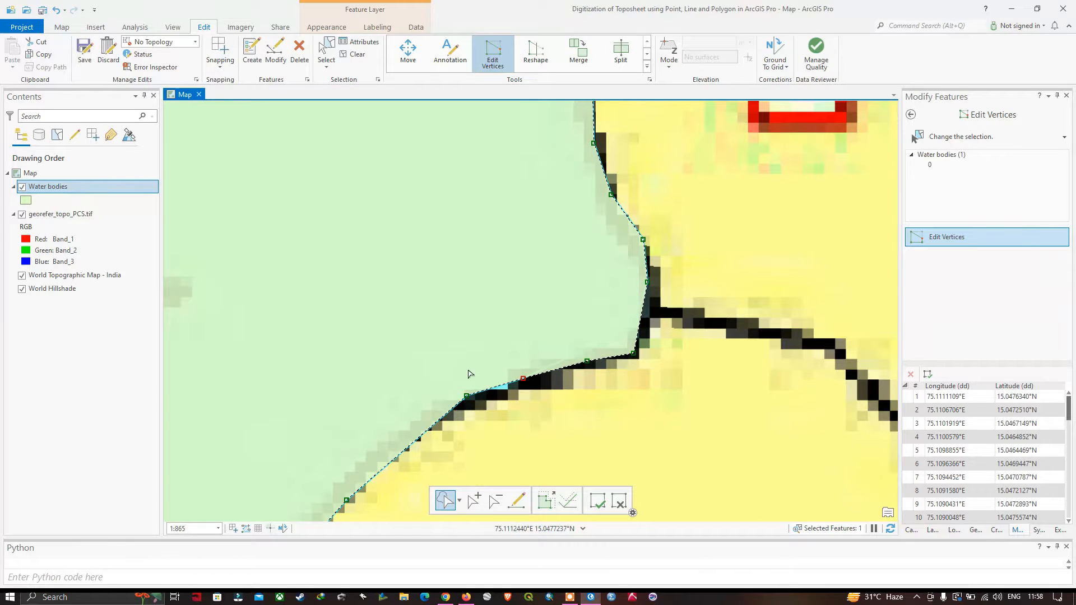
Add vertices along the 4r lake's southeastern edge, fit them to the shoreline, and finish the vertex edits.
{"action": "right_click", "coordinate": [506, 388]}
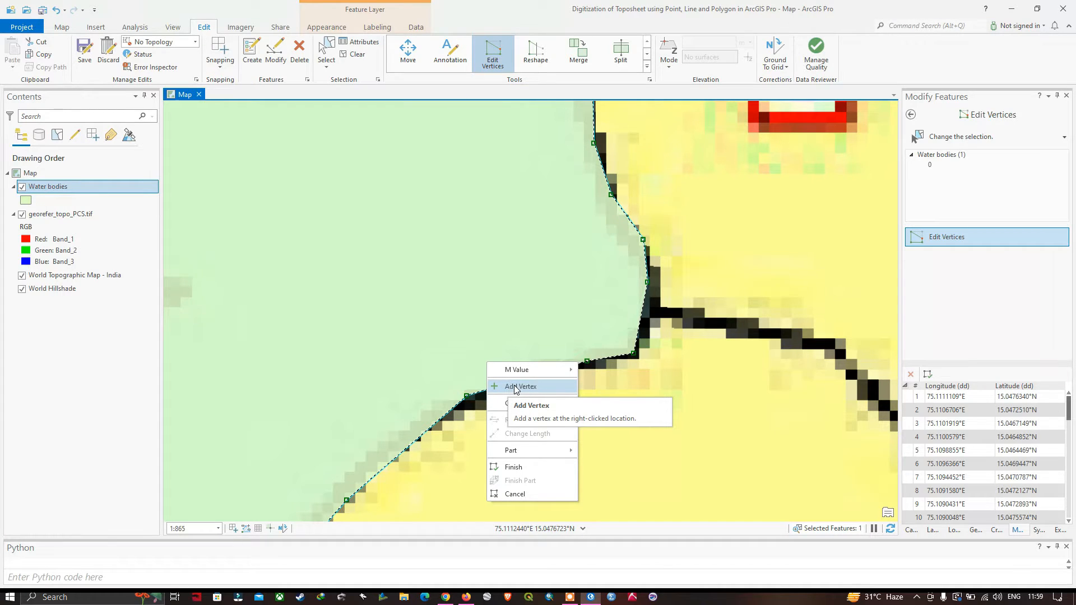
{"action": "left_click", "coordinate": [516, 387]}
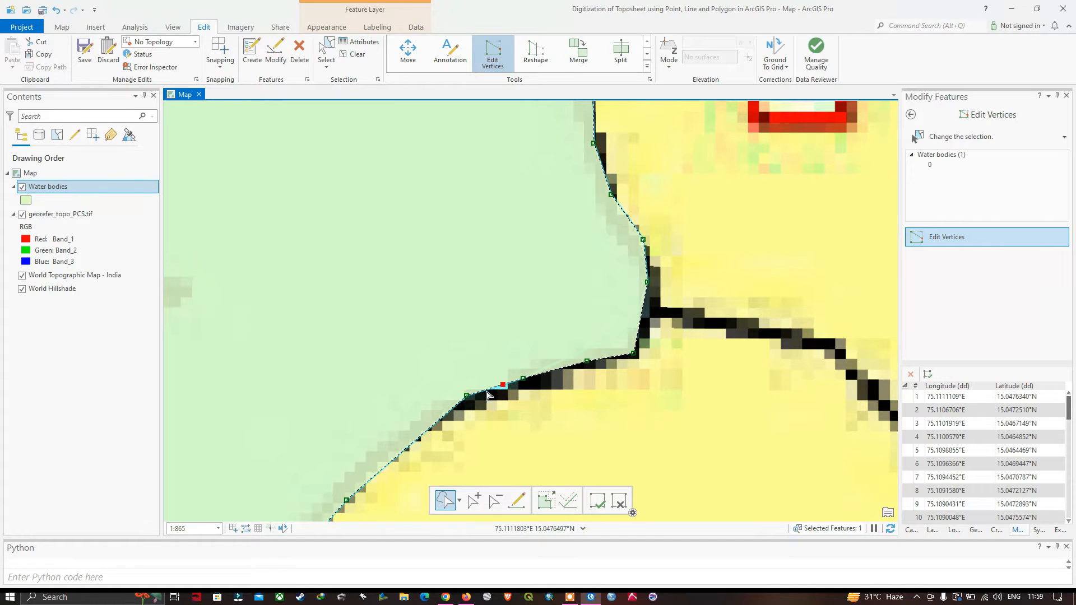
{"action": "left_click", "coordinate": [486, 391]}
{"action": "right_click", "coordinate": [485, 393]}
{"action": "left_click", "coordinate": [487, 394]}
{"action": "right_click", "coordinate": [433, 430]}
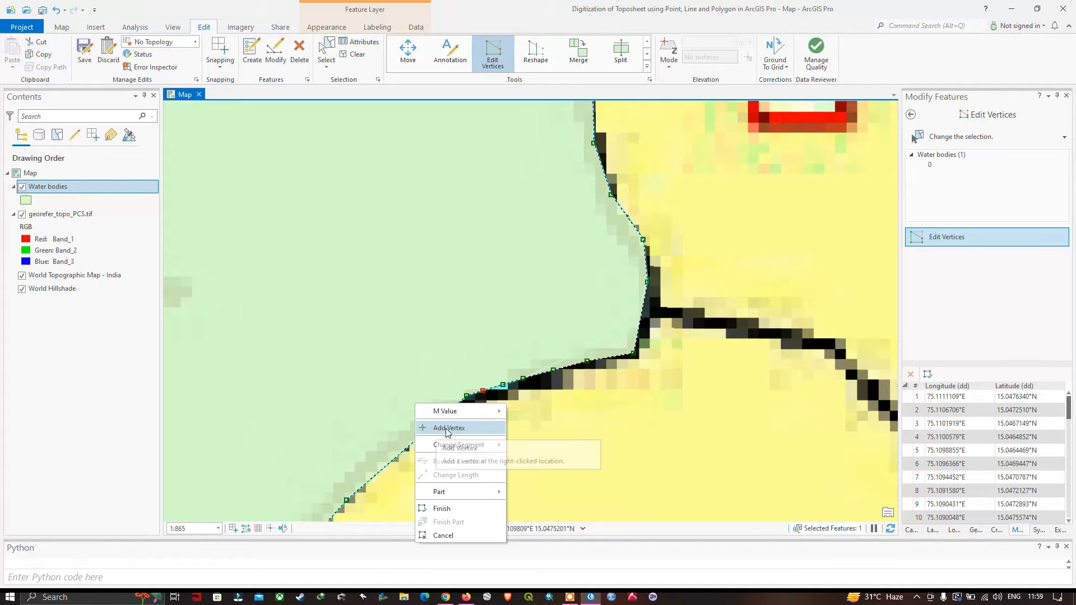
{"action": "left_click", "coordinate": [446, 430]}
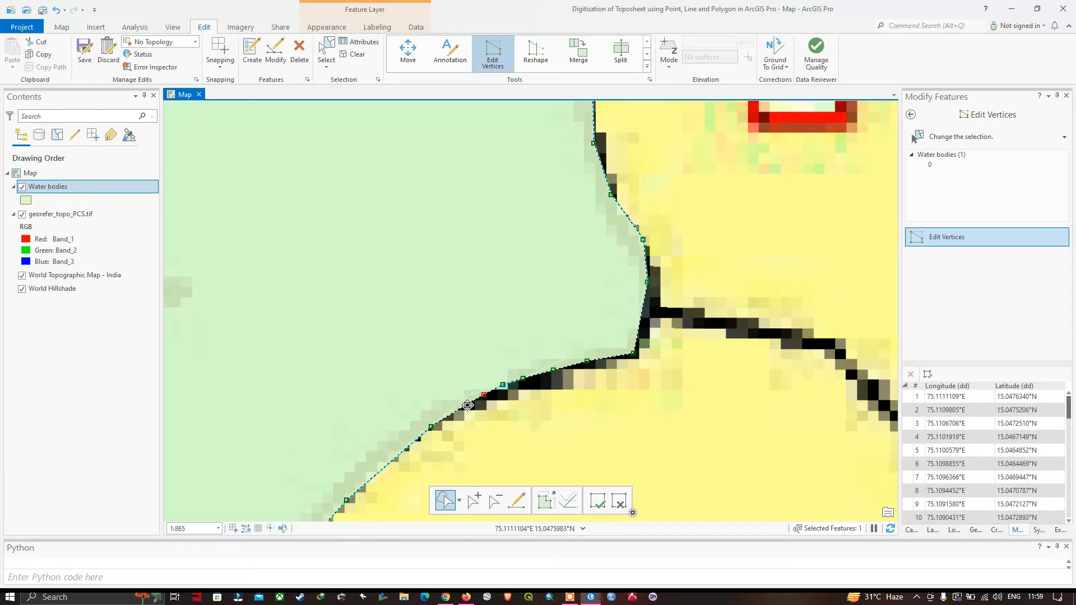
{"action": "left_click_drag", "start_coordinate": [503, 384], "coordinate": [511, 390]}
{"action": "left_click", "coordinate": [599, 501]}
Open the 10r lake polygon north of Arasinageri for vertex editing.
{"action": "scroll", "coordinate": [624, 417], "scroll_direction": "down", "scroll_amount": 3}
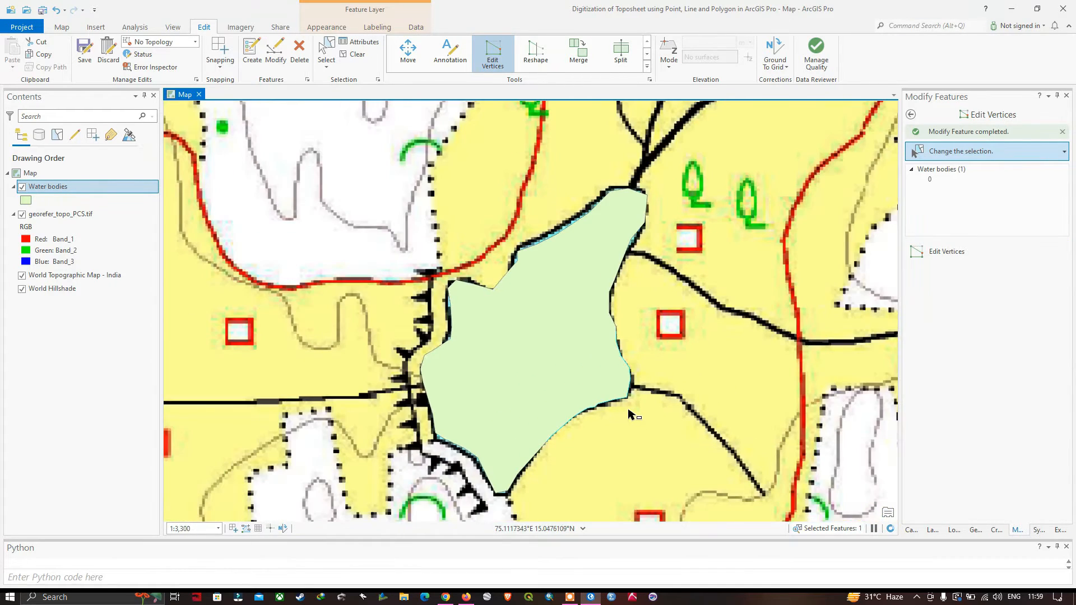
{"action": "scroll", "coordinate": [508, 307], "scroll_direction": "down", "scroll_amount": 3}
{"action": "scroll", "coordinate": [507, 307], "scroll_direction": "down", "scroll_amount": 12}
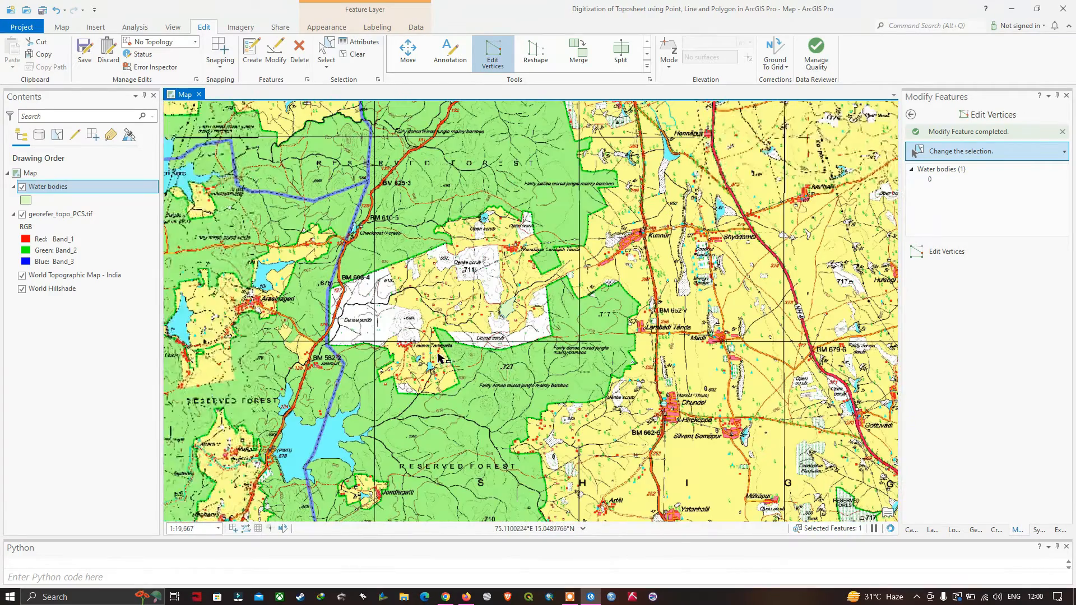
{"action": "left_click_drag", "start_coordinate": [375, 416], "coordinate": [550, 347]}
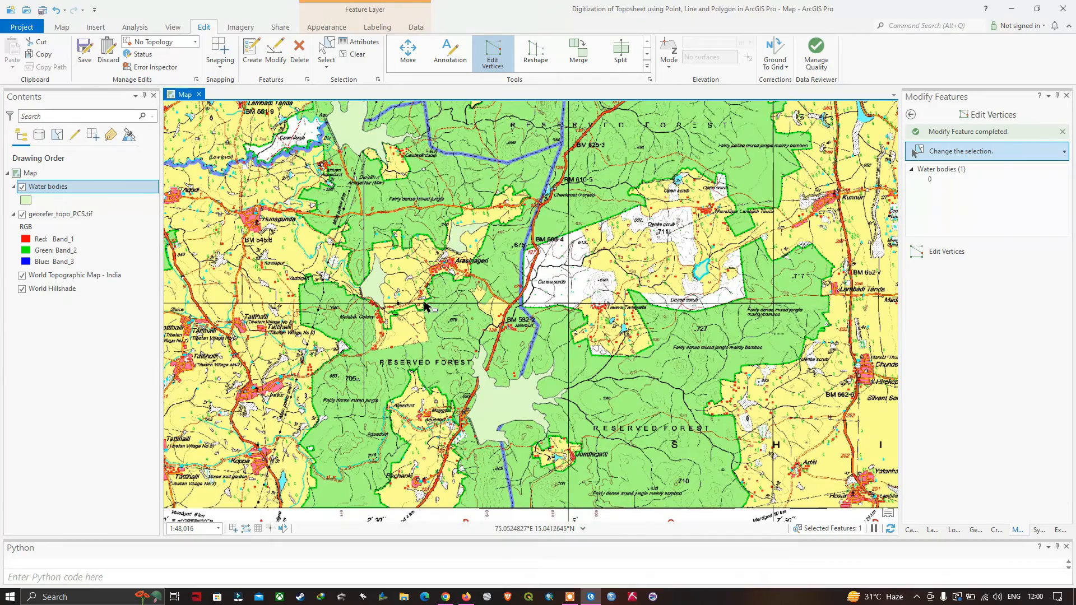
{"action": "scroll", "coordinate": [468, 238], "scroll_direction": "up", "scroll_amount": 4}
{"action": "scroll", "coordinate": [468, 238], "scroll_direction": "up", "scroll_amount": 10}
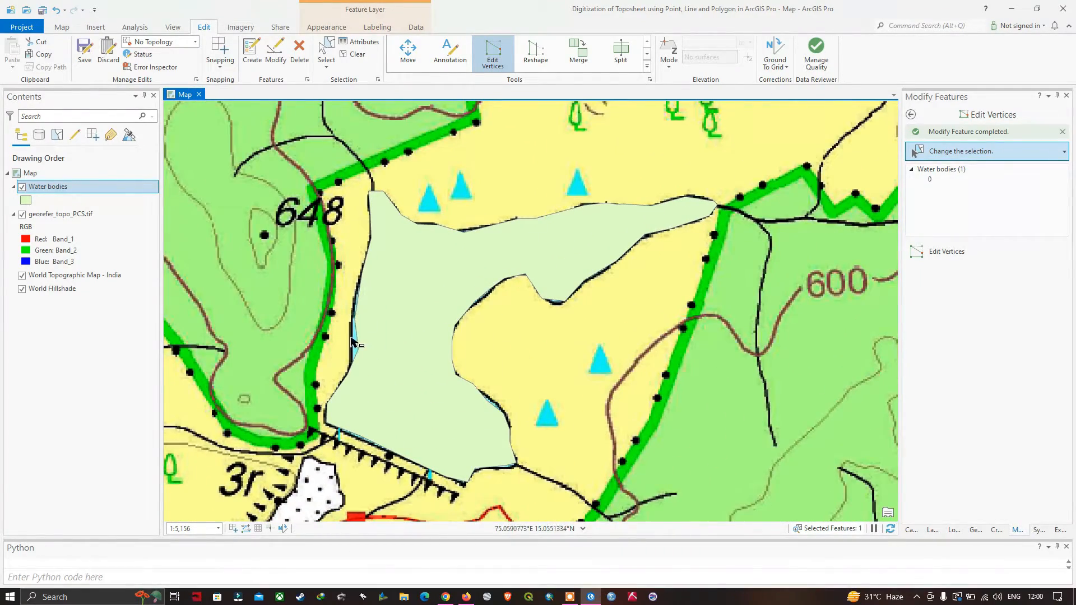
{"action": "left_click", "coordinate": [418, 288]}
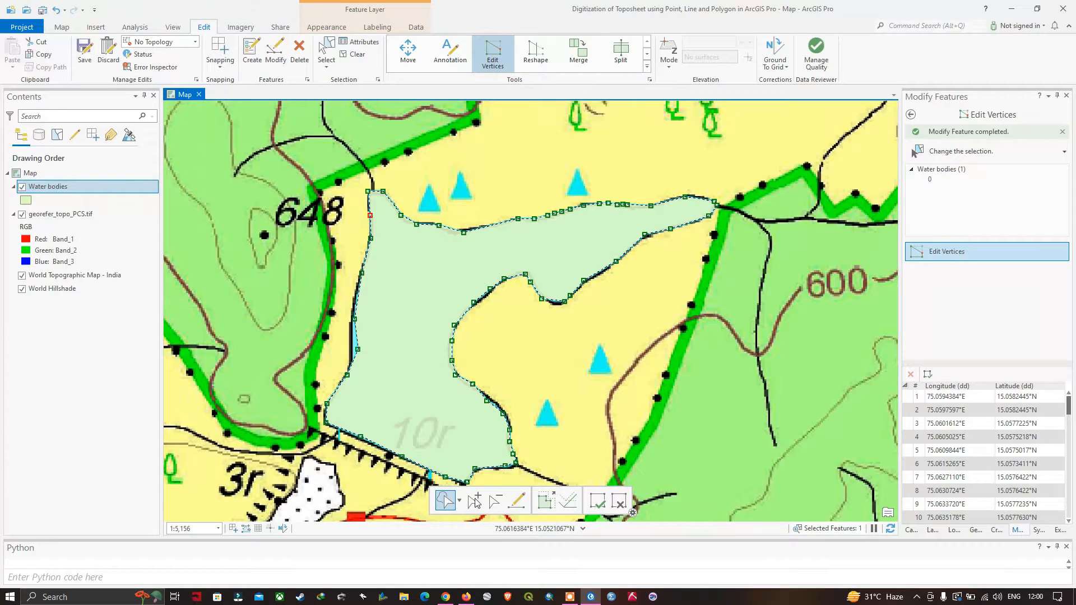
Add vertices on the 10r lake polygon's western edge and move that edge outward onto the shoreline.
{"action": "right_click", "coordinate": [359, 335]}
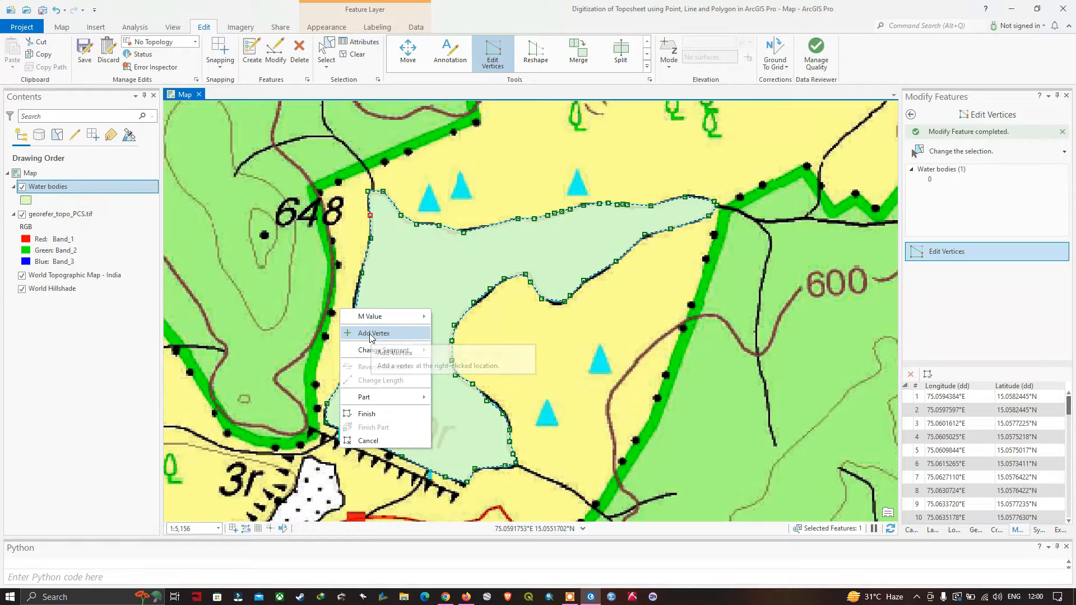
{"action": "left_click", "coordinate": [371, 334]}
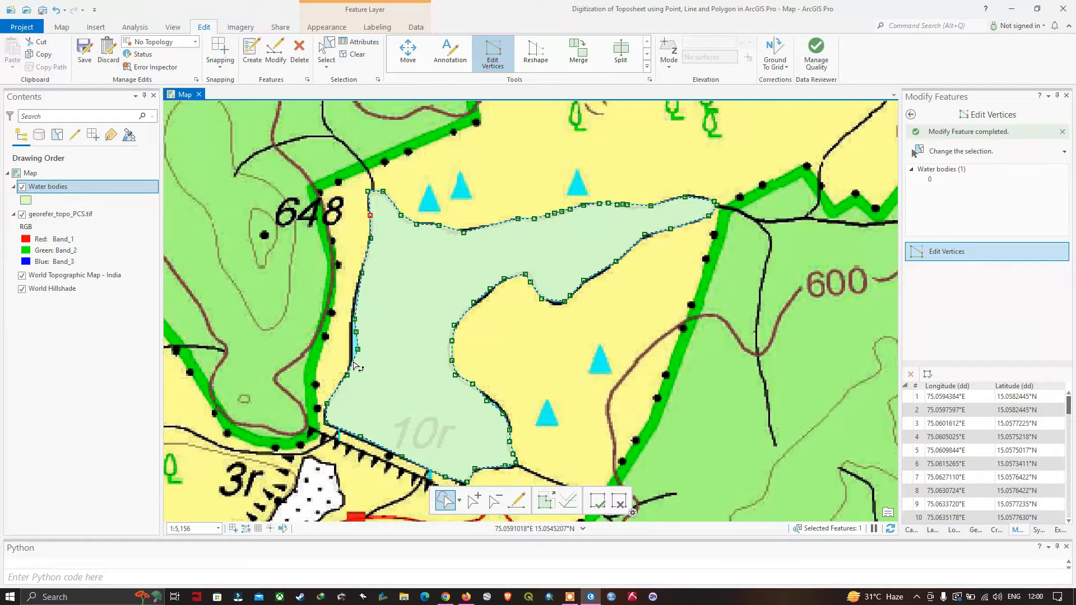
{"action": "right_click", "coordinate": [355, 366]}
{"action": "left_click", "coordinate": [360, 363]}
{"action": "left_click_drag", "start_coordinate": [356, 349], "coordinate": [352, 347]}
{"action": "scroll", "coordinate": [448, 363], "scroll_direction": "down", "scroll_amount": 3}
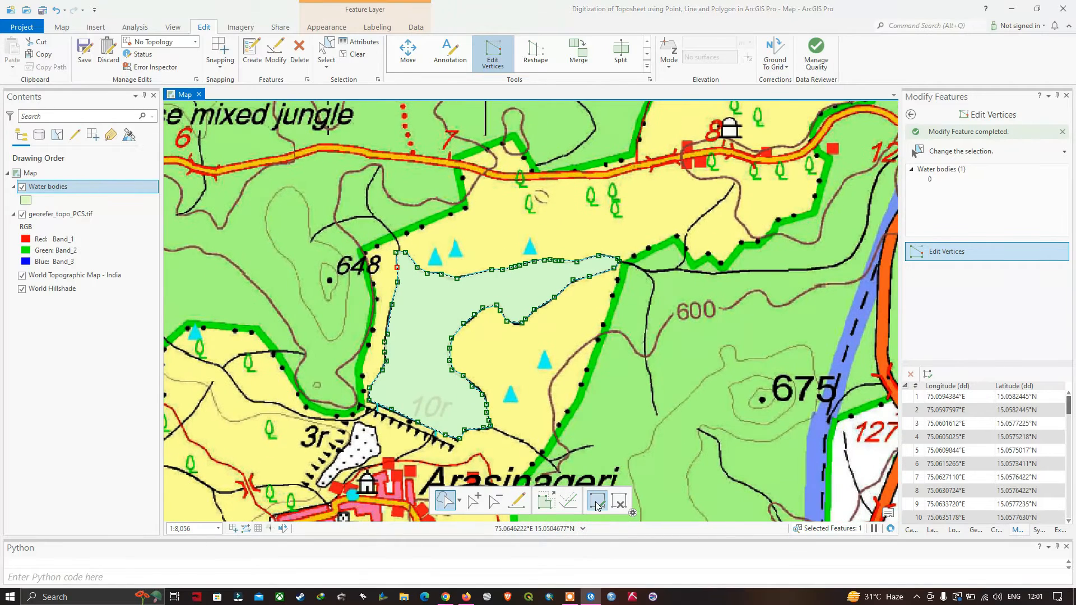
Finish the 10r lake's vertex edits and save all edits in the project.
{"action": "left_click", "coordinate": [597, 503]}
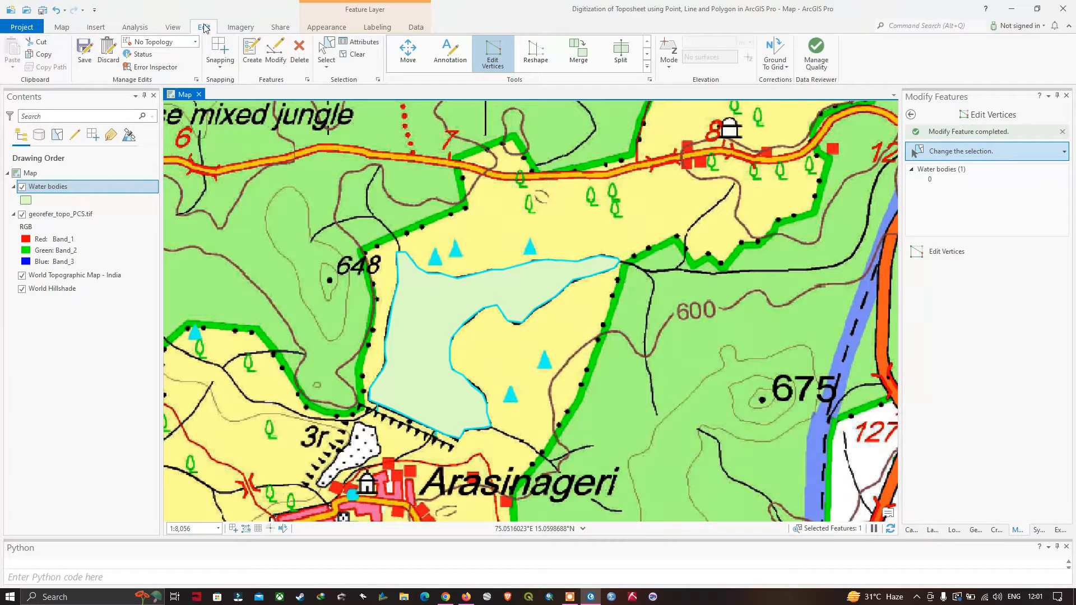
{"action": "left_click", "coordinate": [86, 54]}
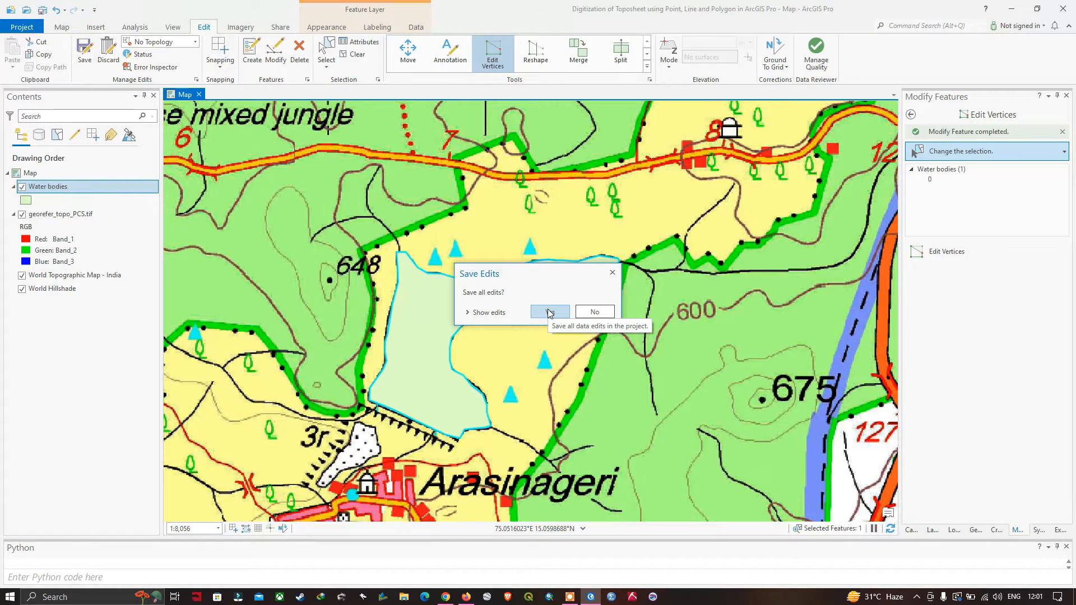
{"action": "left_click", "coordinate": [549, 312]}
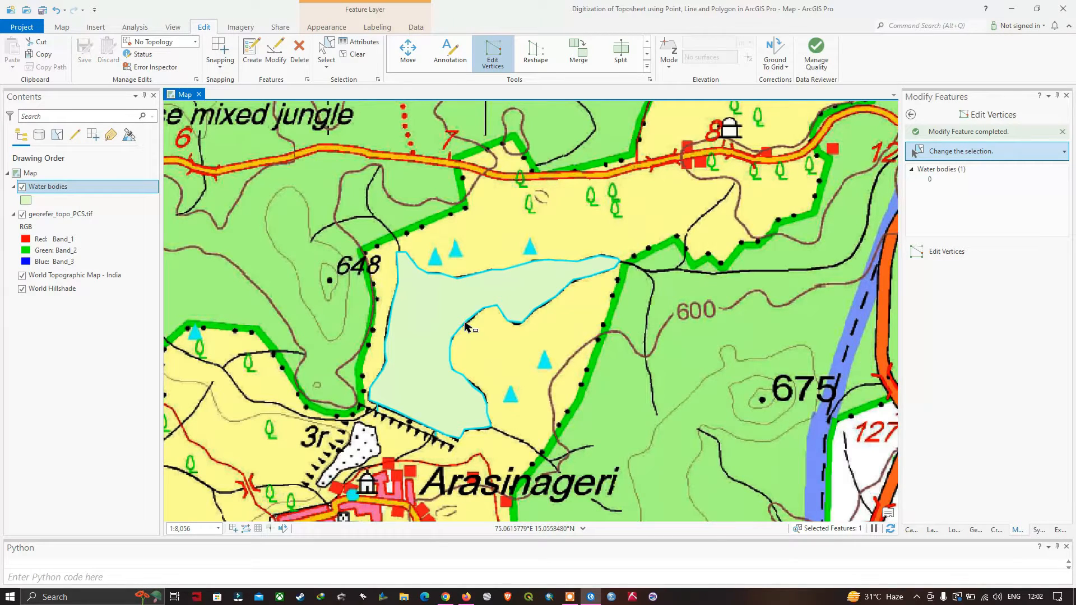
Hide the georefer_topo_PCS.tif layer and view the digitized water bodies over the topographic basemap.
{"action": "scroll", "coordinate": [465, 326], "scroll_direction": "down", "scroll_amount": 6}
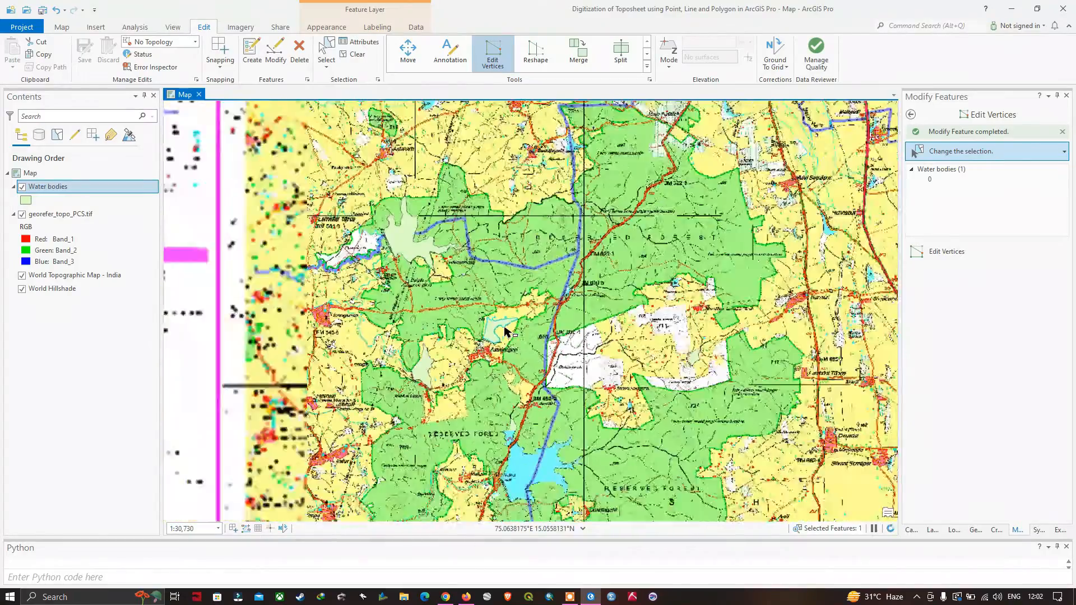
{"action": "scroll", "coordinate": [506, 331], "scroll_direction": "down", "scroll_amount": 3}
{"action": "scroll", "coordinate": [530, 320], "scroll_direction": "up", "scroll_amount": 2}
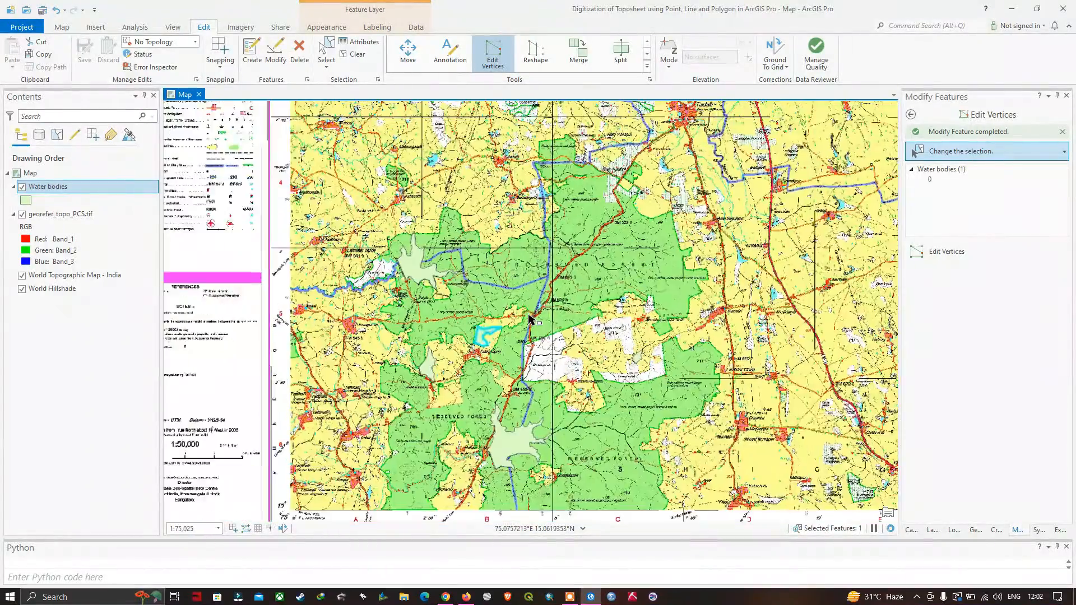
{"action": "scroll", "coordinate": [530, 319], "scroll_direction": "up", "scroll_amount": 2}
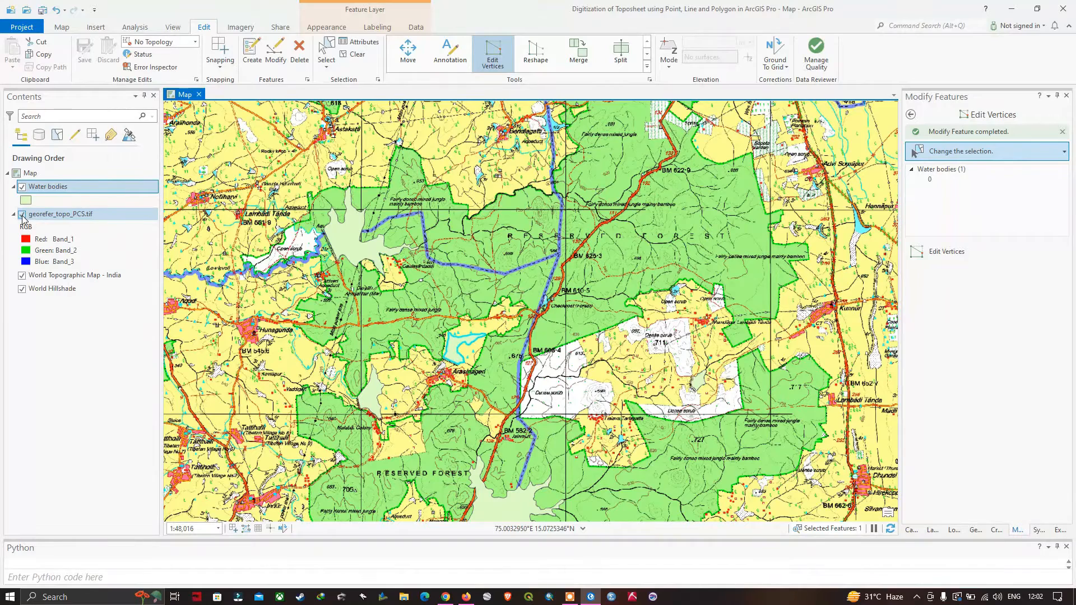
{"action": "left_click", "coordinate": [22, 214]}
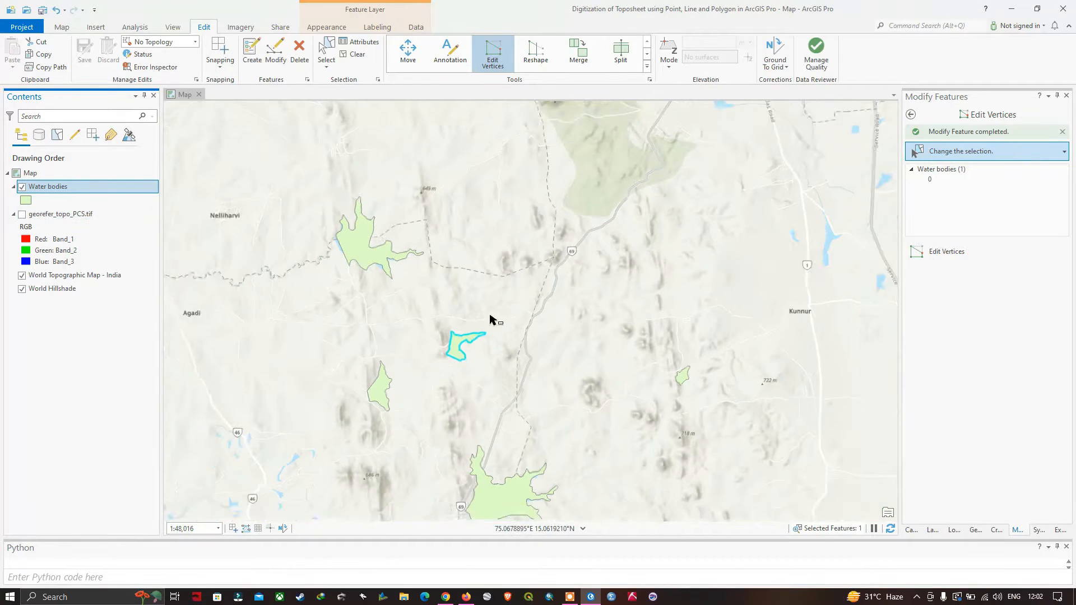
{"action": "scroll", "coordinate": [530, 352], "scroll_direction": "down", "scroll_amount": 3}
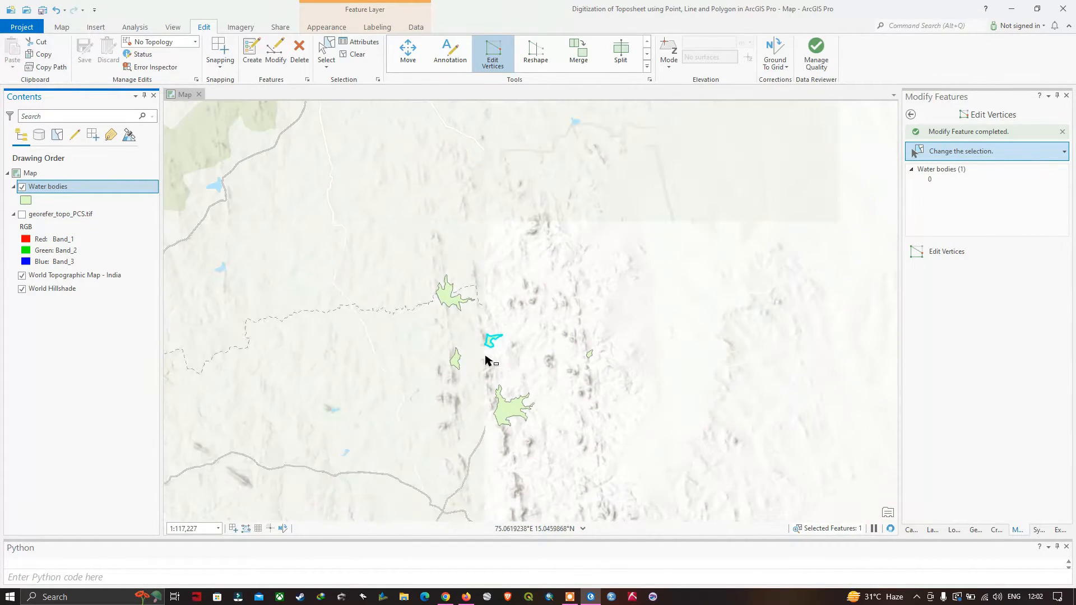
{"action": "scroll", "coordinate": [487, 360], "scroll_direction": "up", "scroll_amount": 4}
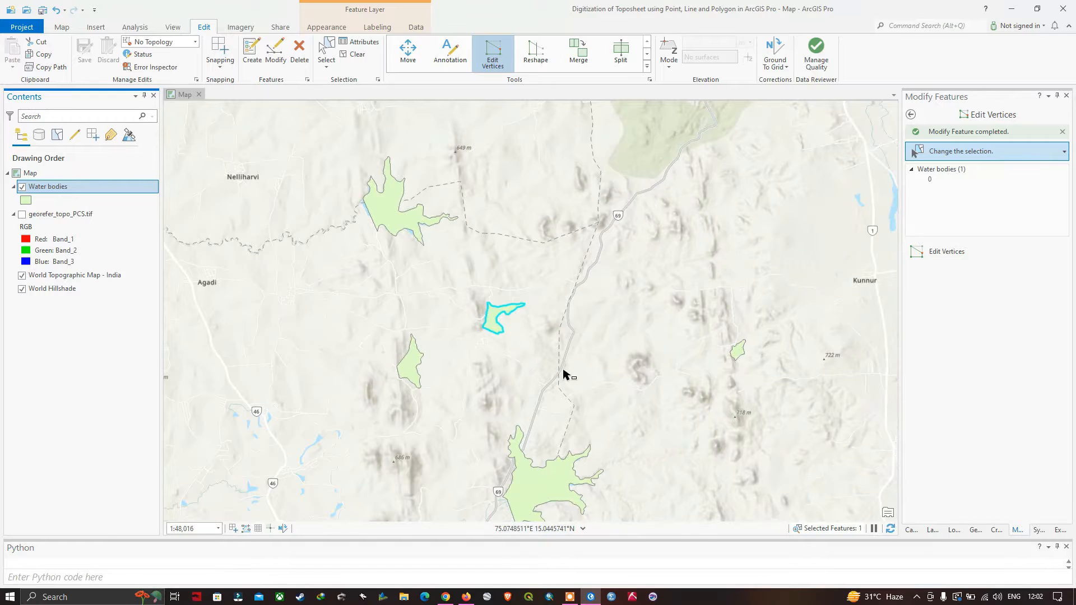
{"action": "left_click_drag", "start_coordinate": [569, 372], "coordinate": [567, 325]}
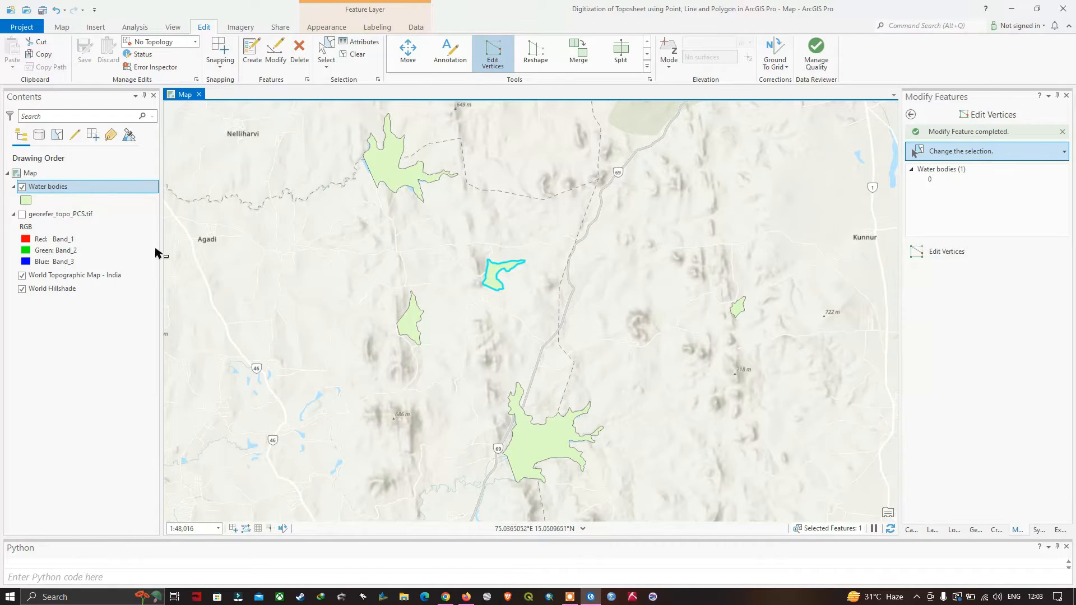
Open the attribute table of the Water bodies layer.
{"action": "left_click", "coordinate": [46, 191]}
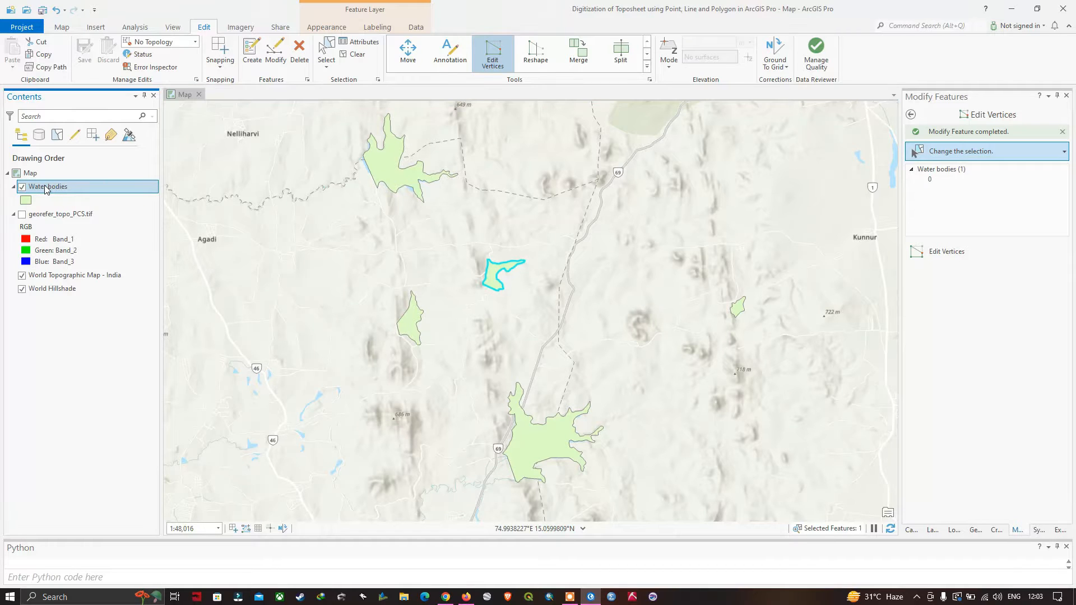
{"action": "right_click", "coordinate": [46, 190]}
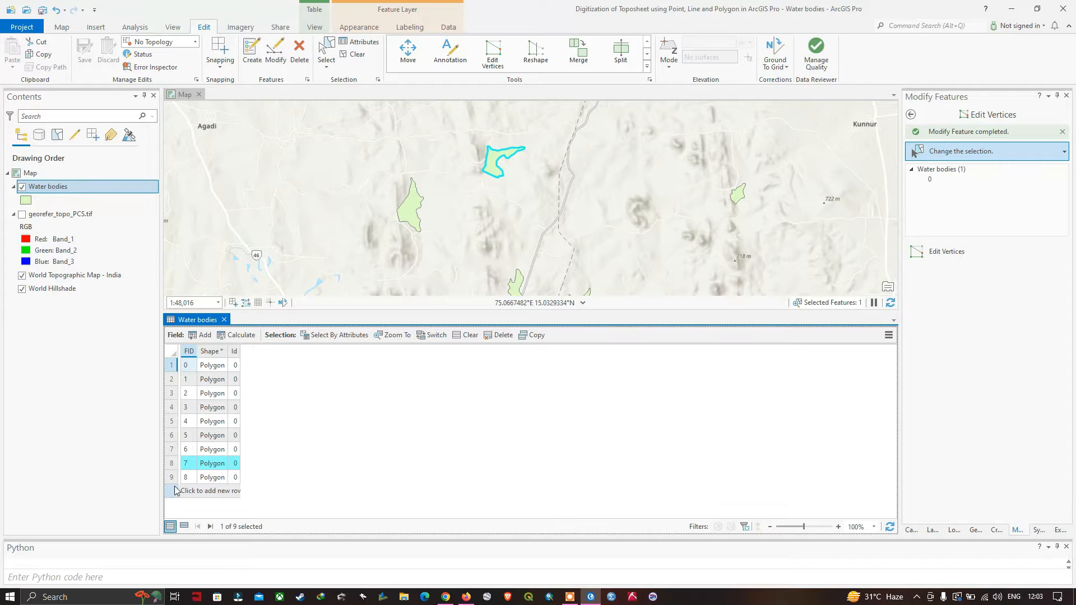
Examine the digitized water body polygons across the map alongside the records in the attribute table.
{"action": "scroll", "coordinate": [462, 203], "scroll_direction": "down", "scroll_amount": 4}
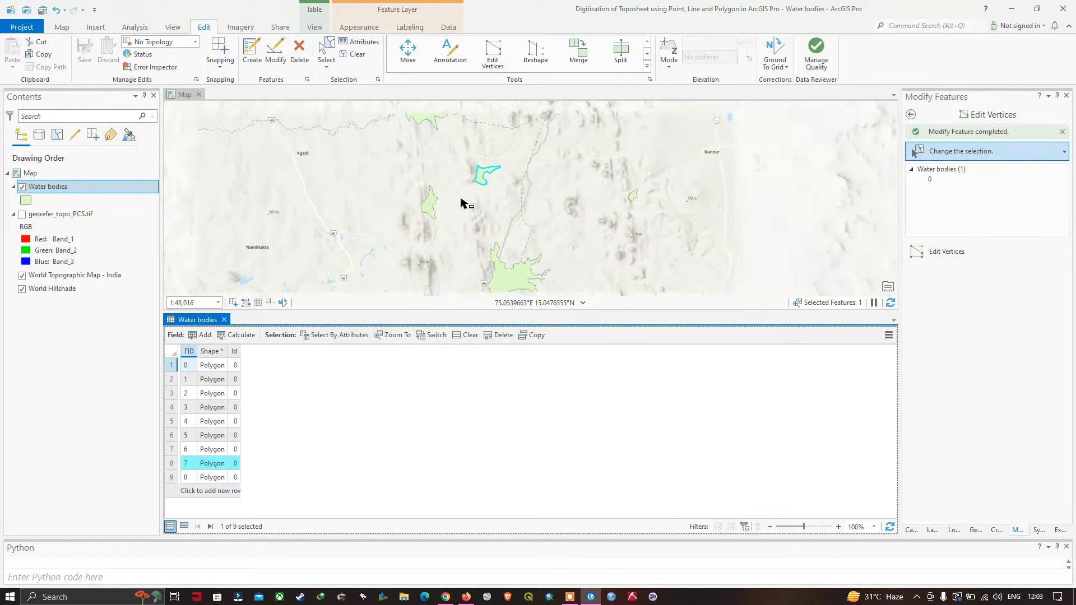
{"action": "scroll", "coordinate": [462, 203], "scroll_direction": "down", "scroll_amount": 3}
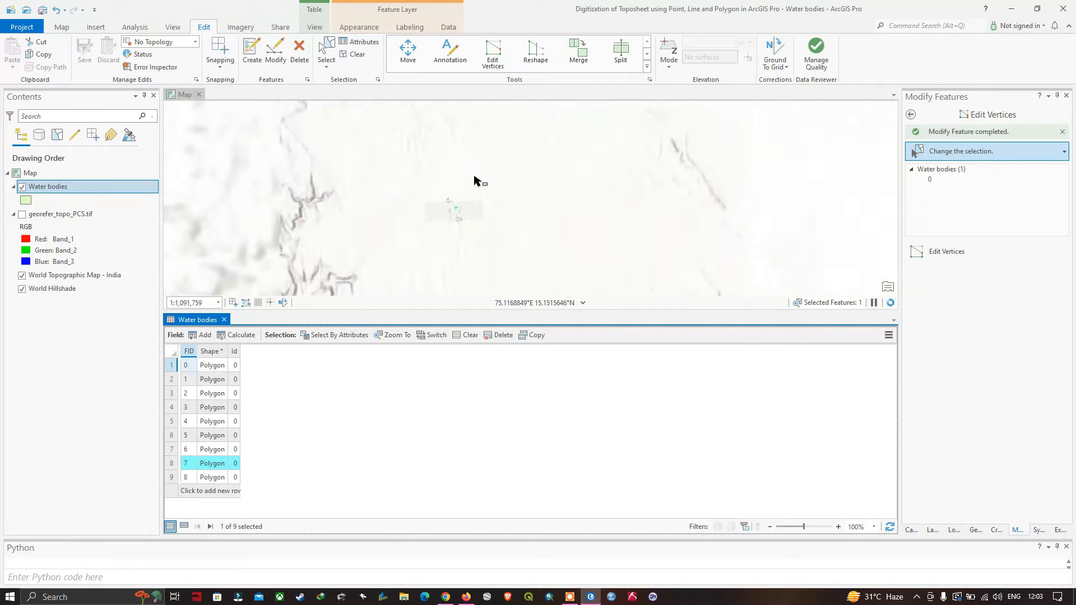
{"action": "scroll", "coordinate": [469, 205], "scroll_direction": "up", "scroll_amount": 2}
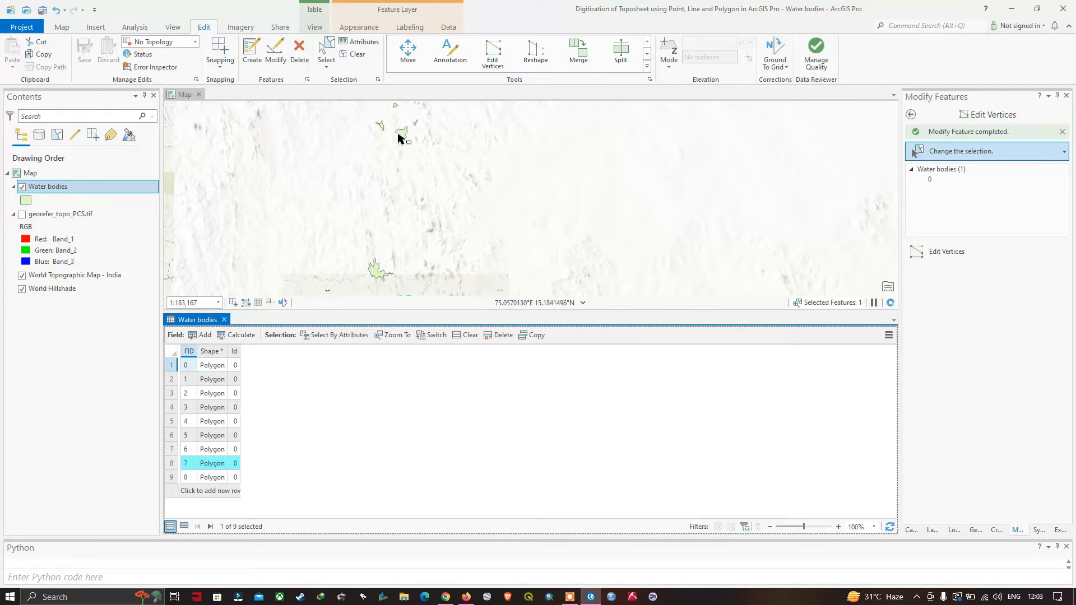
{"action": "left_click_drag", "start_coordinate": [399, 137], "coordinate": [448, 222]}
{"action": "scroll", "coordinate": [424, 185], "scroll_direction": "up", "scroll_amount": 2}
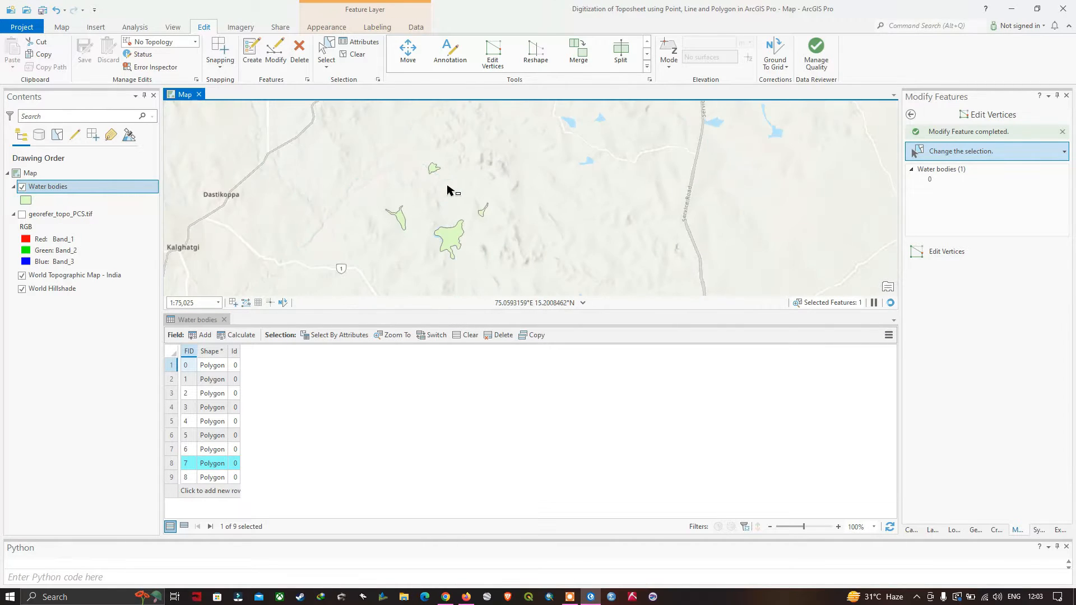
{"action": "scroll", "coordinate": [450, 192], "scroll_direction": "down", "scroll_amount": 3}
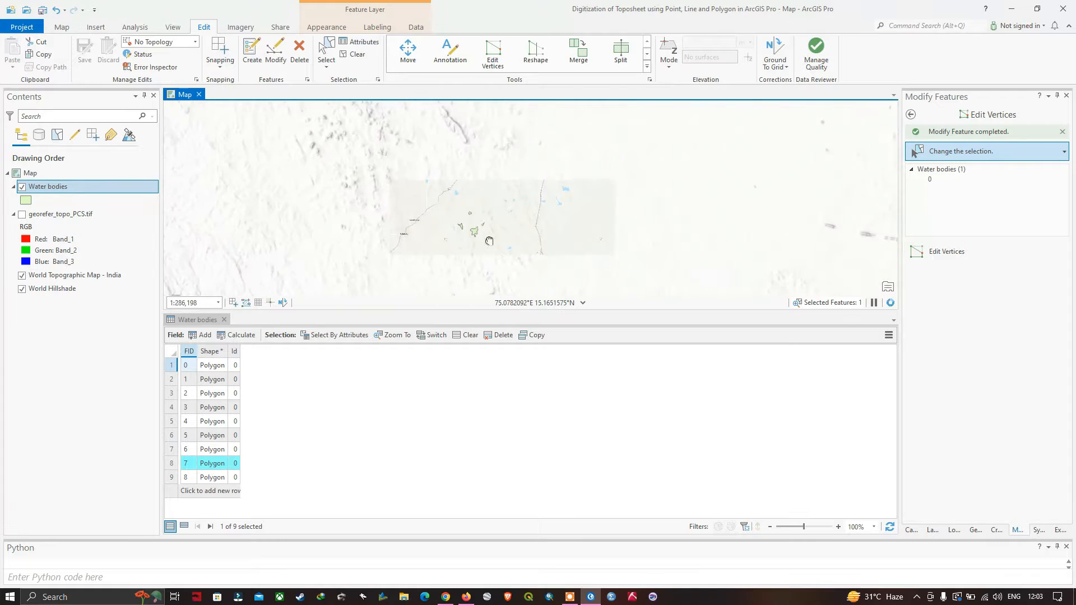
{"action": "scroll", "coordinate": [483, 207], "scroll_direction": "down", "scroll_amount": 2}
{"action": "scroll", "coordinate": [469, 243], "scroll_direction": "up", "scroll_amount": 3}
{"action": "left_click_drag", "start_coordinate": [516, 155], "coordinate": [478, 246]}
{"action": "scroll", "coordinate": [478, 246], "scroll_direction": "up", "scroll_amount": 2}
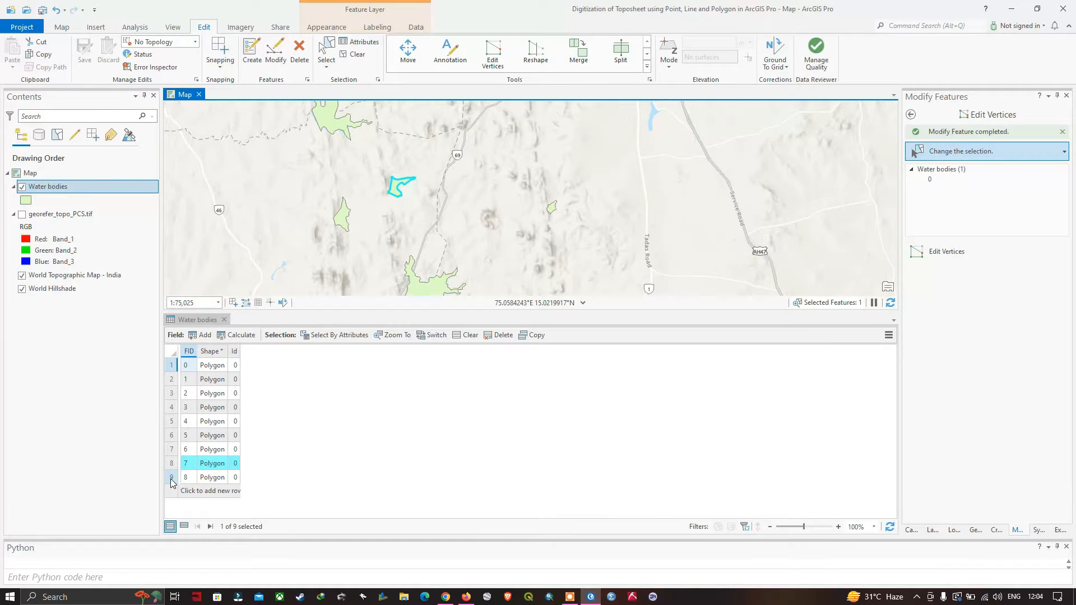
Select the FID 8 record in the Water bodies table and inspect its matching polygon on the map.
{"action": "left_click", "coordinate": [191, 478]}
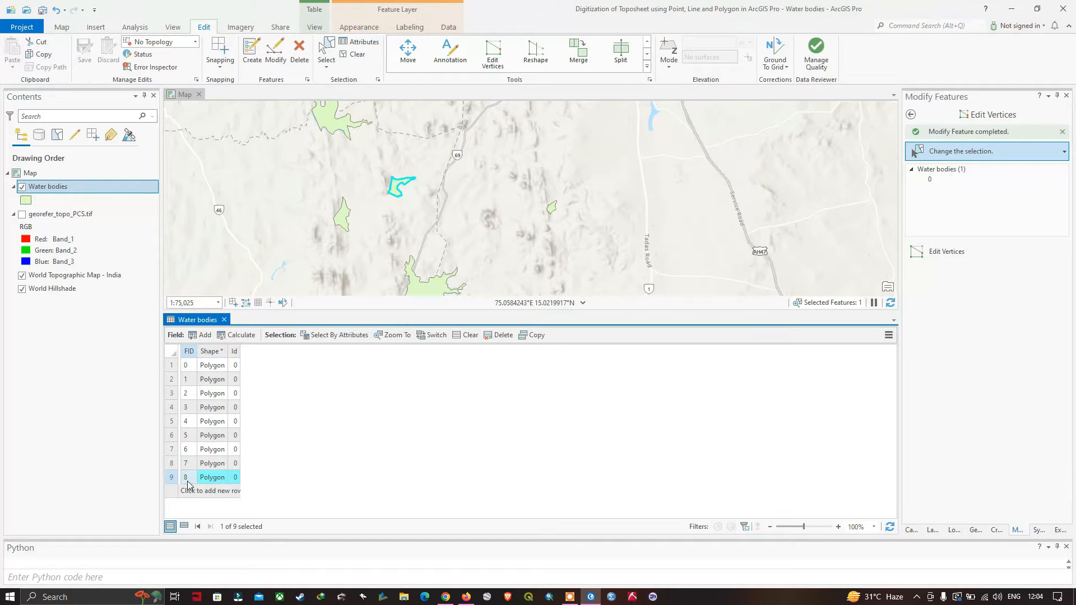
{"action": "scroll", "coordinate": [595, 244], "scroll_direction": "down", "scroll_amount": 2}
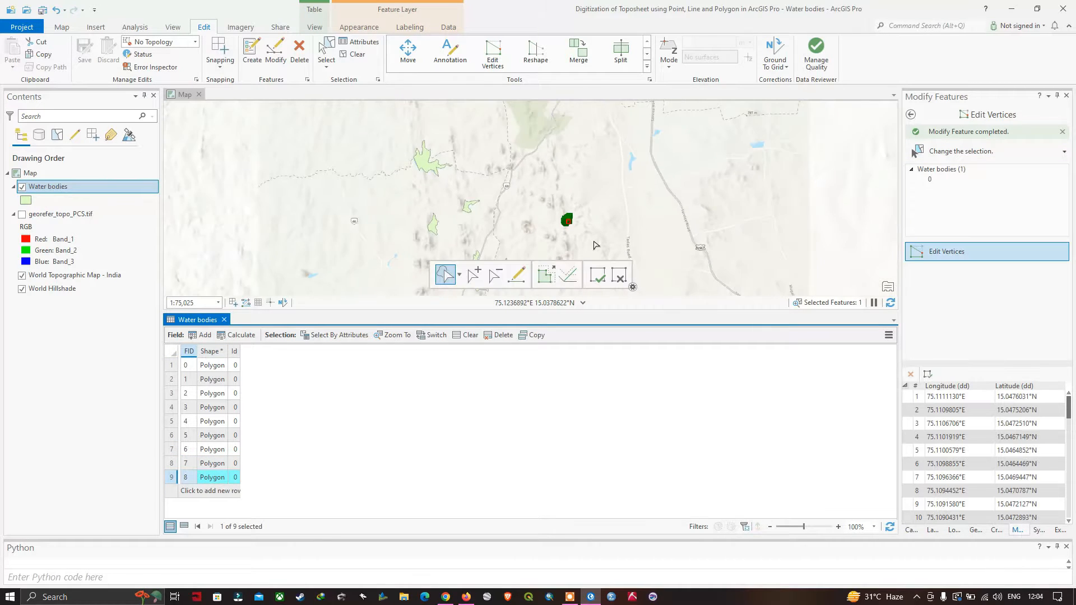
{"action": "left_click_drag", "start_coordinate": [611, 198], "coordinate": [612, 203]}
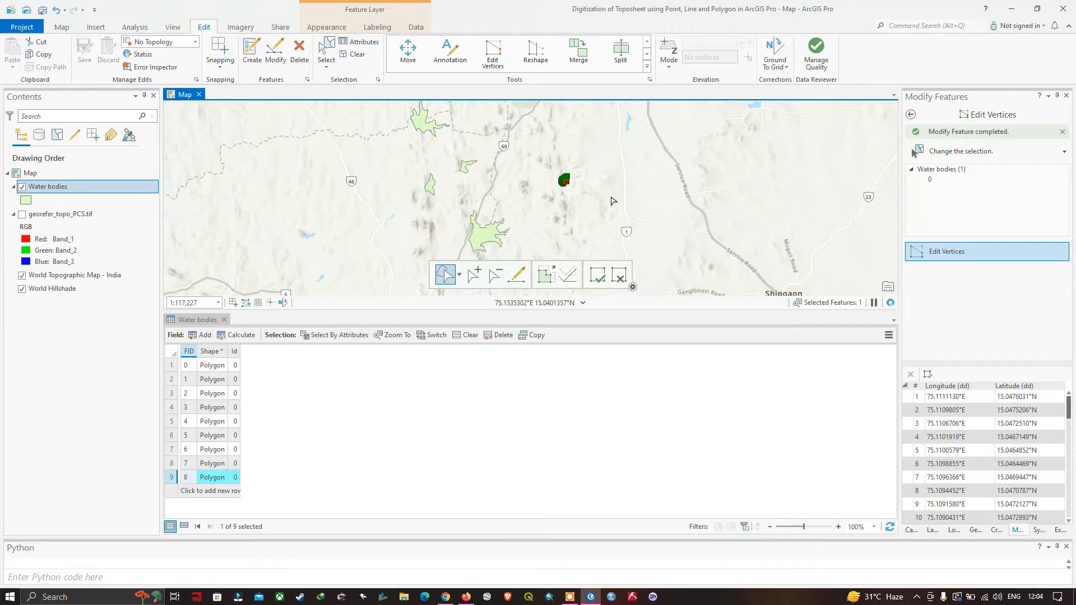
{"action": "scroll", "coordinate": [568, 186], "scroll_direction": "up", "scroll_amount": 6}
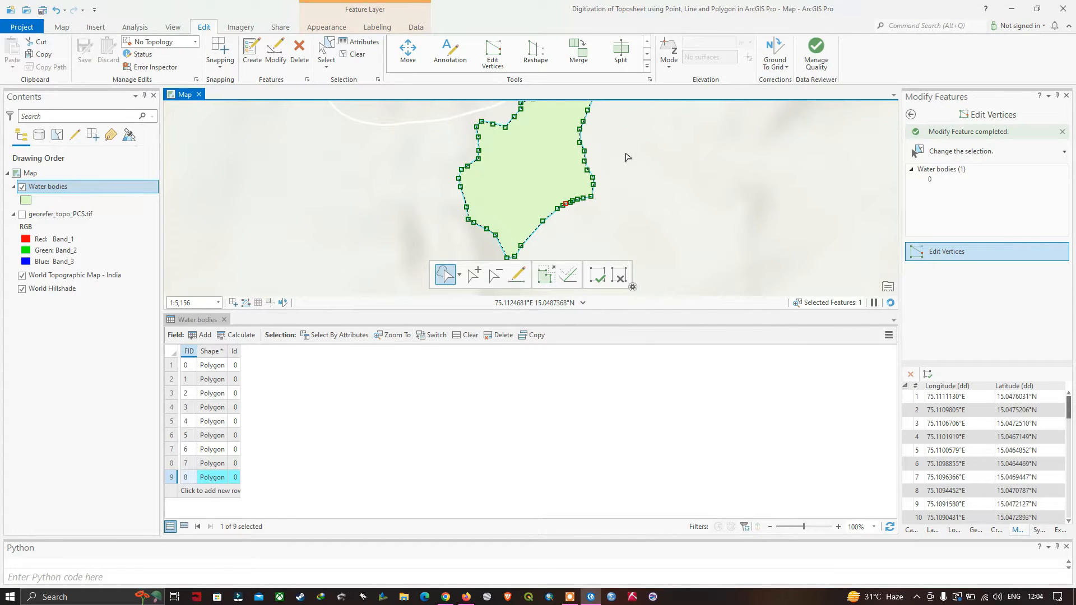
{"action": "left_click_drag", "start_coordinate": [627, 157], "coordinate": [614, 202]}
{"action": "scroll", "coordinate": [589, 210], "scroll_direction": "down", "scroll_amount": 3}
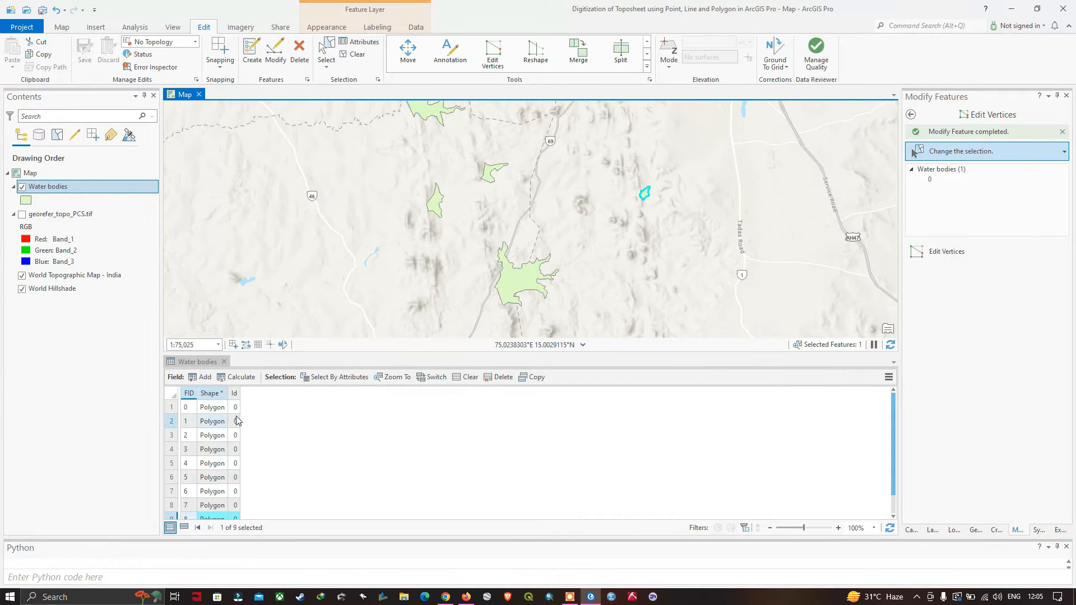
{"action": "scroll", "coordinate": [236, 425], "scroll_direction": "down", "scroll_amount": 1}
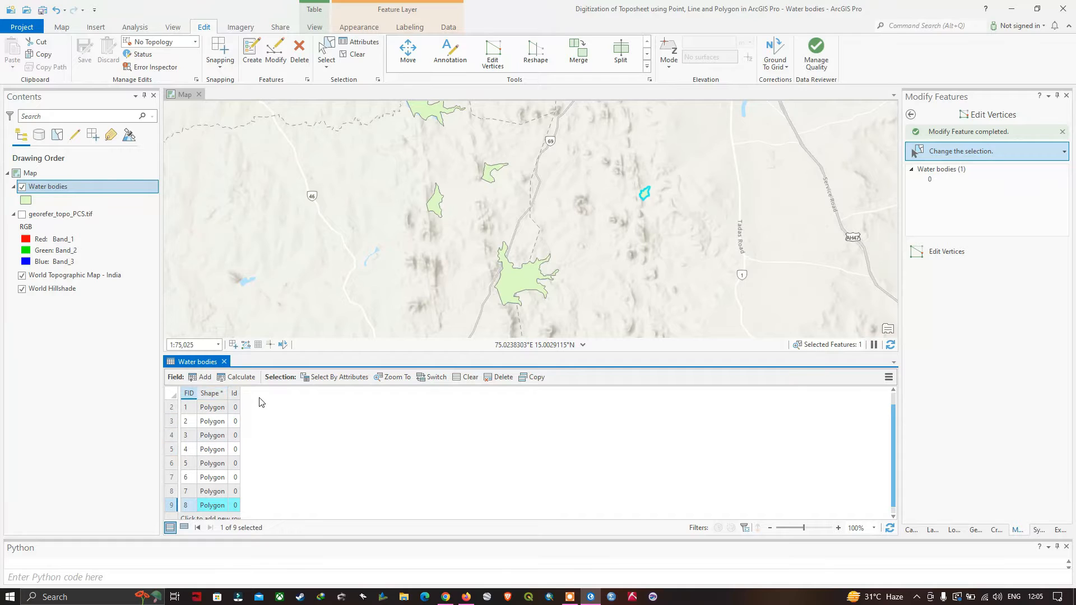
Select the FID 6, 5 and 4 records in turn and locate each one's polygon on the map.
{"action": "left_click", "coordinate": [171, 482]}
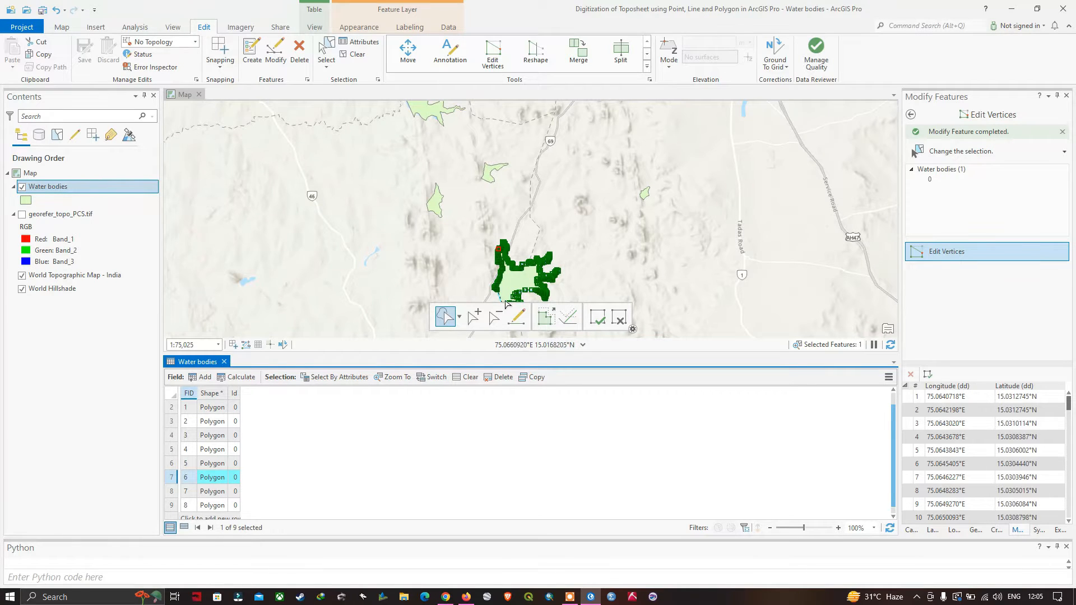
{"action": "left_click", "coordinate": [173, 464]}
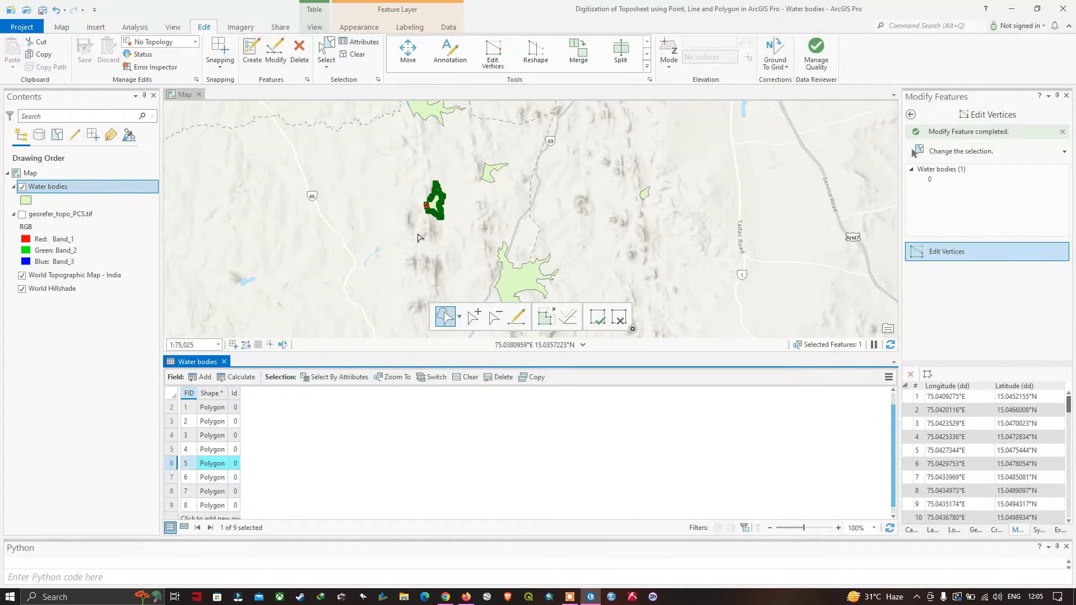
{"action": "left_click", "coordinate": [172, 451]}
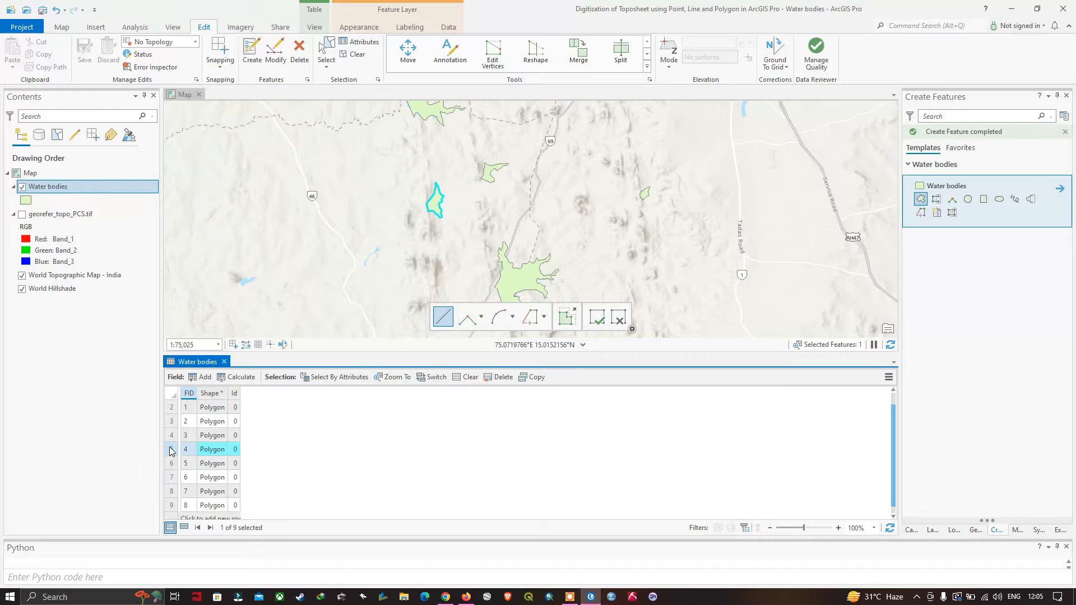
{"action": "left_click", "coordinate": [495, 142]}
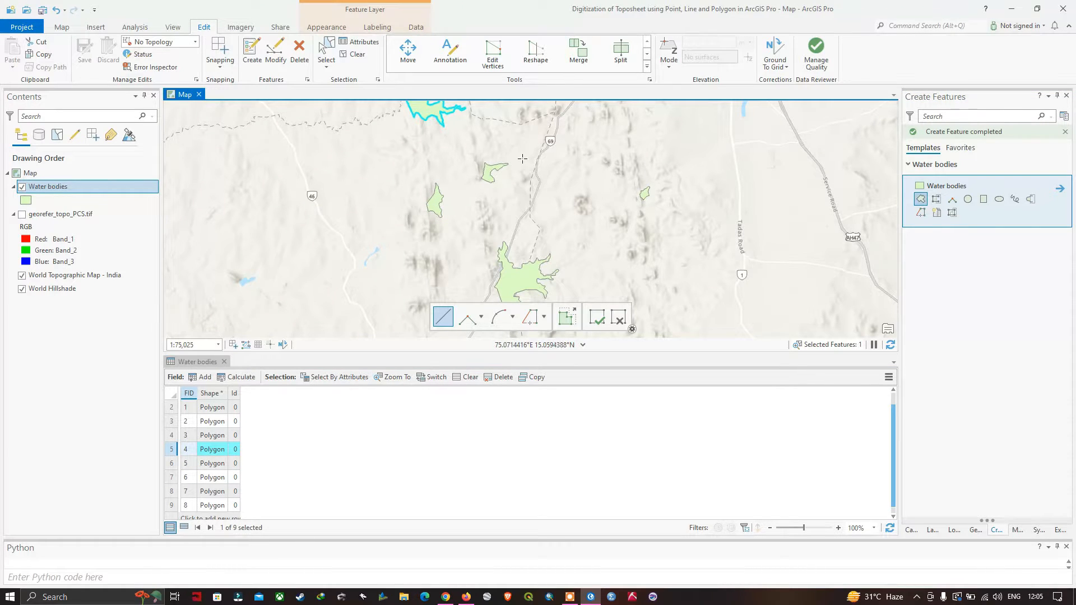
{"action": "left_click_drag", "start_coordinate": [525, 162], "coordinate": [580, 265]}
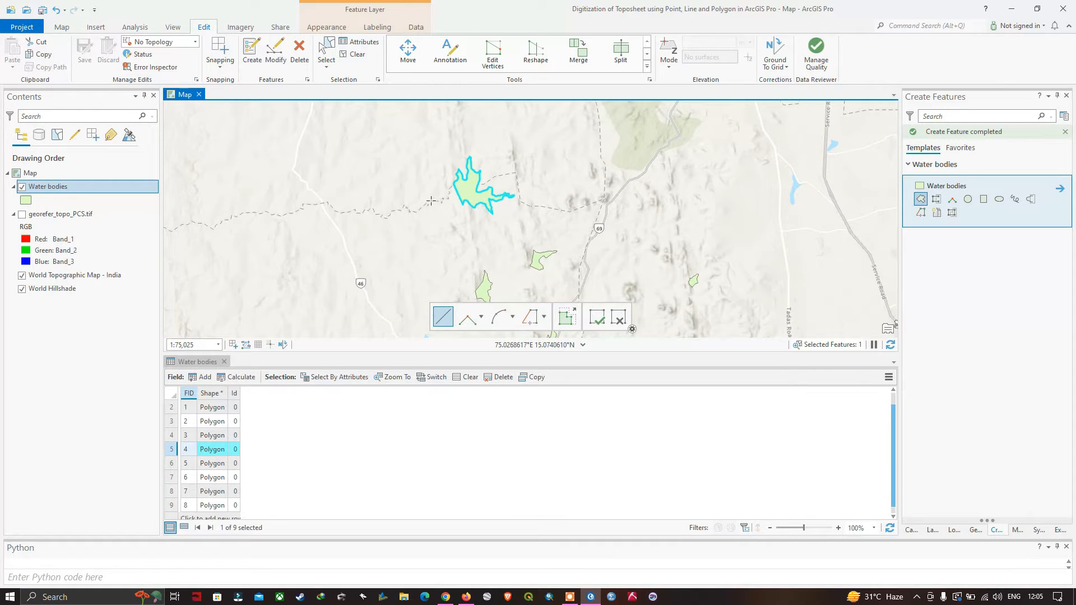
Clear the selection before and after reselecting the FID 4 record in the Water bodies table.
{"action": "left_click", "coordinate": [357, 56]}
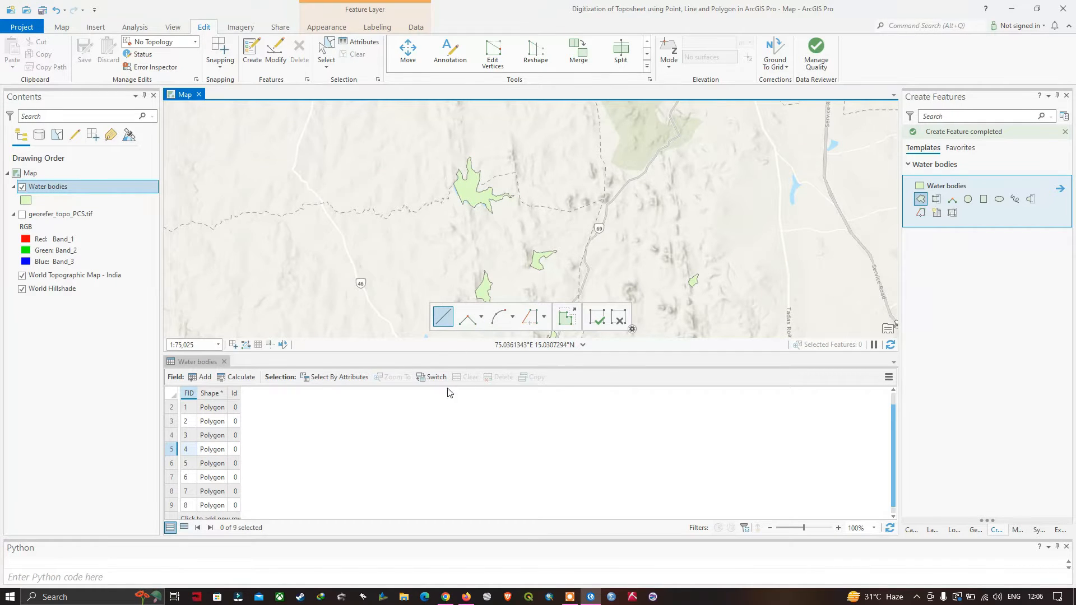
{"action": "left_click", "coordinate": [172, 449]}
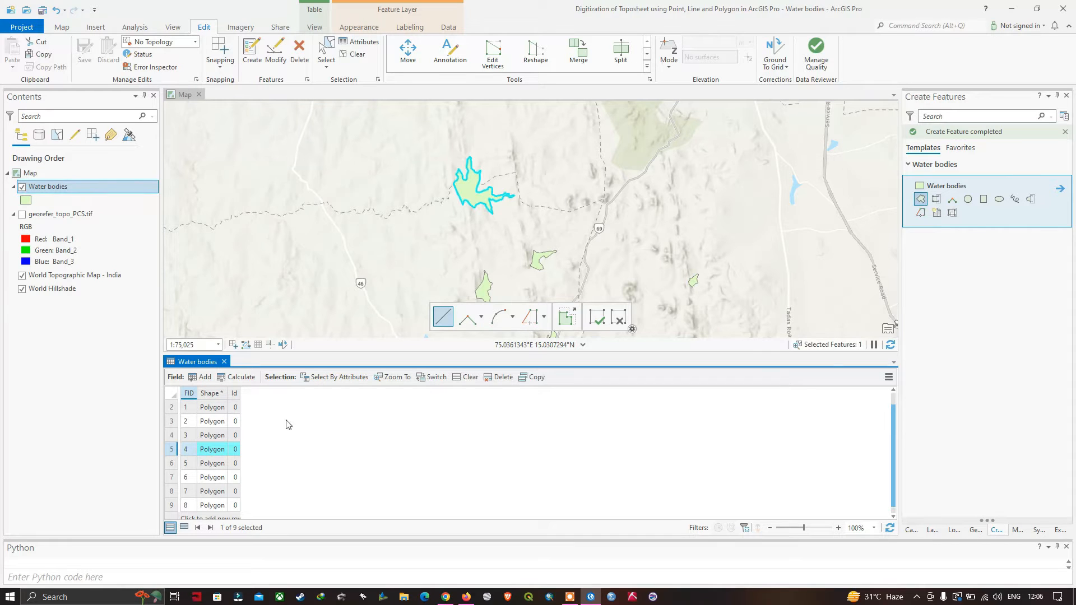
{"action": "left_click", "coordinate": [470, 377]}
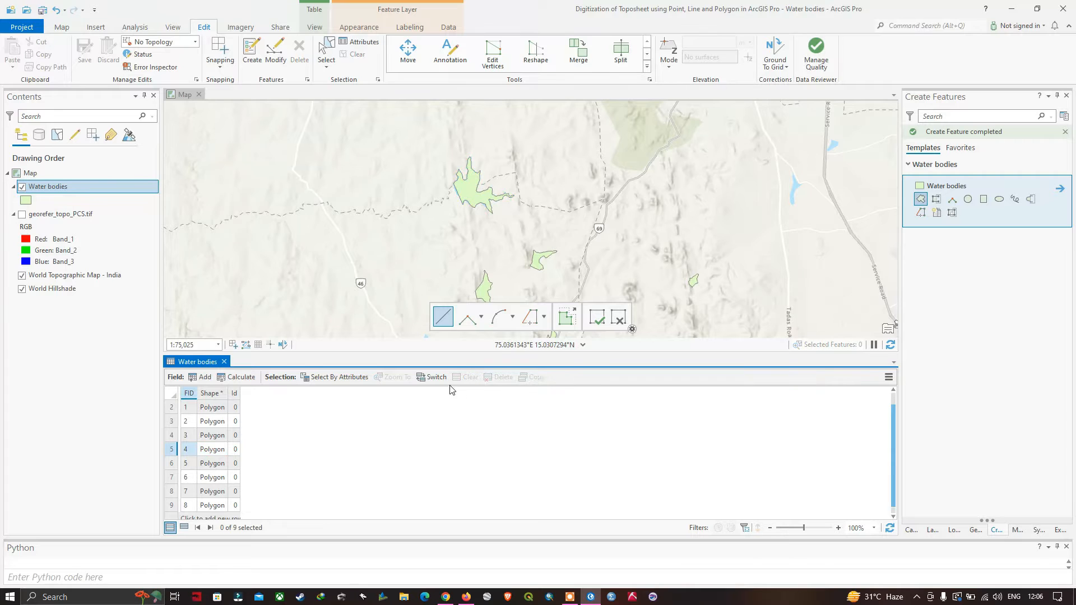
Select the large lake polygon northwest of highway 69 on the map using the Rectangle selection tool.
{"action": "left_click", "coordinate": [327, 52]}
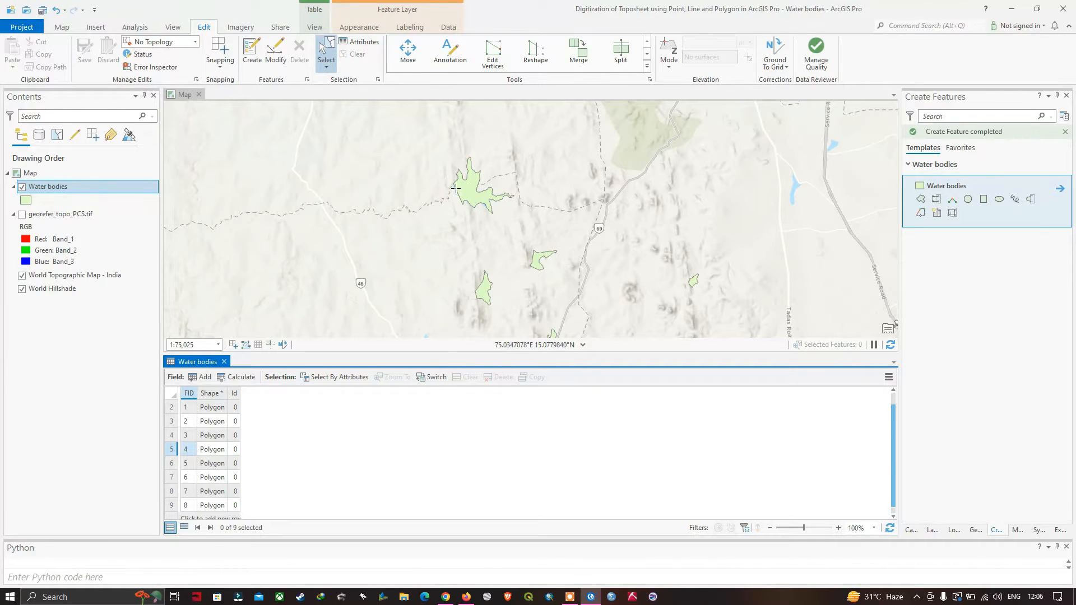
{"action": "left_click", "coordinate": [331, 66]}
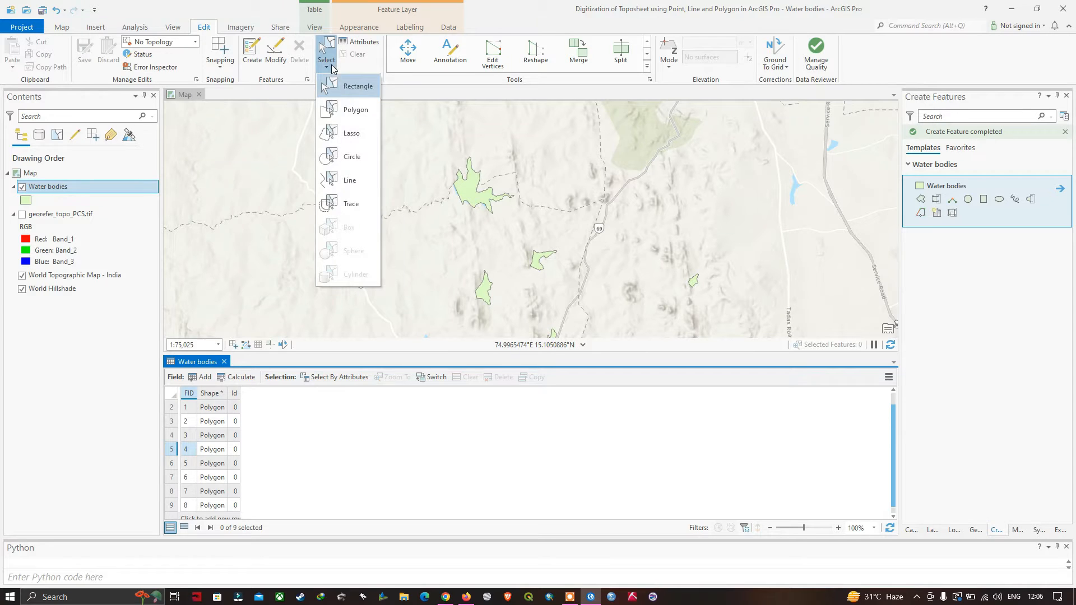
{"action": "left_click", "coordinate": [351, 87]}
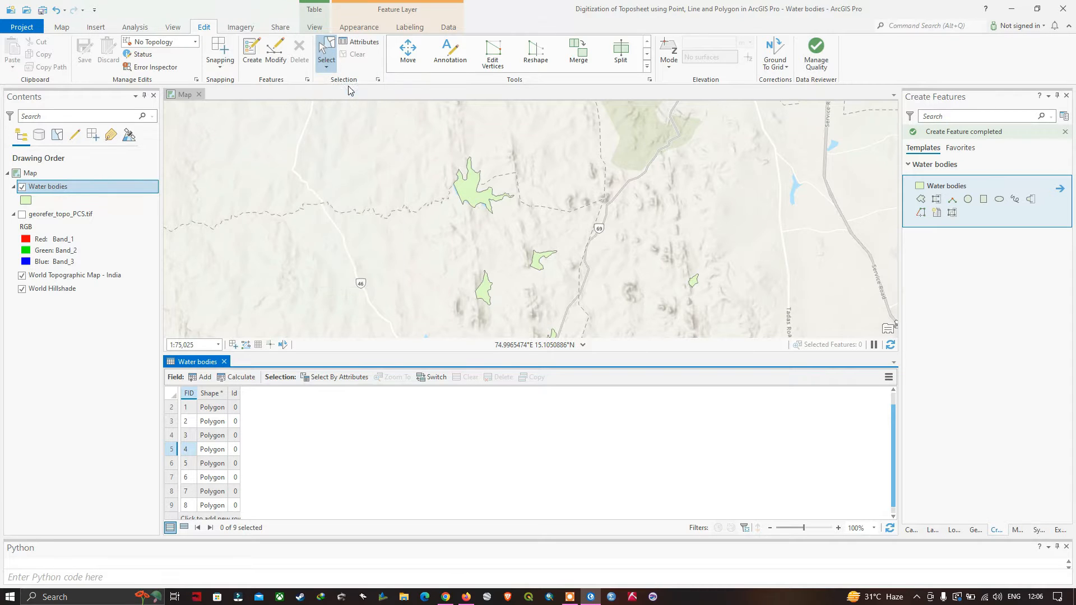
{"action": "left_click", "coordinate": [475, 193]}
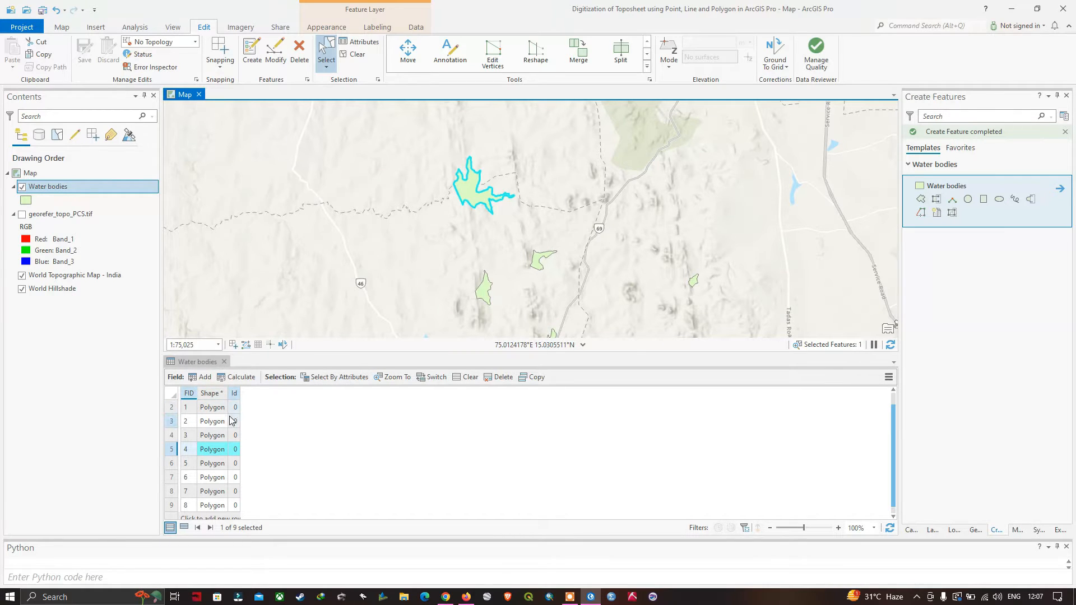
Add a field called Name with the Text data type to the Water bodies table and save it.
{"action": "left_click", "coordinate": [206, 378]}
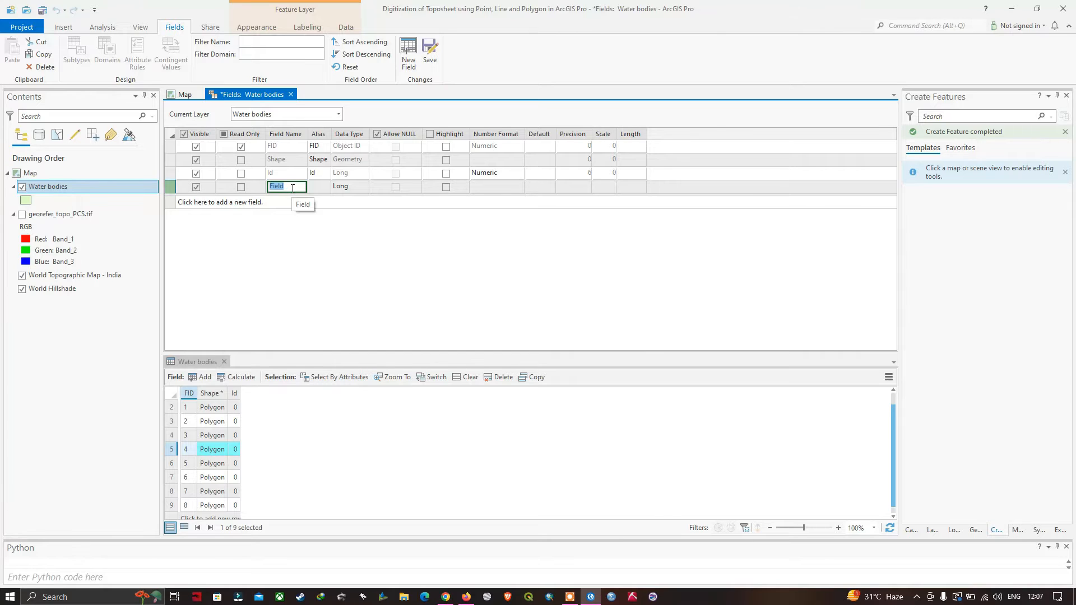
{"action": "left_click", "coordinate": [293, 189]}
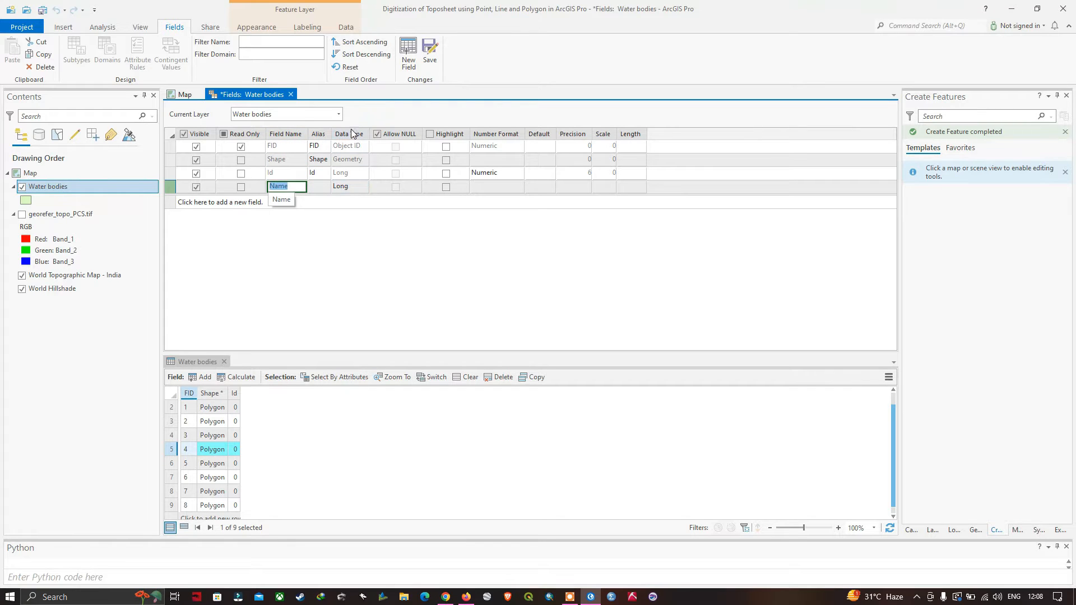
{"action": "left_click", "coordinate": [354, 189]}
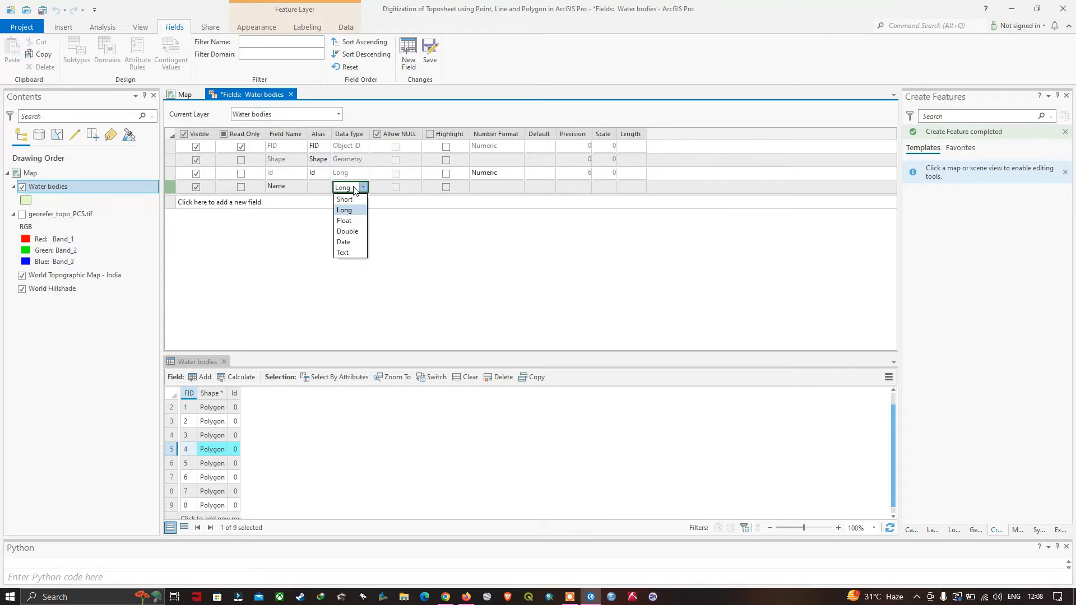
{"action": "left_click", "coordinate": [346, 253]}
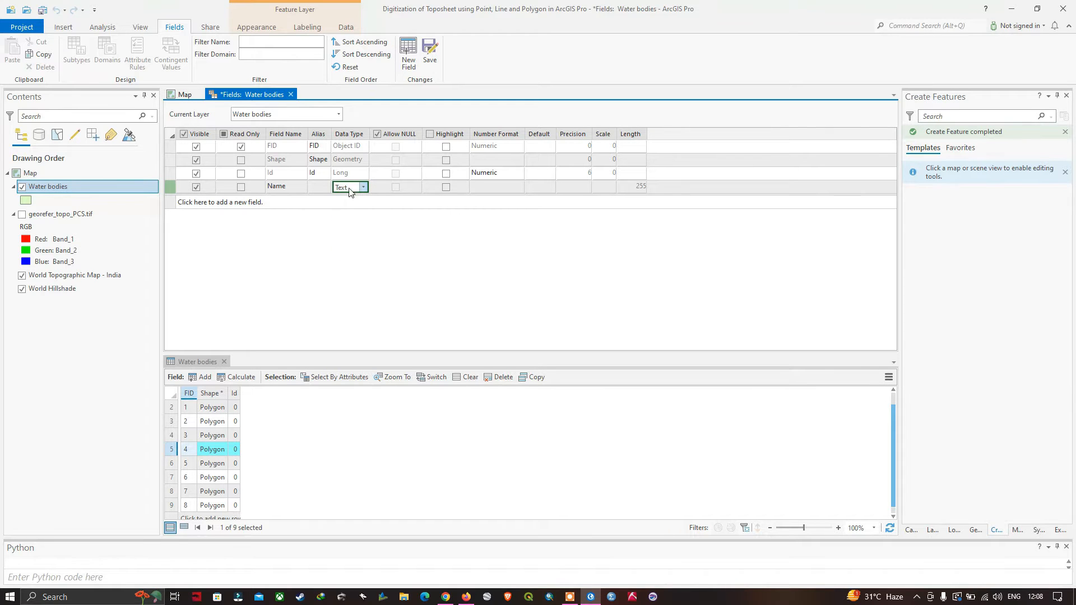
{"action": "left_click", "coordinate": [430, 53]}
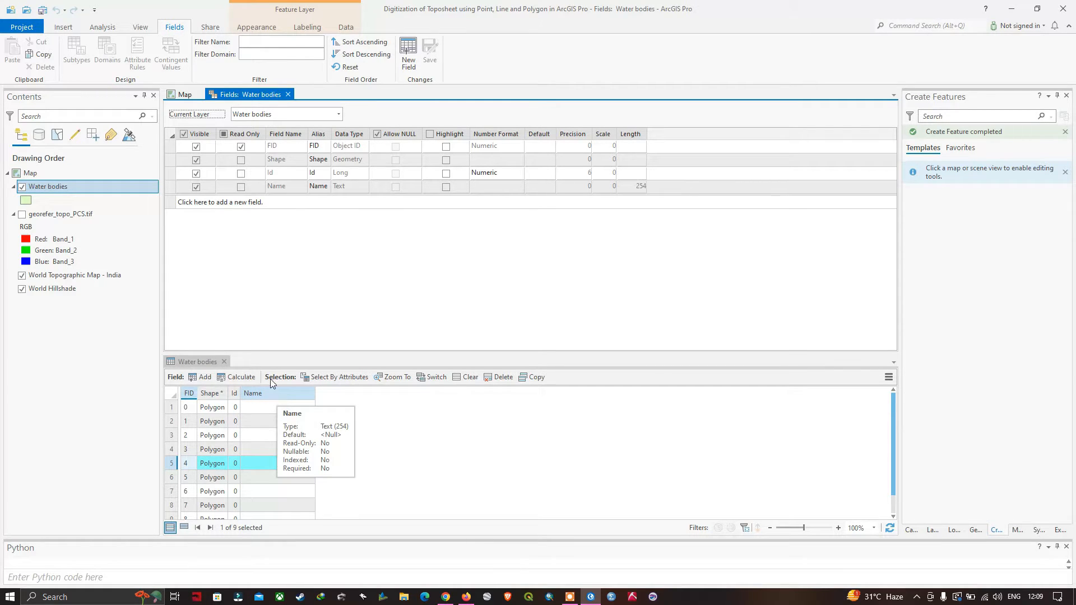
Add a field called Area with the Float data type, delete the extra blank field row, save the fields and close the Fields view.
{"action": "left_click", "coordinate": [221, 203]}
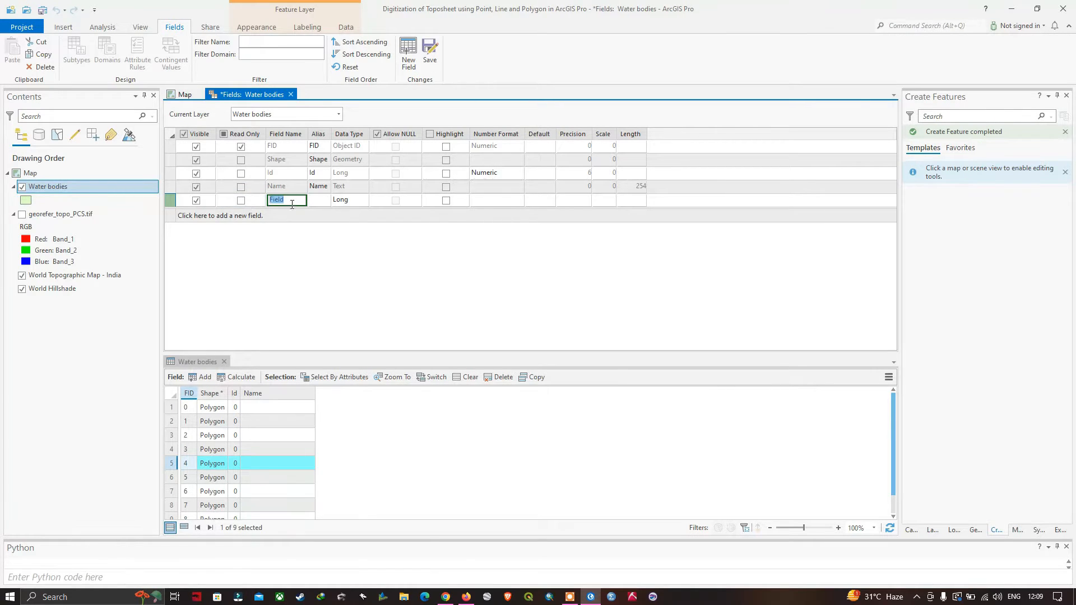
{"action": "type", "text": "Area"}
{"action": "left_click", "coordinate": [303, 217]}
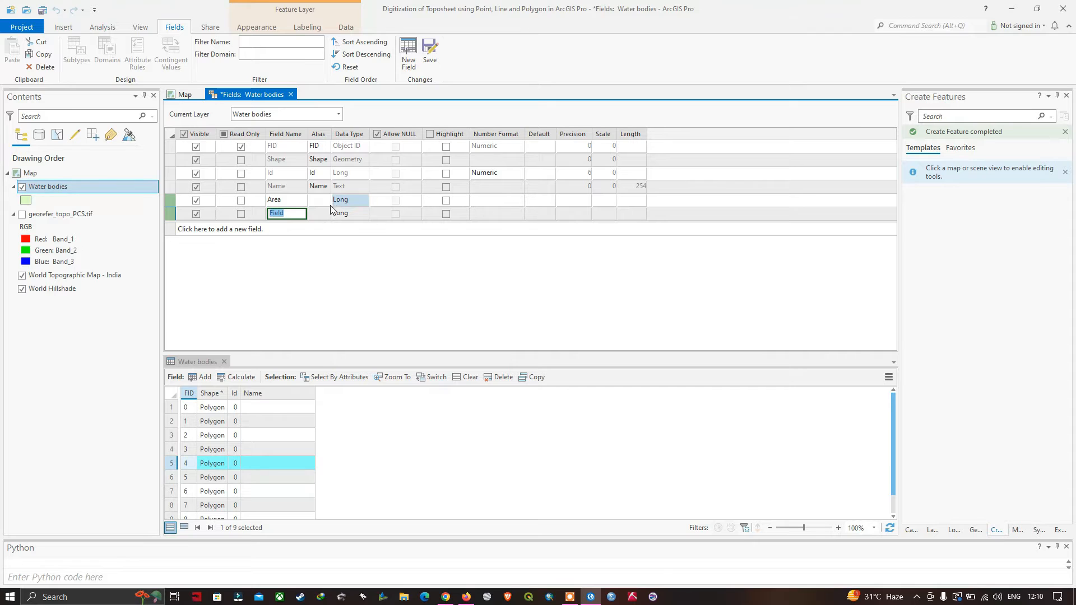
{"action": "right_click", "coordinate": [172, 212]}
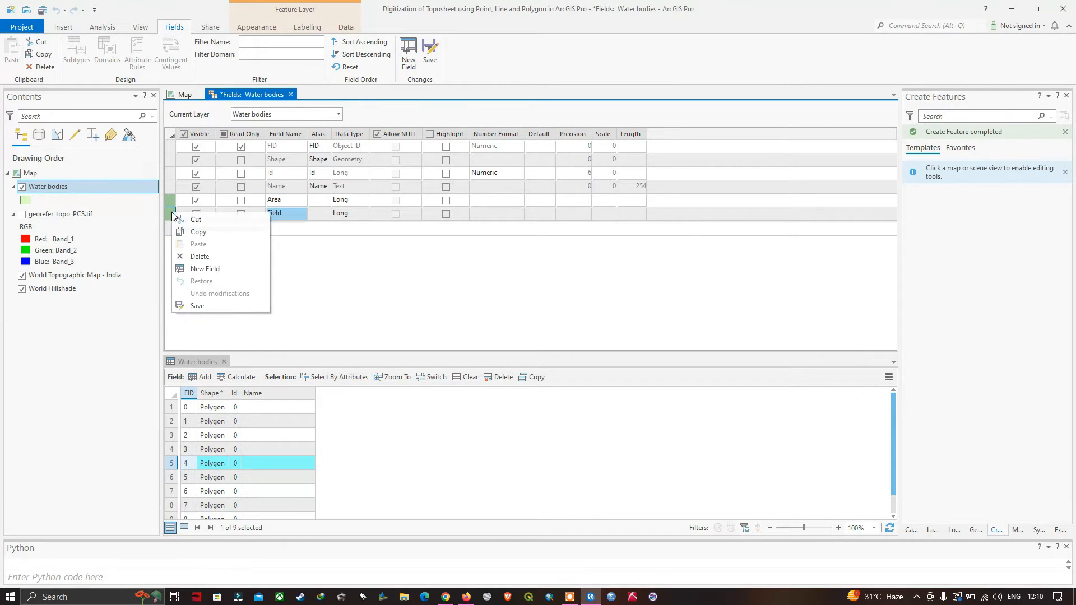
{"action": "left_click", "coordinate": [200, 257]}
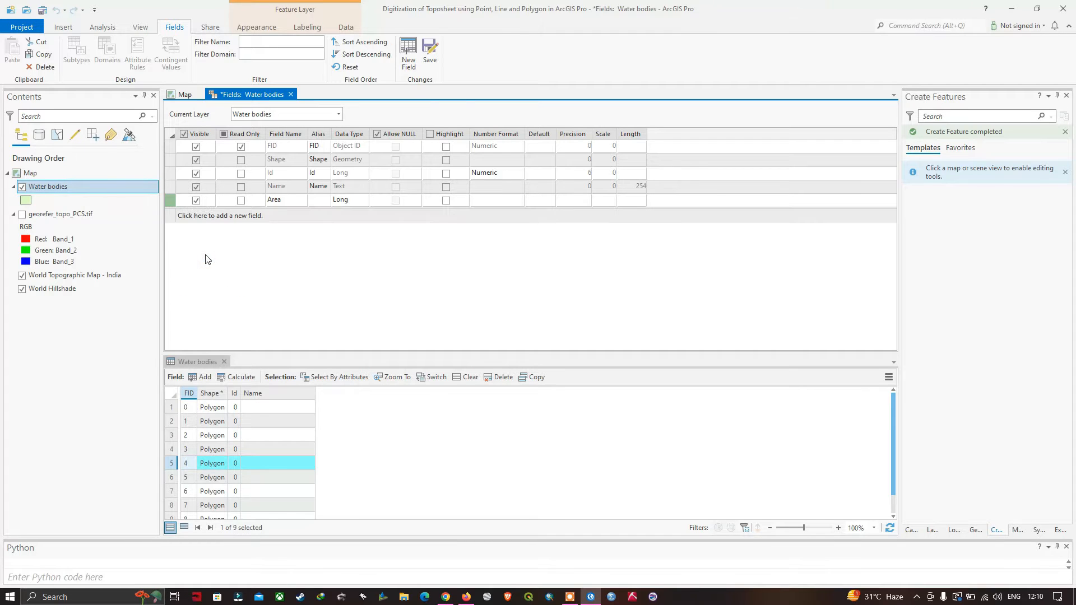
{"action": "left_click", "coordinate": [362, 205]}
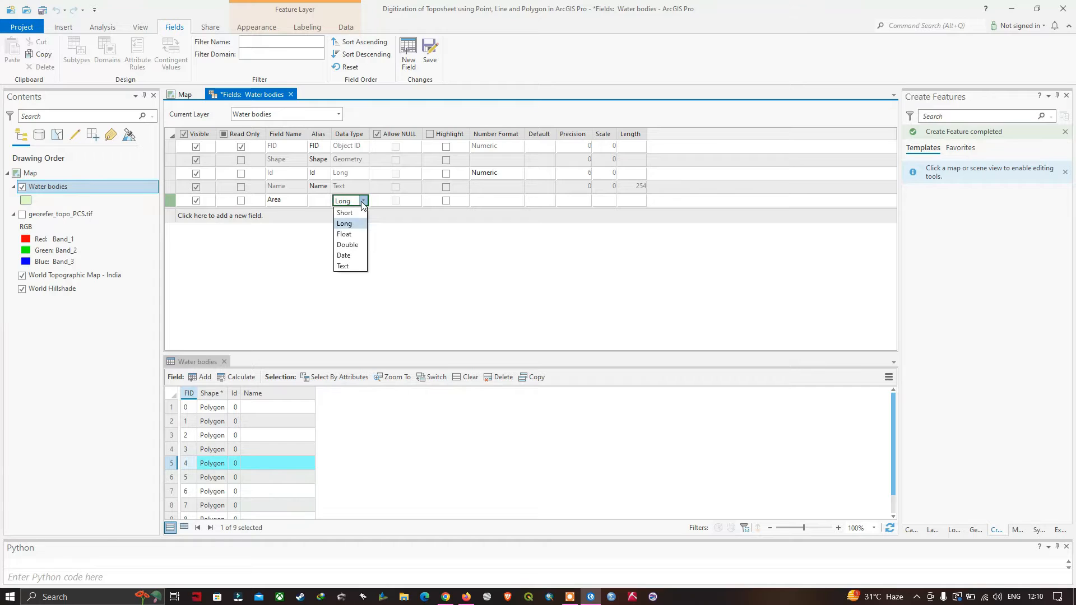
{"action": "left_click", "coordinate": [350, 235]}
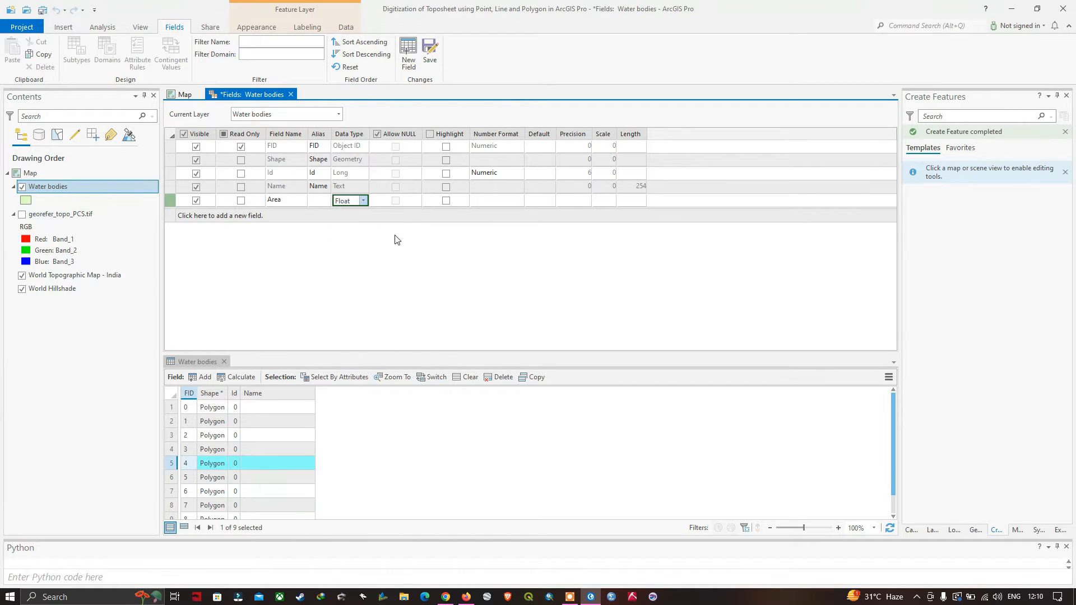
{"action": "left_click", "coordinate": [430, 54]}
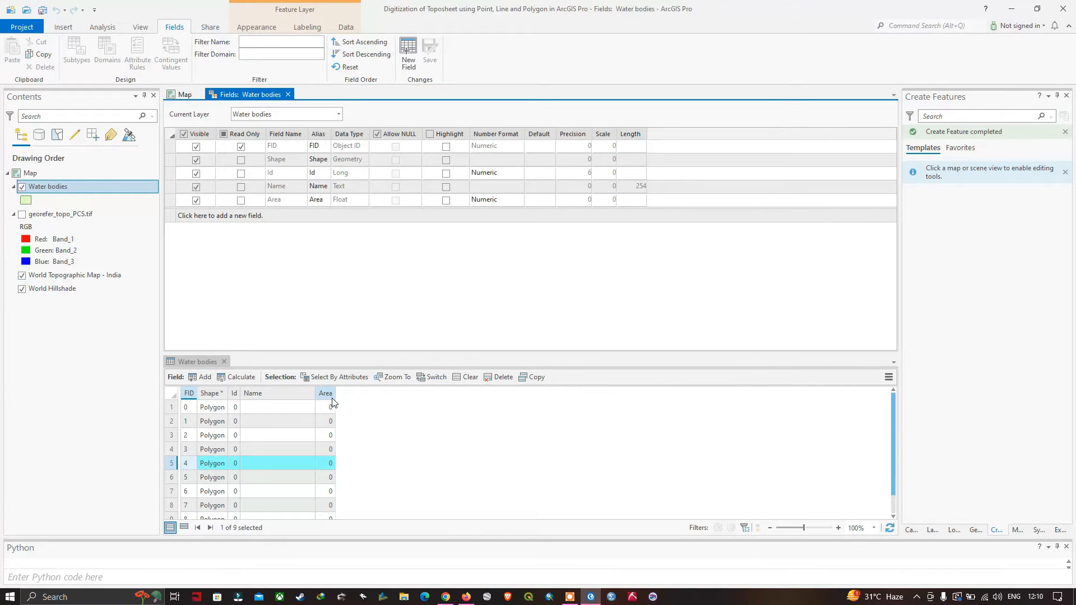
{"action": "left_click", "coordinate": [287, 94]}
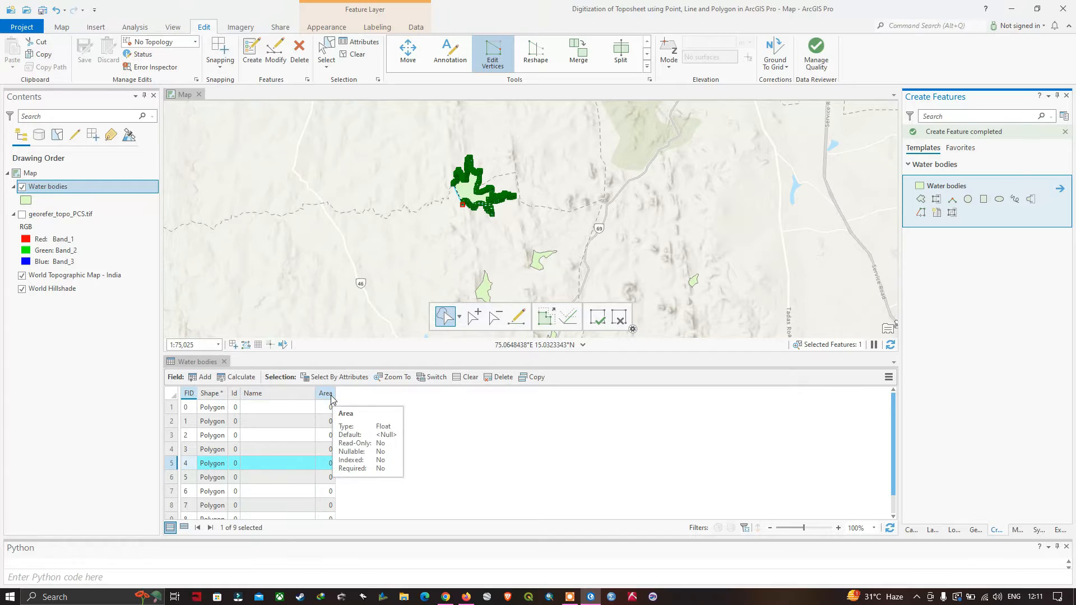
Enter Water body as the Name of the records FID 1 through 8 in the Water bodies table.
{"action": "left_click", "coordinate": [265, 414]}
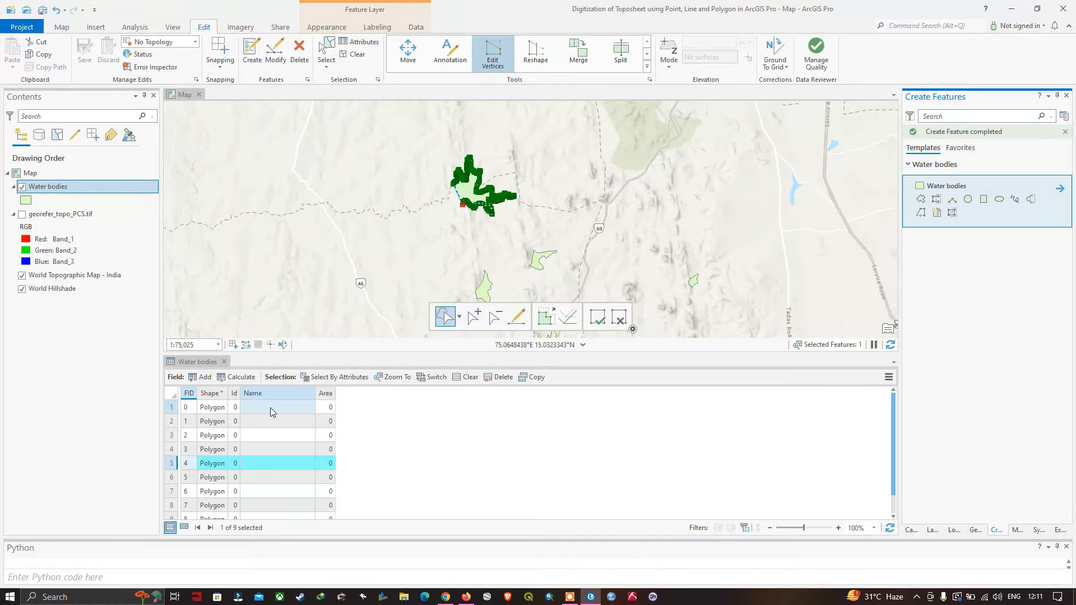
{"action": "left_click", "coordinate": [212, 421]}
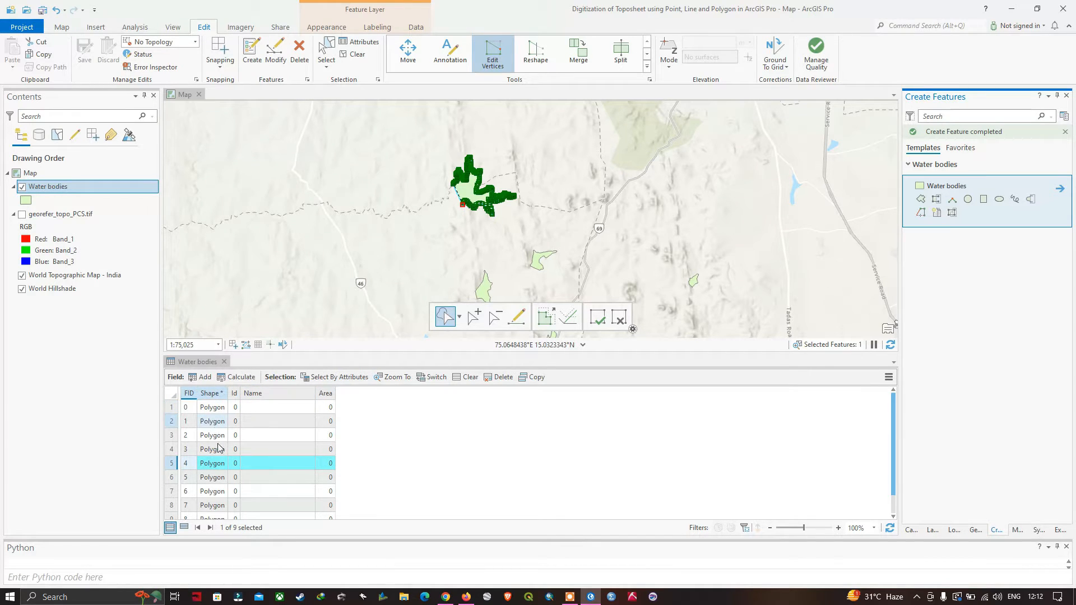
{"action": "scroll", "coordinate": [218, 448], "scroll_direction": "down", "scroll_amount": 2}
{"action": "left_click", "coordinate": [262, 407]}
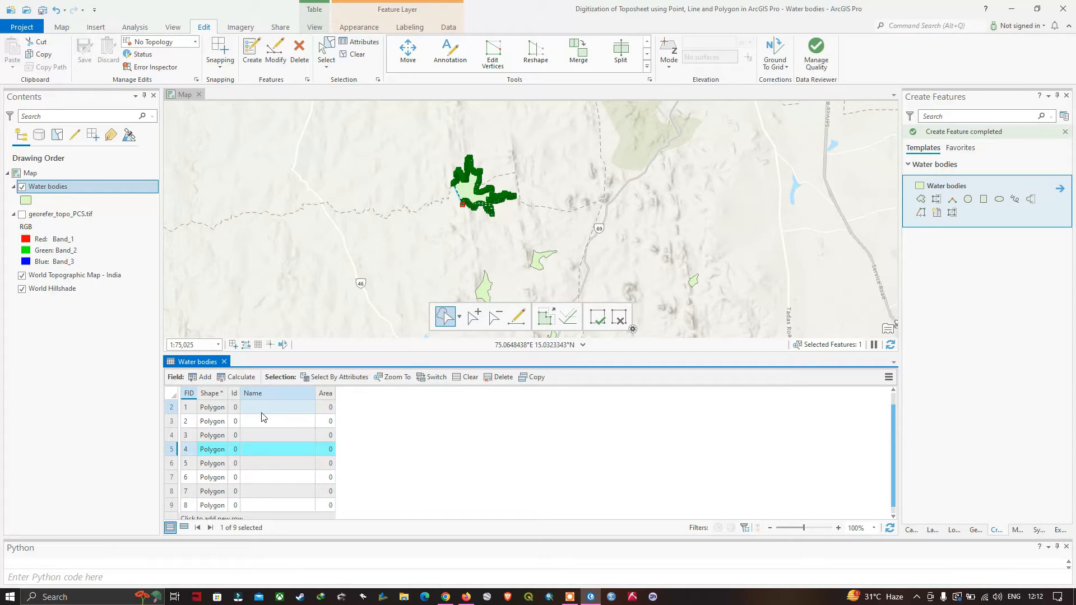
{"action": "left_click", "coordinate": [263, 408]}
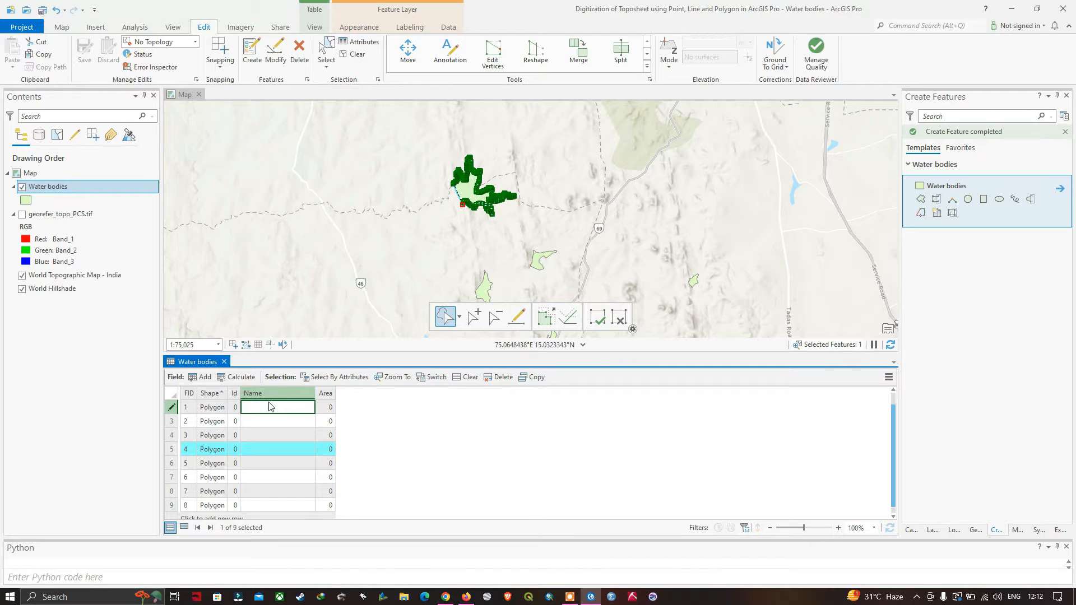
{"action": "key", "text": "Escape"}
{"action": "left_click", "coordinate": [257, 408]}
{"action": "key", "text": "Return"}
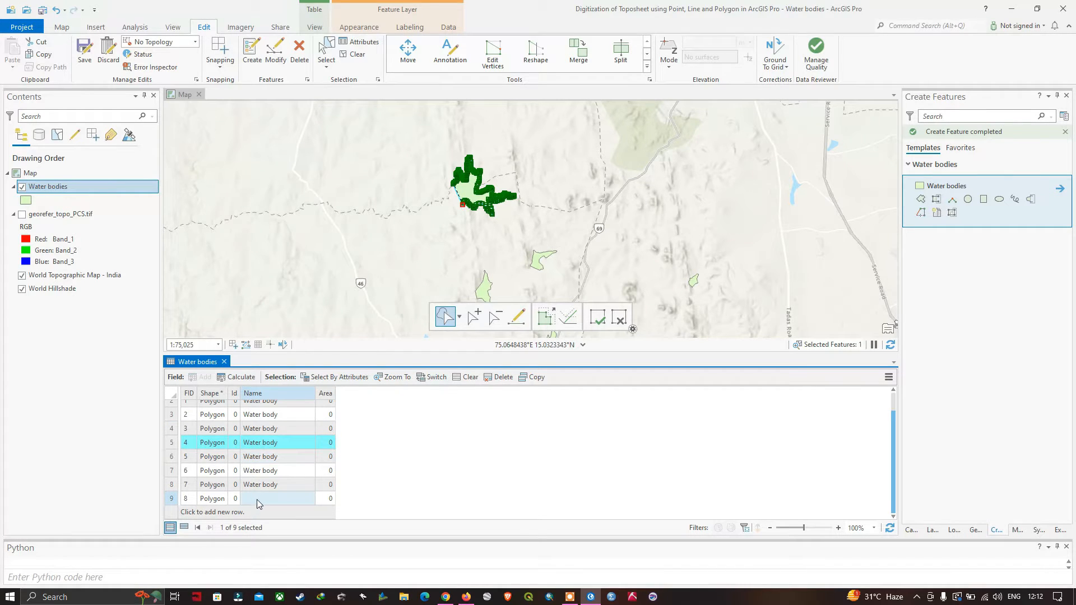
{"action": "type", "text": "Water body"}
{"action": "scroll", "coordinate": [297, 432], "scroll_direction": "up", "scroll_amount": 1}
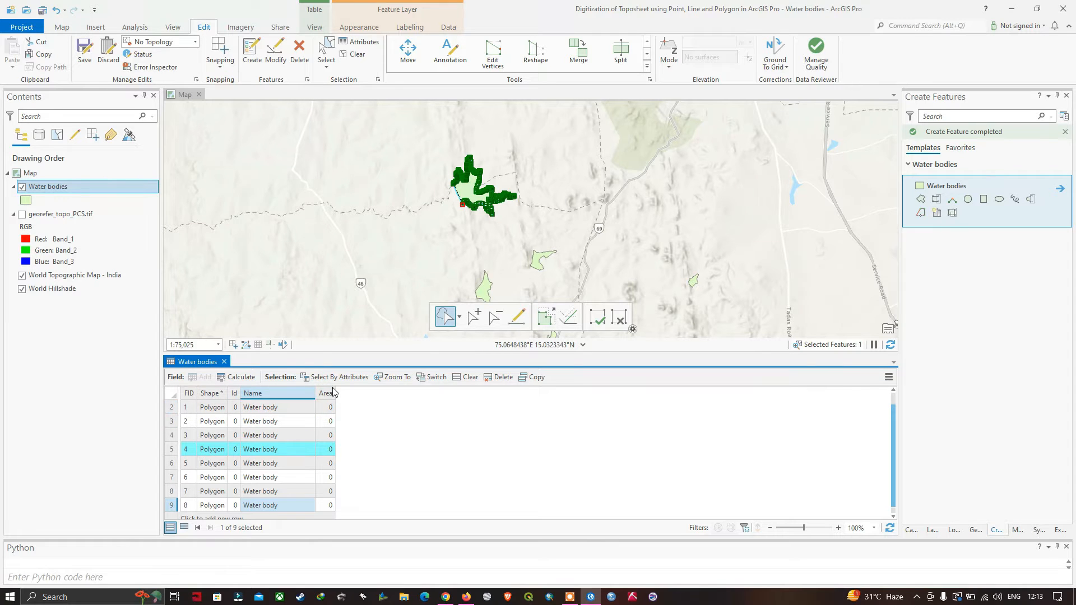
Clear the record selection and set up Calculate Geometry for the Area field with Area as its property.
{"action": "left_click_drag", "start_coordinate": [337, 394], "coordinate": [354, 394]}
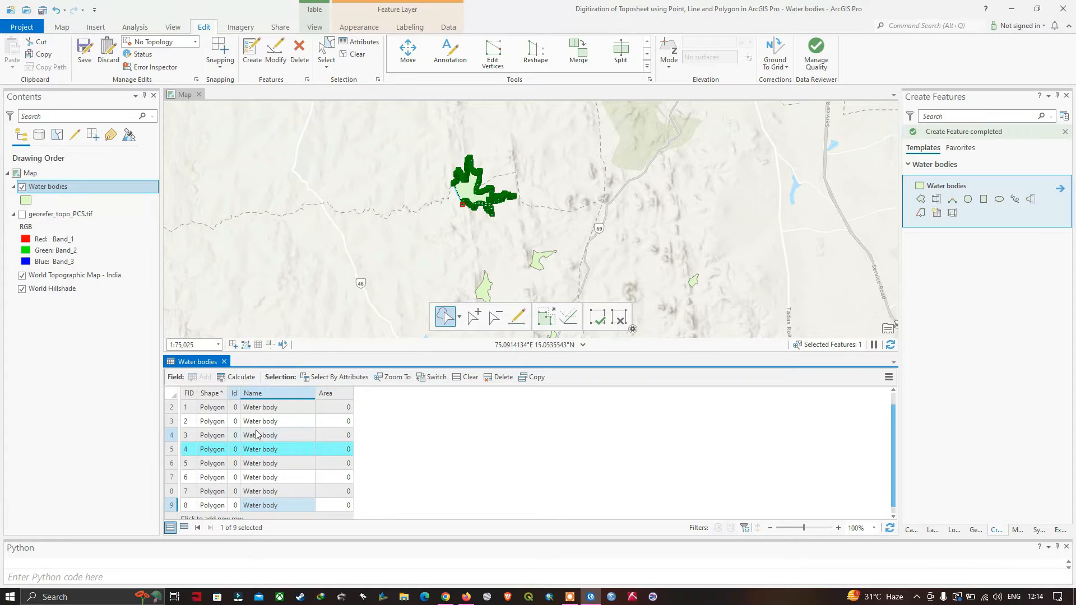
{"action": "left_click", "coordinate": [471, 378]}
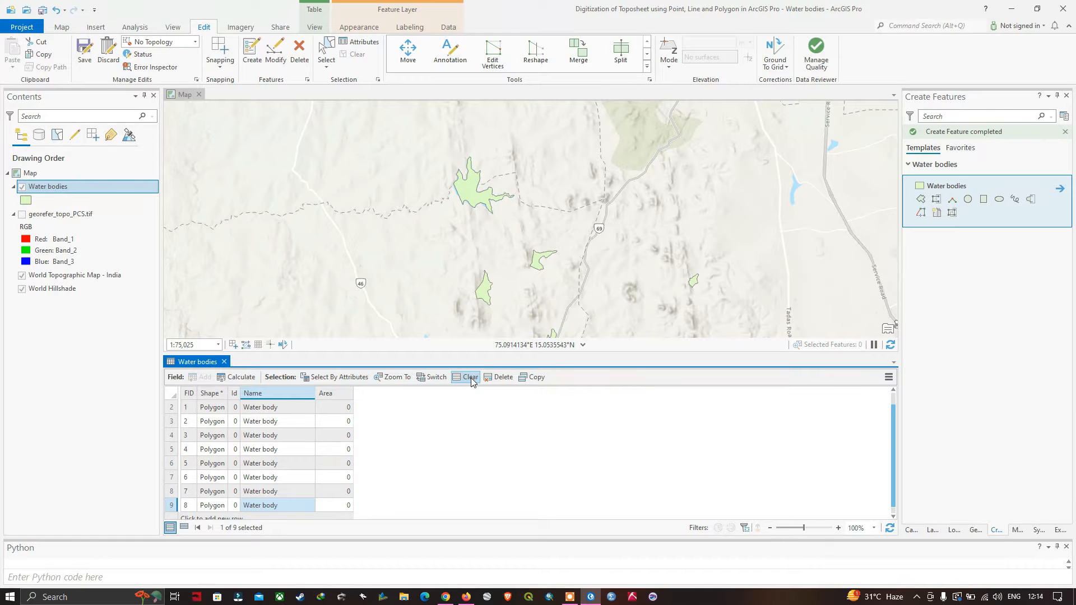
{"action": "left_click", "coordinate": [326, 393]}
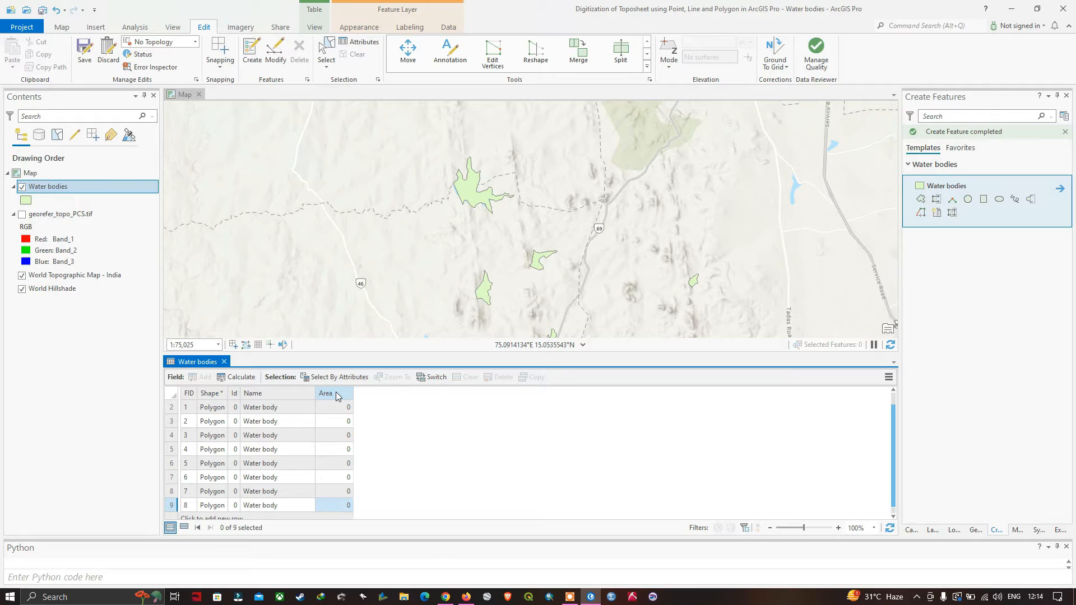
{"action": "right_click", "coordinate": [338, 396]}
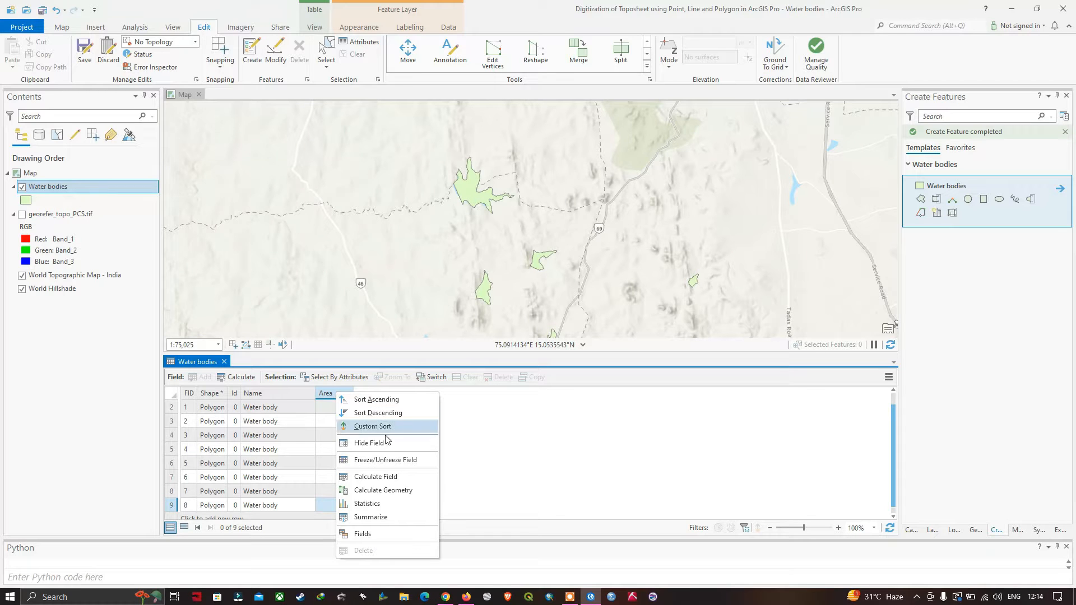
{"action": "left_click", "coordinate": [396, 492]}
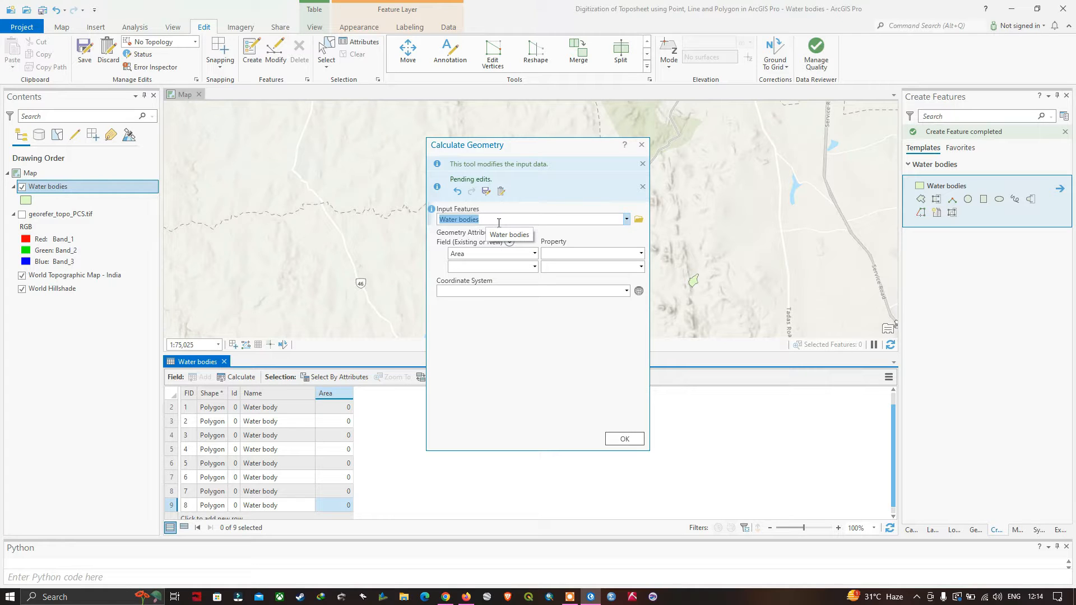
{"action": "left_click", "coordinate": [615, 253]}
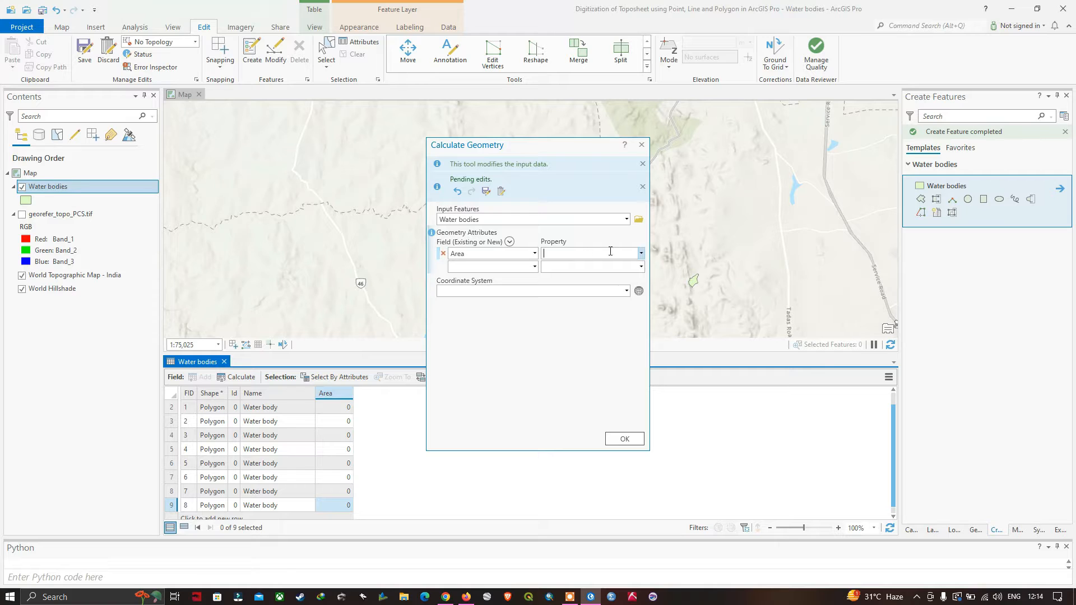
{"action": "left_click", "coordinate": [642, 255]}
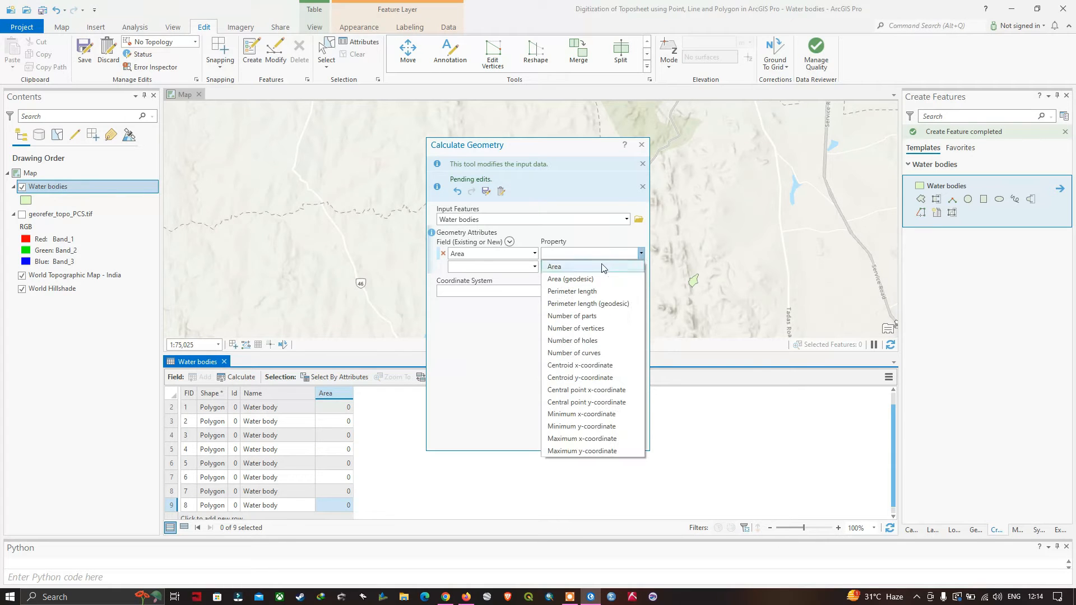
{"action": "left_click", "coordinate": [575, 267]}
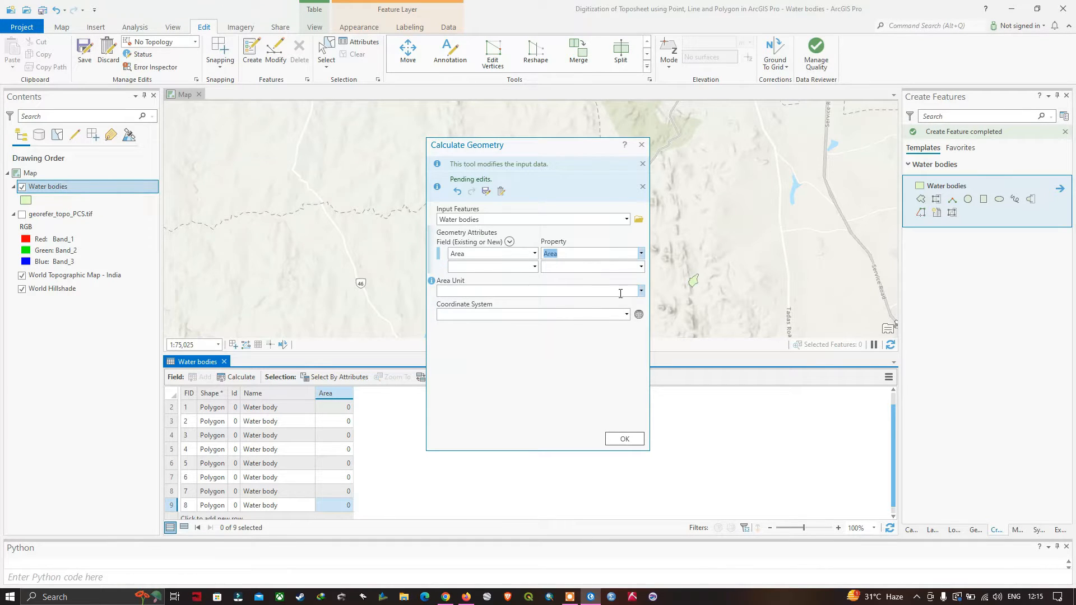
Calculate the areas in Square kilometers using the coordinate system of georefer_topo_PCS.tif, WGS_1984_UTM_Zone_43N, and dismiss the tool report.
{"action": "left_click", "coordinate": [642, 291]}
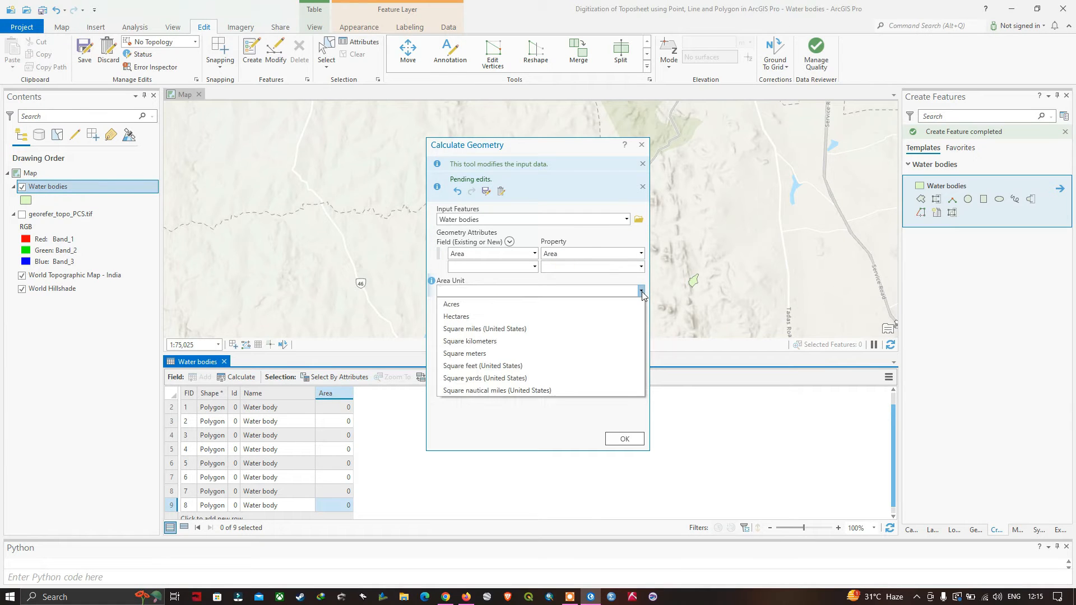
{"action": "left_click", "coordinate": [479, 342]}
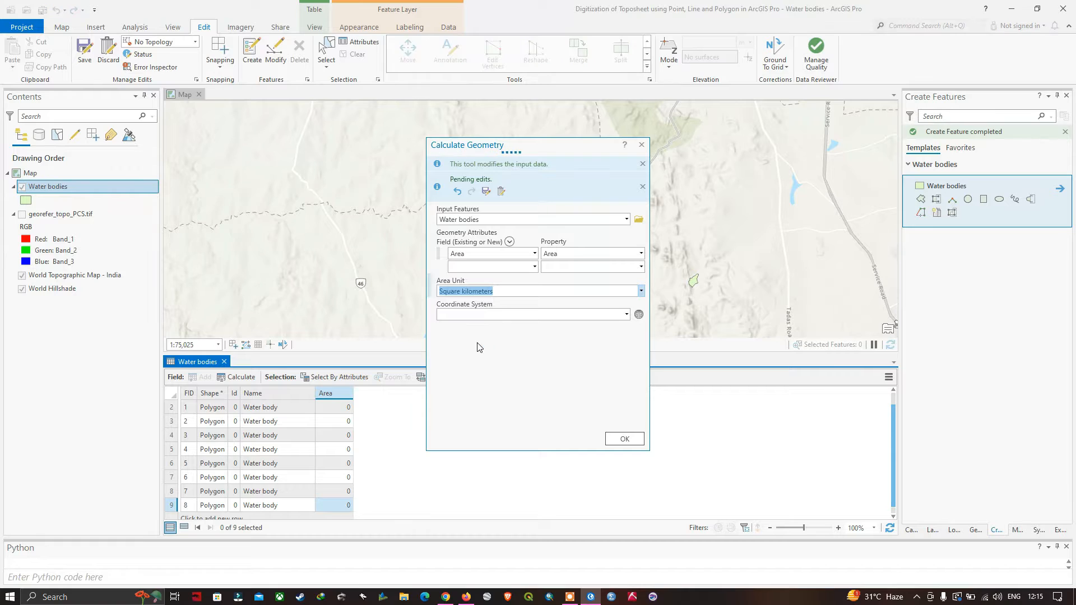
{"action": "left_click", "coordinate": [627, 316]}
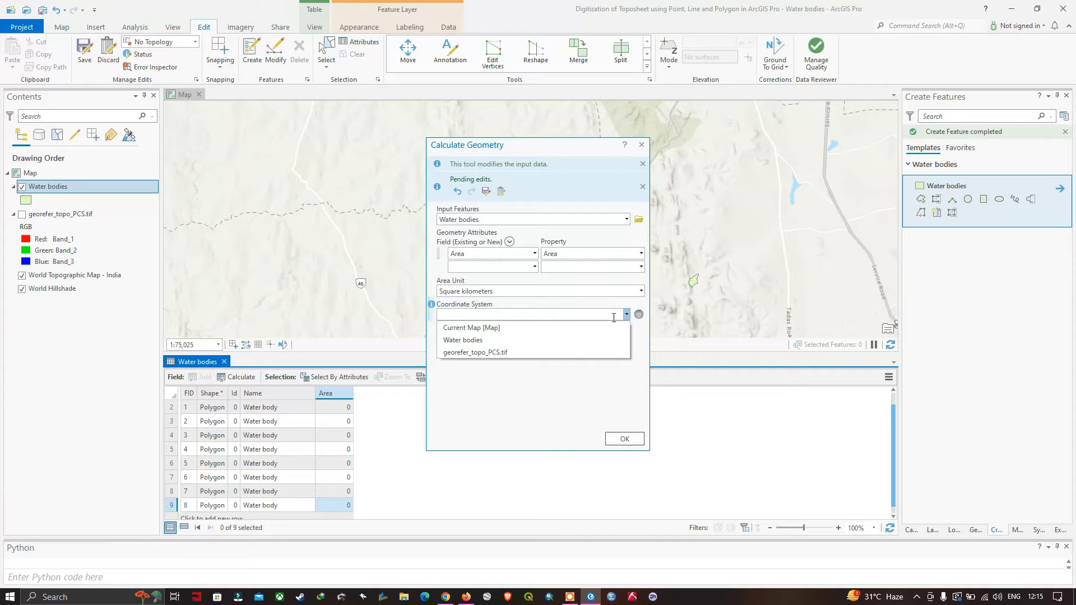
{"action": "left_click", "coordinate": [487, 353]}
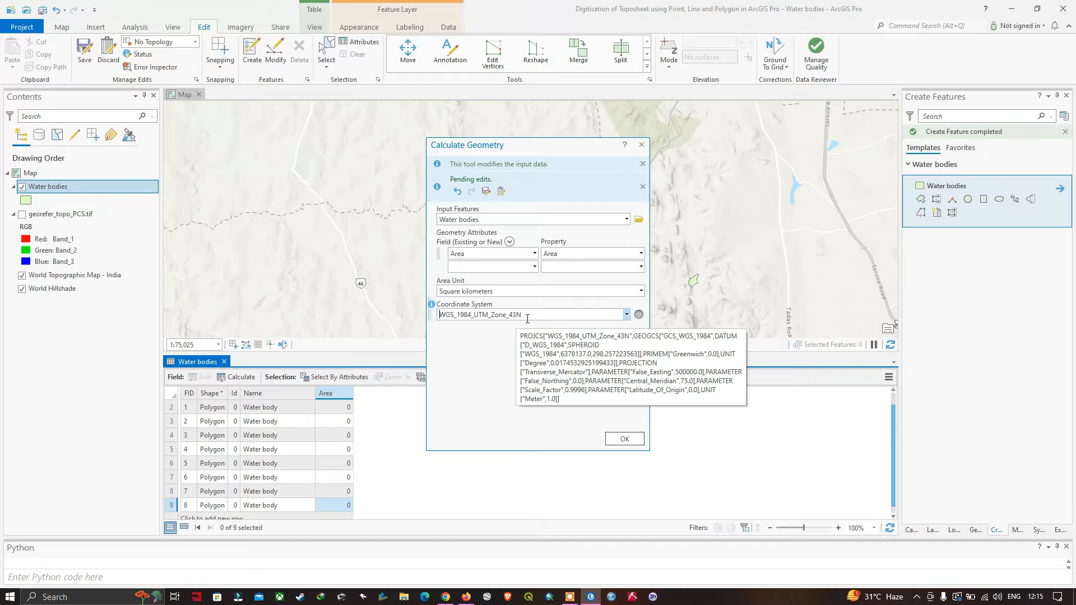
{"action": "left_click", "coordinate": [623, 438]}
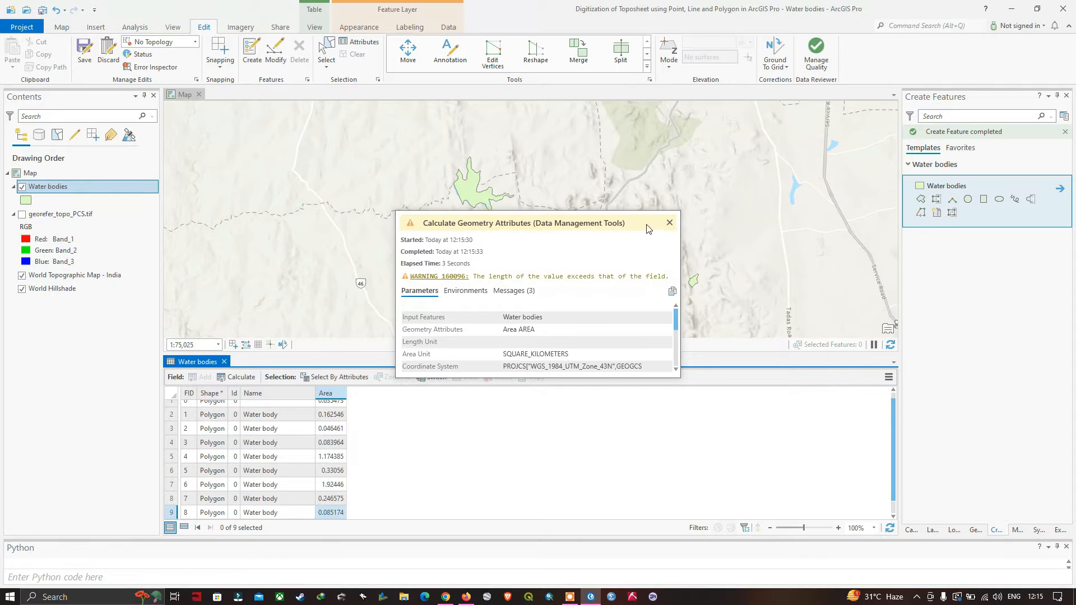
{"action": "left_click", "coordinate": [669, 222]}
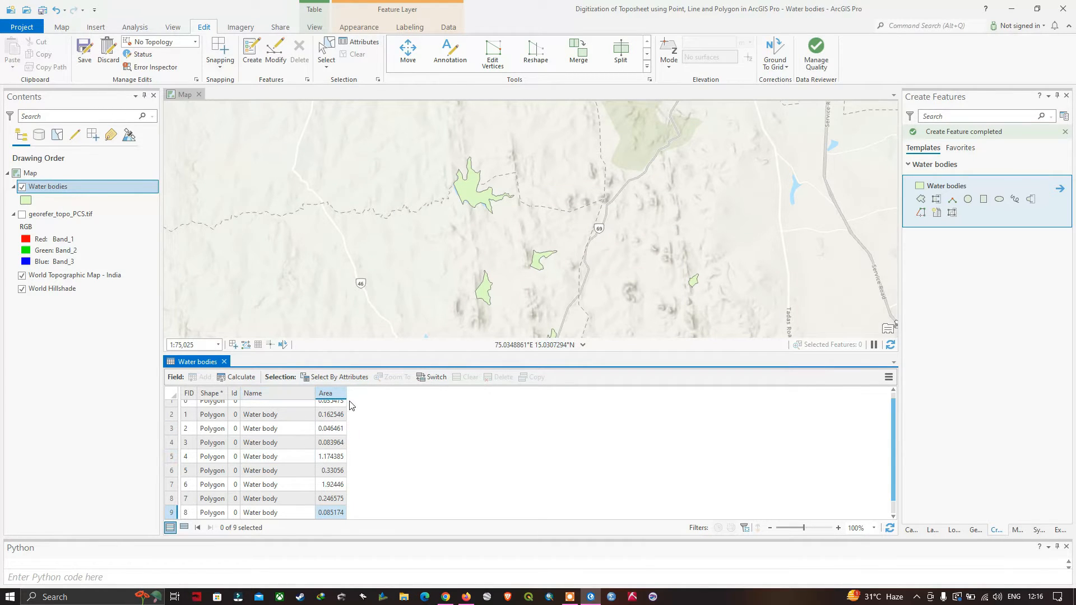
Check the Area values across the Water bodies table and enter Water body as the Name of the FID 0 record.
{"action": "scroll", "coordinate": [350, 405], "scroll_direction": "up", "scroll_amount": 1}
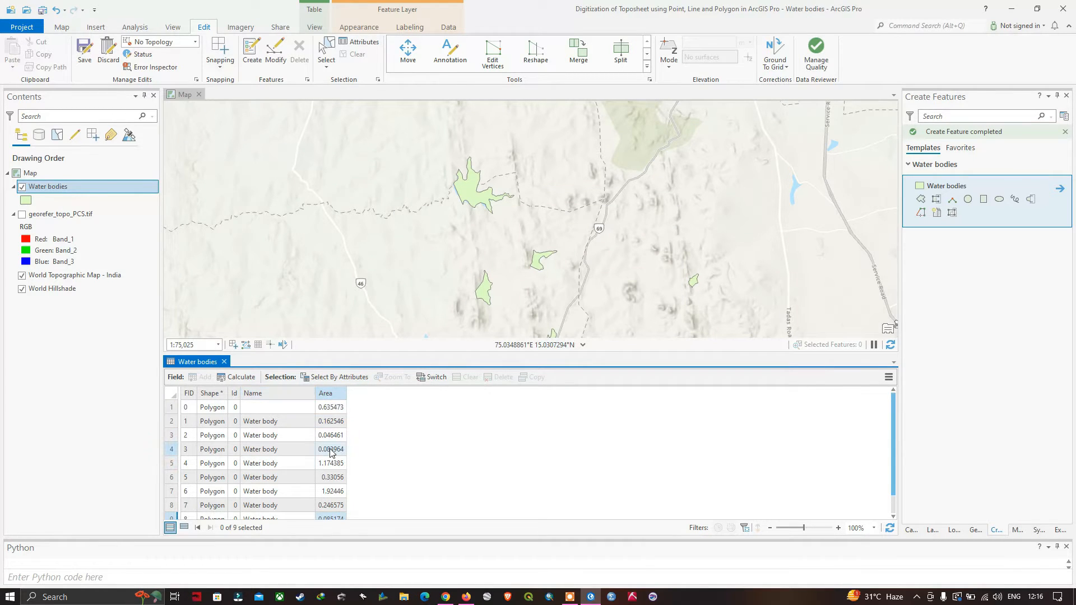
{"action": "left_click", "coordinate": [312, 420]}
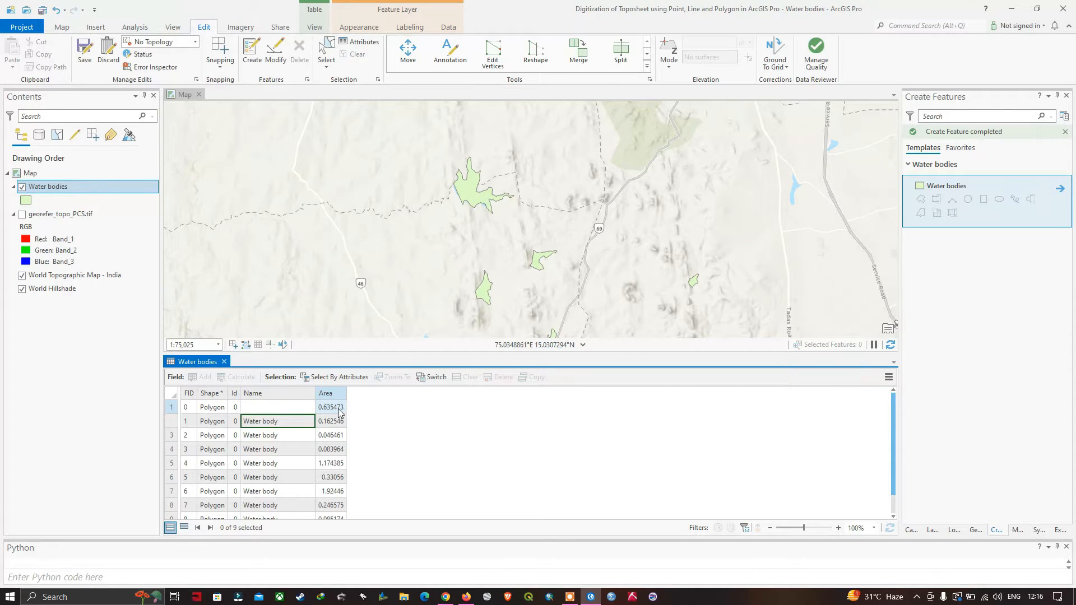
{"action": "scroll", "coordinate": [336, 442], "scroll_direction": "down", "scroll_amount": 1}
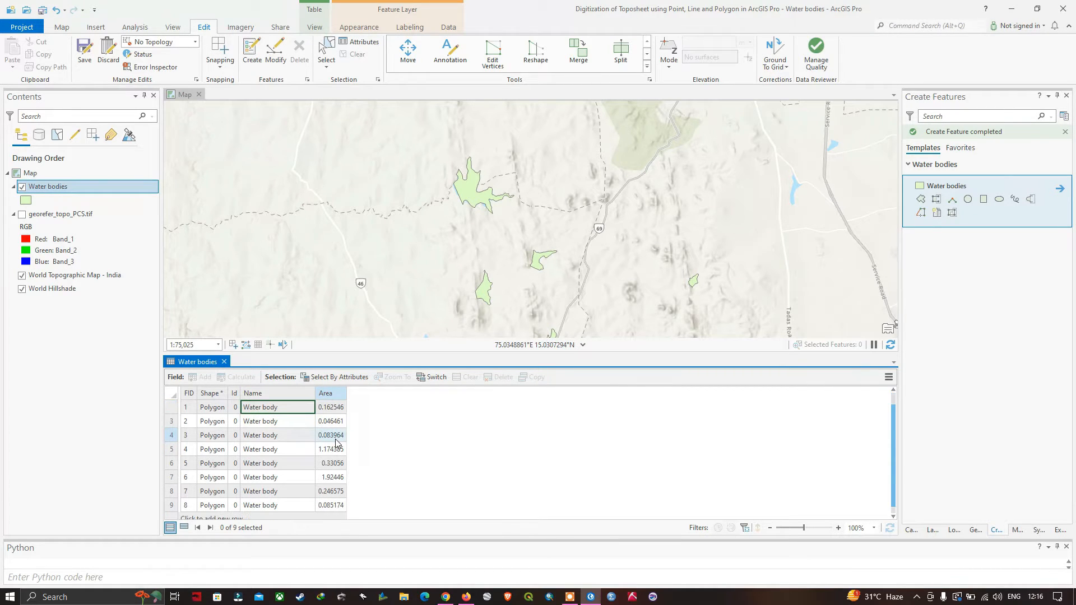
{"action": "scroll", "coordinate": [336, 444], "scroll_direction": "down", "scroll_amount": 1}
{"action": "scroll", "coordinate": [337, 460], "scroll_direction": "up", "scroll_amount": 2}
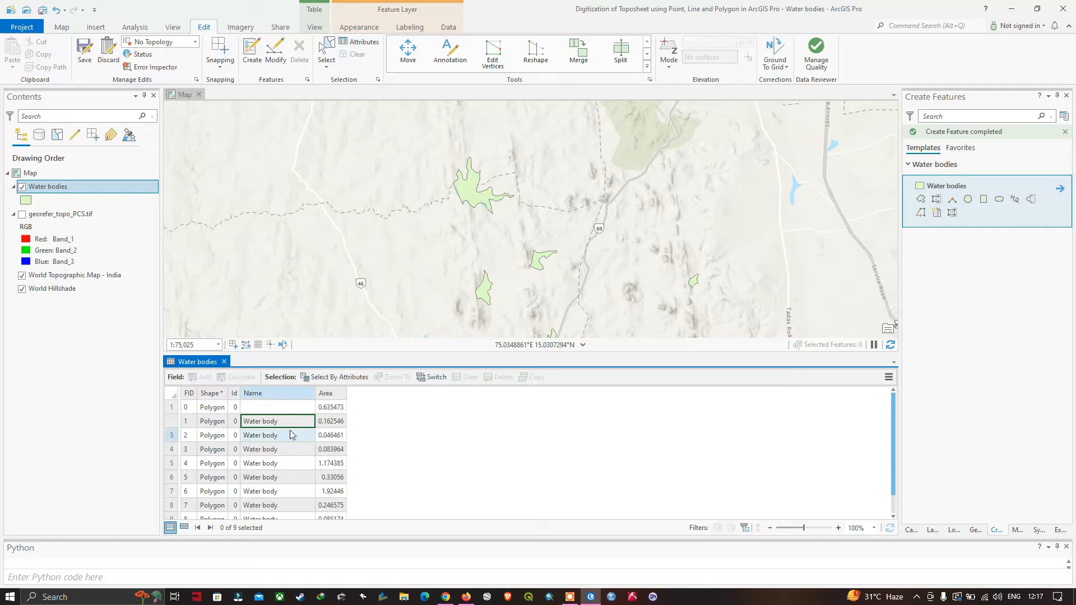
{"action": "double_click", "coordinate": [255, 408]}
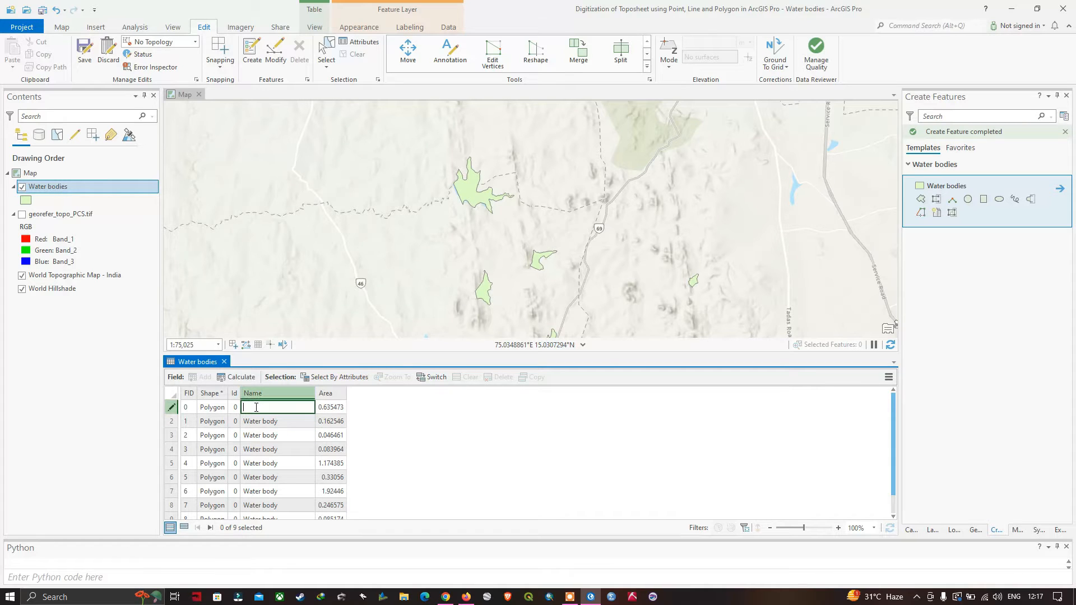
{"action": "type", "text": "Water body"}
{"action": "key", "text": "Return"}
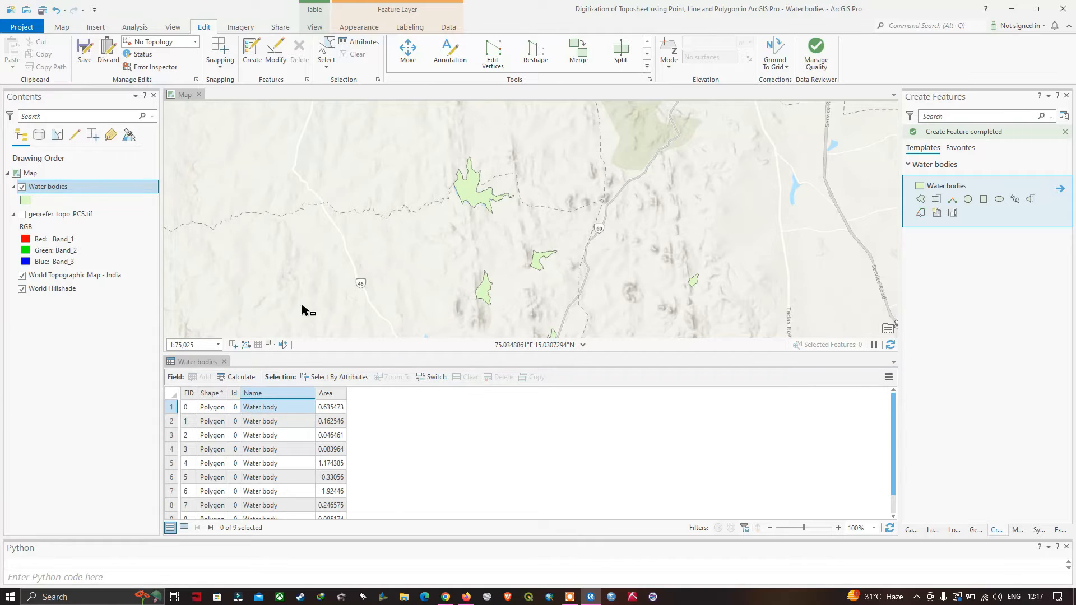
Save all edits made to the Water bodies layer and review its records.
{"action": "left_click", "coordinate": [85, 51]}
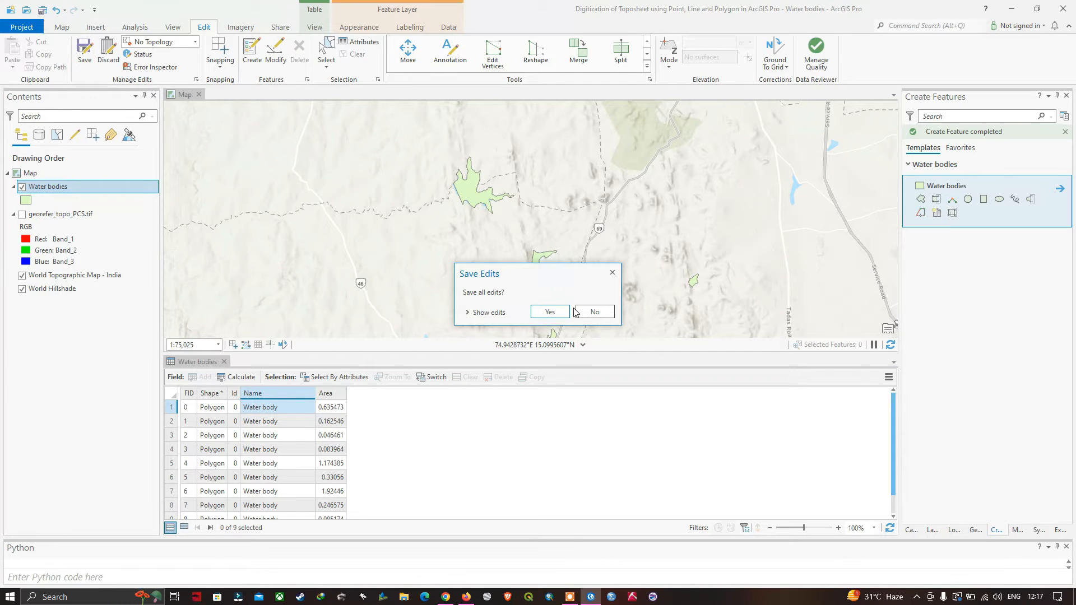
{"action": "left_click", "coordinate": [550, 312]}
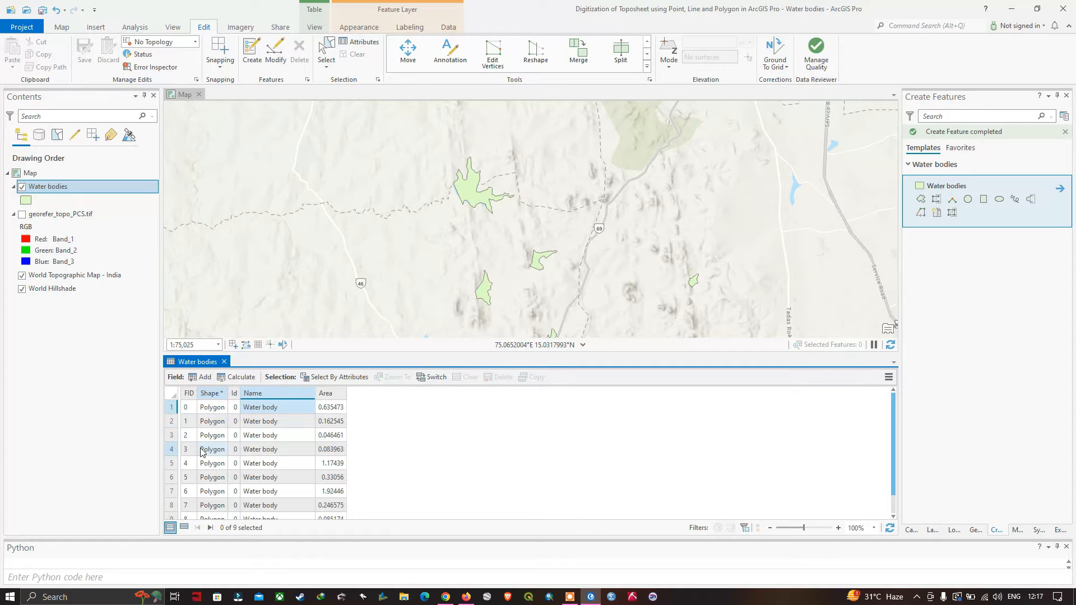
{"action": "scroll", "coordinate": [202, 451], "scroll_direction": "down", "scroll_amount": 1}
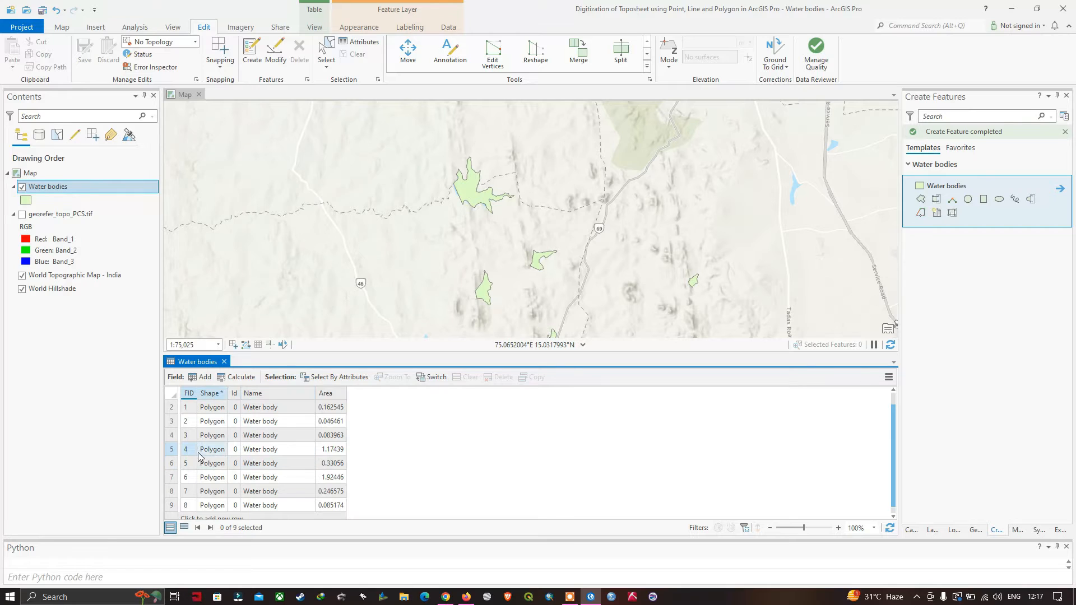
Inspect the polygon of the record with FID 4 on the map, then clear the selection.
{"action": "left_click", "coordinate": [172, 449]}
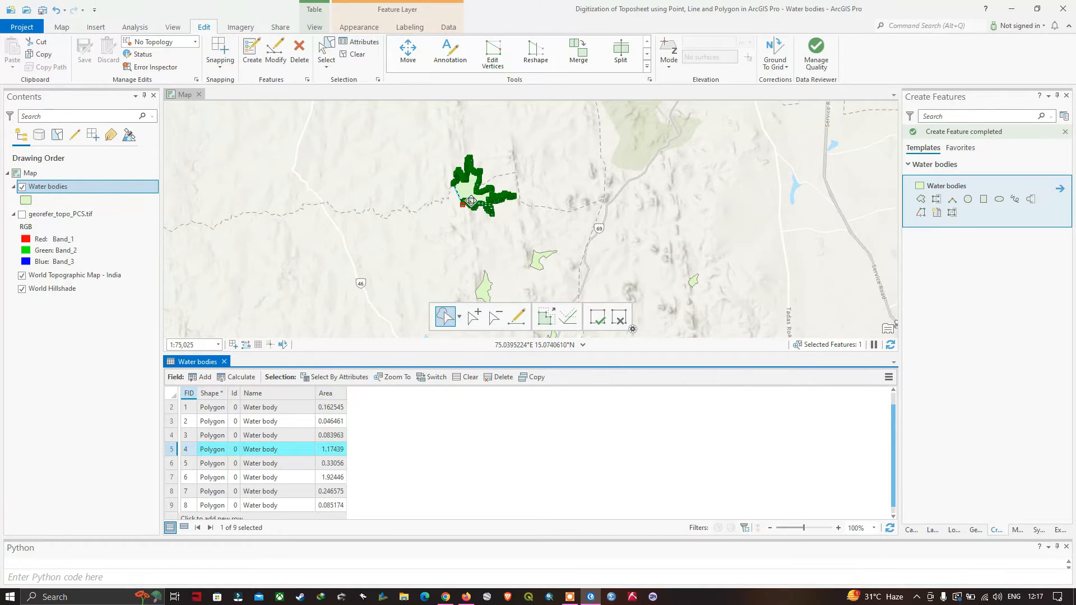
{"action": "scroll", "coordinate": [480, 182], "scroll_direction": "up", "scroll_amount": 2}
{"action": "scroll", "coordinate": [479, 183], "scroll_direction": "up", "scroll_amount": 3}
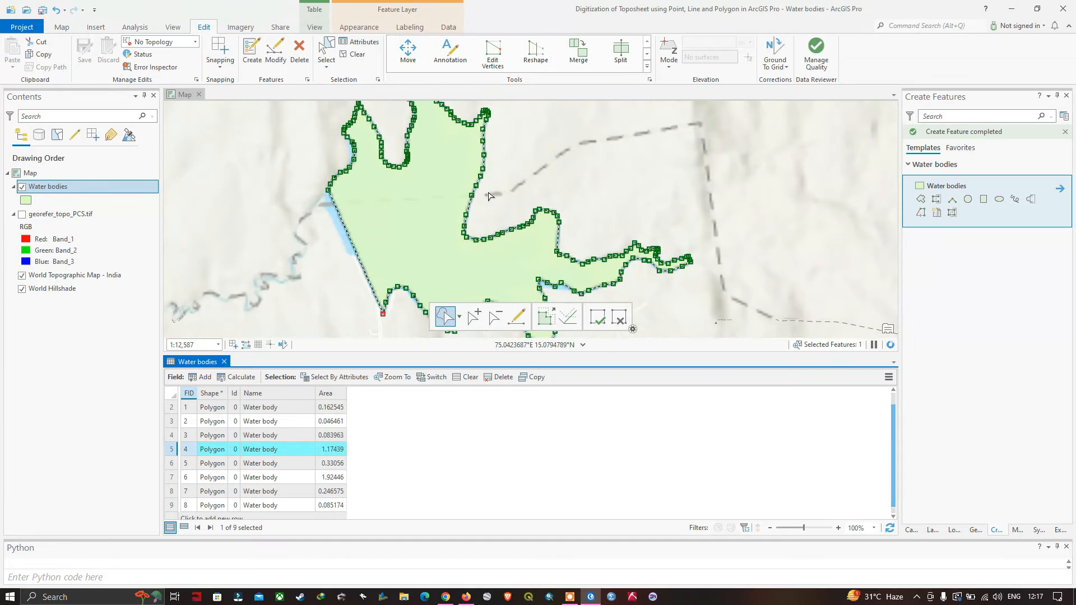
{"action": "scroll", "coordinate": [500, 210], "scroll_direction": "down", "scroll_amount": 2}
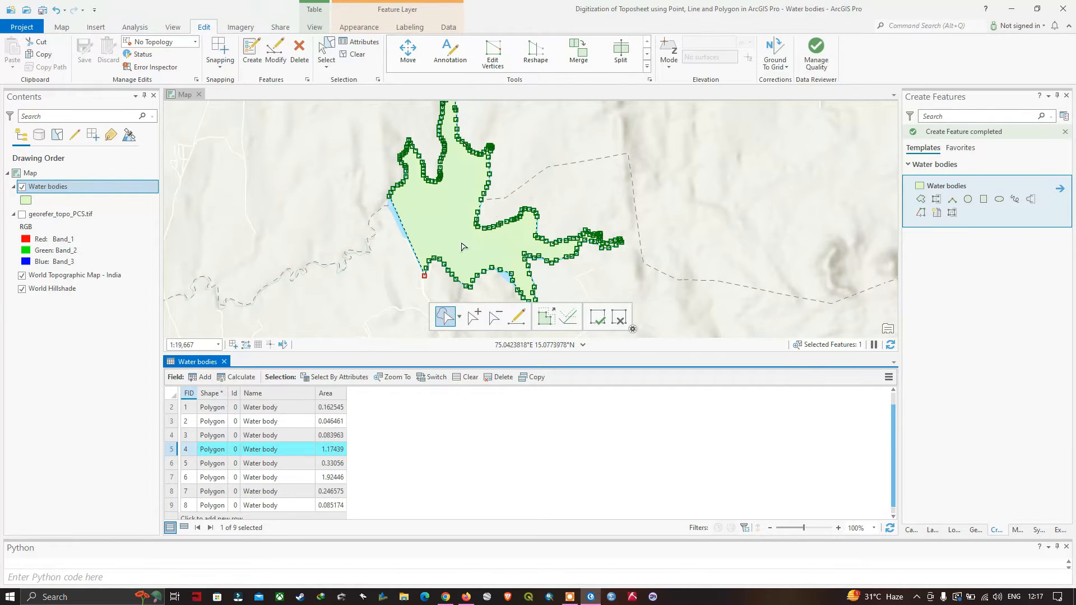
{"action": "left_click", "coordinate": [463, 376]}
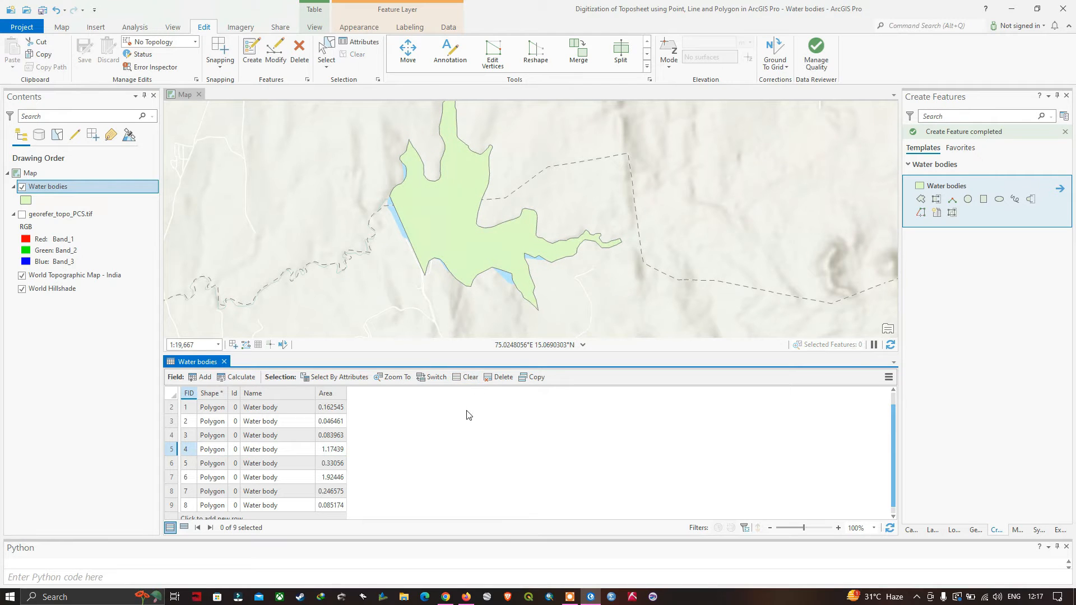
Show the georefer_topo_PCS.tif toposheet layer and close the Water bodies attribute table.
{"action": "left_click", "coordinate": [22, 214]}
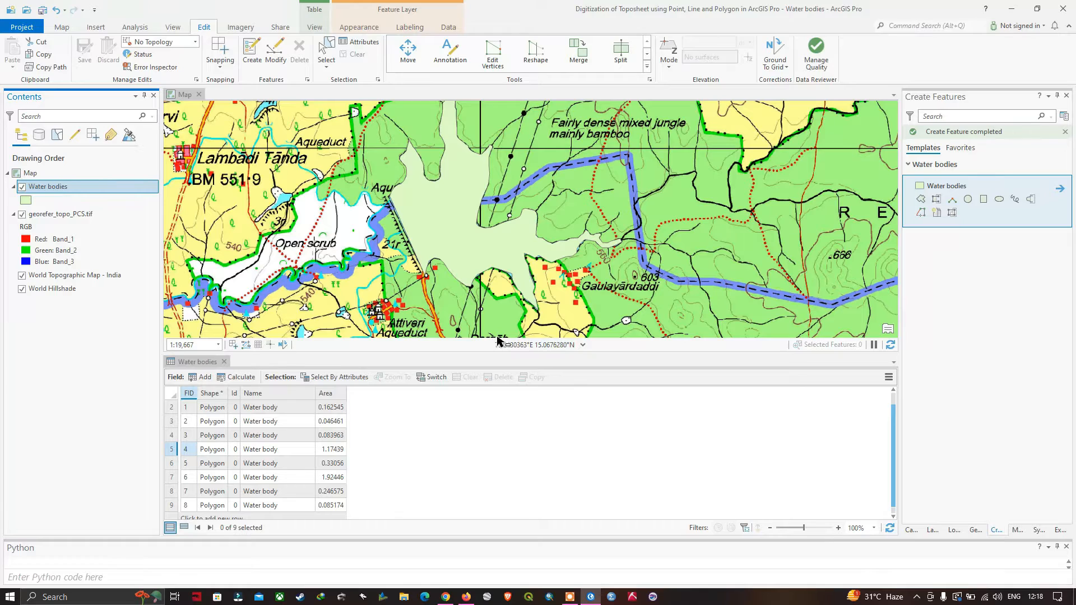
{"action": "left_click_drag", "start_coordinate": [495, 354], "coordinate": [491, 386]}
{"action": "left_click", "coordinate": [225, 394]}
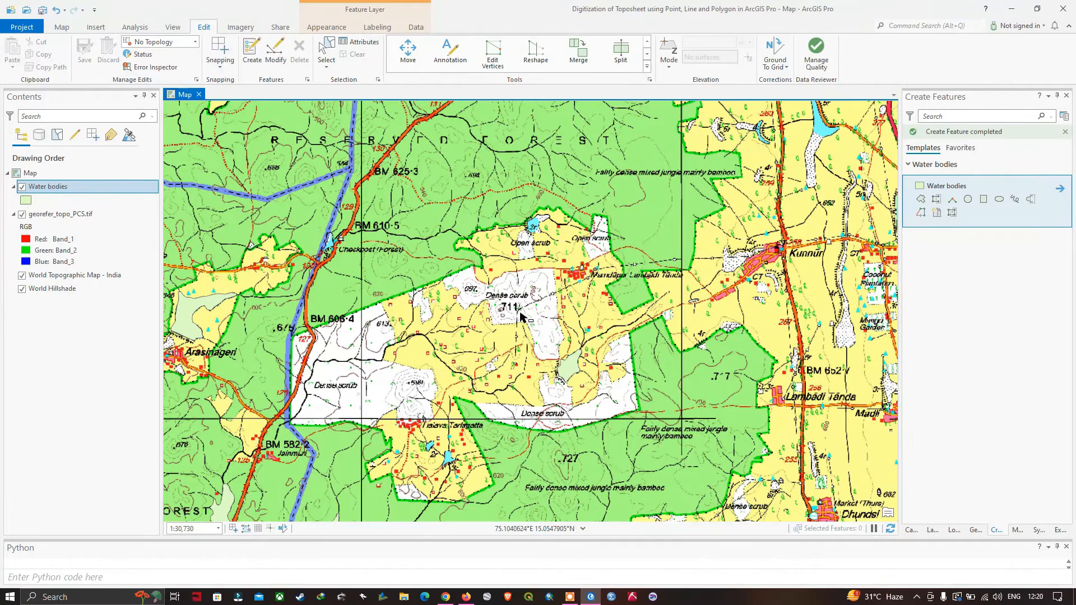
Examine the toposheet for dense scrub and settlement areas around Mamdāpur Lambādi Tānda and Dhundsi.
{"action": "scroll", "coordinate": [520, 307], "scroll_direction": "down", "scroll_amount": 2}
{"action": "scroll", "coordinate": [519, 308], "scroll_direction": "up", "scroll_amount": 2}
{"action": "scroll", "coordinate": [519, 308], "scroll_direction": "up", "scroll_amount": 4}
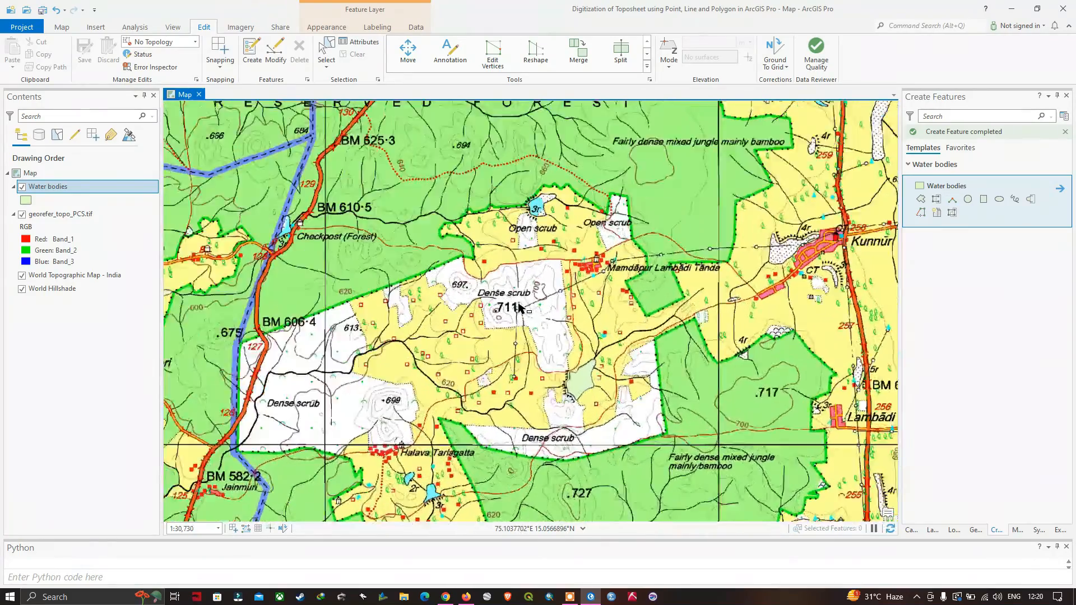
{"action": "scroll", "coordinate": [548, 298], "scroll_direction": "down", "scroll_amount": 4}
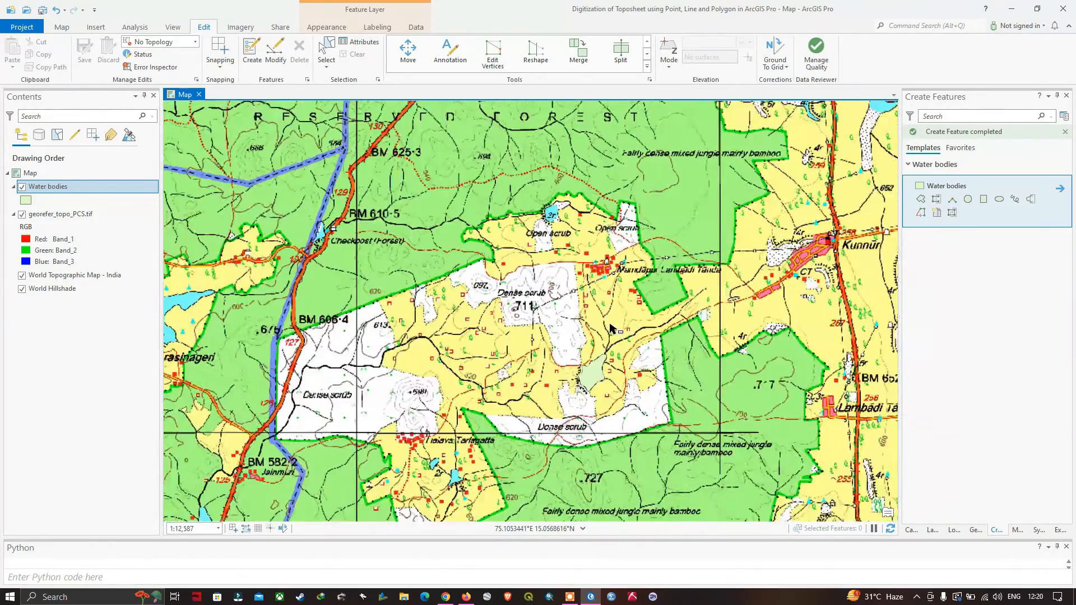
{"action": "left_click_drag", "start_coordinate": [650, 334], "coordinate": [498, 293]}
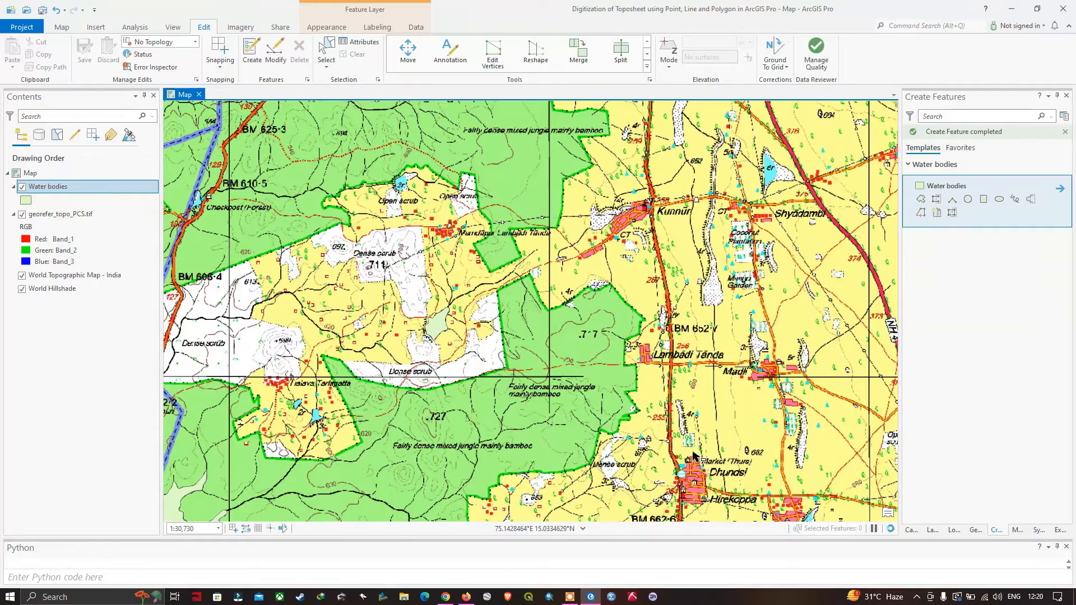
{"action": "scroll", "coordinate": [723, 447], "scroll_direction": "up", "scroll_amount": 6}
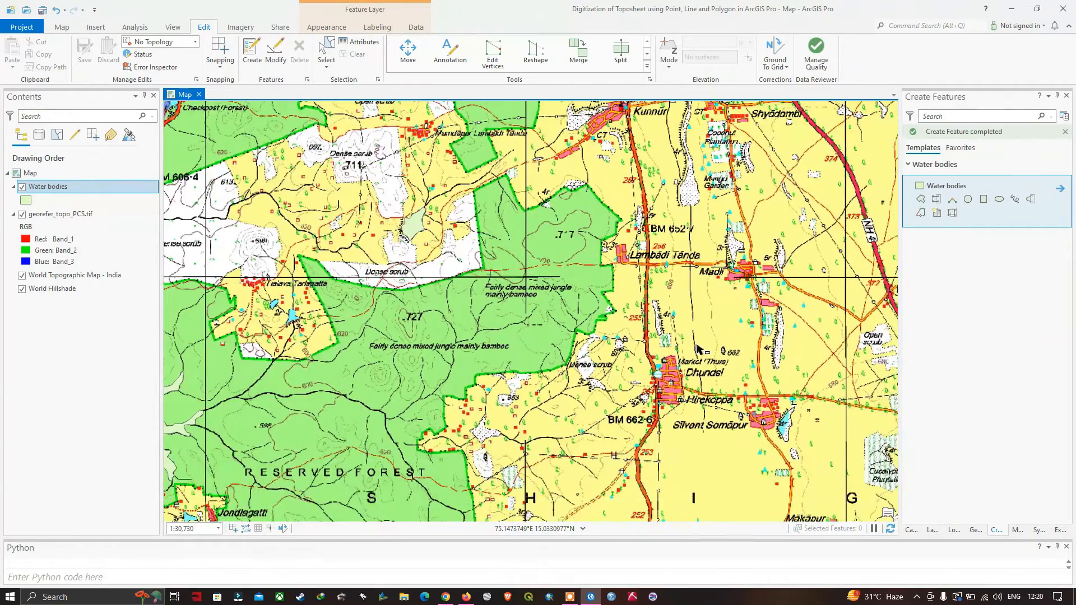
{"action": "scroll", "coordinate": [674, 386], "scroll_direction": "down", "scroll_amount": 10}
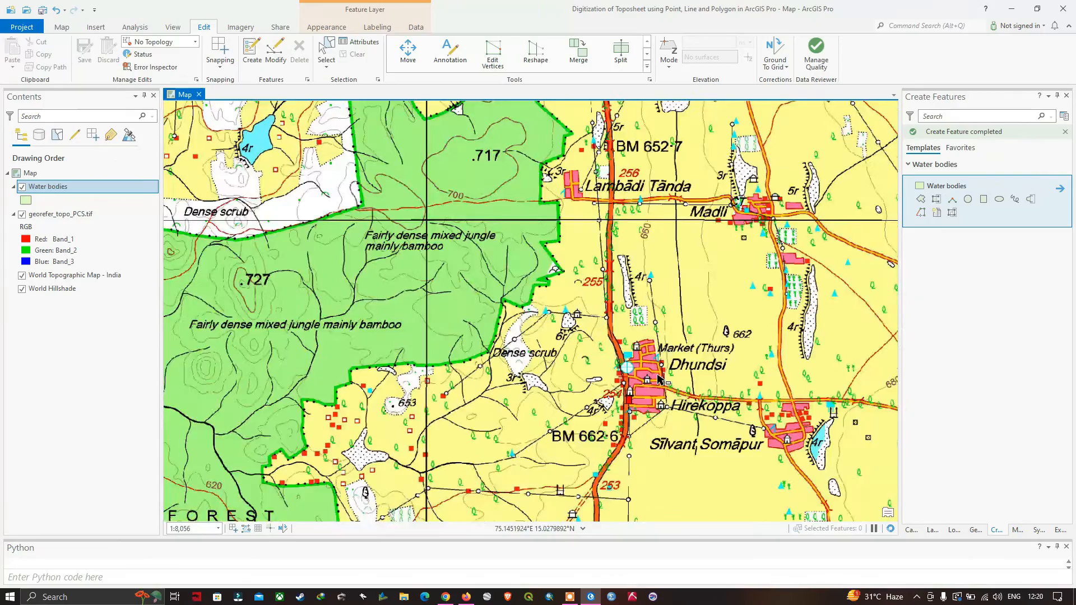
{"action": "scroll", "coordinate": [477, 345], "scroll_direction": "up", "scroll_amount": 8}
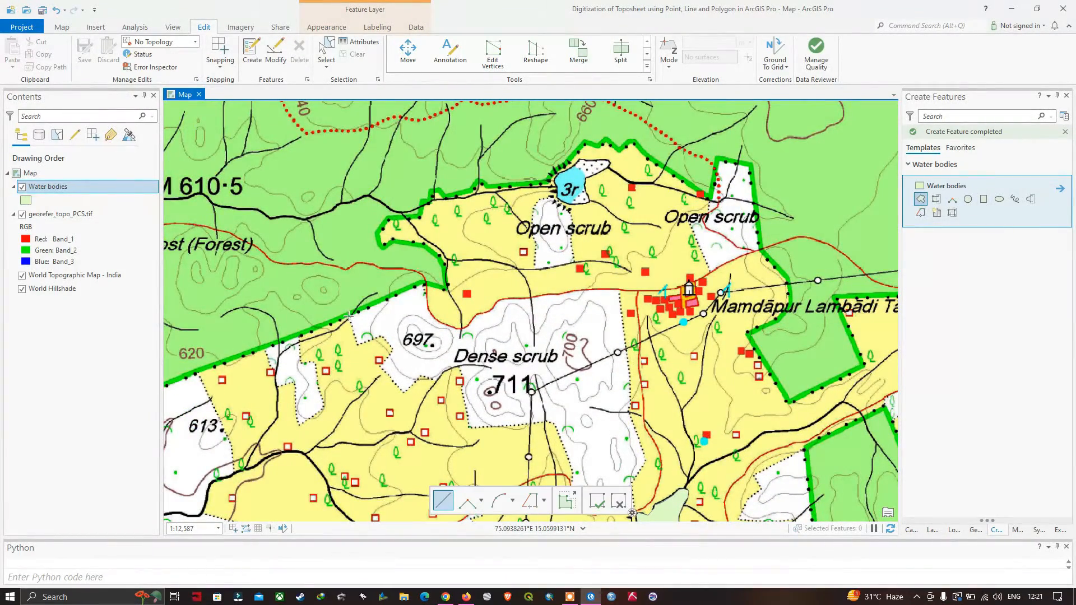
Digitize the dense scrub area around spot heights 697 and 711 as a polygon in the Water bodies layer.
{"action": "left_click", "coordinate": [349, 317]}
{"action": "left_click", "coordinate": [423, 284]}
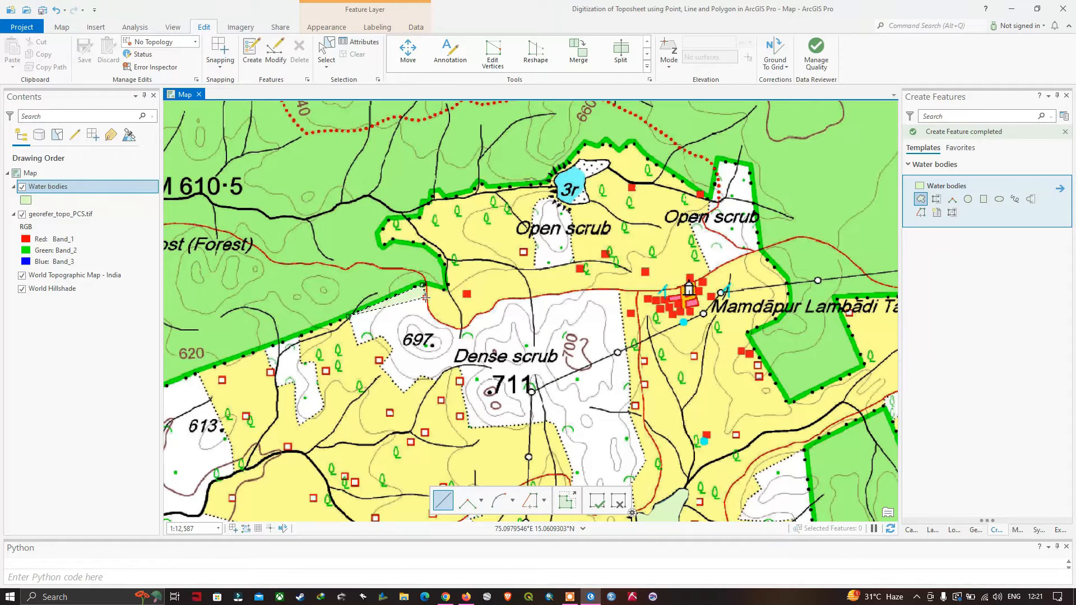
{"action": "left_click", "coordinate": [425, 299]}
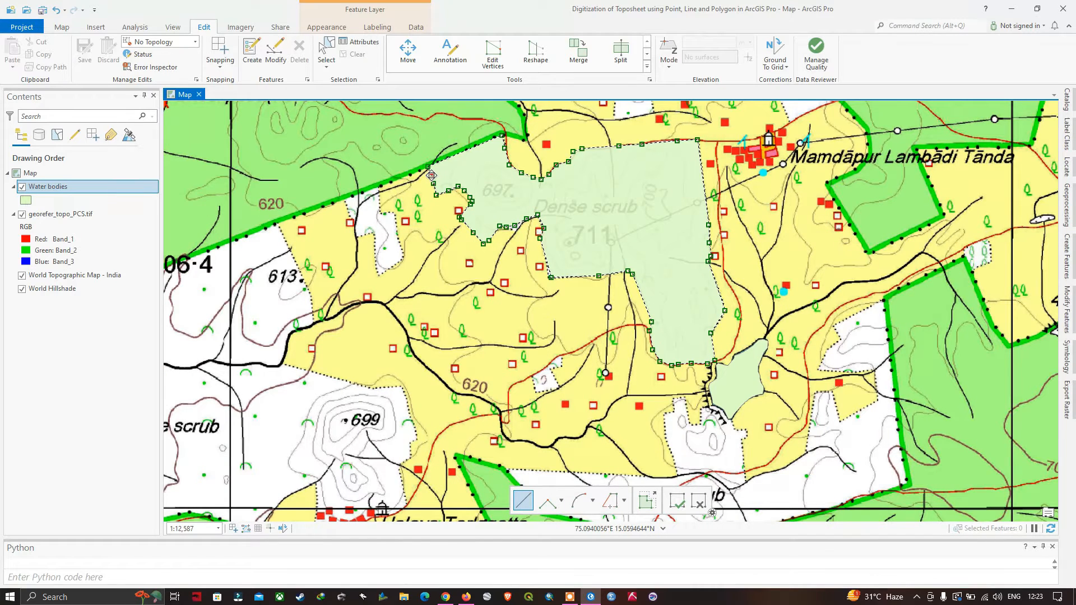
{"action": "double_click", "coordinate": [432, 175]}
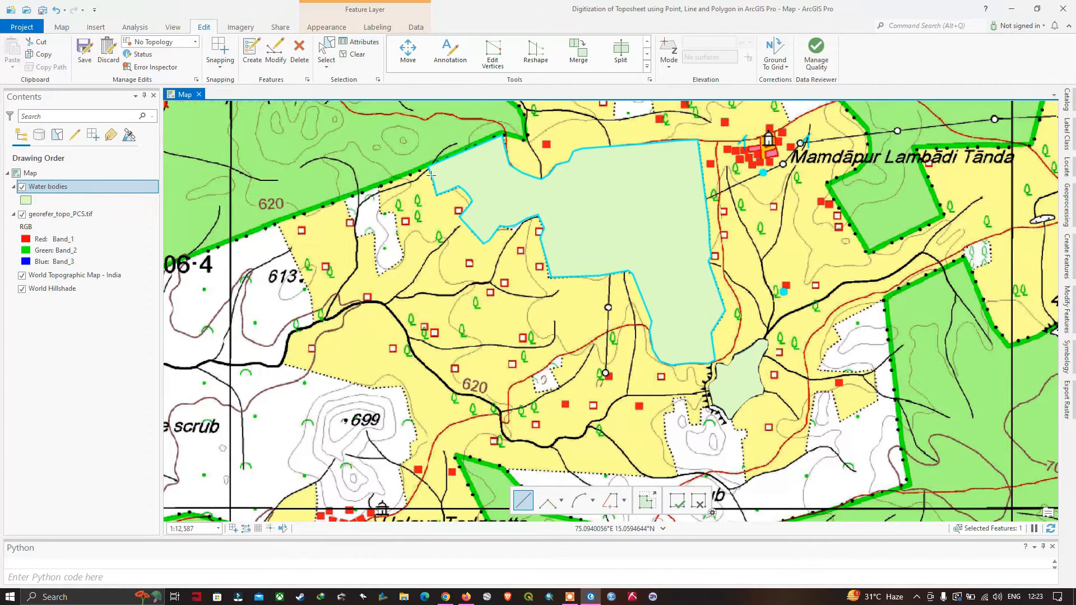
Digitize the Dhundsi settlement block beside the main road as a polygon in the Water bodies layer.
{"action": "scroll", "coordinate": [431, 176], "scroll_direction": "down", "scroll_amount": 2}
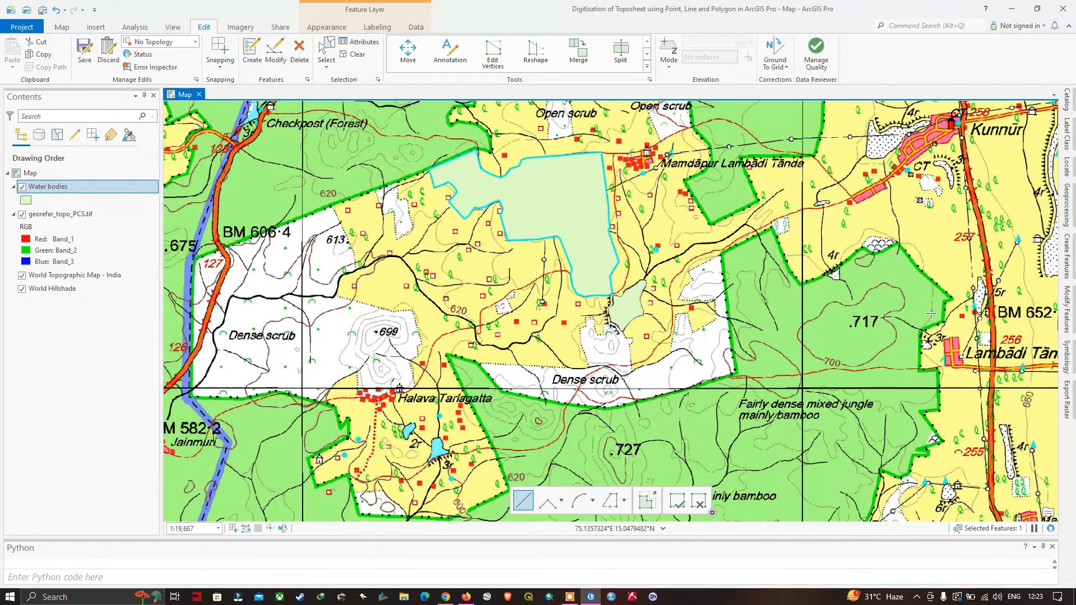
{"action": "left_click_drag", "start_coordinate": [931, 314], "coordinate": [523, 285]}
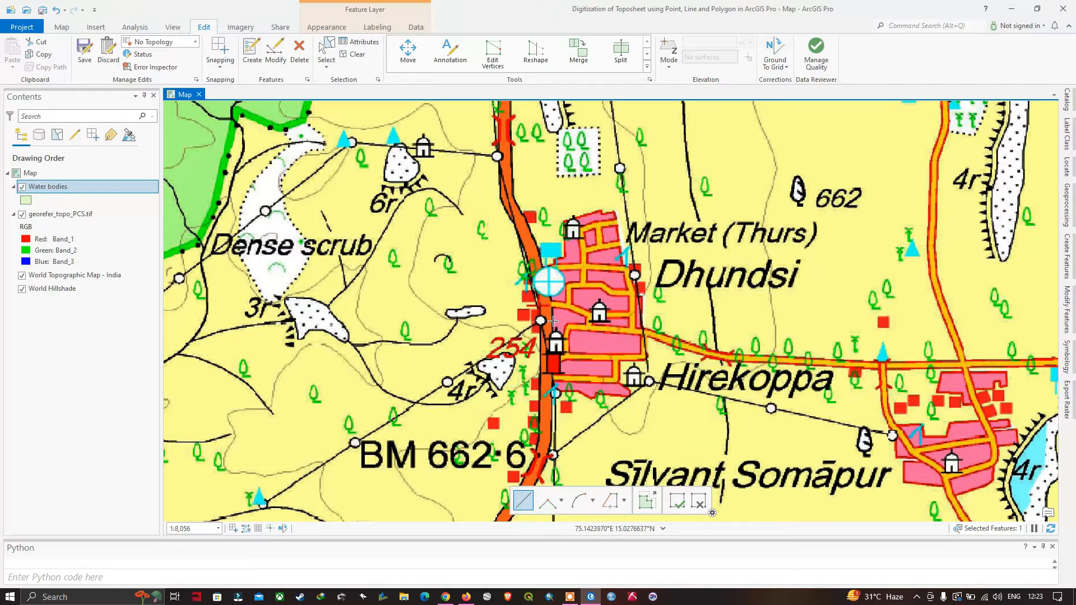
{"action": "left_click", "coordinate": [553, 321]}
{"action": "left_click", "coordinate": [553, 263]}
{"action": "left_click", "coordinate": [553, 259]}
{"action": "double_click", "coordinate": [566, 256]}
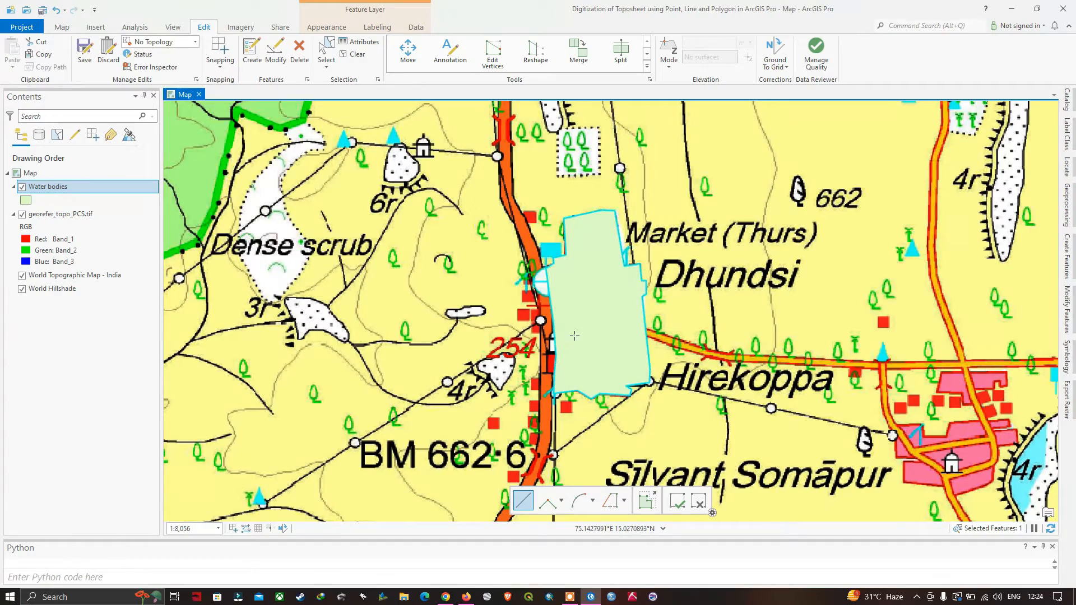
Open the attribute table of the Water bodies layer.
{"action": "scroll", "coordinate": [591, 333], "scroll_direction": "down", "scroll_amount": 5}
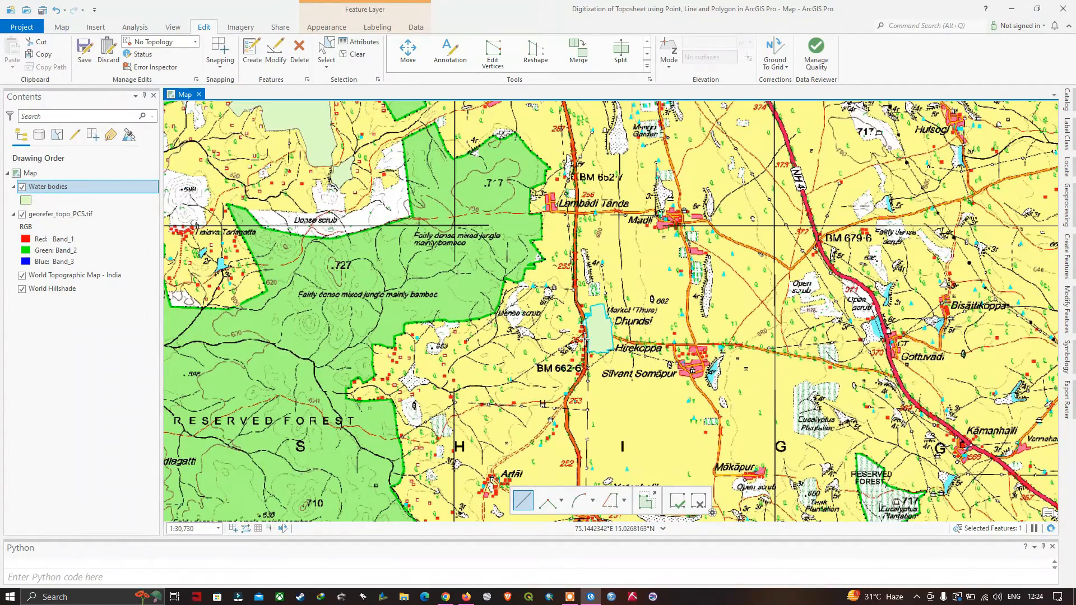
{"action": "scroll", "coordinate": [324, 234], "scroll_direction": "down", "scroll_amount": 2}
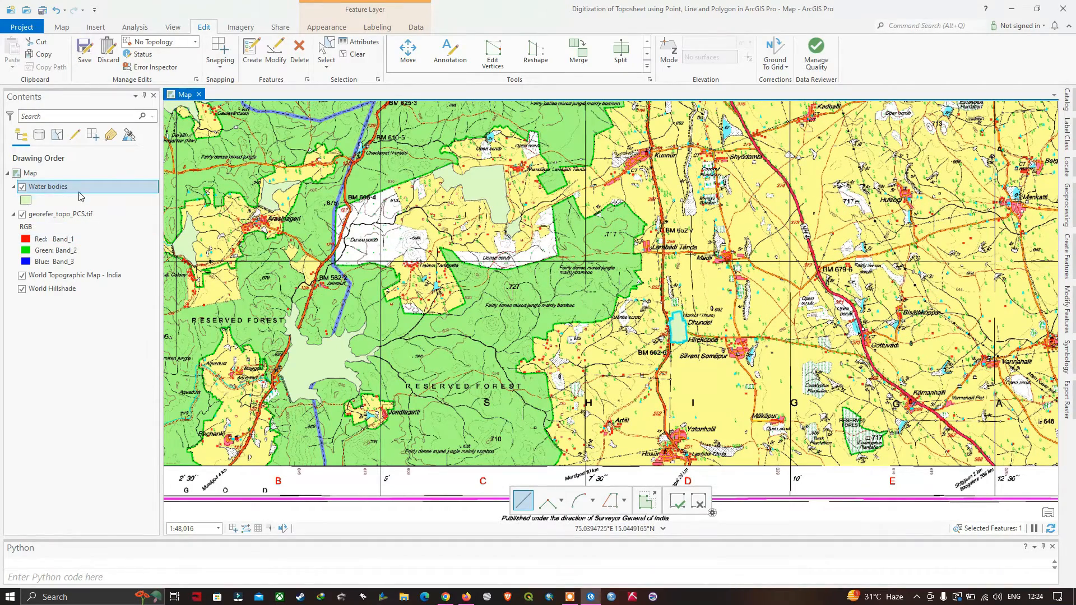
{"action": "right_click", "coordinate": [47, 189]}
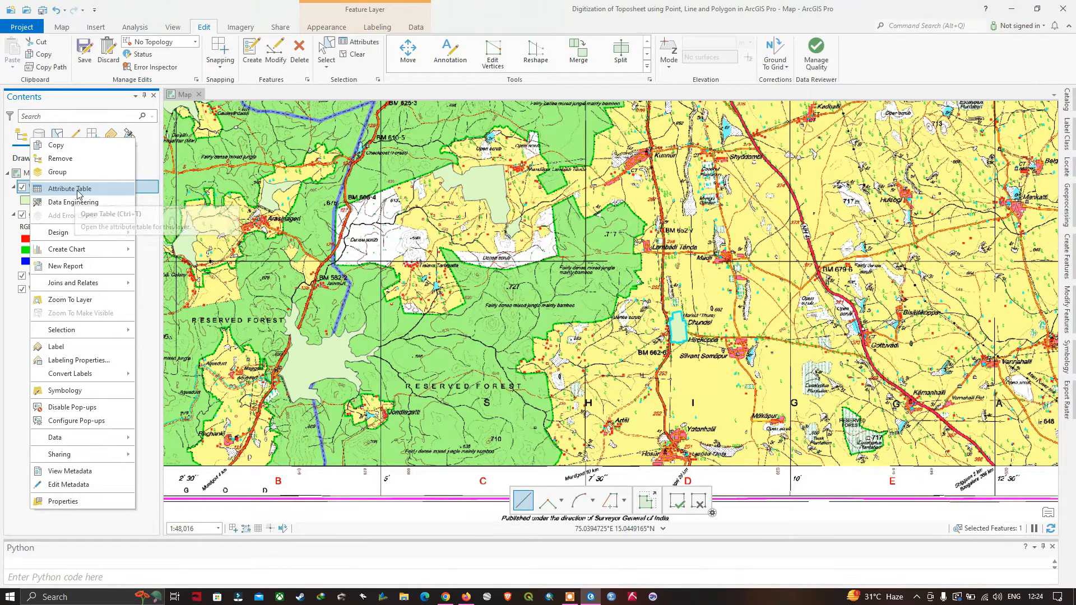
{"action": "left_click", "coordinate": [78, 195]}
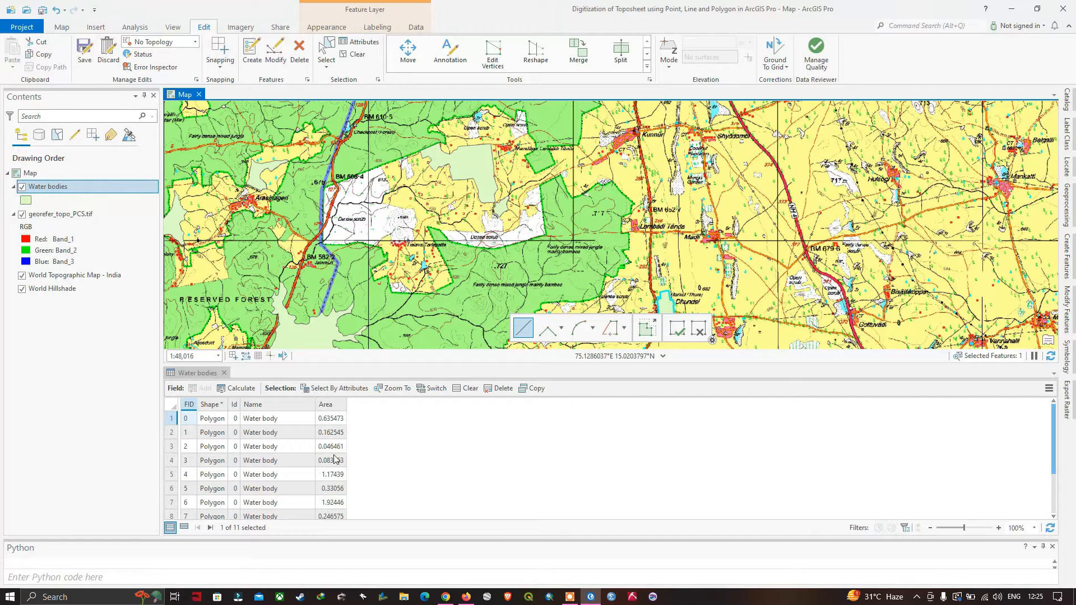
Identify the polygon with FID 9 on the map and set its Name to Dense Scrub.
{"action": "scroll", "coordinate": [264, 493], "scroll_direction": "down", "scroll_amount": 2}
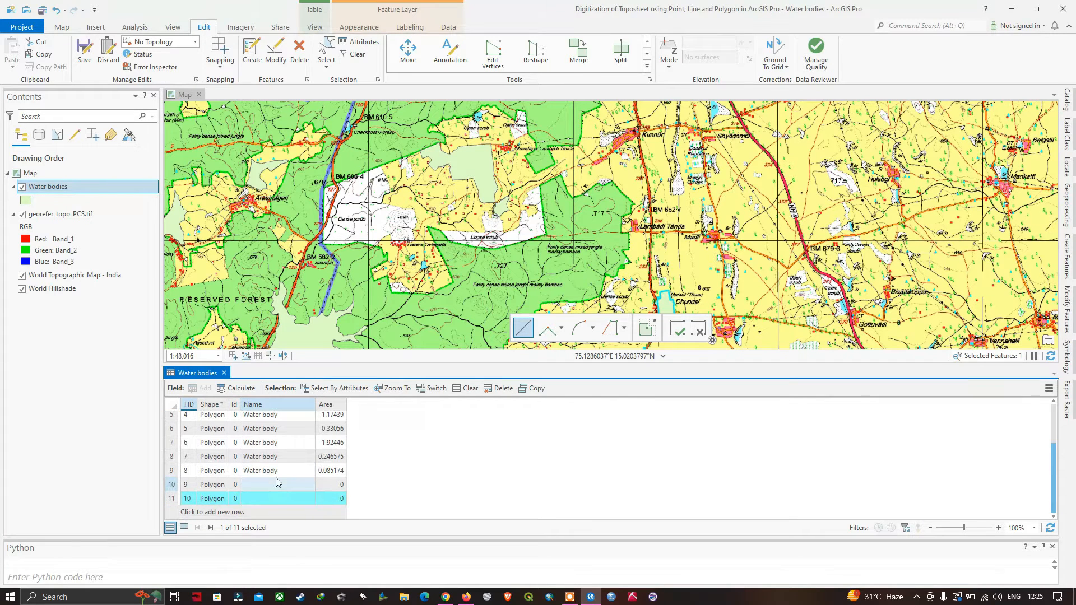
{"action": "double_click", "coordinate": [267, 482]}
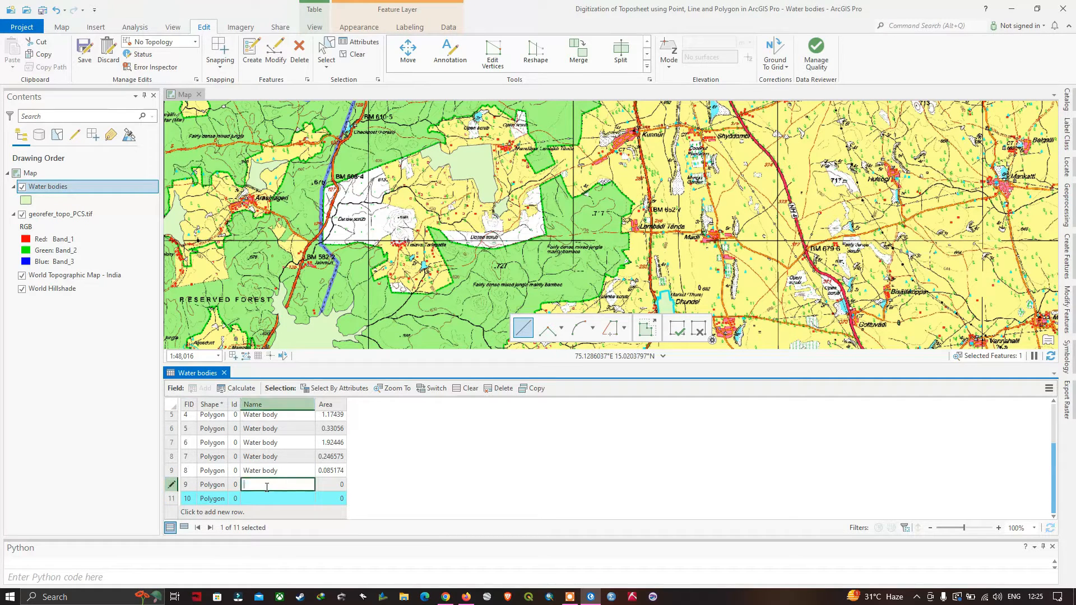
{"action": "left_click", "coordinate": [170, 488]}
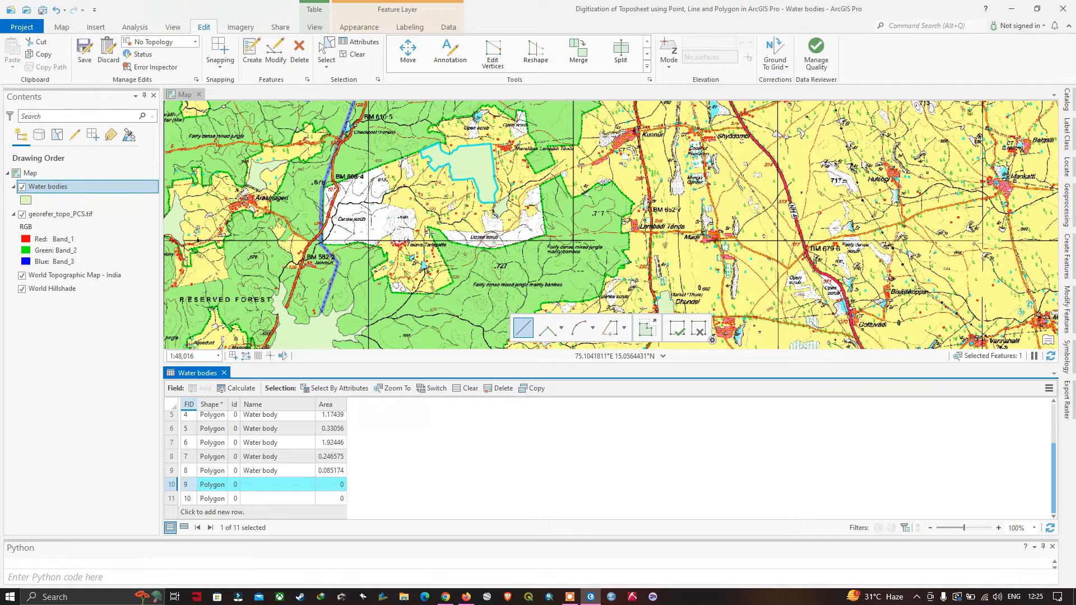
{"action": "left_click", "coordinate": [259, 483]}
{"action": "left_click", "coordinate": [260, 483]}
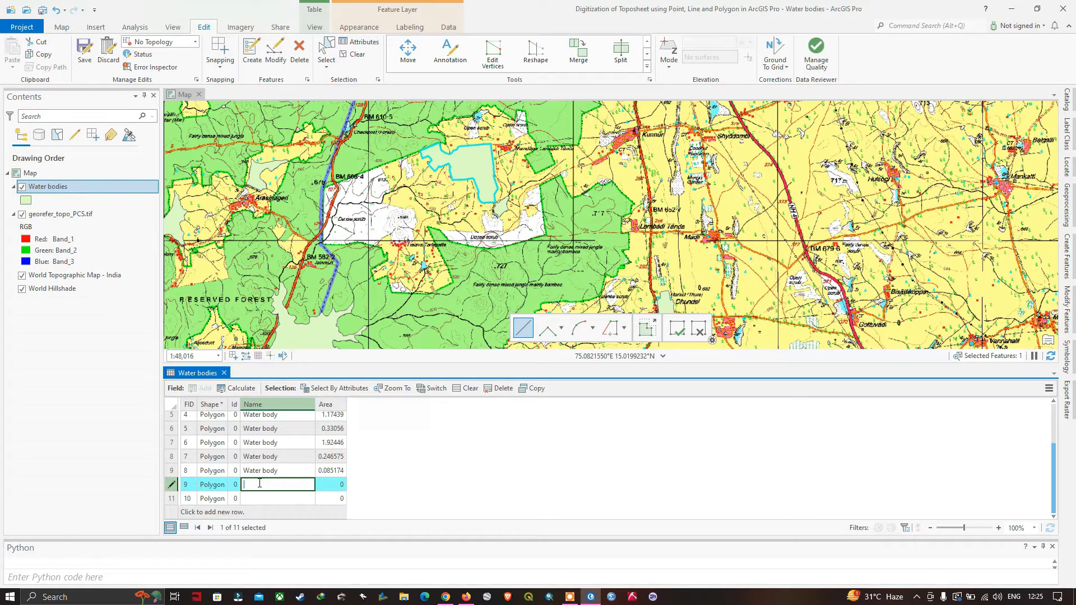
{"action": "type", "text": "Dense Scrub"}
Identify the polygon with FID 10 on the map and set its Name to Settlement.
{"action": "left_click", "coordinate": [268, 502]}
{"action": "left_click", "coordinate": [267, 500]}
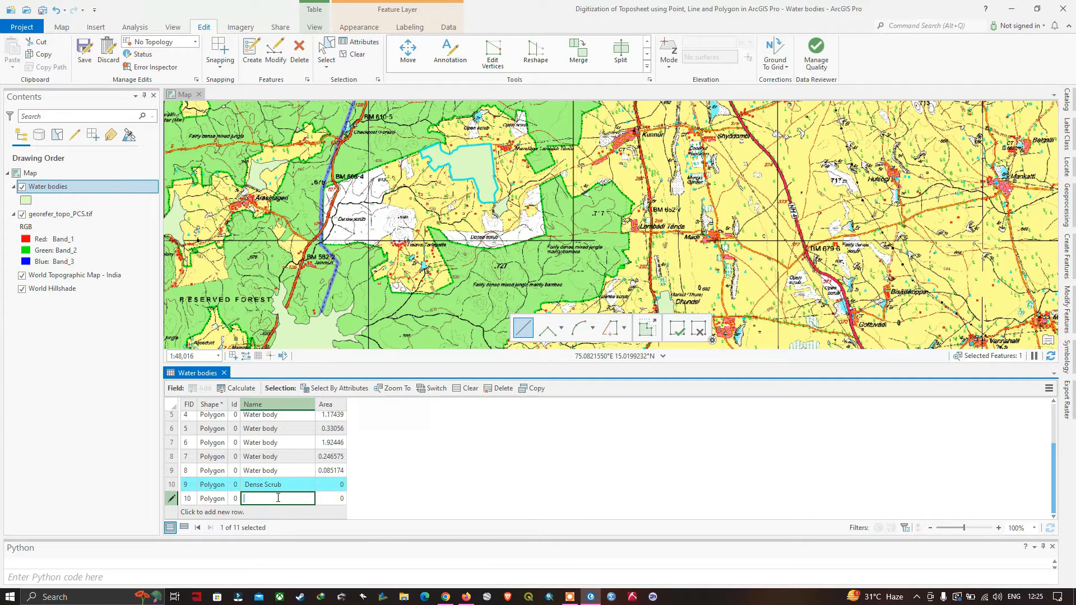
{"action": "left_click", "coordinate": [172, 501]}
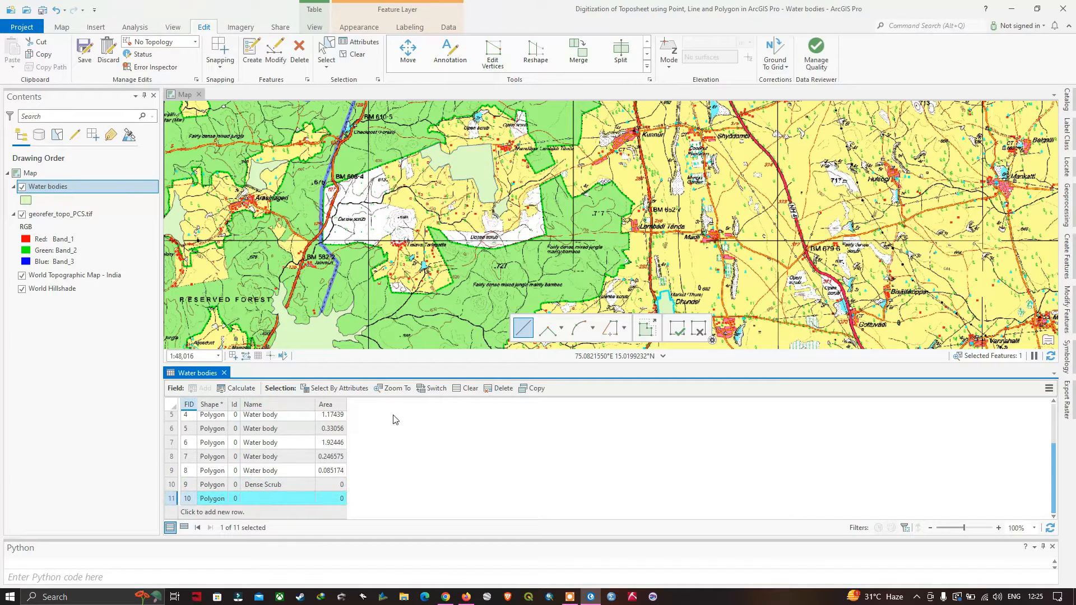
{"action": "scroll", "coordinate": [694, 284], "scroll_direction": "down", "scroll_amount": 2}
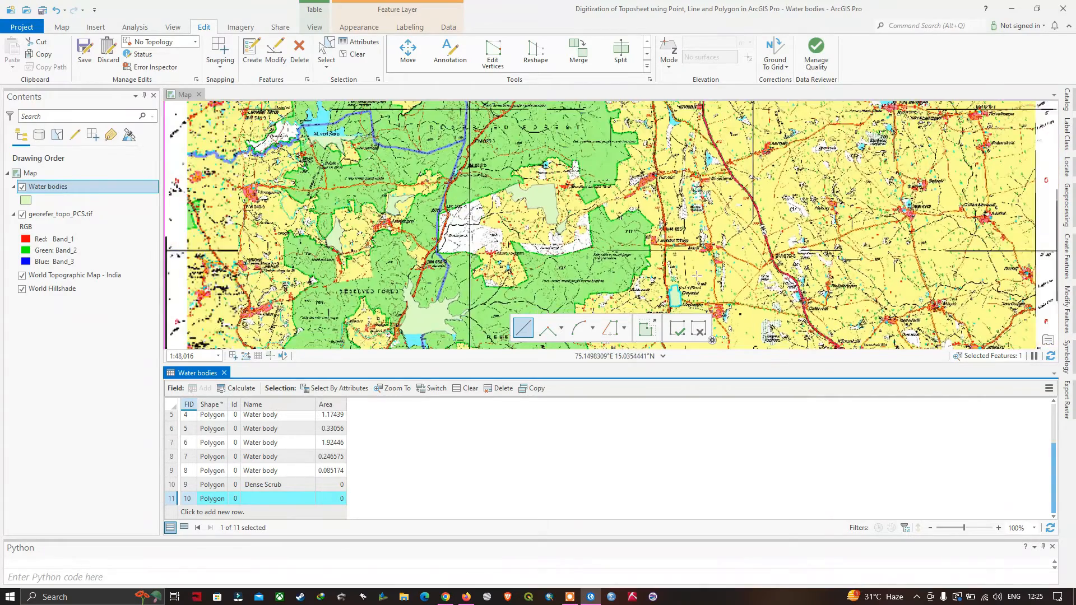
{"action": "scroll", "coordinate": [693, 291], "scroll_direction": "up", "scroll_amount": 2}
{"action": "scroll", "coordinate": [694, 291], "scroll_direction": "up", "scroll_amount": 4}
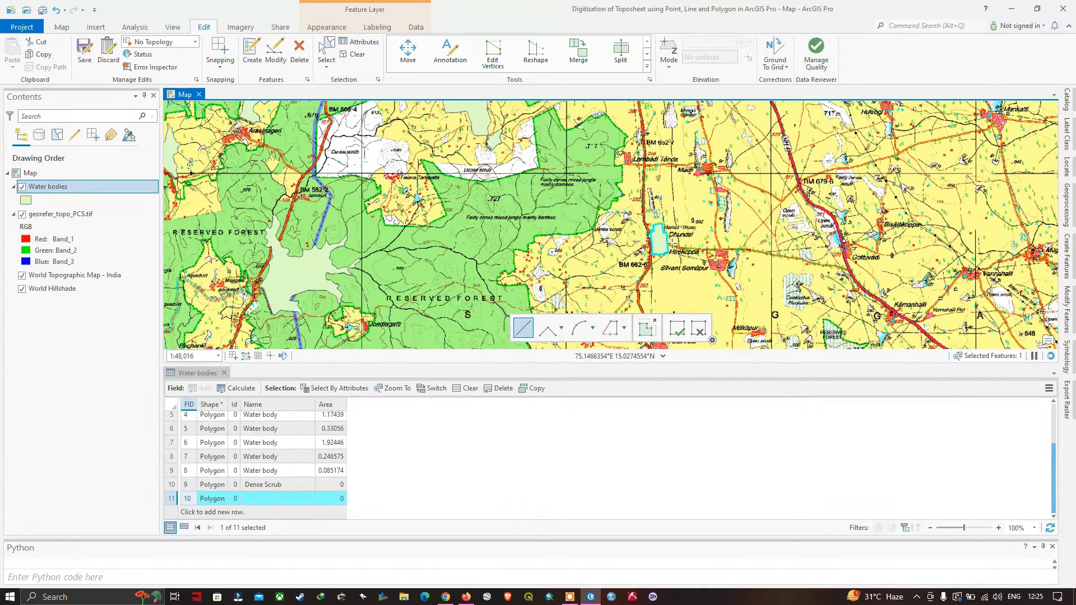
{"action": "scroll", "coordinate": [672, 243], "scroll_direction": "up", "scroll_amount": 4}
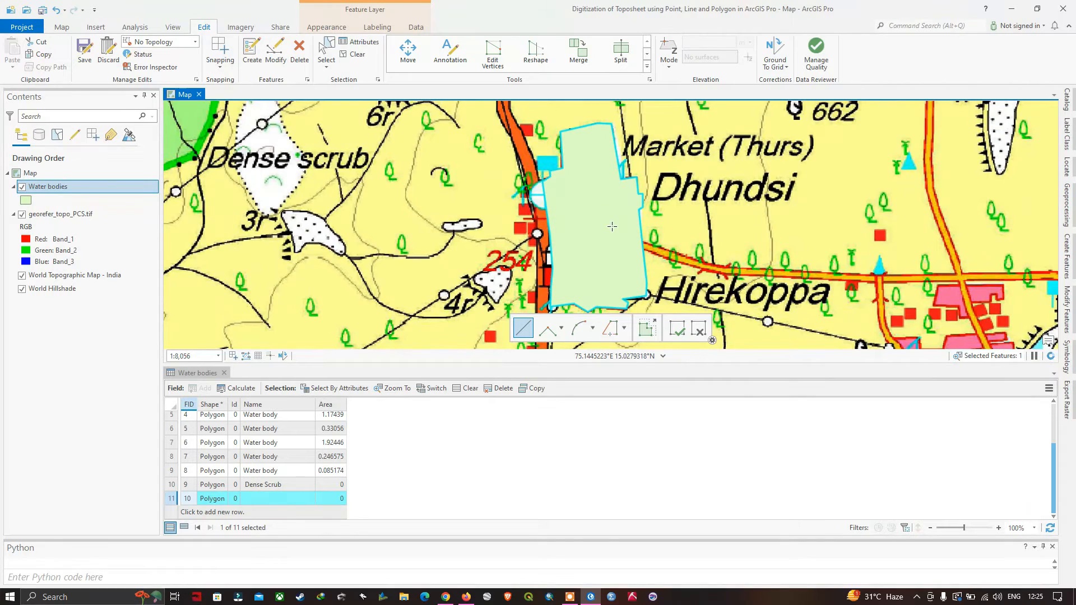
{"action": "left_click", "coordinate": [257, 498]}
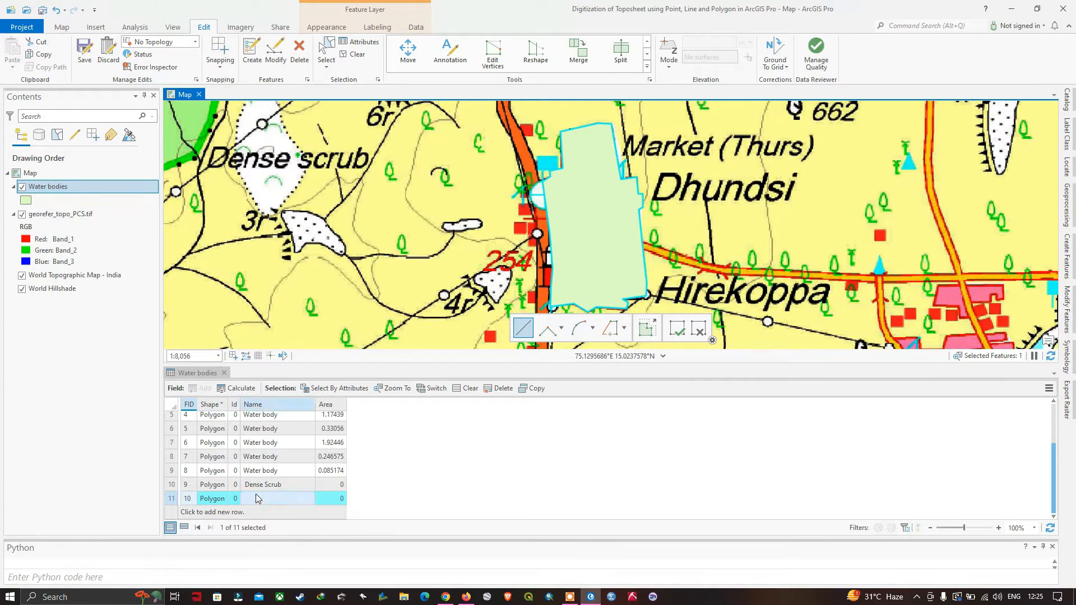
{"action": "left_click", "coordinate": [258, 499]}
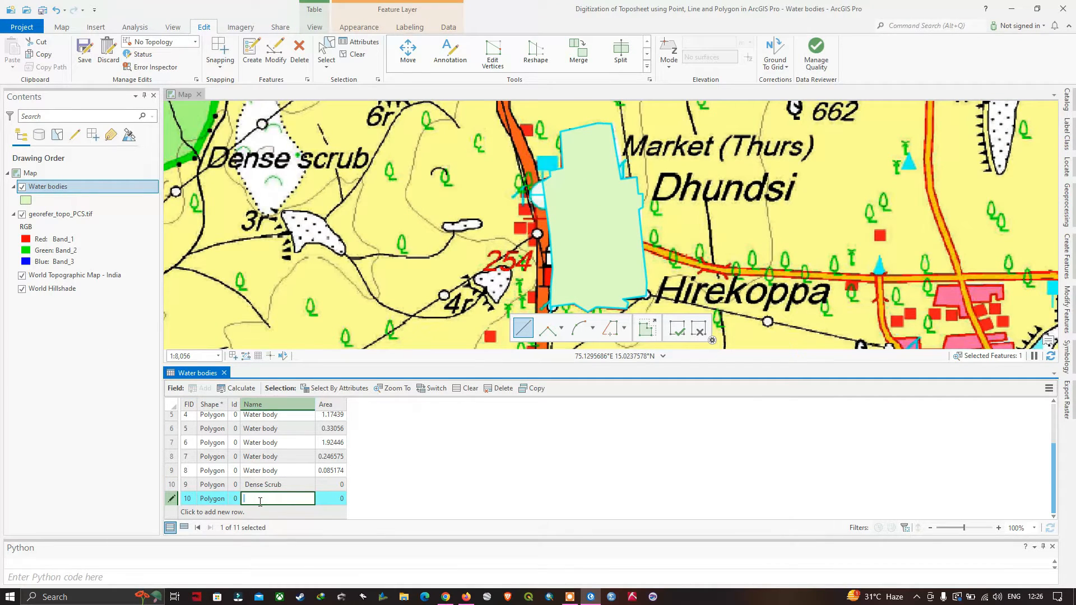
{"action": "type", "text": "Settlement"}
Calculate the Area field's geometry as area in square kilometers, using the georefer_topo_PCS.tif coordinate system, WGS_1984_UTM_Zone_43N.
{"action": "right_click", "coordinate": [335, 406]}
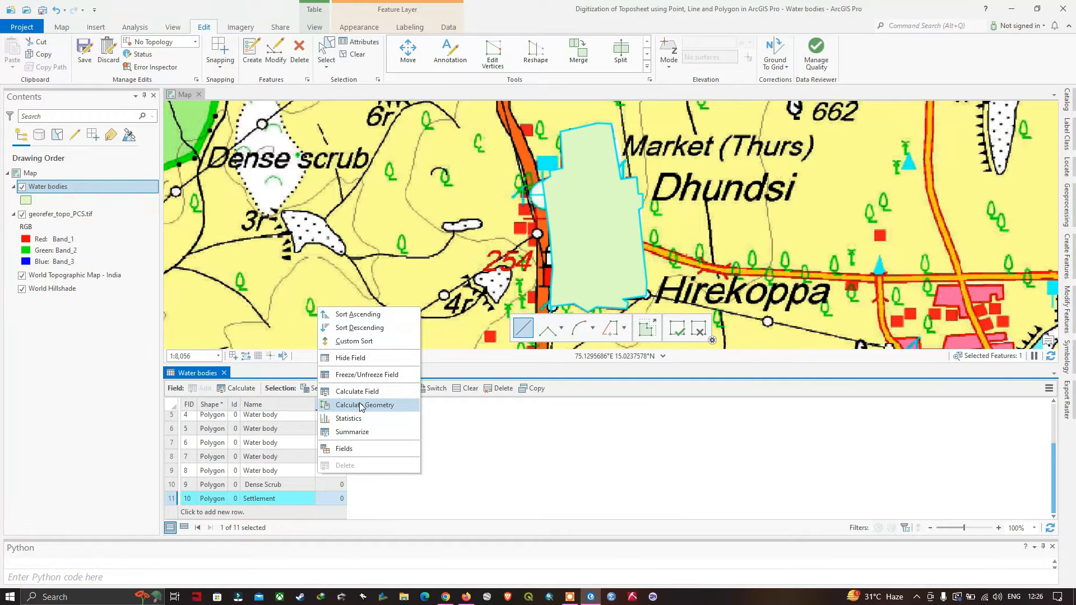
{"action": "left_click", "coordinate": [362, 406]}
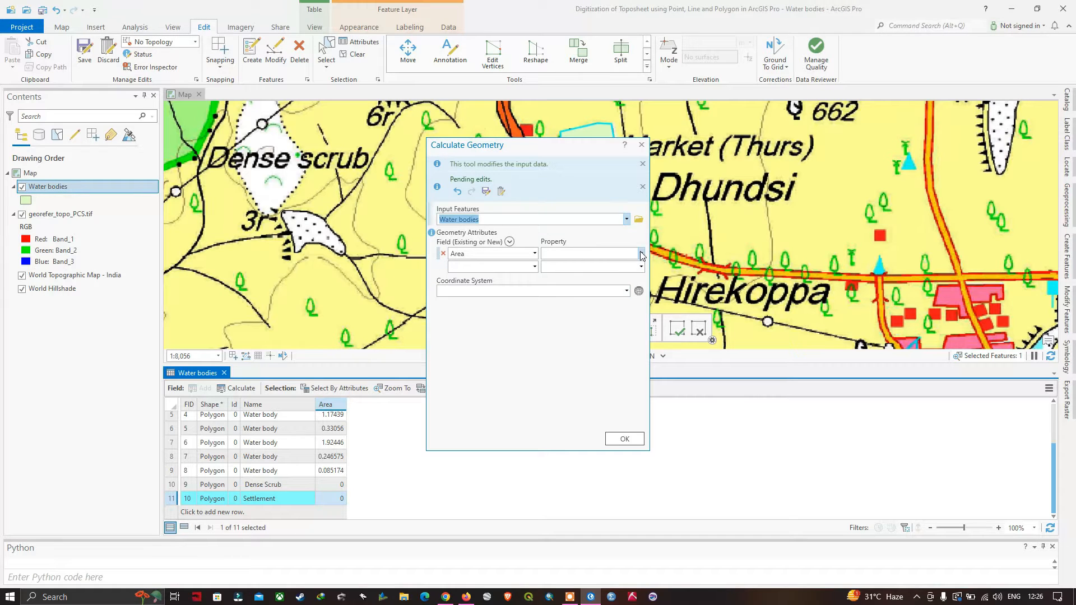
{"action": "left_click", "coordinate": [643, 256]}
{"action": "left_click", "coordinate": [652, 268]}
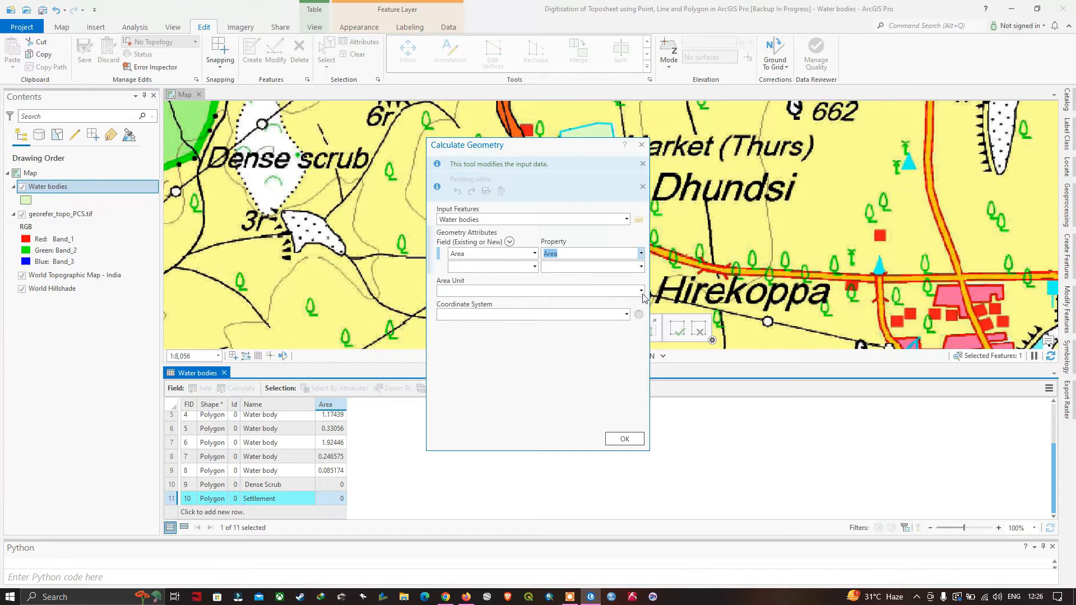
{"action": "left_click", "coordinate": [641, 292]}
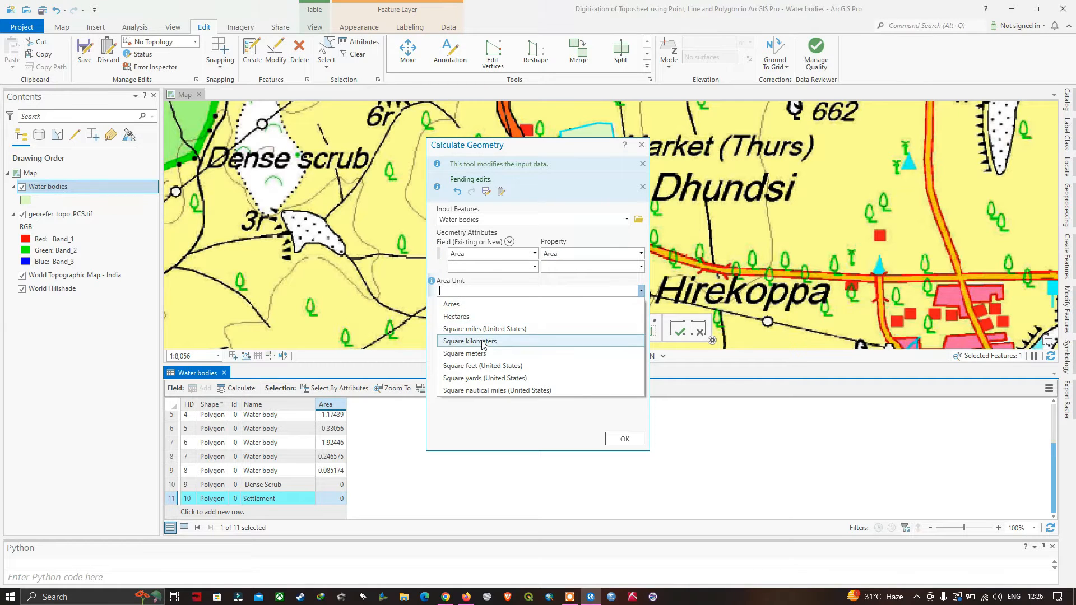
{"action": "left_click", "coordinate": [483, 341]}
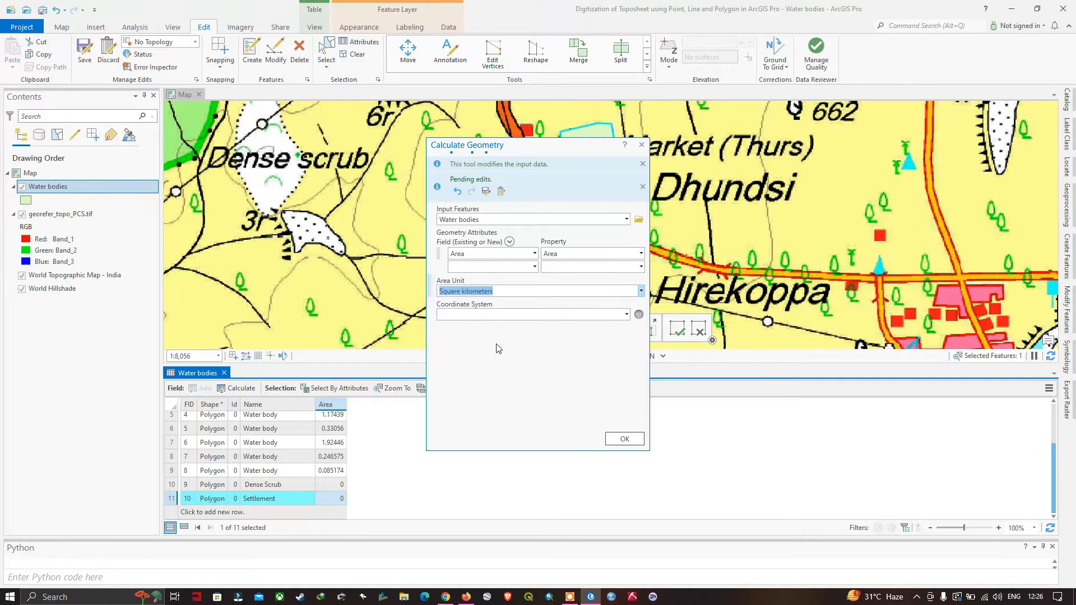
{"action": "left_click", "coordinate": [627, 316]}
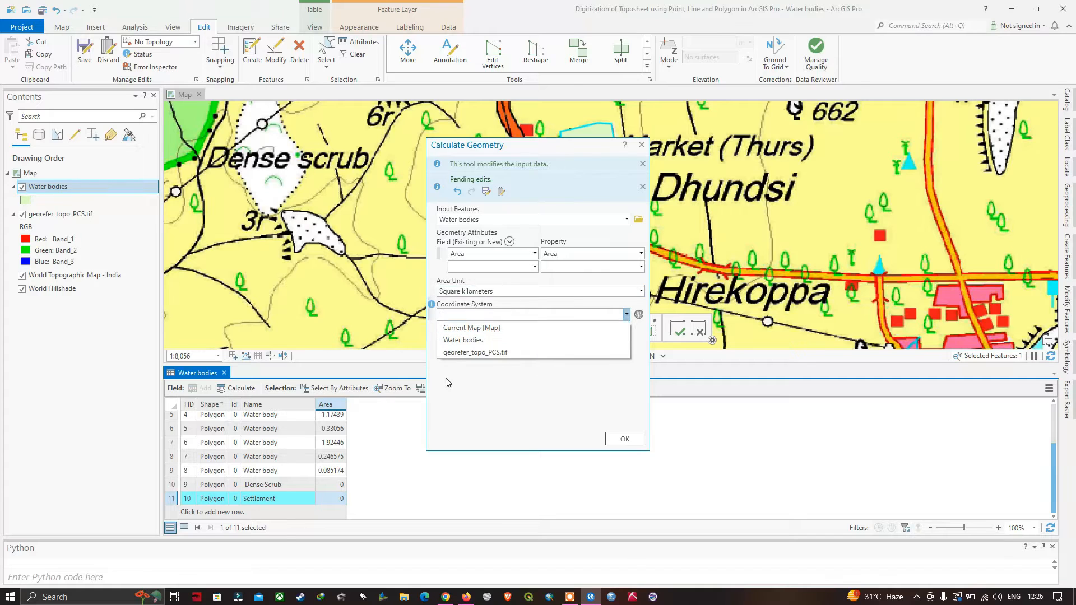
{"action": "left_click", "coordinate": [479, 352]}
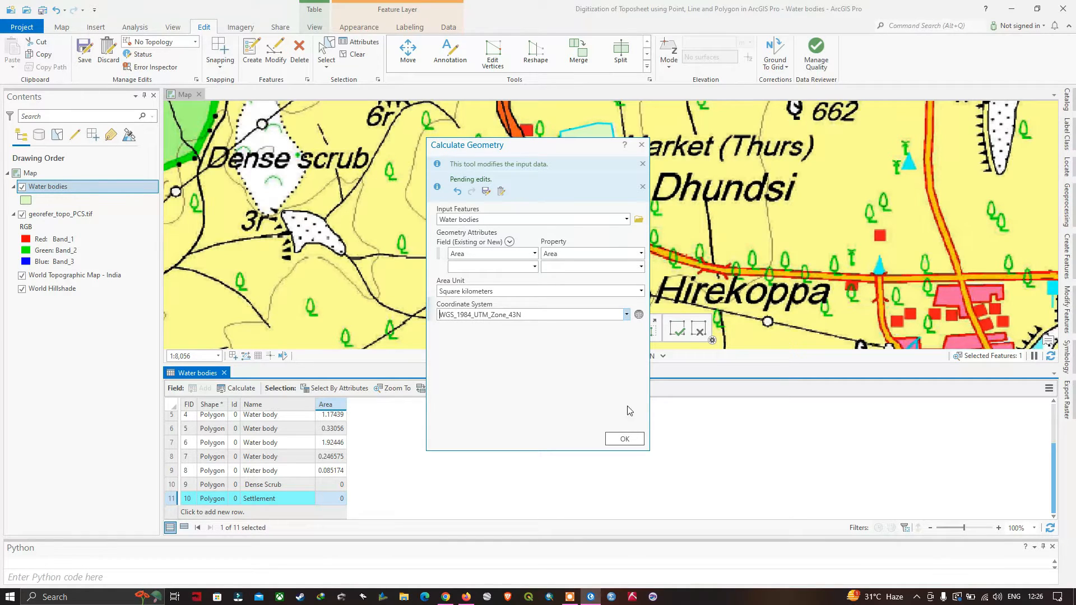
{"action": "left_click", "coordinate": [631, 439]}
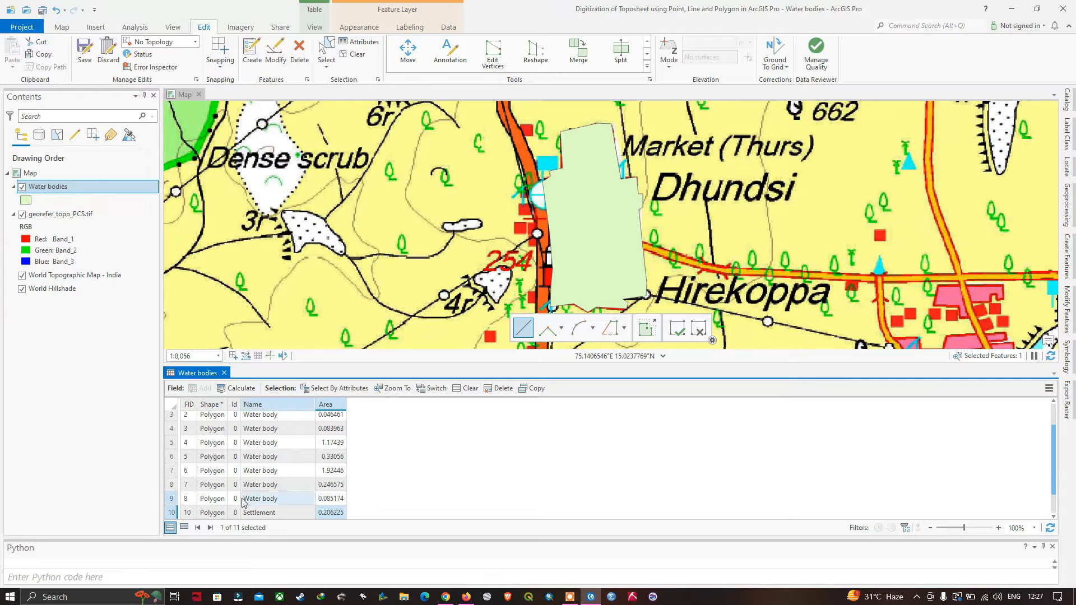
{"action": "scroll", "coordinate": [262, 504], "scroll_direction": "down", "scroll_amount": 1}
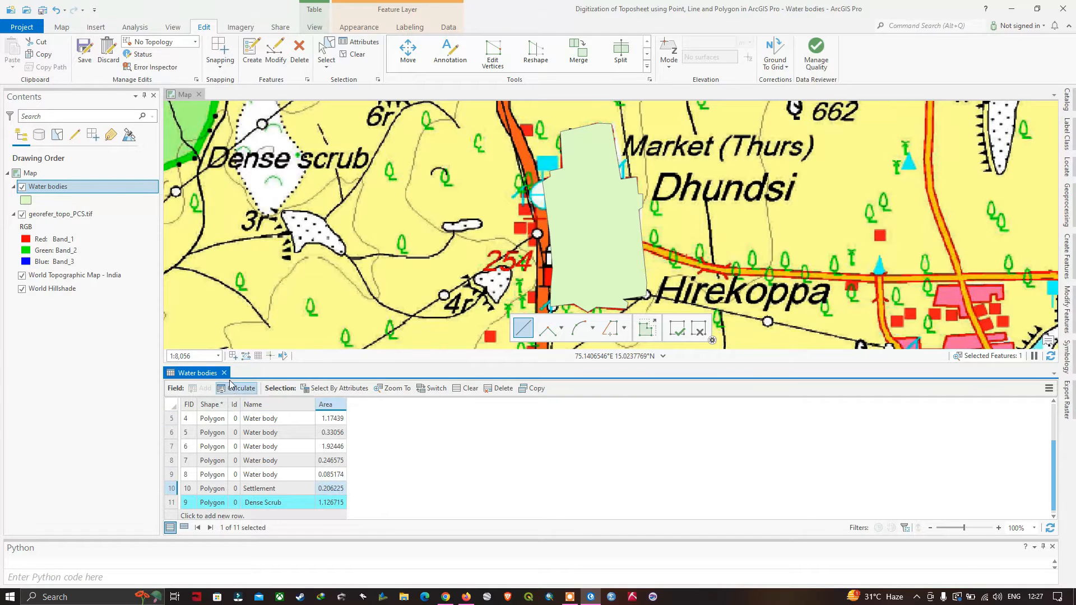
Save all edits to the Water bodies layer and close its attribute table.
{"action": "left_click", "coordinate": [85, 50]}
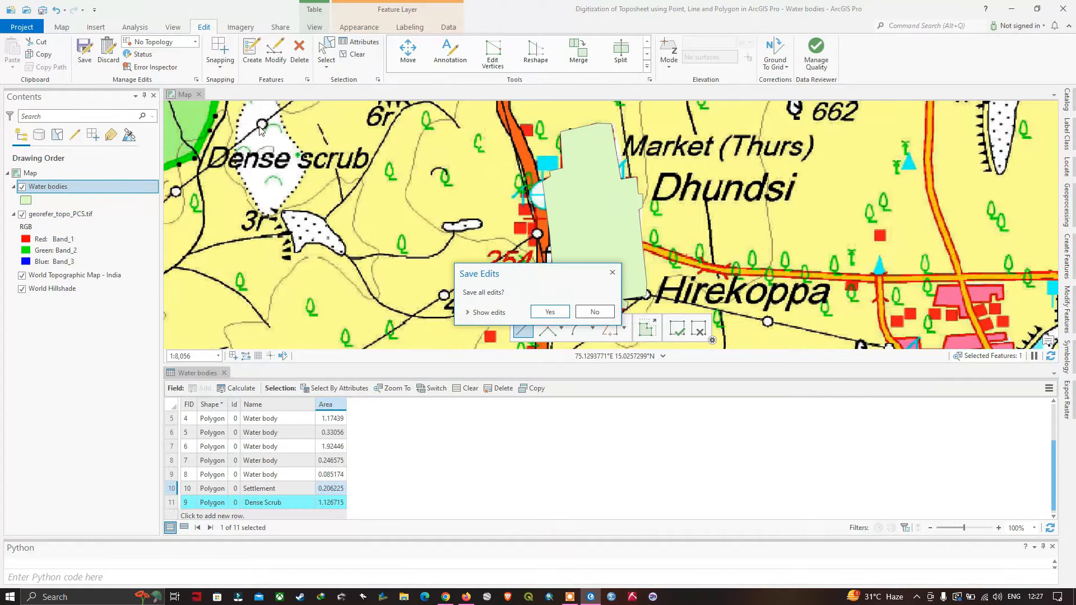
{"action": "left_click", "coordinate": [550, 312]}
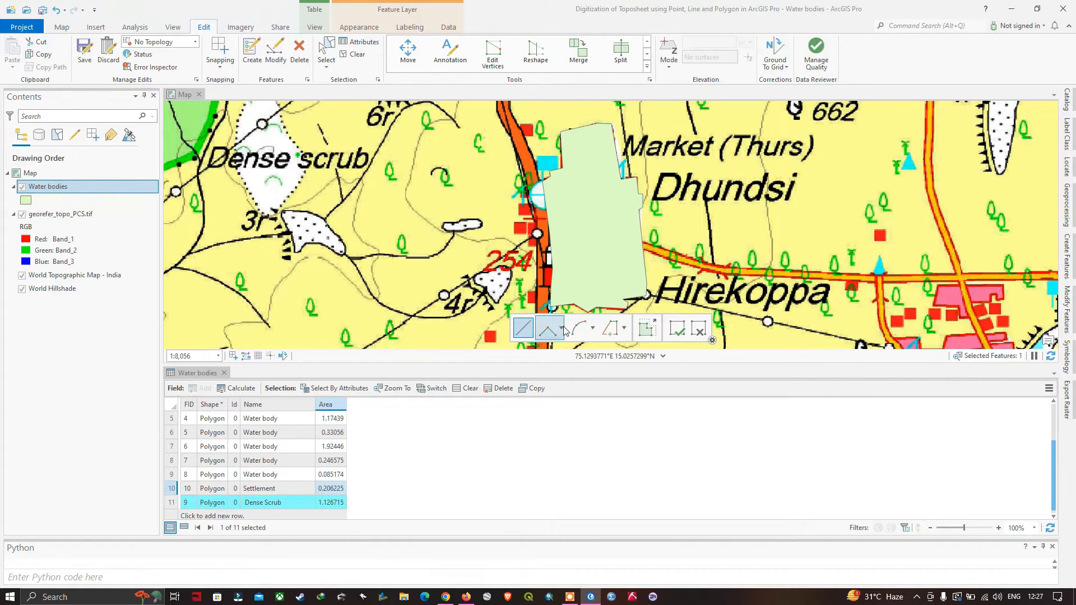
{"action": "left_click", "coordinate": [224, 372]}
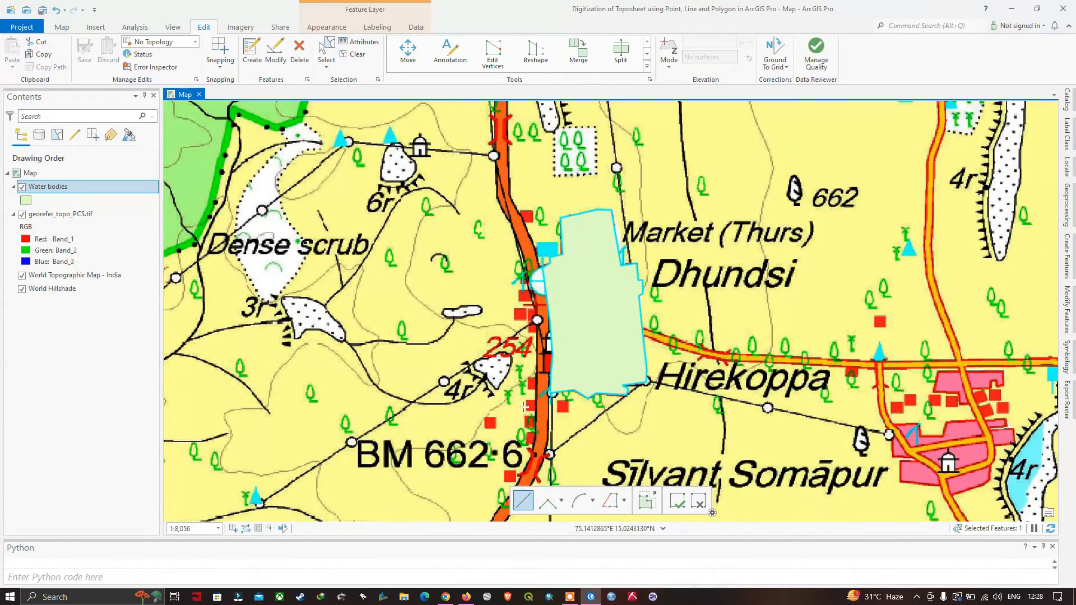
Clear the feature selection and hide the georefer_topo_PCS.tif raster so the digitized polygons show over the basemap.
{"action": "scroll", "coordinate": [525, 402], "scroll_direction": "down", "scroll_amount": 2}
{"action": "scroll", "coordinate": [525, 402], "scroll_direction": "down", "scroll_amount": 3}
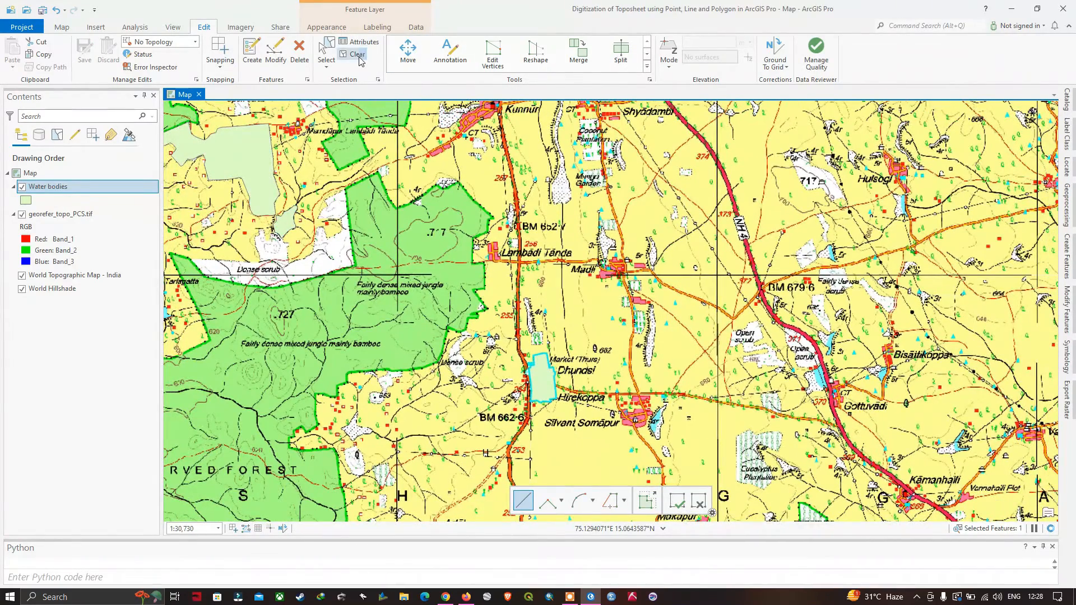
{"action": "left_click", "coordinate": [353, 55]}
{"action": "scroll", "coordinate": [548, 353], "scroll_direction": "down", "scroll_amount": 2}
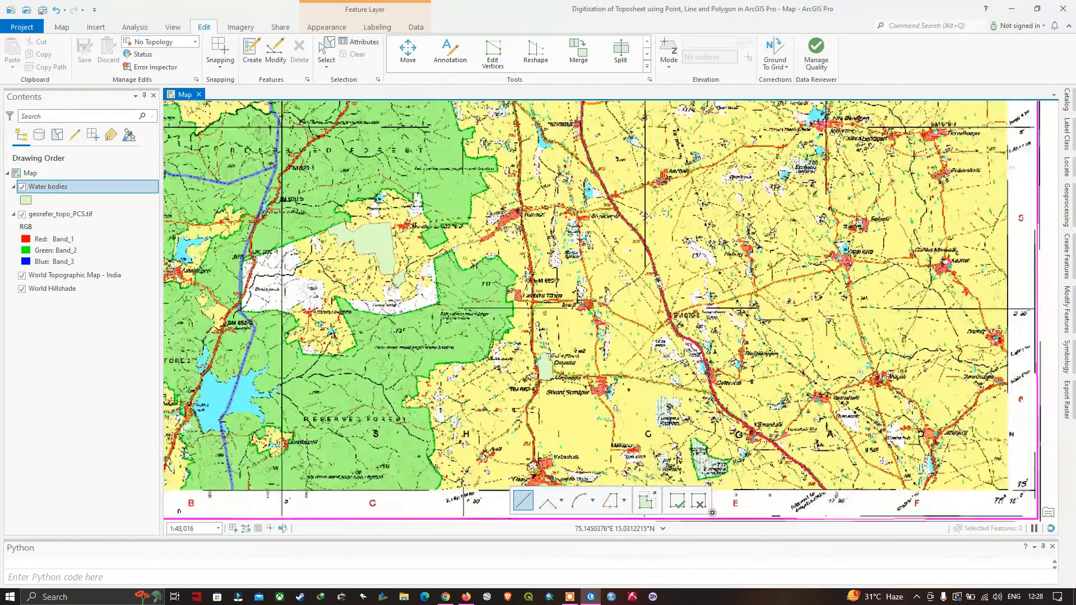
{"action": "scroll", "coordinate": [549, 354], "scroll_direction": "down", "scroll_amount": 1}
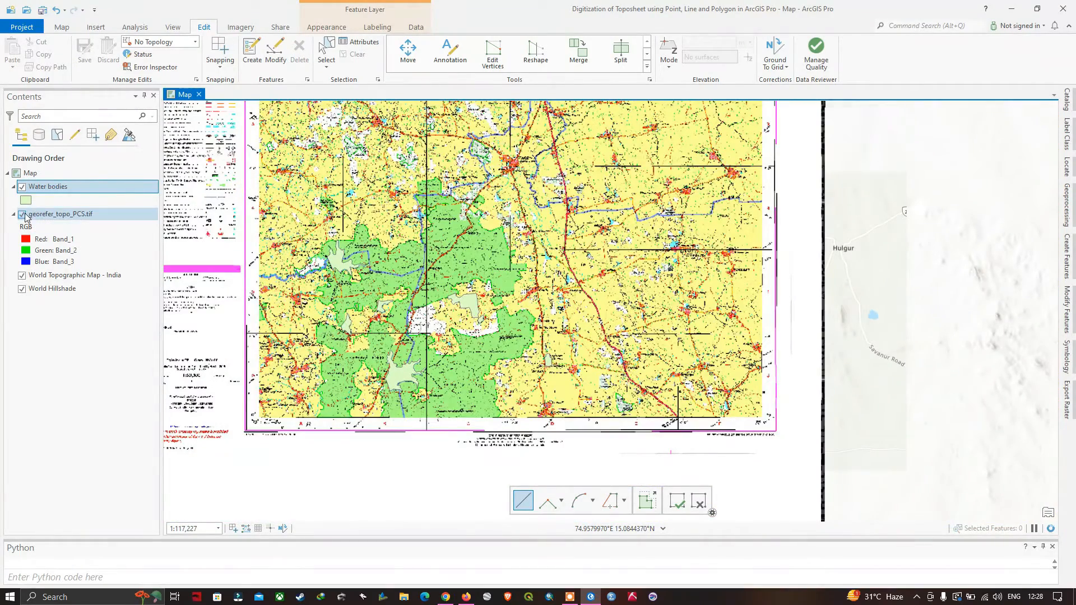
{"action": "left_click", "coordinate": [23, 214]}
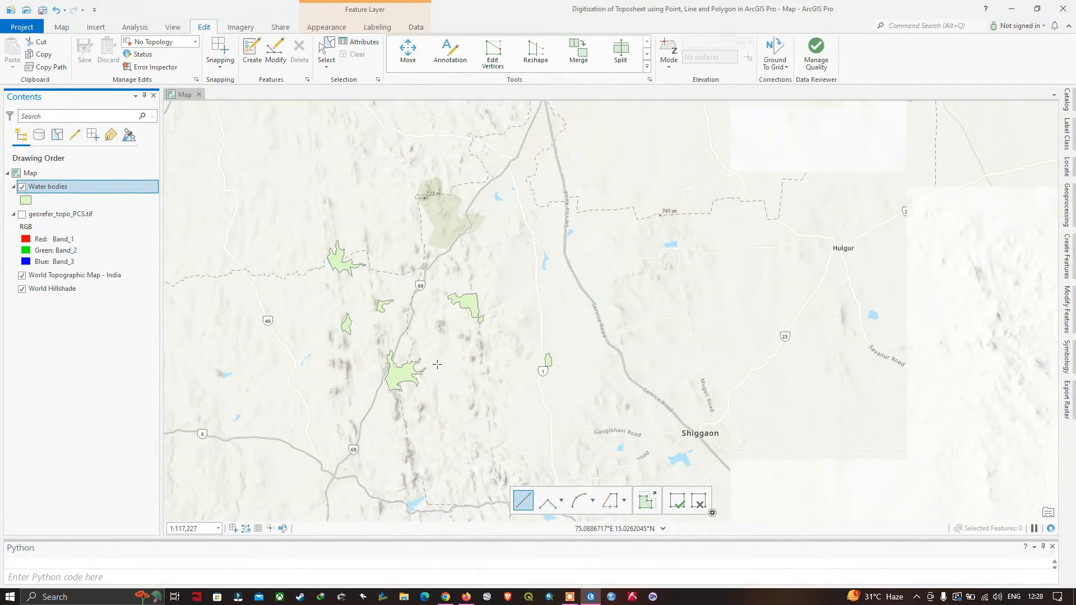
{"action": "scroll", "coordinate": [437, 365], "scroll_direction": "up", "scroll_amount": 1}
{"action": "scroll", "coordinate": [470, 370], "scroll_direction": "up", "scroll_amount": 1}
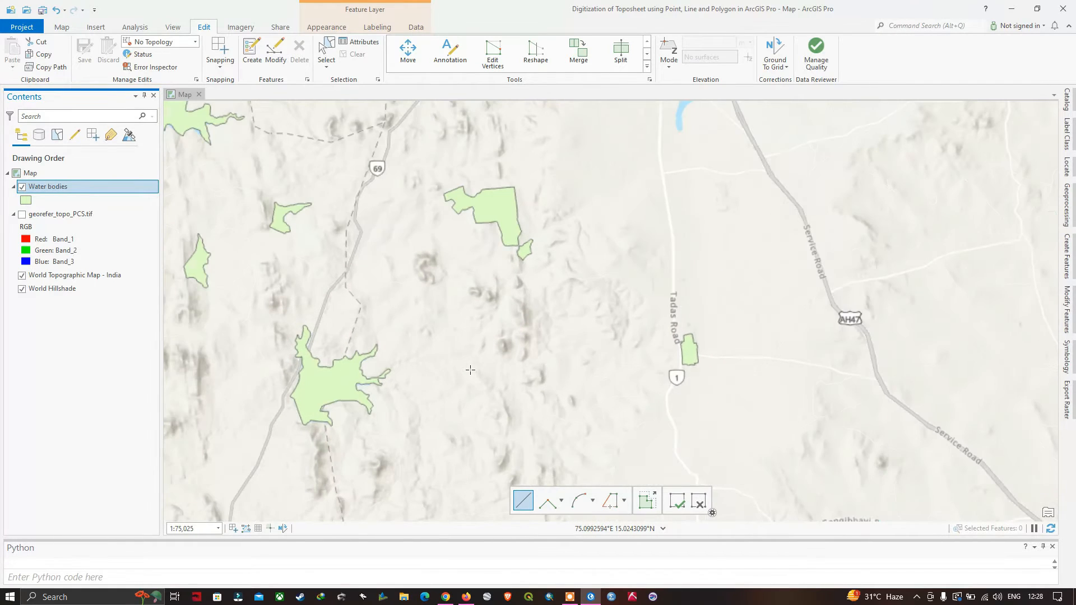
{"action": "left_click_drag", "start_coordinate": [475, 367], "coordinate": [599, 405]}
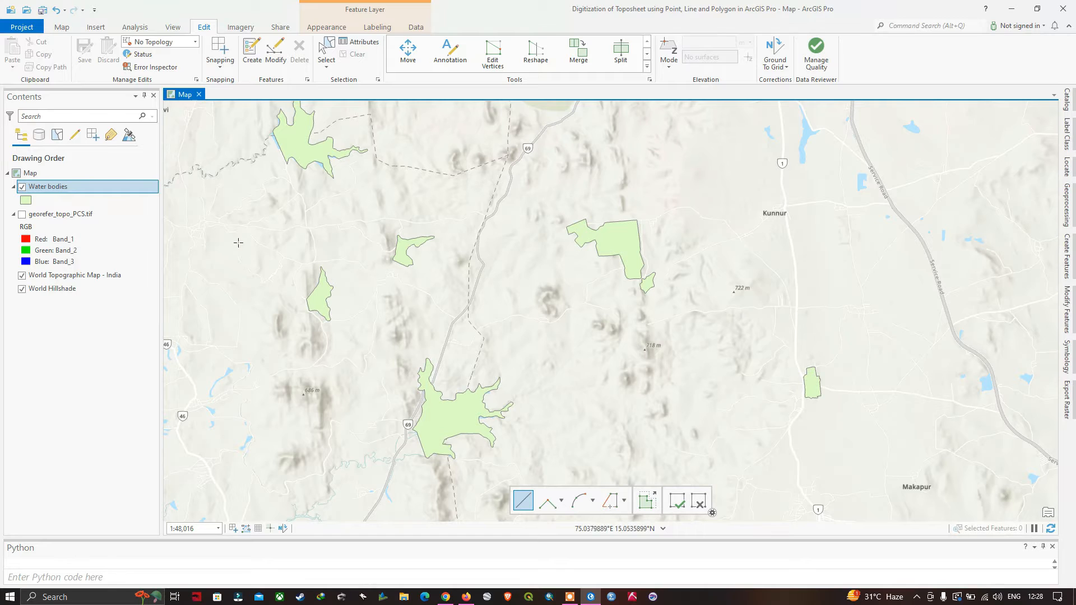
Symbolize the Water bodies layer with Unique Values based on the Name field.
{"action": "right_click", "coordinate": [50, 188]}
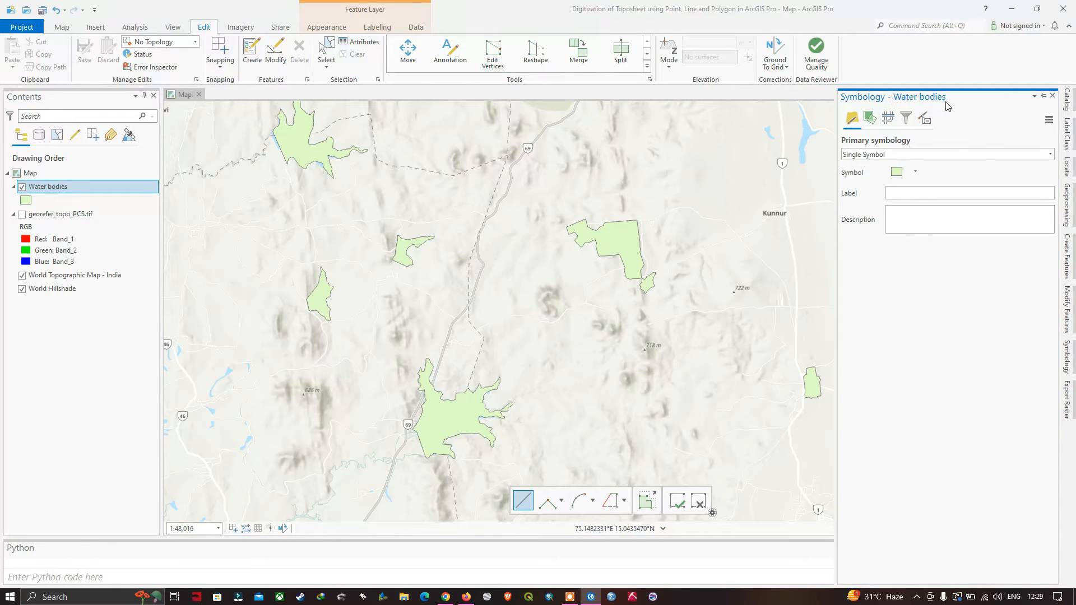
{"action": "left_click", "coordinate": [1050, 156]}
{"action": "left_click", "coordinate": [950, 147]}
{"action": "left_click", "coordinate": [1050, 155]}
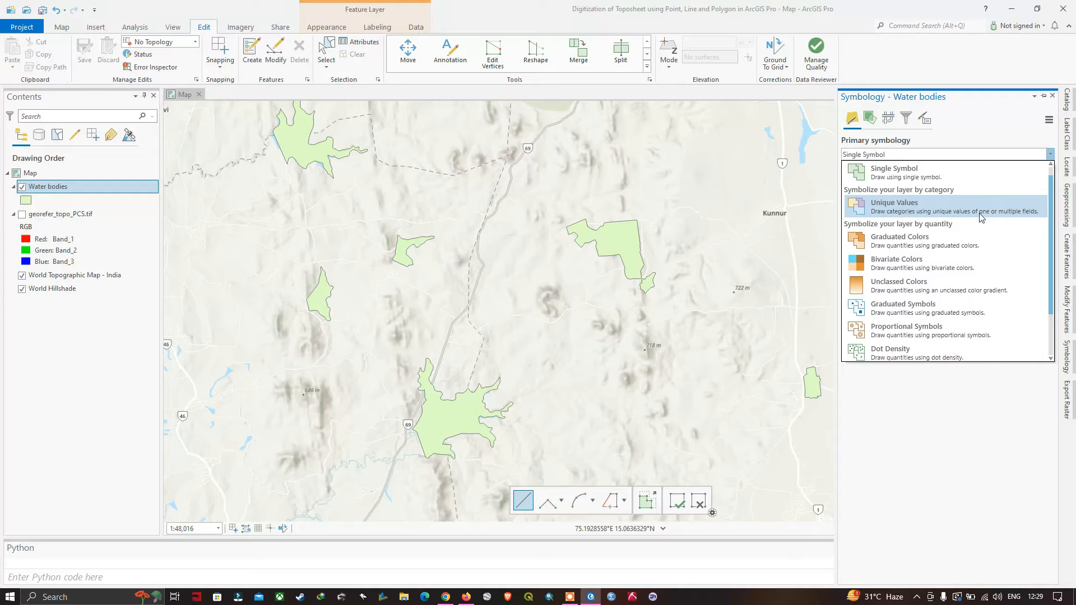
{"action": "left_click", "coordinate": [898, 211]}
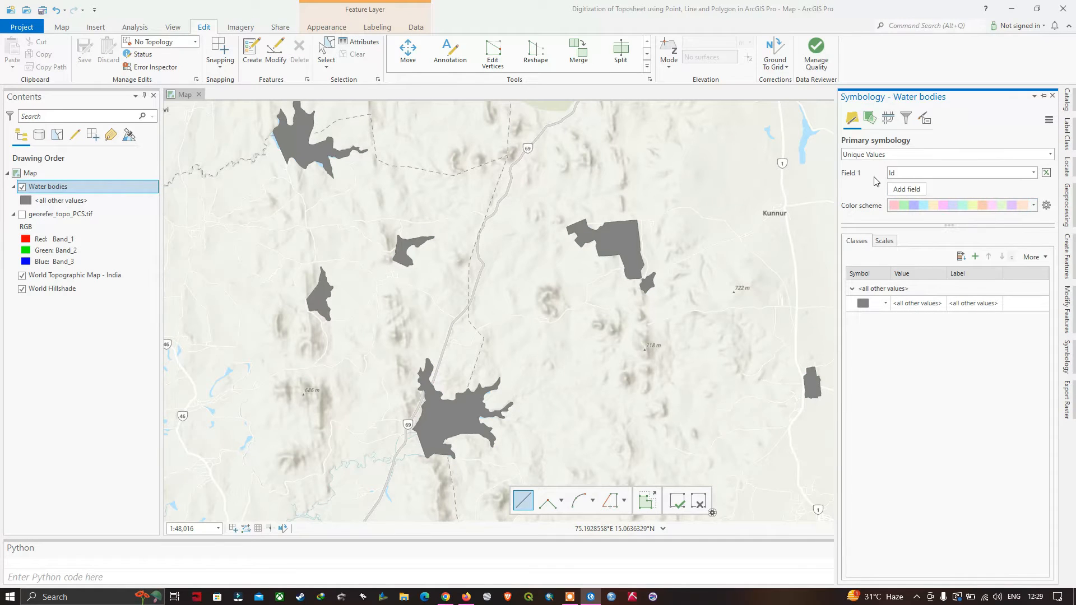
{"action": "left_click", "coordinate": [1033, 173]}
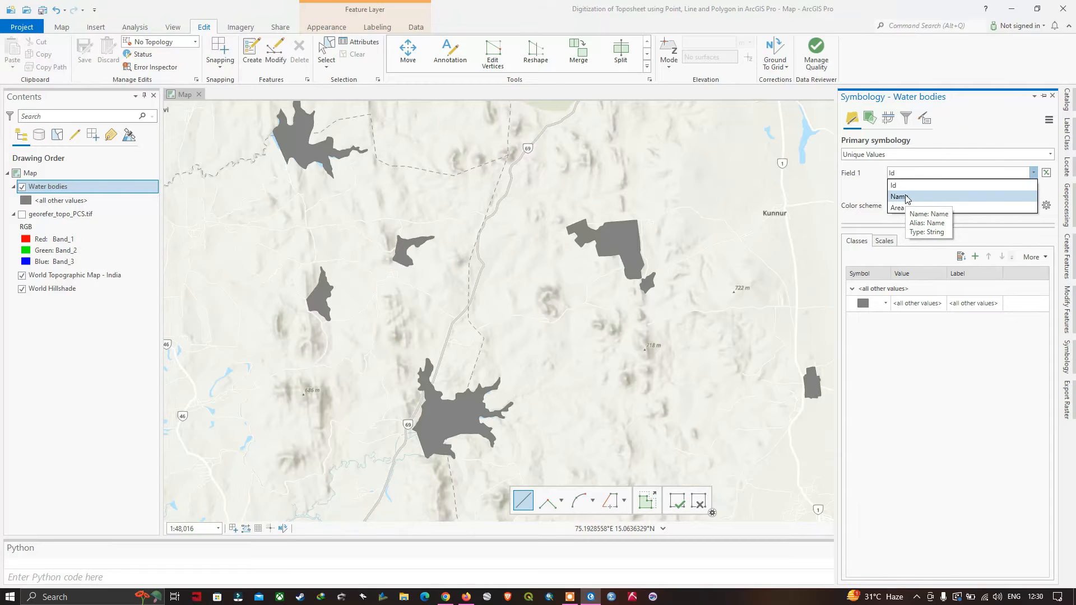
{"action": "left_click", "coordinate": [900, 197]}
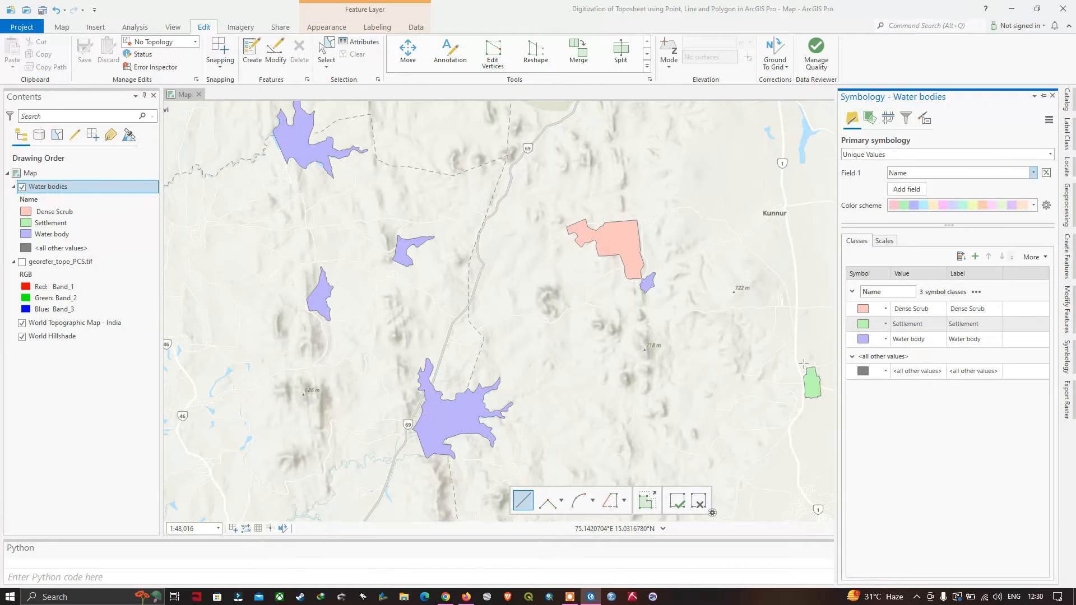
Set the Water body class symbol to Blue (Bright) from the ArcGIS 2D gallery.
{"action": "left_click", "coordinate": [889, 310]}
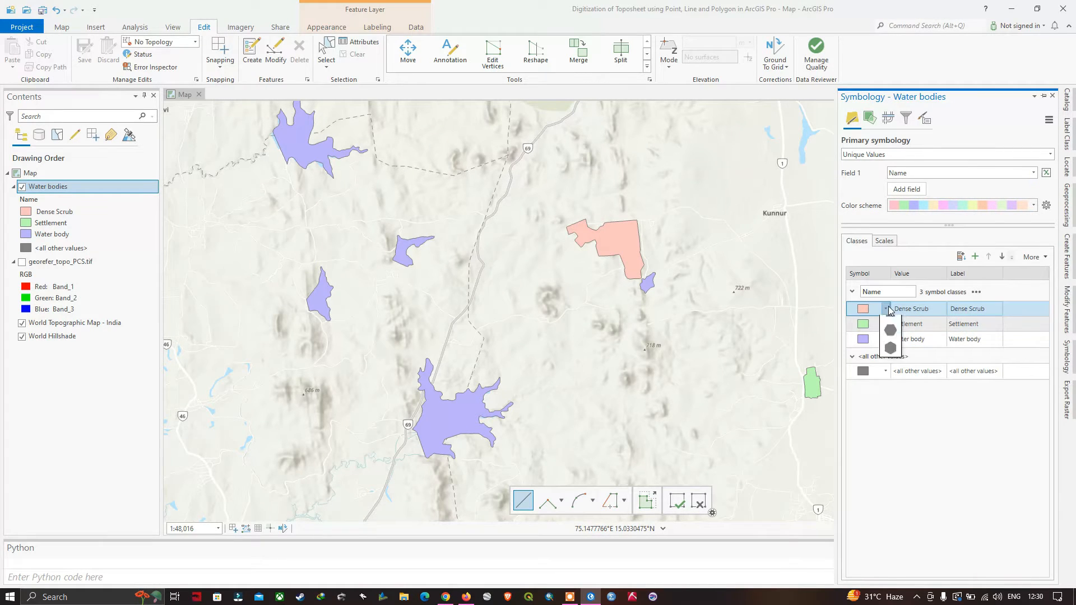
{"action": "left_click", "coordinate": [891, 310]}
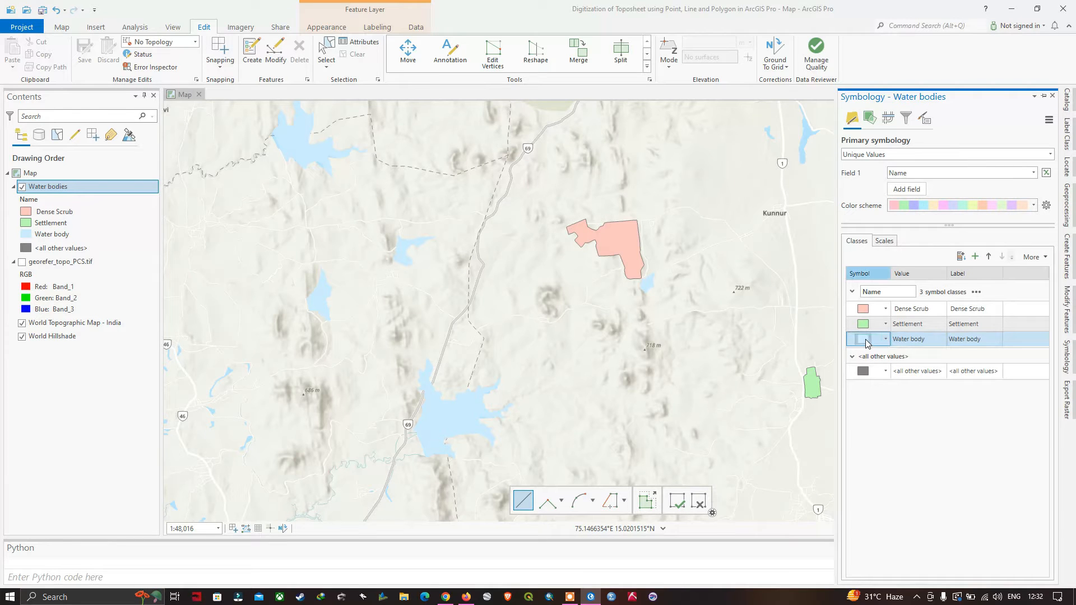
{"action": "left_click", "coordinate": [867, 341]}
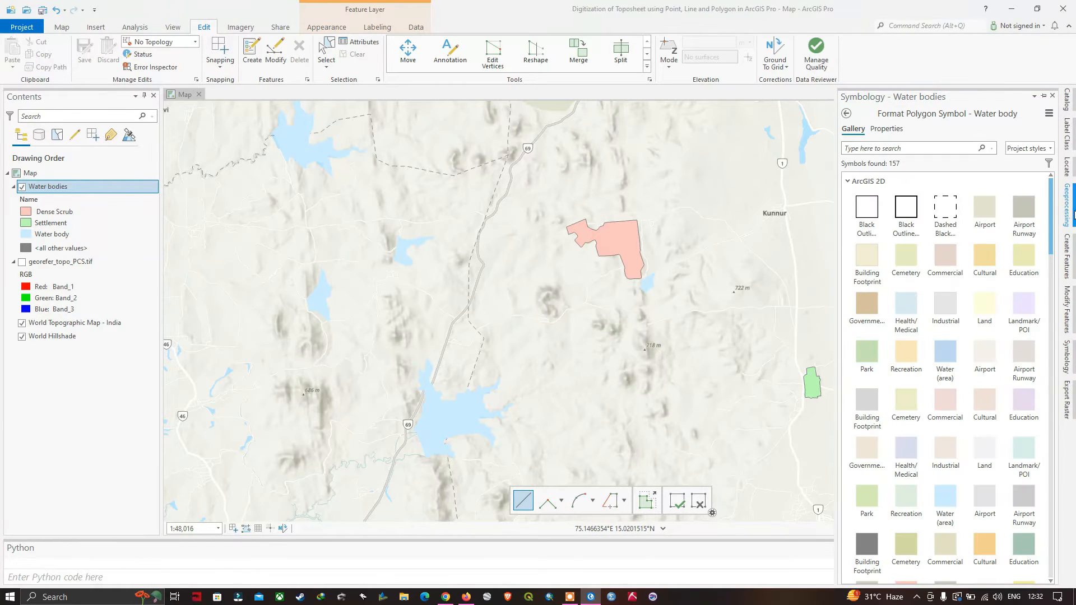
{"action": "left_click", "coordinate": [1062, 205]}
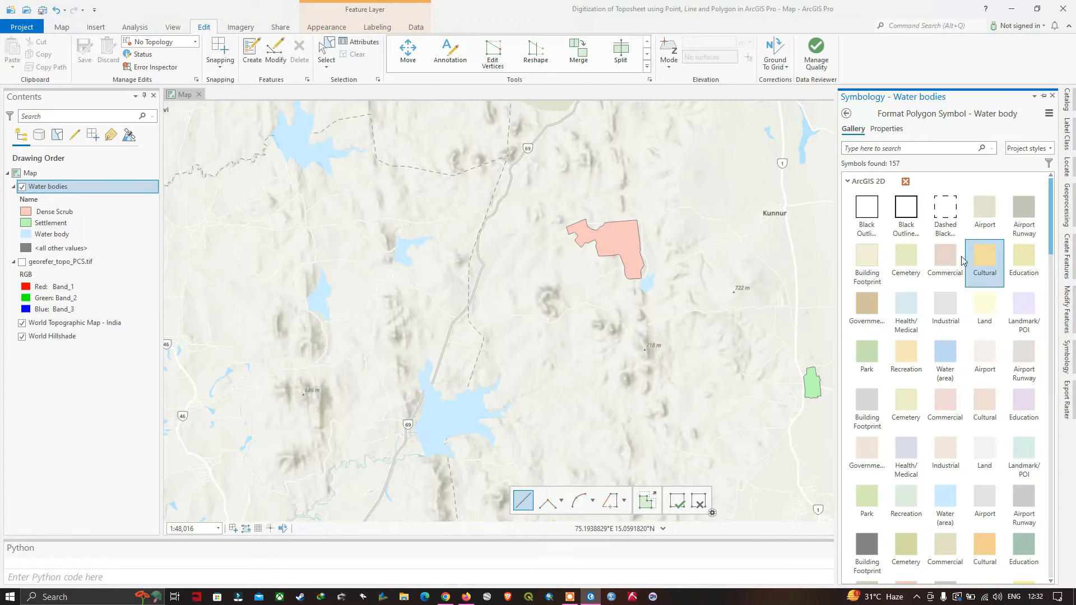
{"action": "mouse_move", "coordinate": [1052, 211]}
{"action": "left_mouse_down"}
{"action": "mouse_move", "coordinate": [1055, 328]}
{"action": "mouse_move", "coordinate": [1053, 279]}
{"action": "left_mouse_up"}
{"action": "left_click", "coordinate": [1032, 289]}
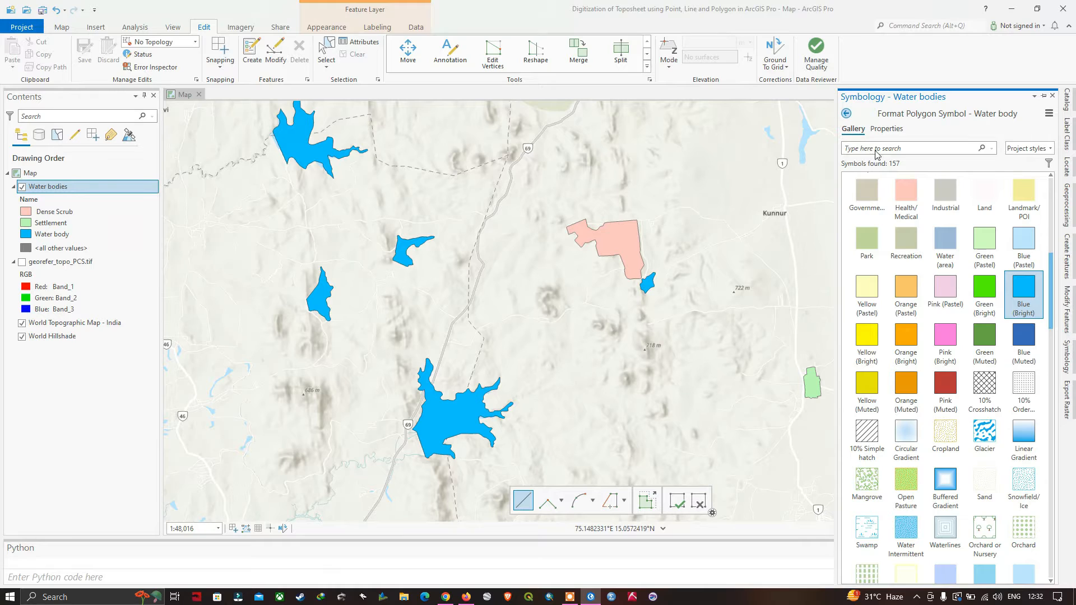
{"action": "left_click", "coordinate": [846, 113]}
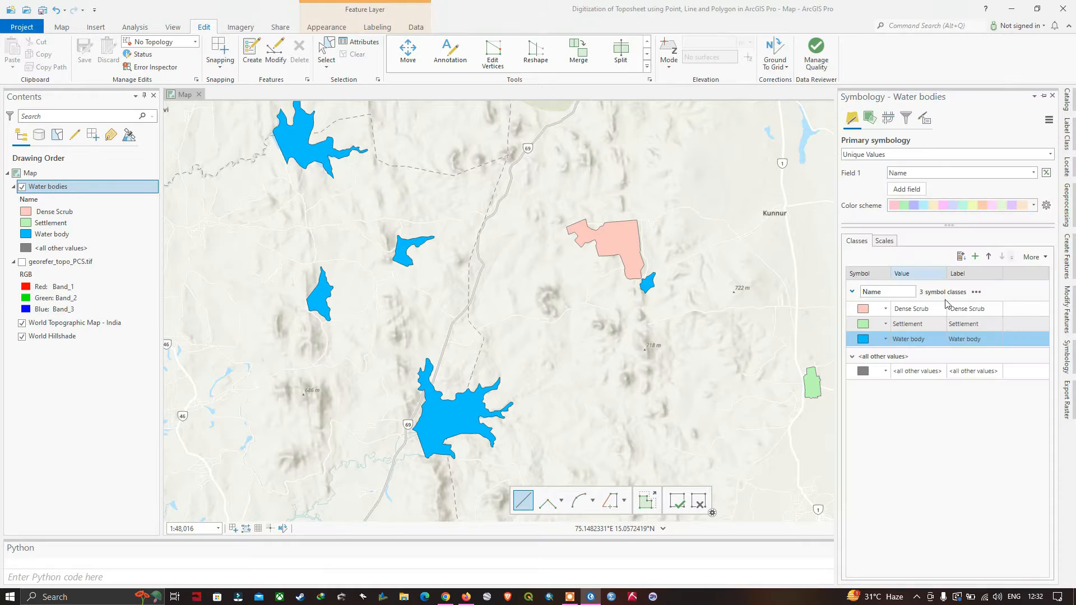
Set the Settlement class symbol to Orange (Bright) and leave the symbology settings.
{"action": "left_click", "coordinate": [863, 329]}
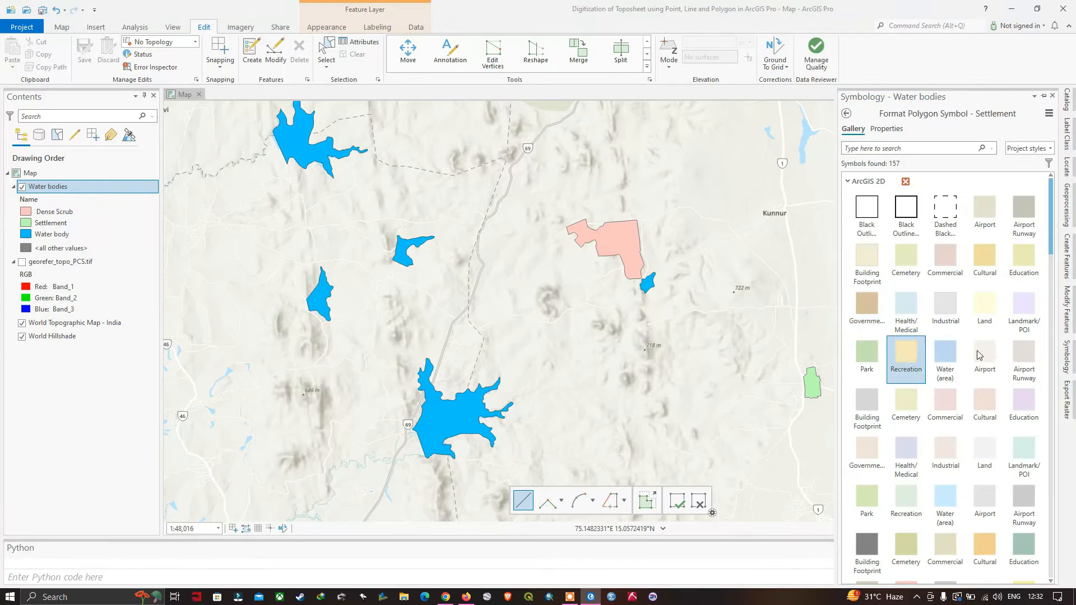
{"action": "left_click_drag", "start_coordinate": [1053, 212], "coordinate": [1050, 297]}
{"action": "scroll", "coordinate": [953, 336], "scroll_direction": "up", "scroll_amount": 2}
{"action": "left_click", "coordinate": [904, 370]}
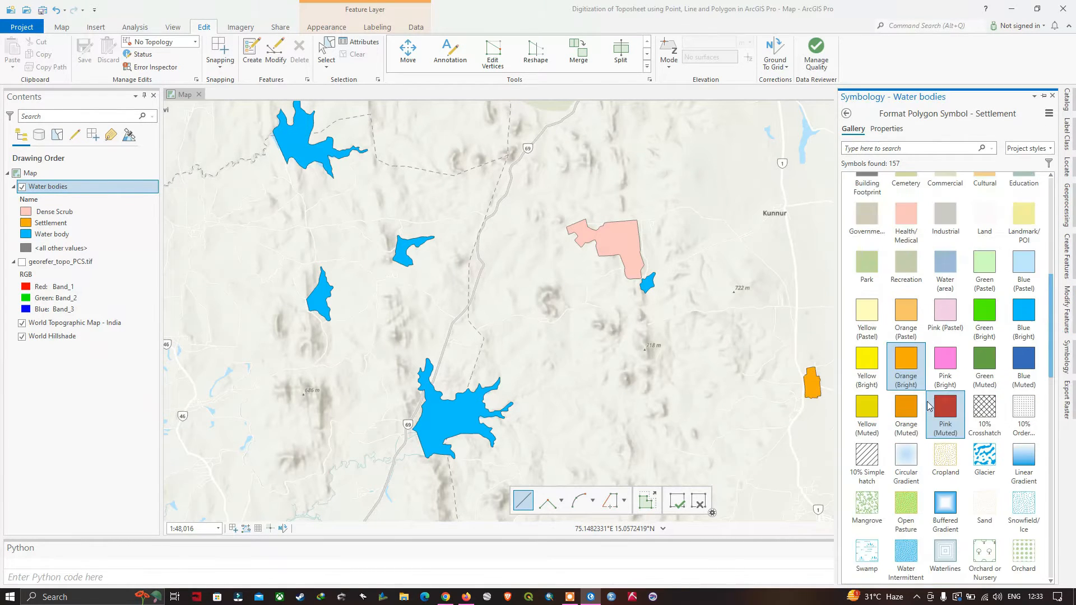
{"action": "left_click", "coordinate": [847, 114]}
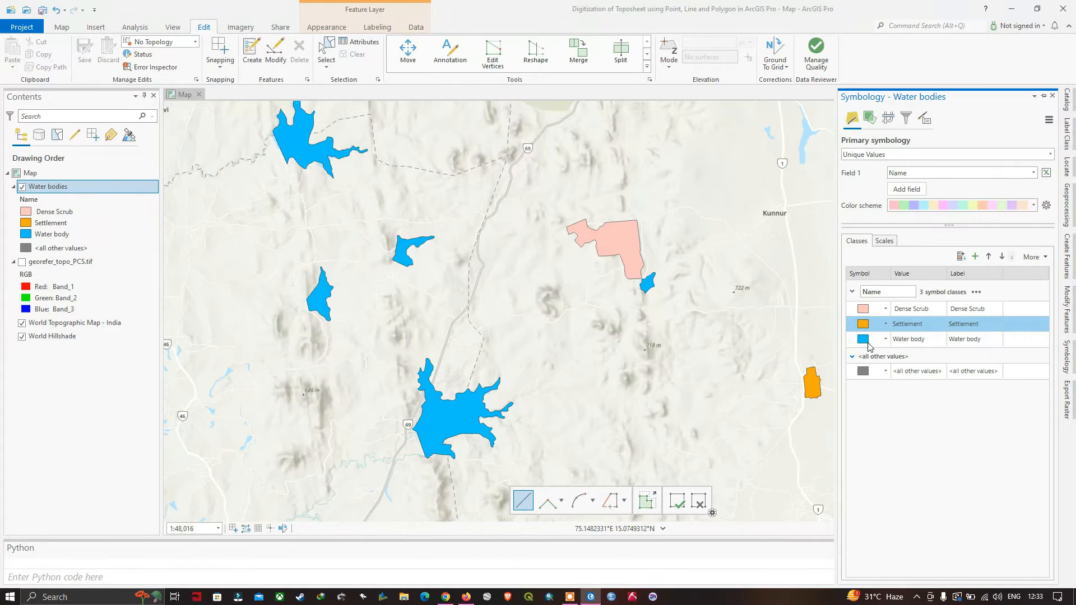
{"action": "left_click", "coordinate": [598, 363]}
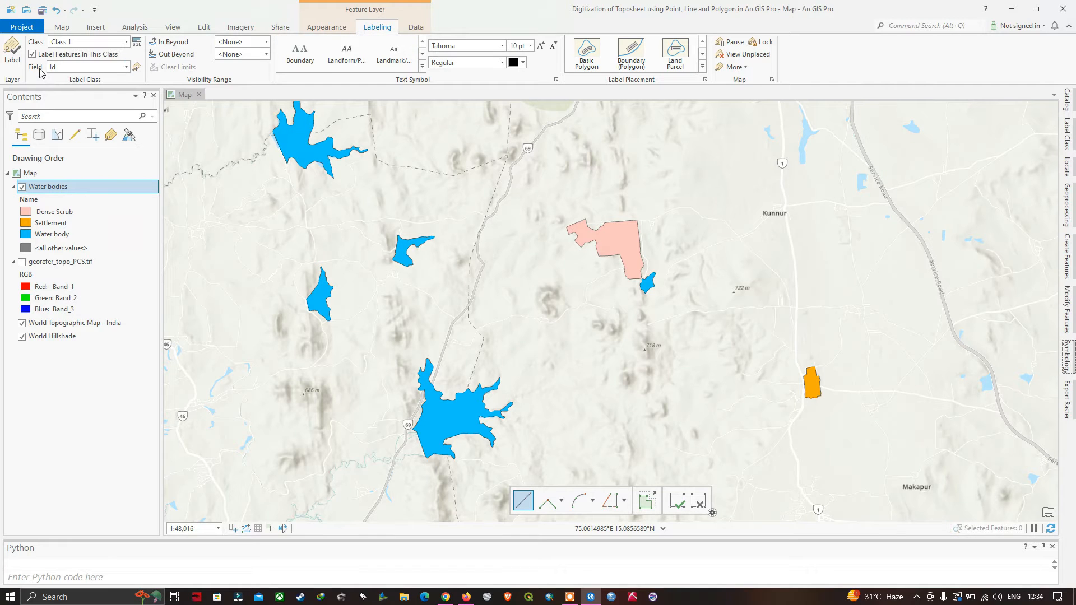
Set the label field of the Water bodies layer to Name and turn on its labels.
{"action": "left_click", "coordinate": [126, 68]}
{"action": "left_click", "coordinate": [68, 112]}
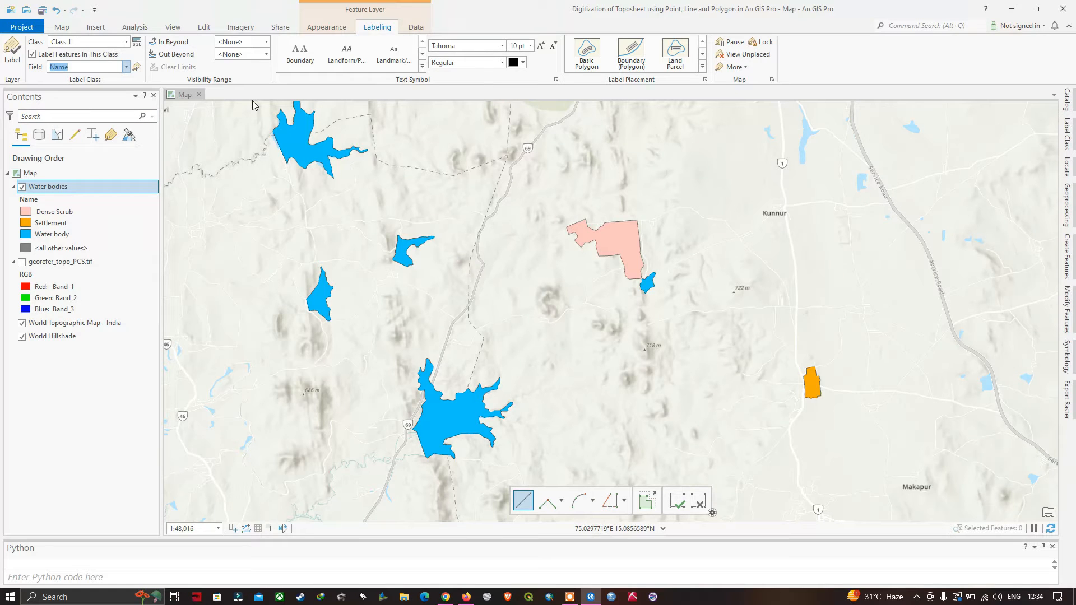
{"action": "left_click", "coordinate": [152, 77]}
{"action": "left_click", "coordinate": [14, 60]}
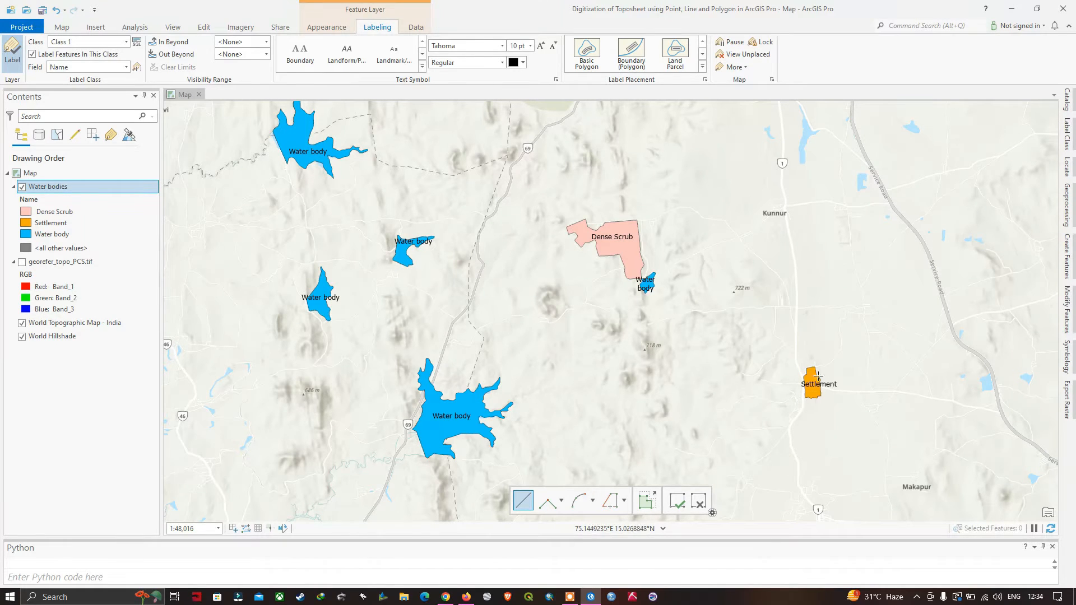
Examine the font and text size options available for the labels of the Water bodies layer.
{"action": "left_click", "coordinate": [503, 47]}
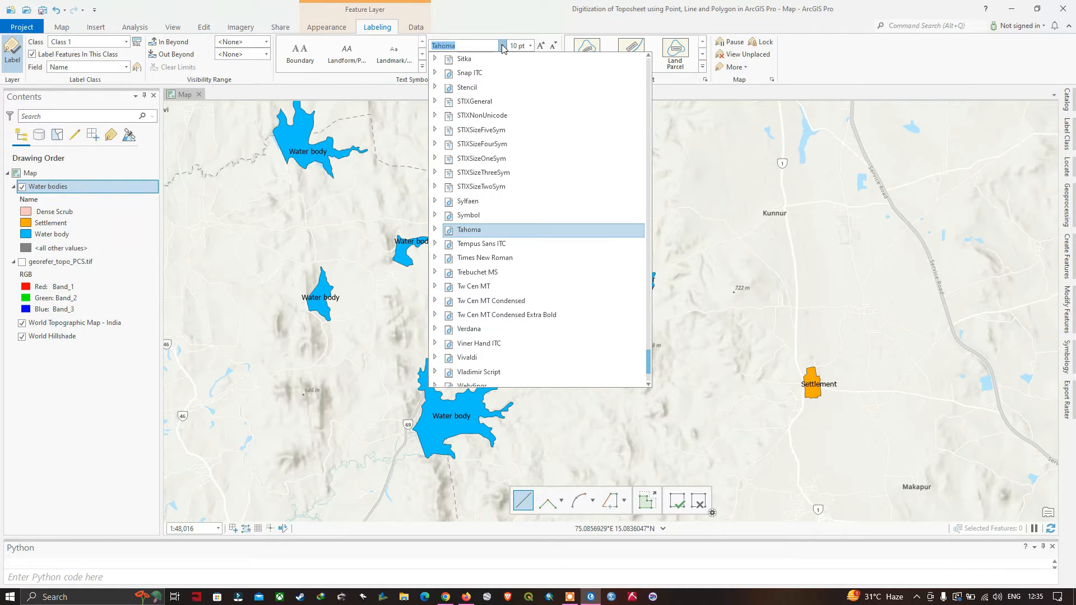
{"action": "left_click", "coordinate": [530, 47]}
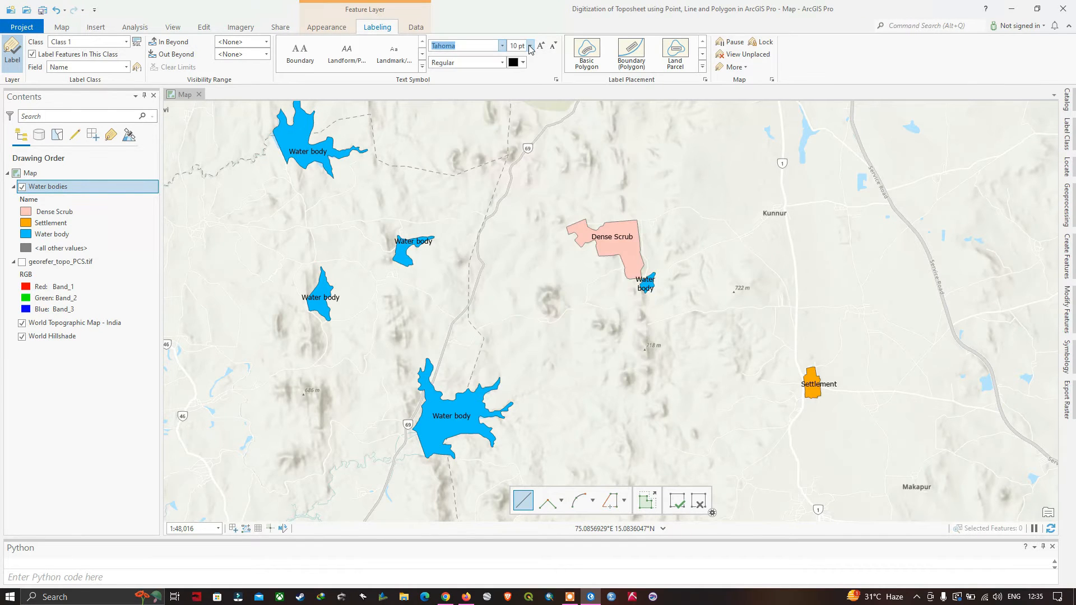
{"action": "left_click", "coordinate": [531, 46]}
{"action": "left_click", "coordinate": [506, 46]}
{"action": "left_click", "coordinate": [503, 46]}
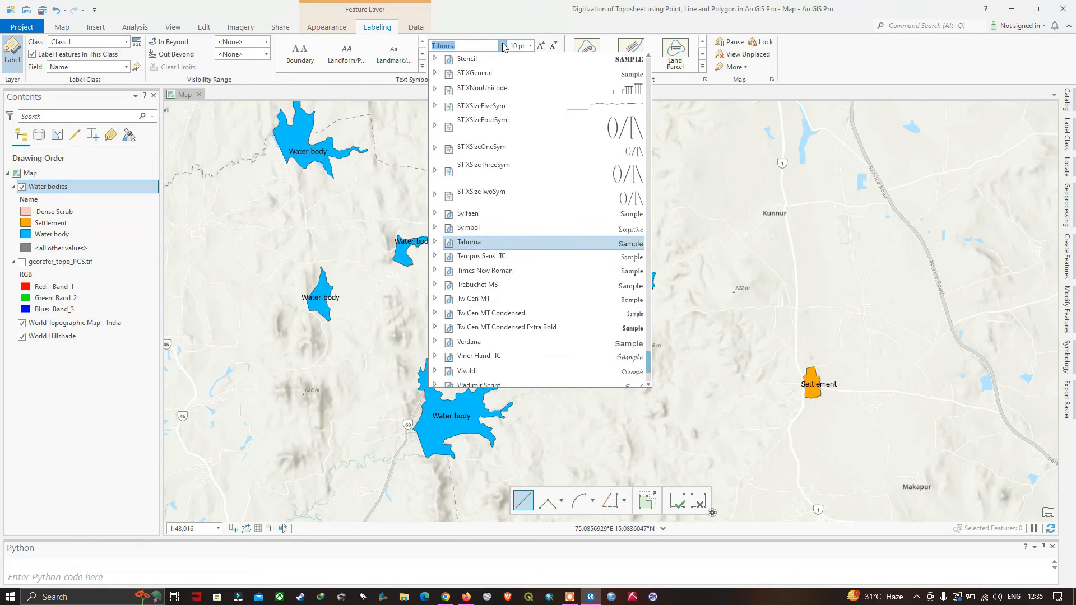
{"action": "scroll", "coordinate": [510, 219], "scroll_direction": "down", "scroll_amount": 3}
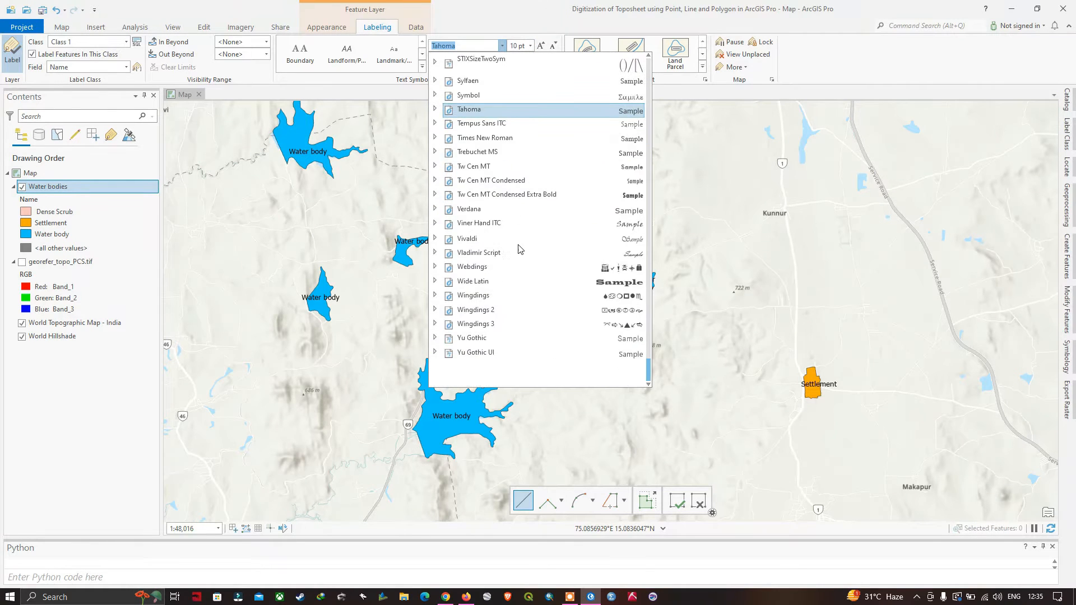
{"action": "scroll", "coordinate": [522, 251], "scroll_direction": "up", "scroll_amount": 15}
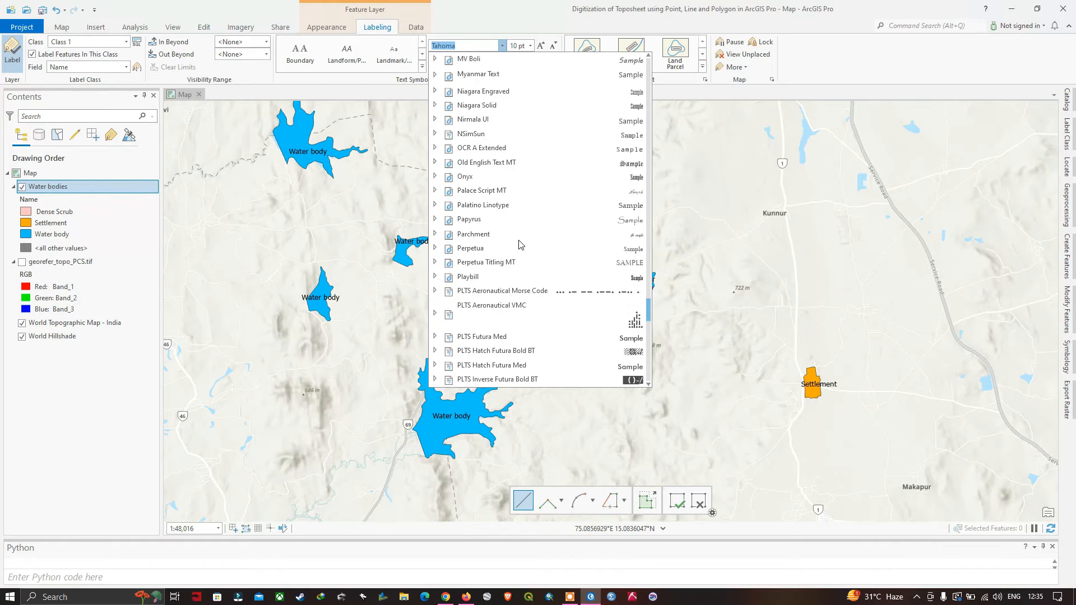
{"action": "left_click", "coordinate": [532, 49]}
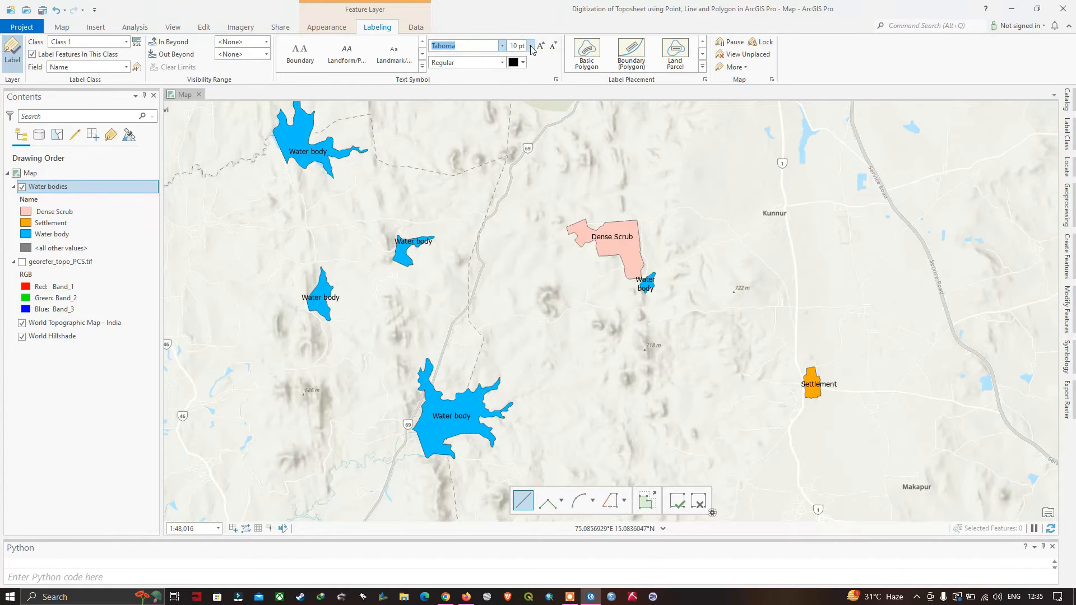
{"action": "left_click", "coordinate": [531, 46]}
{"action": "left_click", "coordinate": [530, 46]}
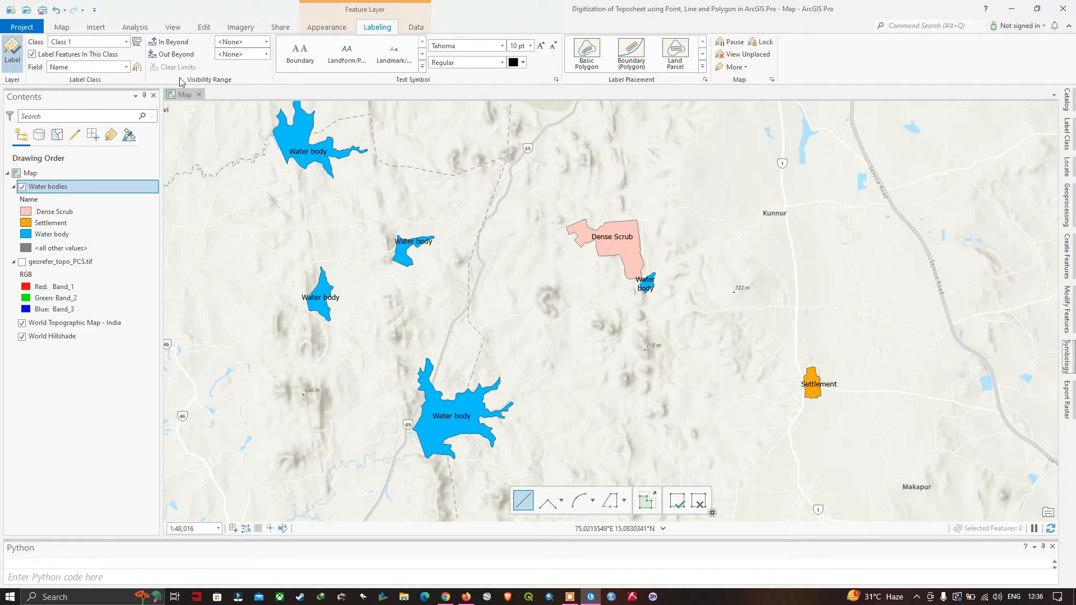
Start a new shapefile in the shapefile folder of the 22_Digitization of Toposheet using Point, Line and Polygon in ArcGIS Pro project folder.
{"action": "left_click", "coordinate": [173, 27]}
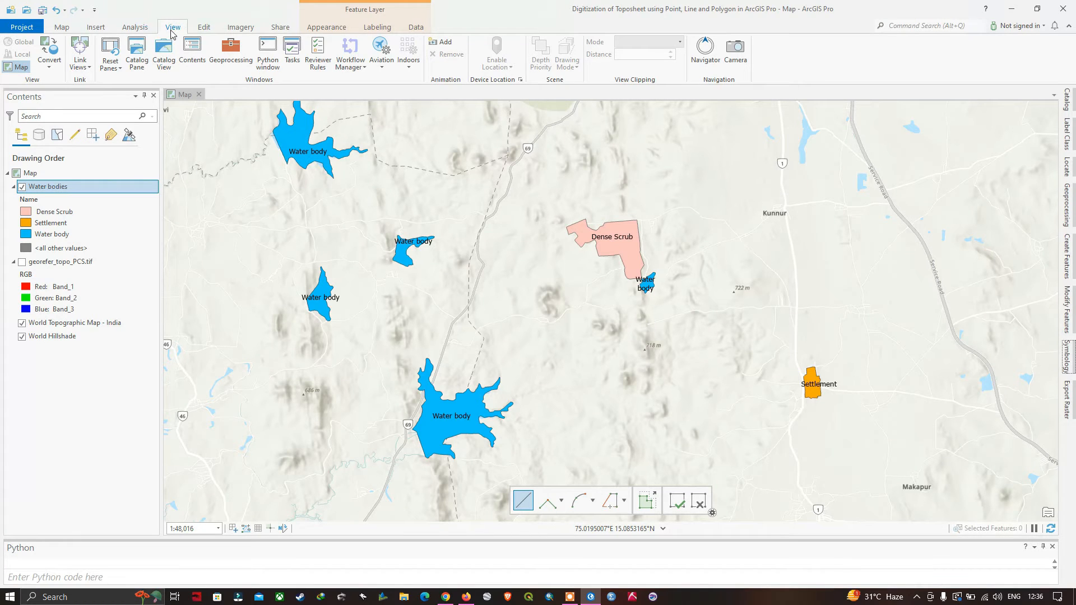
{"action": "left_click", "coordinate": [137, 61]}
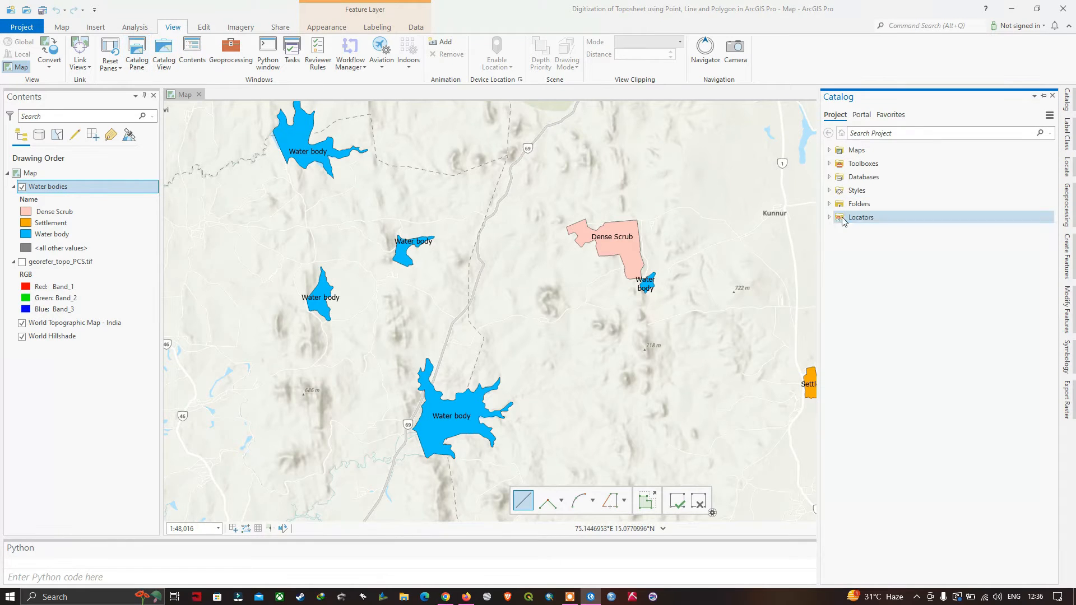
{"action": "left_click", "coordinate": [829, 203]}
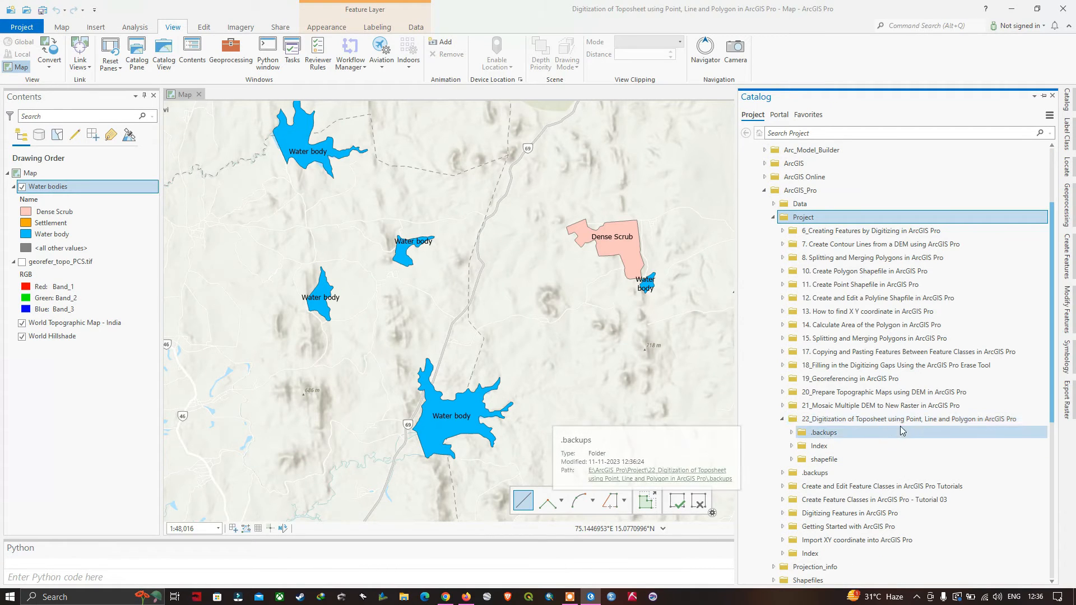
{"action": "right_click", "coordinate": [831, 461]}
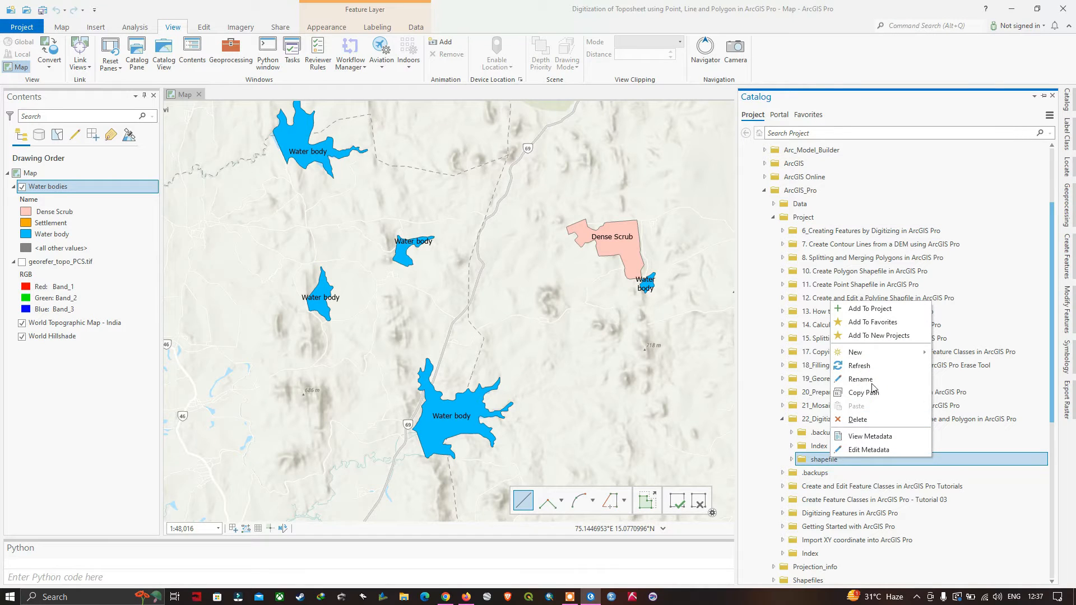
{"action": "mouse_move", "coordinate": [889, 353]}
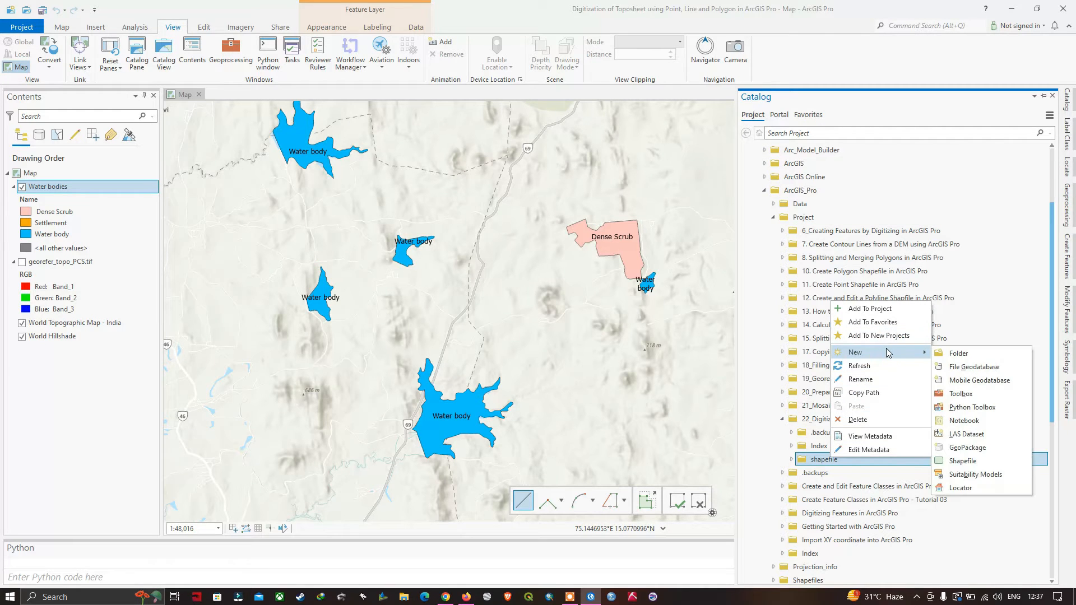
{"action": "left_click", "coordinate": [969, 464]}
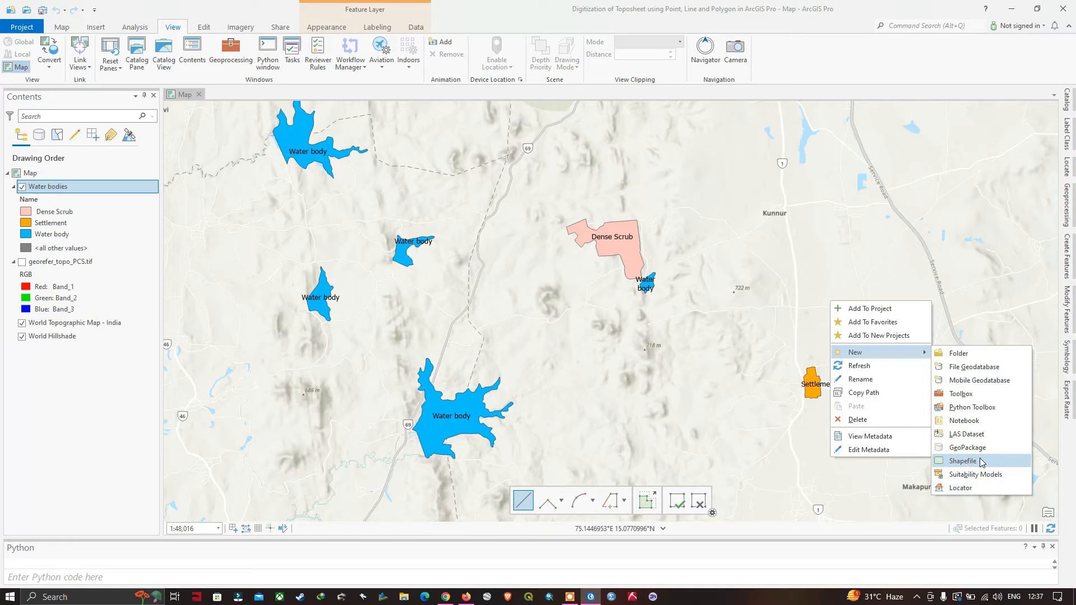
{"action": "left_click", "coordinate": [982, 463]}
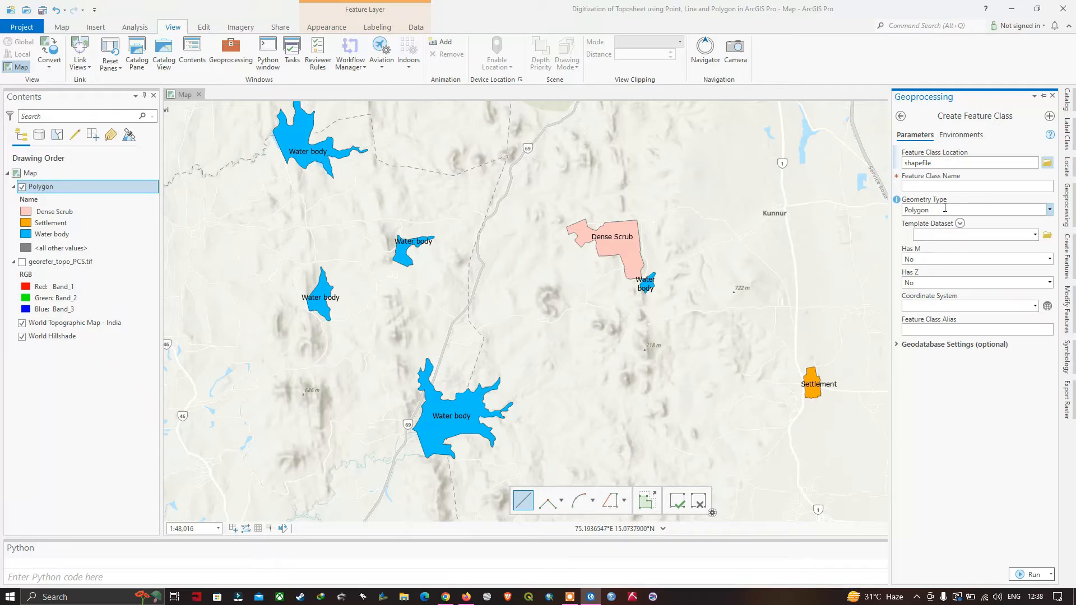
Create the feature class Polyline with Polyline geometry and the WGS_1984_UTM_Zone_43N coordinate system taken from georefer_topo_PCS.tif.
{"action": "left_click", "coordinate": [919, 190]}
{"action": "type", "text": "Polyline"}
{"action": "left_click", "coordinate": [1049, 210]}
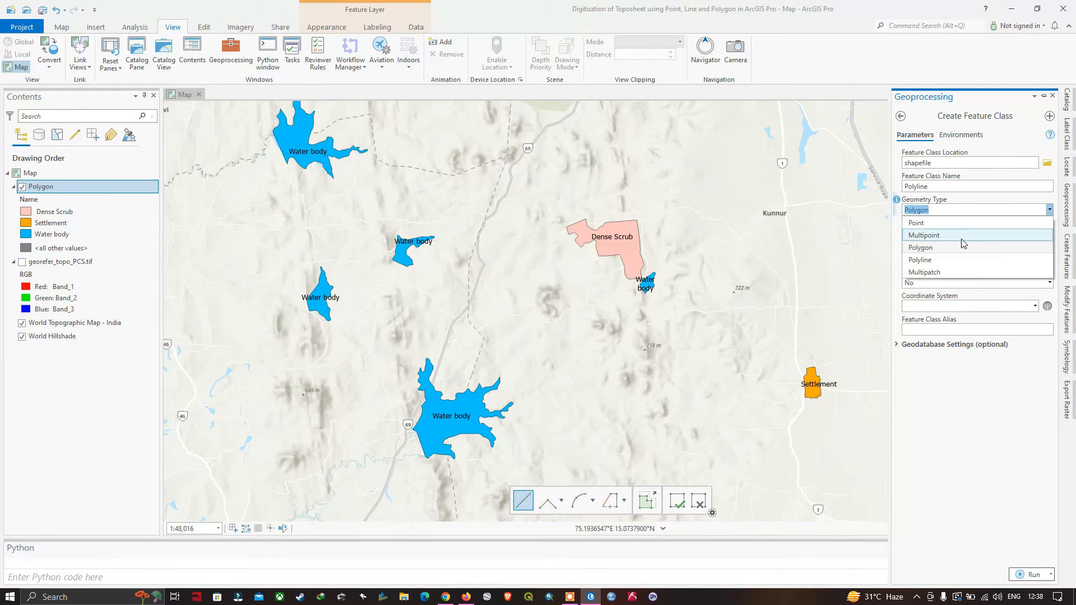
{"action": "left_click", "coordinate": [926, 263]}
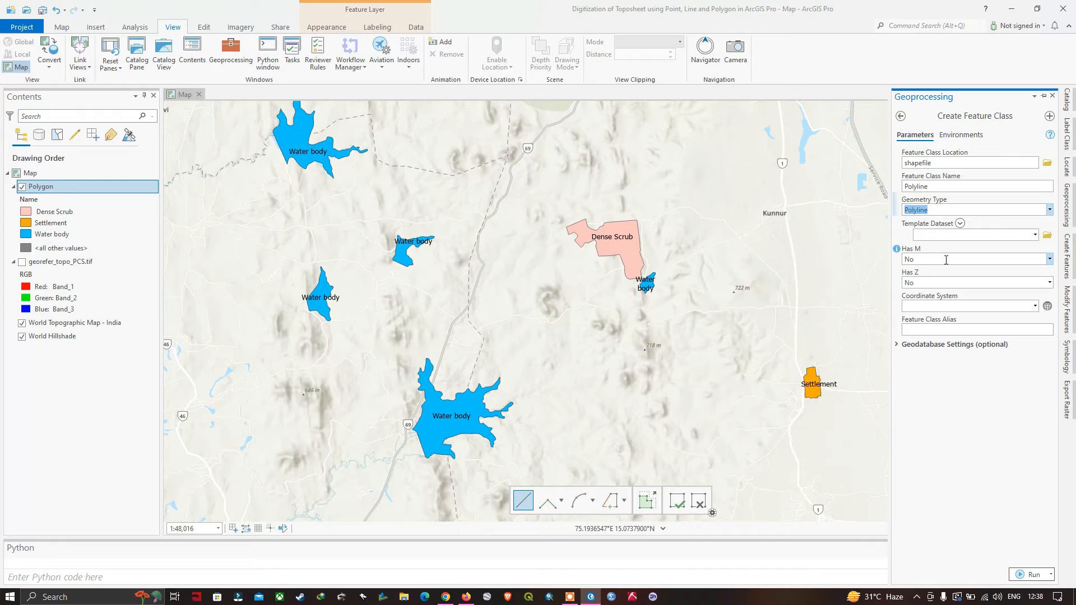
{"action": "left_click", "coordinate": [1035, 306]}
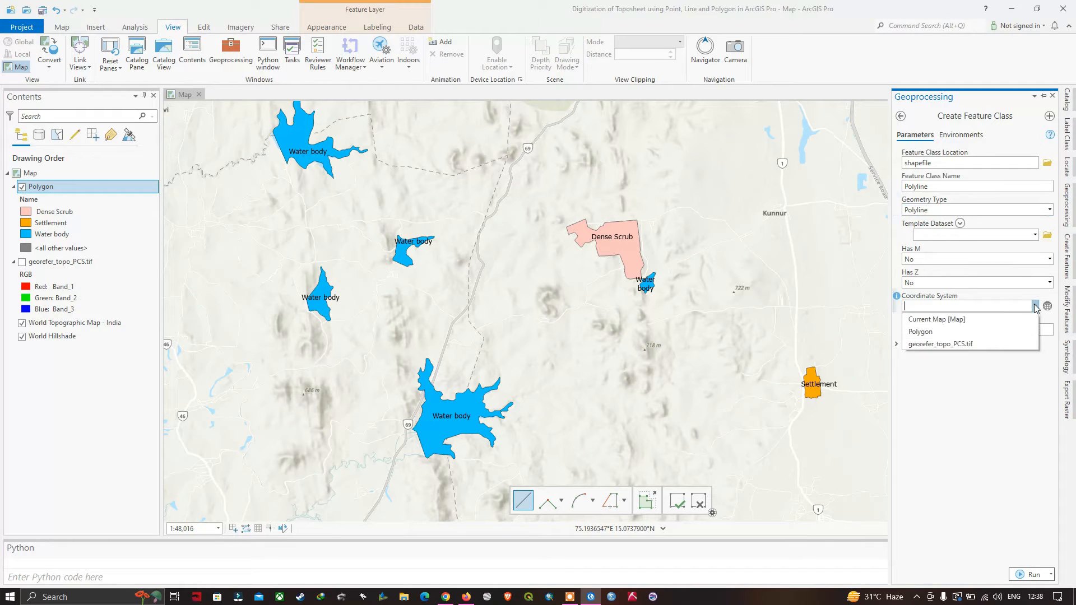
{"action": "left_click", "coordinate": [955, 345]}
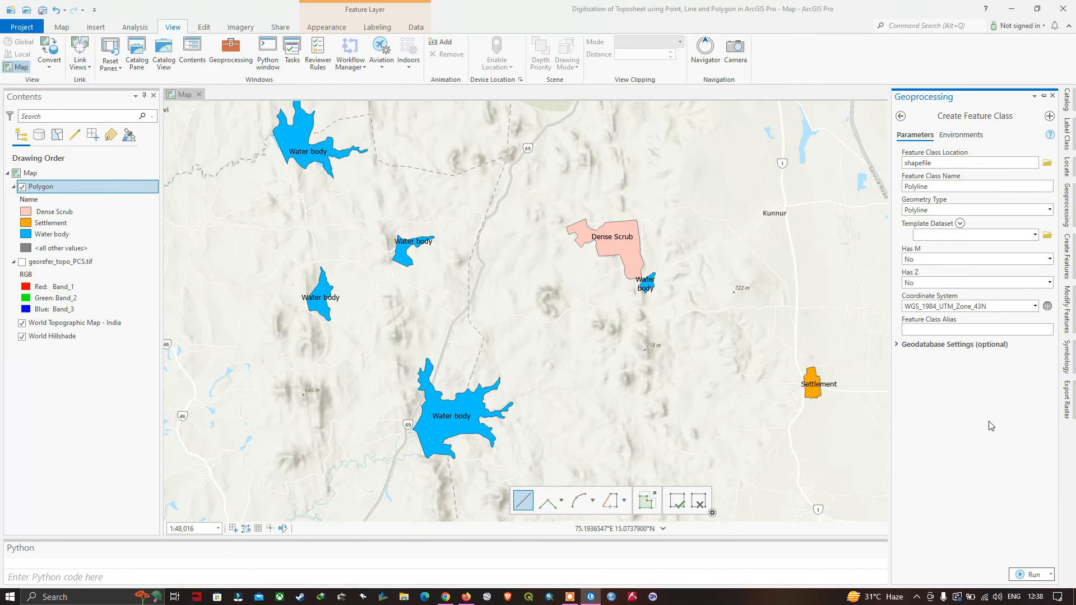
{"action": "left_click", "coordinate": [1031, 575]}
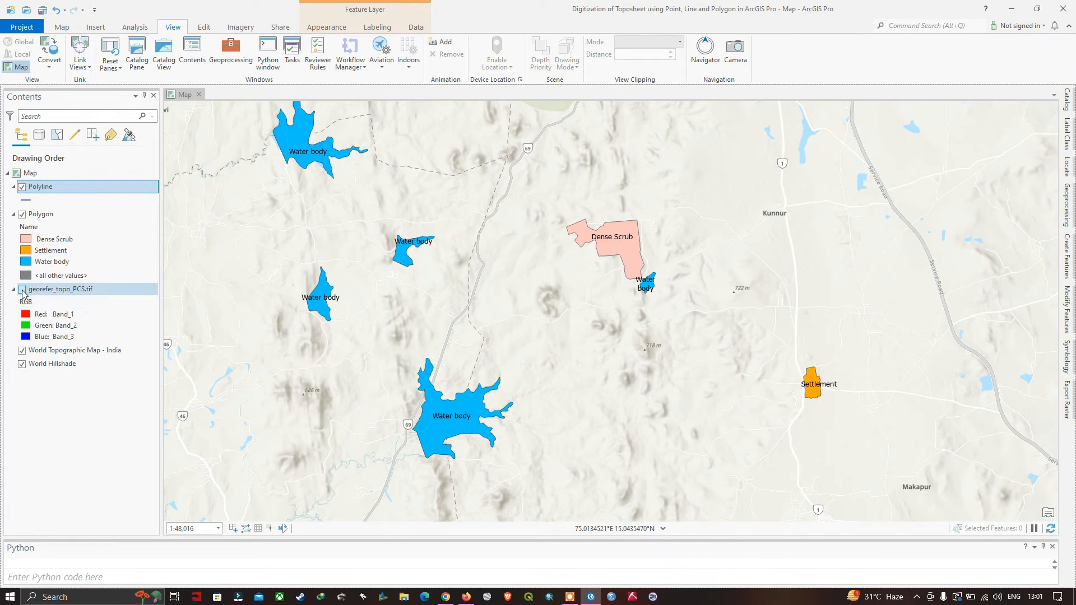
Display the georefer_topo_PCS.tif toposheet and start creating a line feature with the Polyline template.
{"action": "left_click", "coordinate": [23, 290]}
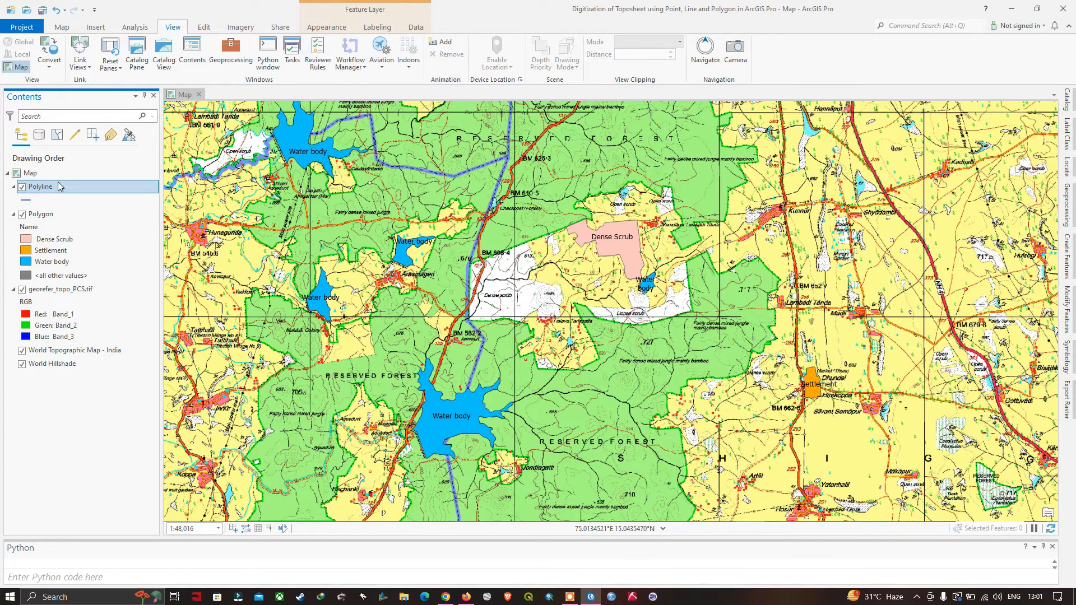
{"action": "left_click", "coordinate": [206, 27]}
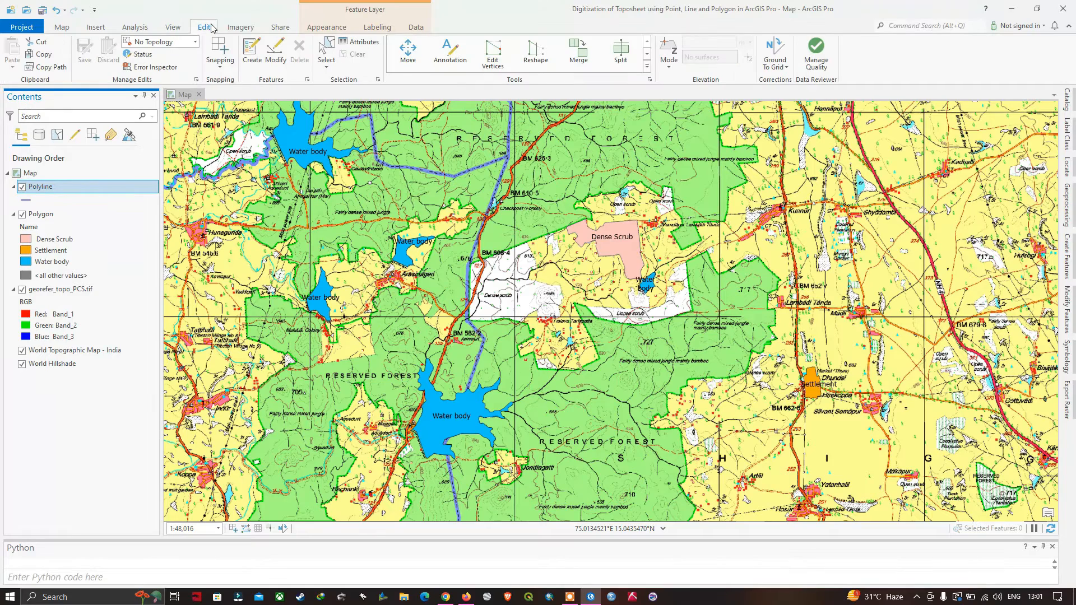
{"action": "left_click", "coordinate": [251, 56]}
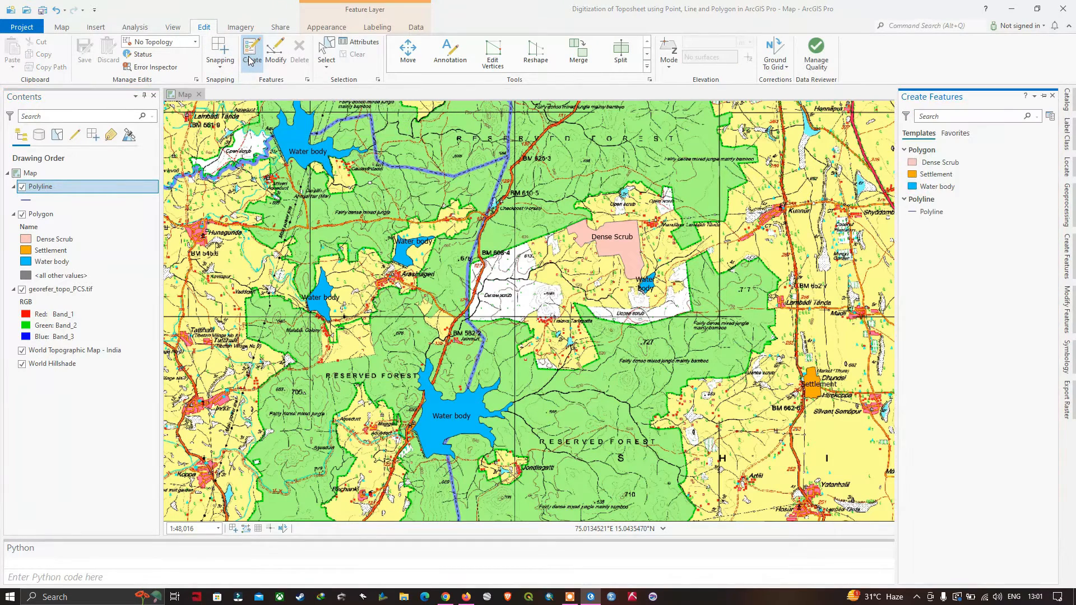
{"action": "left_click", "coordinate": [935, 214]}
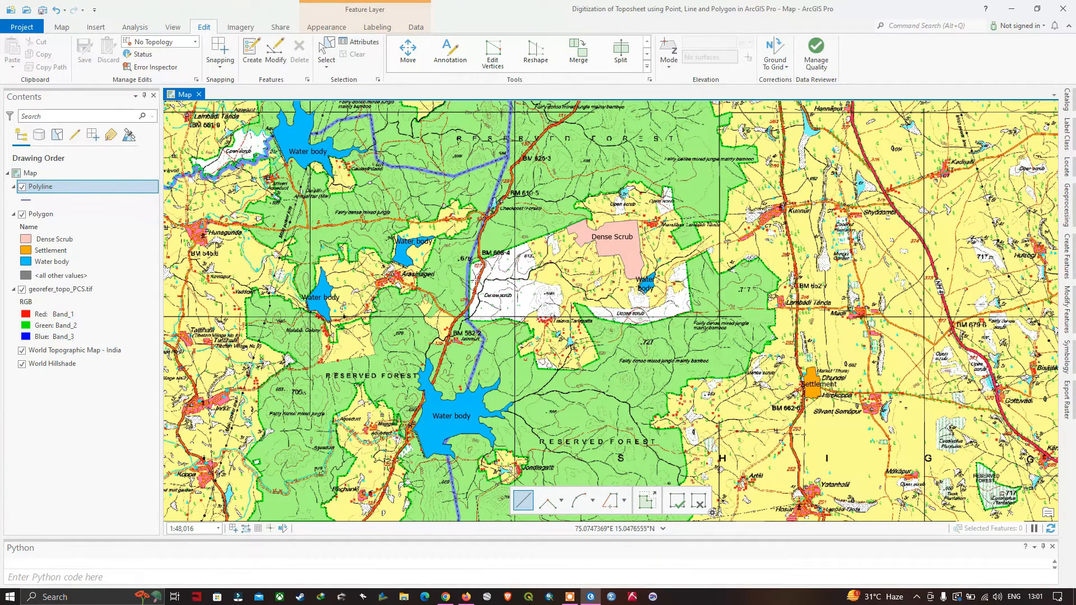
Digitize the main road through the reserved forest southward past mark 131 to mark 130, near BM 625·3.
{"action": "scroll", "coordinate": [501, 243], "scroll_direction": "down", "scroll_amount": 2}
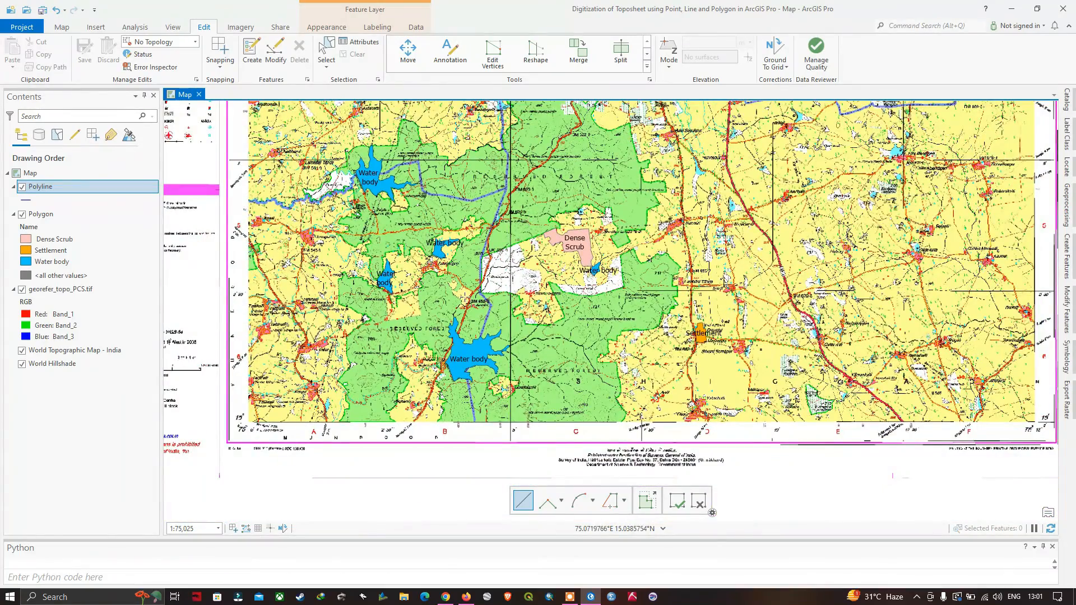
{"action": "scroll", "coordinate": [529, 220], "scroll_direction": "up", "scroll_amount": 6}
{"action": "scroll", "coordinate": [589, 198], "scroll_direction": "down", "scroll_amount": 2}
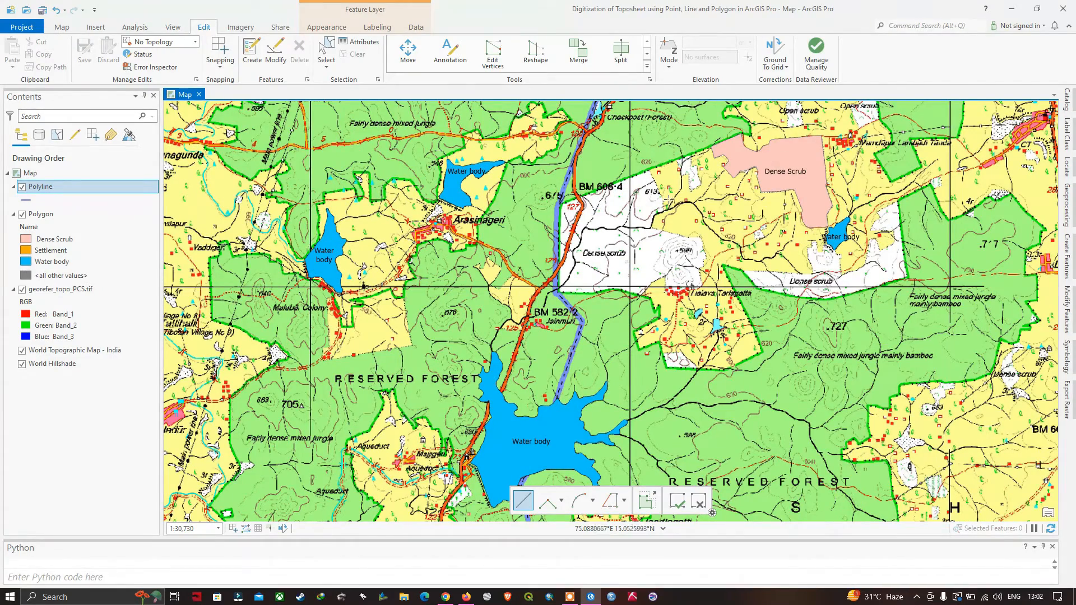
{"action": "scroll", "coordinate": [665, 186], "scroll_direction": "down", "scroll_amount": 2}
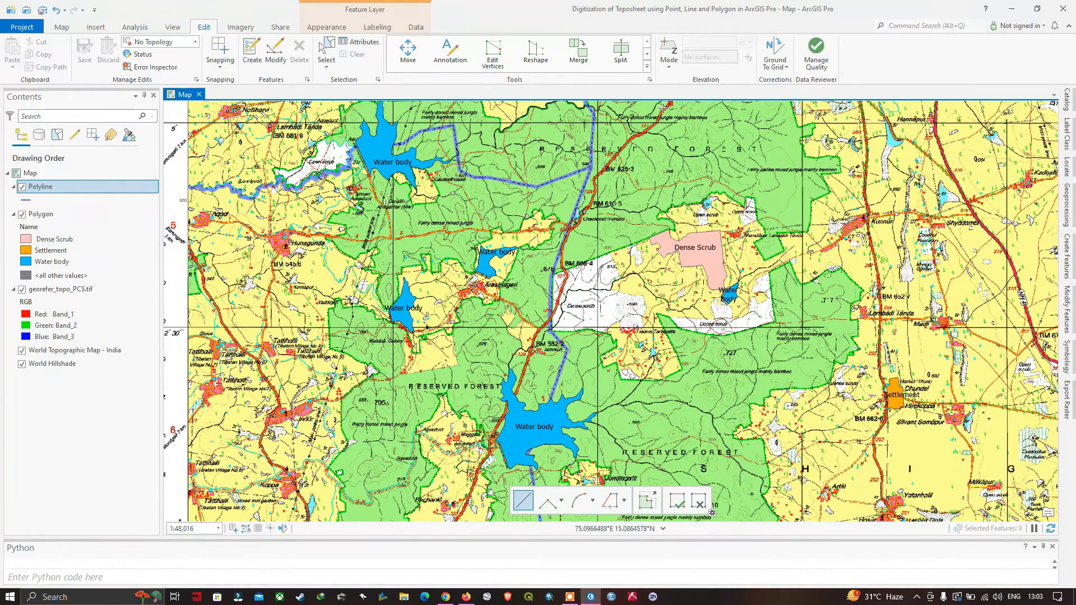
{"action": "scroll", "coordinate": [664, 111], "scroll_direction": "up", "scroll_amount": 8}
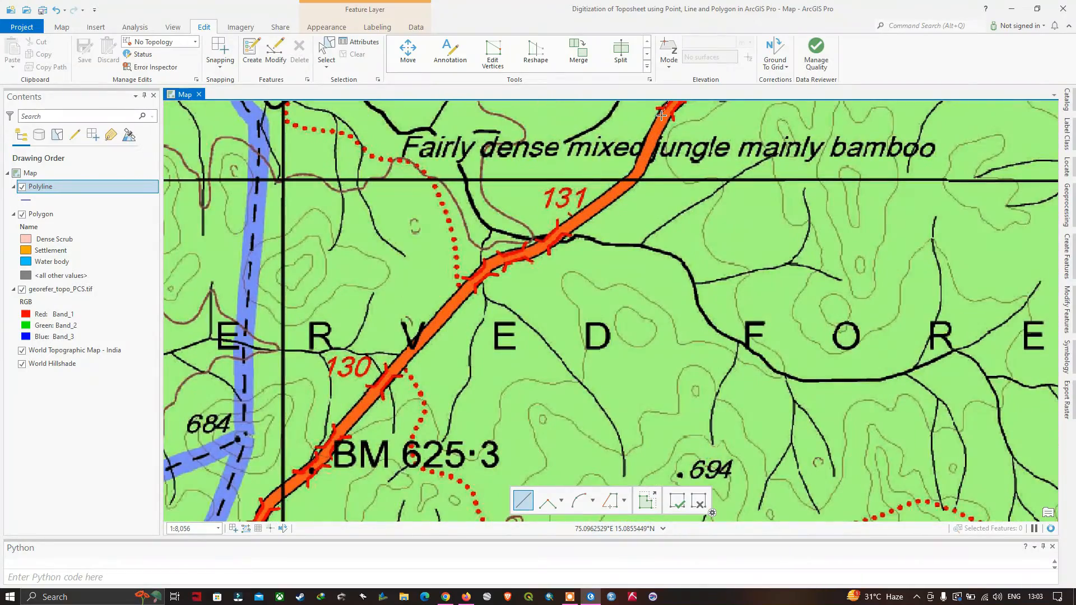
{"action": "left_click", "coordinate": [653, 137]}
{"action": "left_click", "coordinate": [610, 196]}
{"action": "left_click", "coordinate": [559, 234]}
{"action": "left_click", "coordinate": [487, 264]}
{"action": "left_click", "coordinate": [384, 382]}
Continue the road line southward from BM 625·3 past mark 129 and BM 610·5 to the forest checkpost.
{"action": "scroll", "coordinate": [295, 494], "scroll_direction": "down", "scroll_amount": 1}
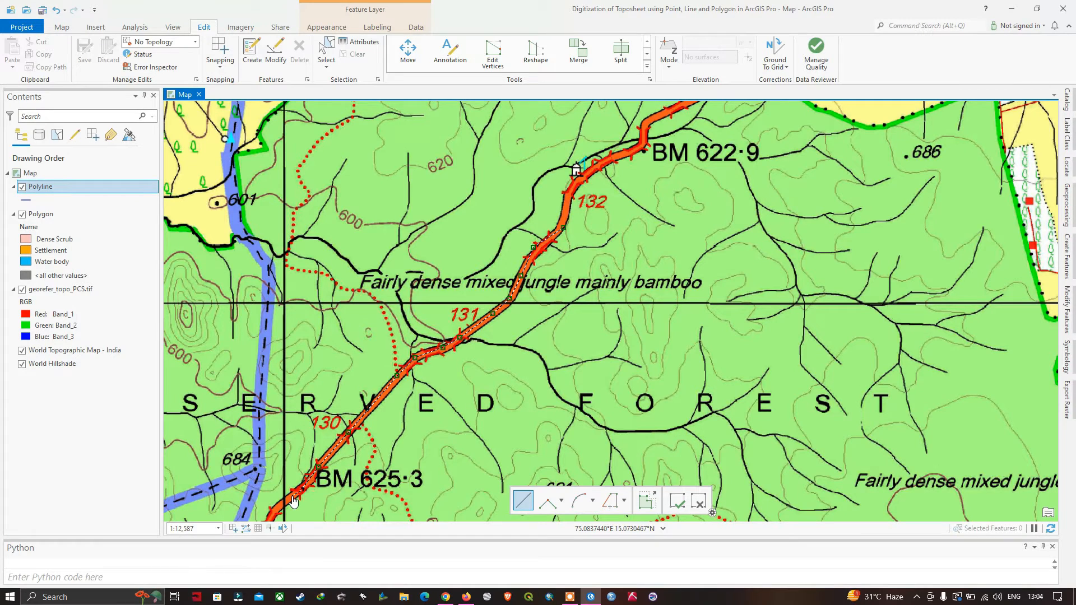
{"action": "left_click_drag", "start_coordinate": [294, 501], "coordinate": [501, 209]}
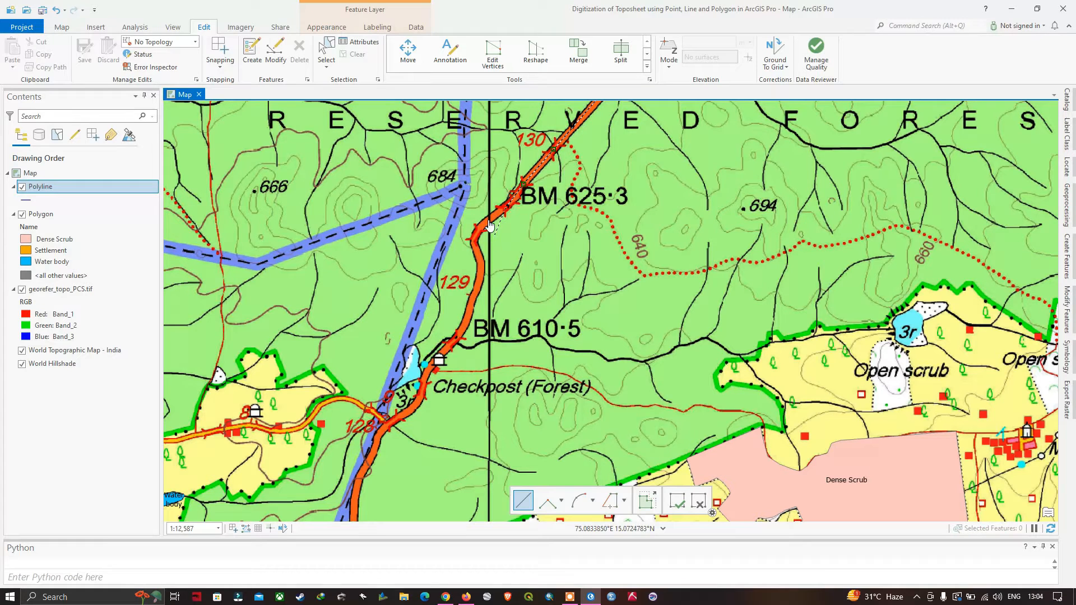
{"action": "left_click_drag", "start_coordinate": [486, 224], "coordinate": [490, 247]}
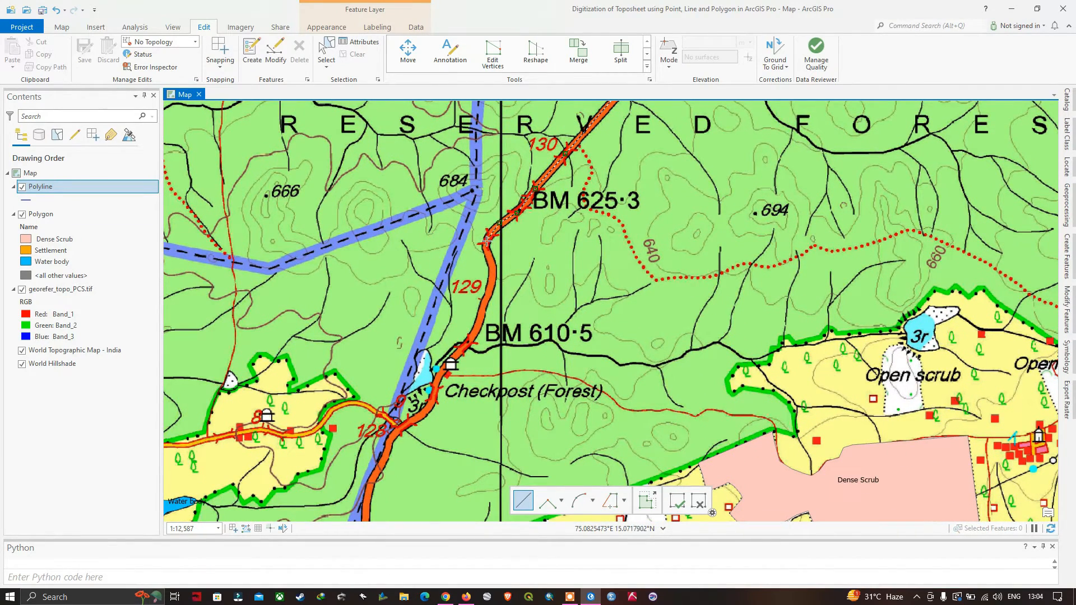
{"action": "left_click", "coordinate": [491, 272]}
{"action": "left_click", "coordinate": [485, 290]}
{"action": "left_click", "coordinate": [481, 316]}
{"action": "left_click", "coordinate": [469, 341]}
{"action": "left_click", "coordinate": [448, 367]}
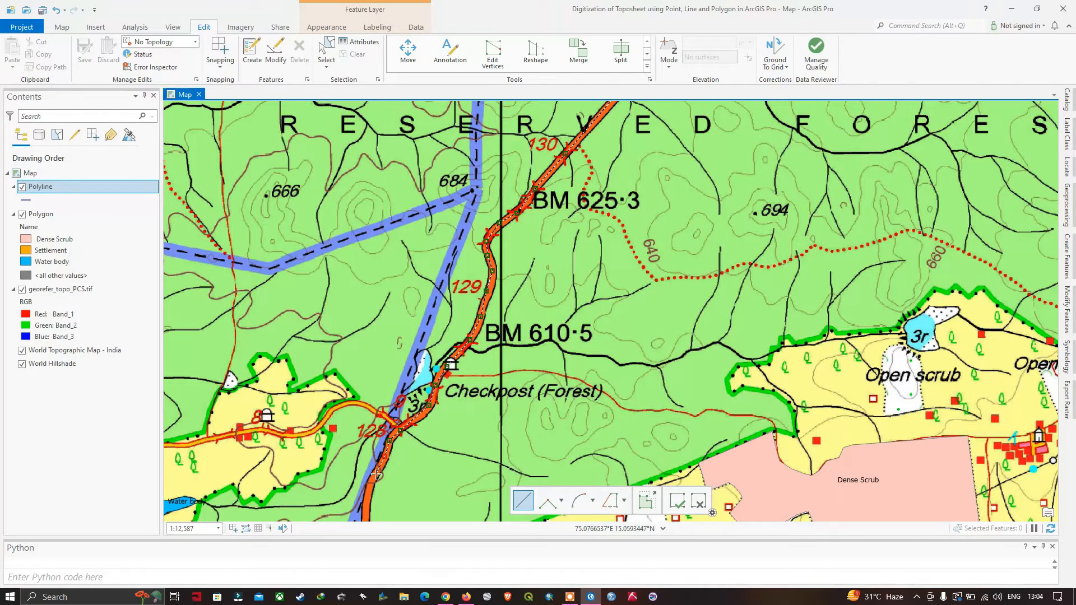
Continue the road line southward past mark 128 and Bachanki, and finish it at the toposheet's southern map border.
{"action": "left_click", "coordinate": [374, 478]}
{"action": "left_click", "coordinate": [368, 496]}
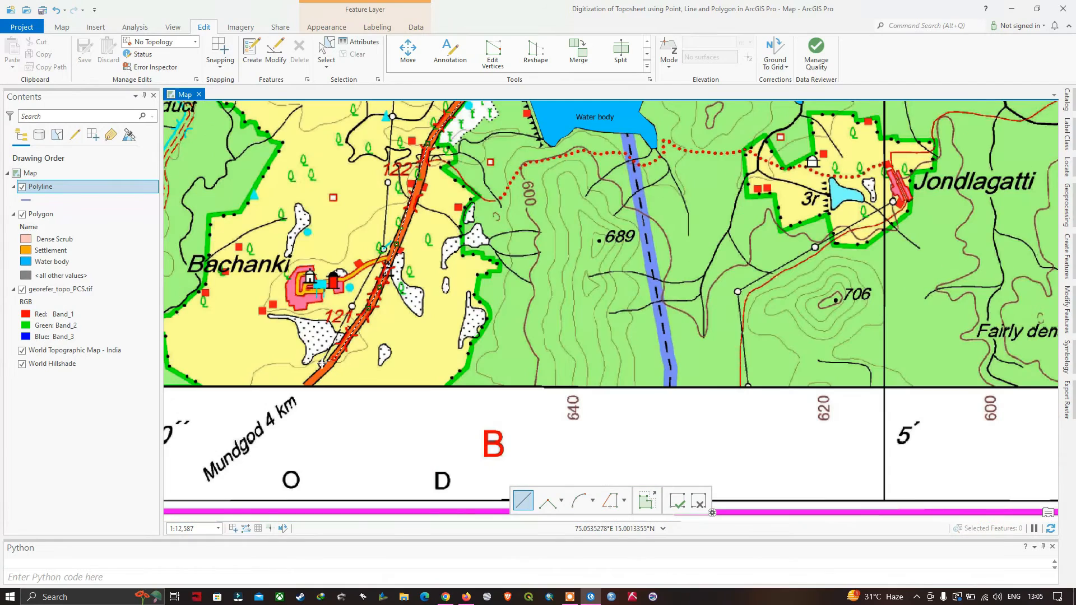
{"action": "left_click", "coordinate": [320, 373]}
{"action": "double_click", "coordinate": [312, 383]}
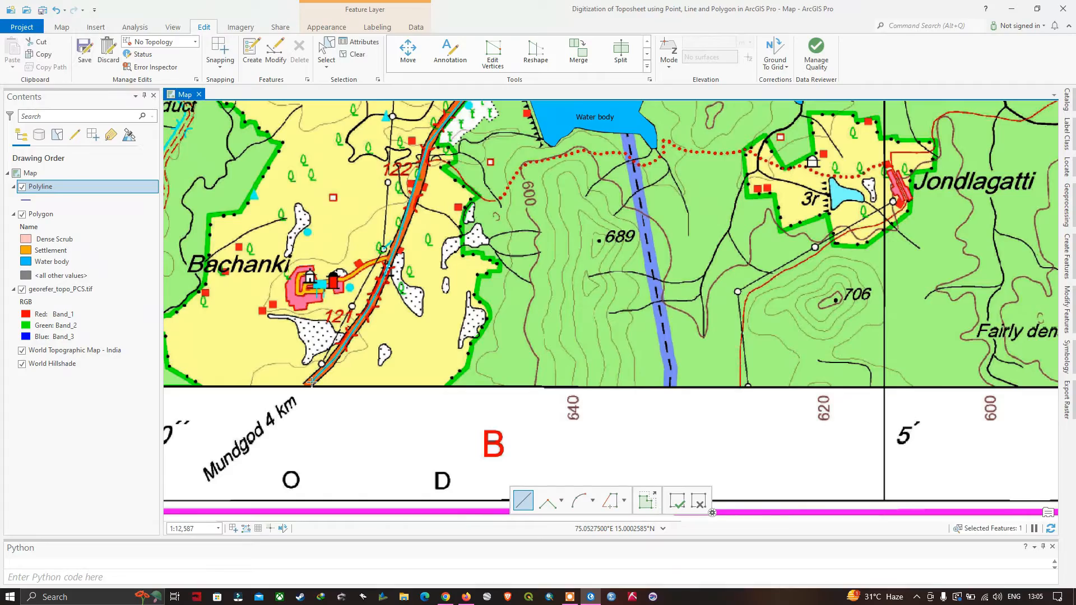
{"action": "scroll", "coordinate": [382, 297], "scroll_direction": "down", "scroll_amount": 3}
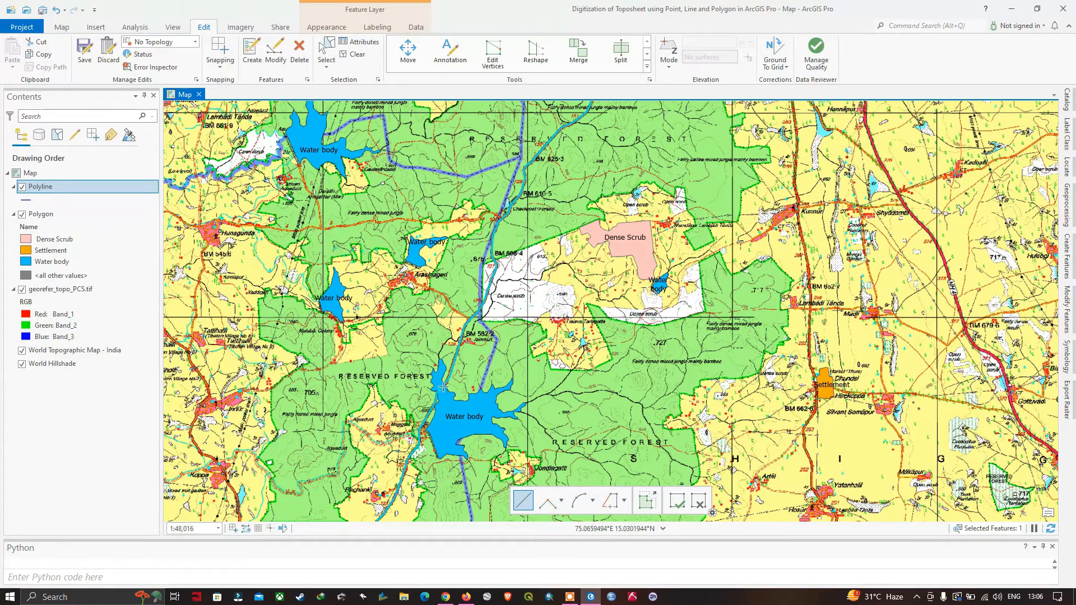
{"action": "scroll", "coordinate": [471, 307], "scroll_direction": "up", "scroll_amount": 5}
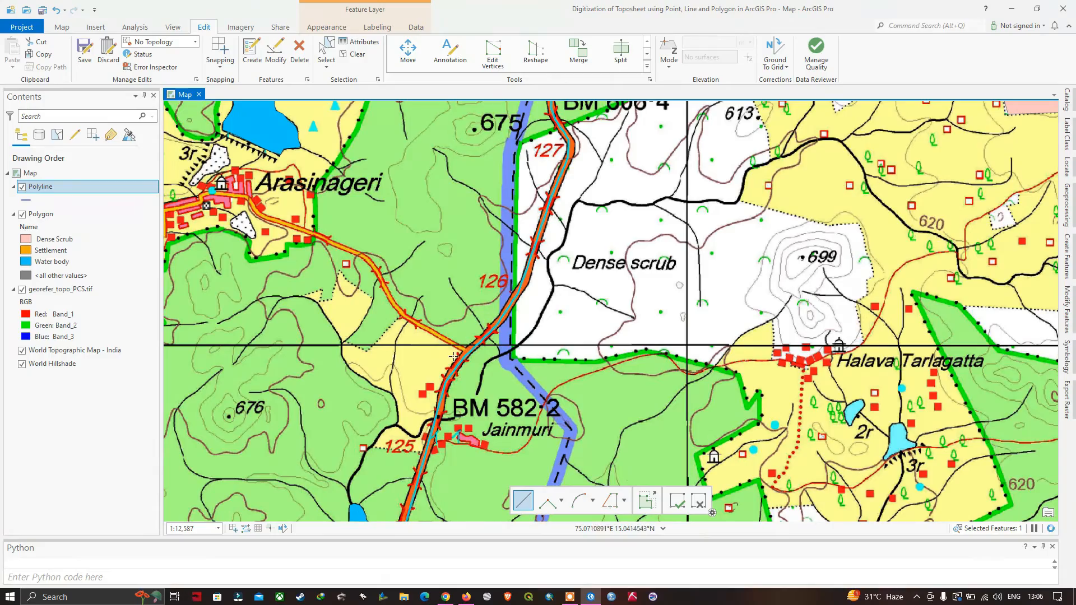
Digitize the branch road from Arasinageri southeastward toward its junction with the main road, south of mark 126.
{"action": "scroll", "coordinate": [451, 361], "scroll_direction": "down", "scroll_amount": 6}
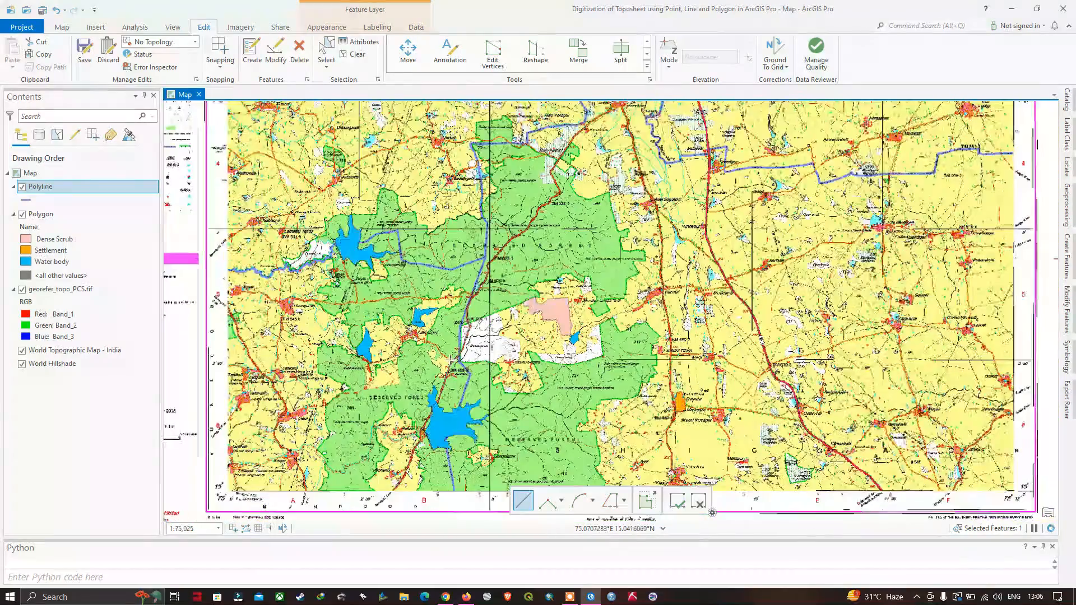
{"action": "scroll", "coordinate": [451, 357], "scroll_direction": "up", "scroll_amount": 2}
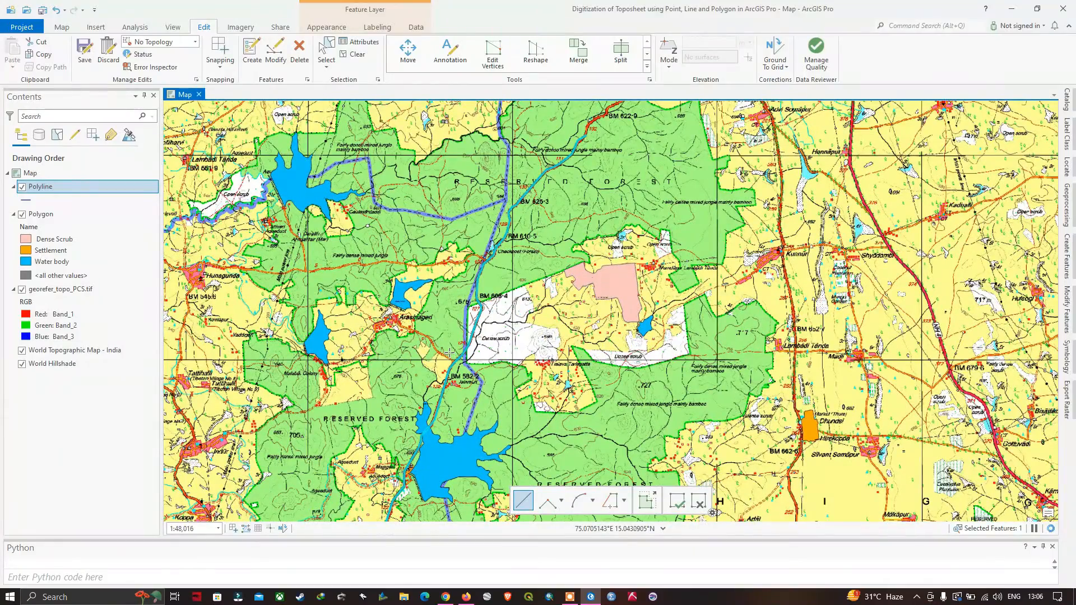
{"action": "scroll", "coordinate": [452, 359], "scroll_direction": "up", "scroll_amount": 6}
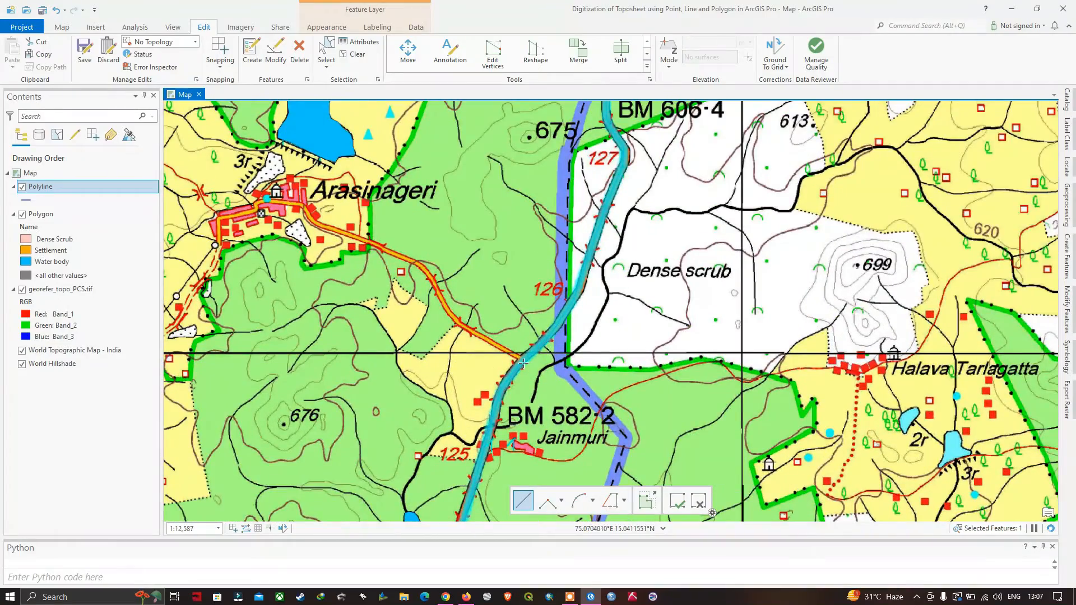
{"action": "scroll", "coordinate": [523, 363], "scroll_direction": "up", "scroll_amount": 2}
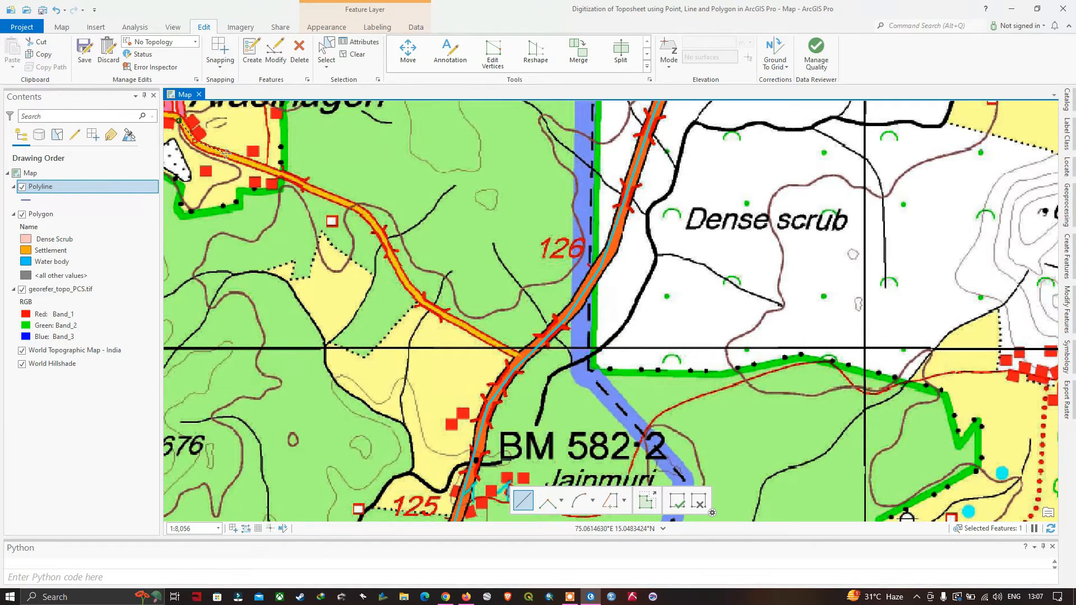
{"action": "left_click", "coordinate": [339, 200]}
{"action": "left_click", "coordinate": [363, 213]}
{"action": "scroll", "coordinate": [521, 358], "scroll_direction": "up", "scroll_amount": 5}
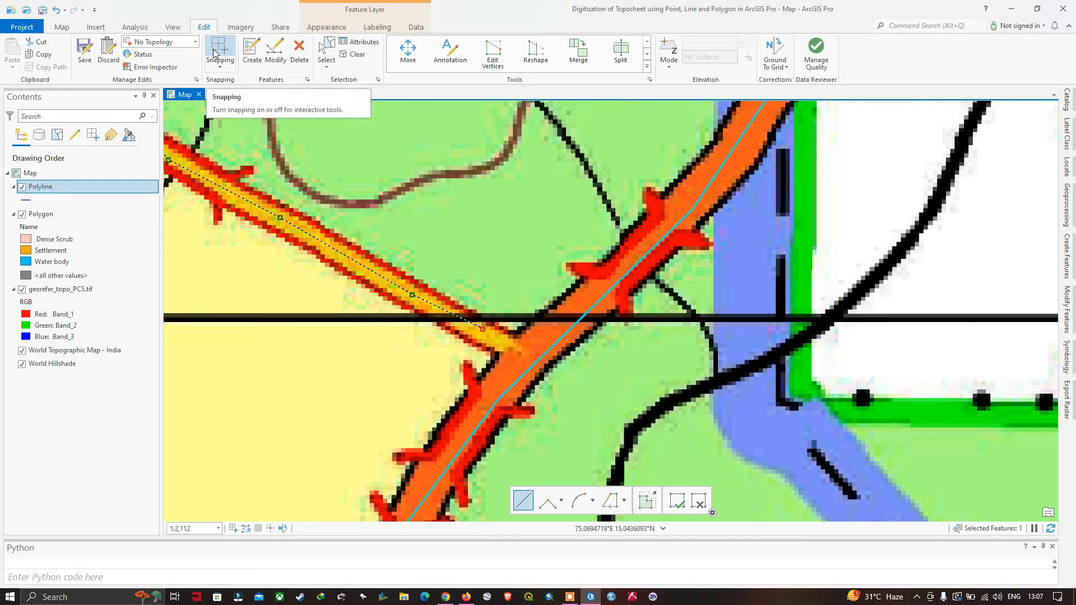
Turn snapping on and finish the Arasinageri road line snapped onto the main road line.
{"action": "left_click", "coordinate": [220, 66]}
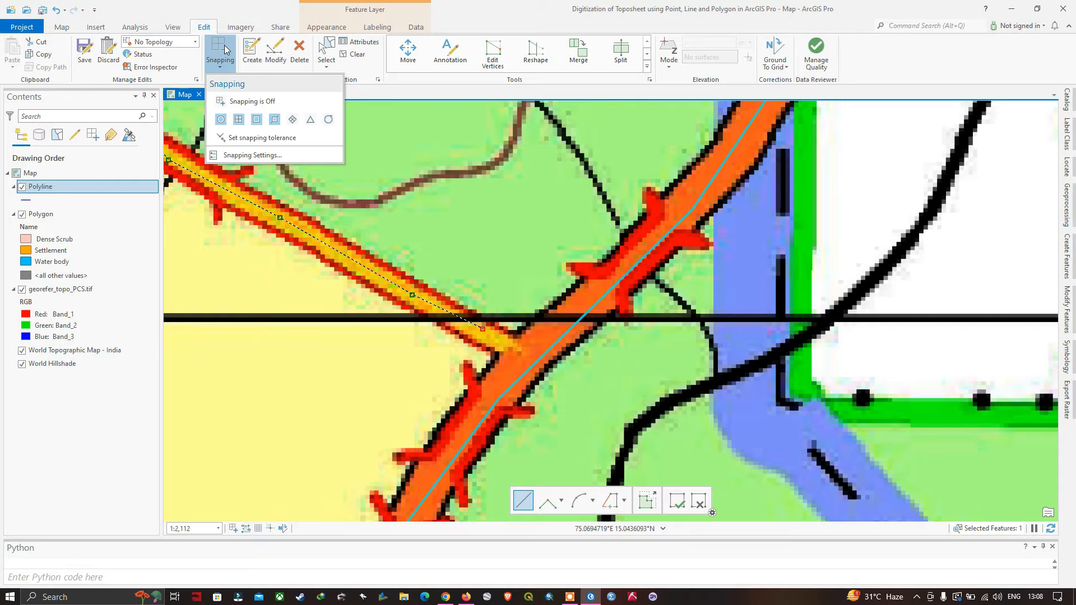
{"action": "left_click", "coordinate": [226, 49]}
{"action": "left_click", "coordinate": [218, 68]}
{"action": "left_click", "coordinate": [219, 69]}
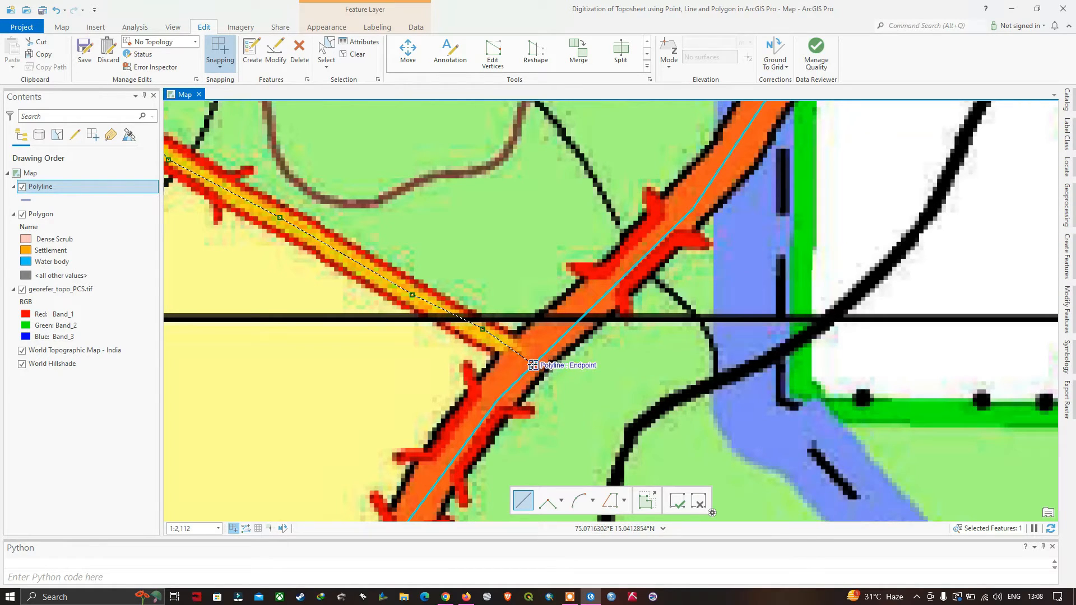
{"action": "double_click", "coordinate": [533, 365]}
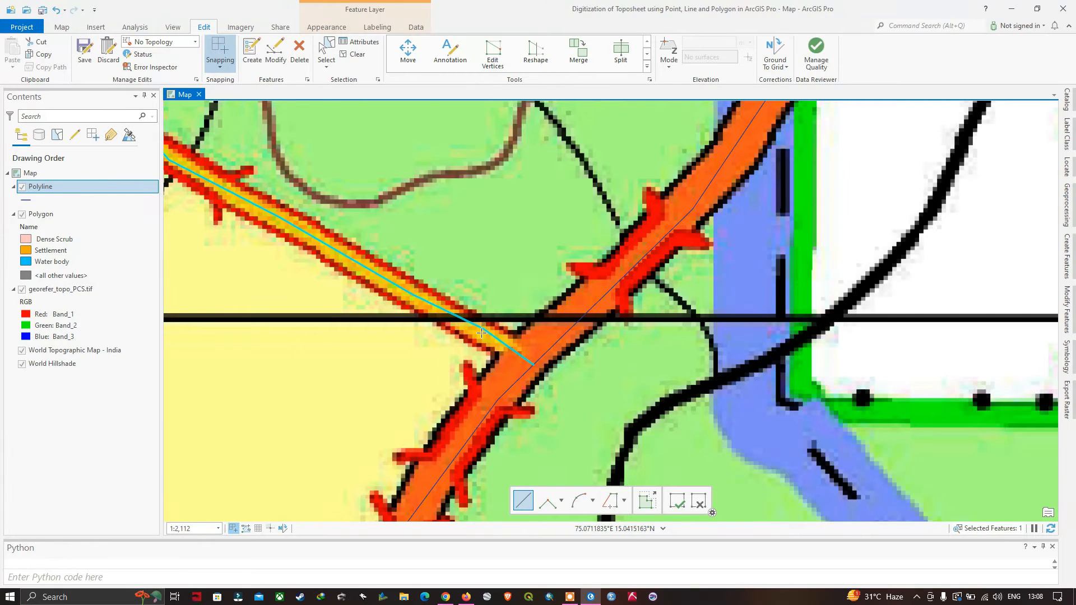
Examine closely whether the Arasinageri road line connects to the main road line at their junction.
{"action": "scroll", "coordinate": [527, 360], "scroll_direction": "down", "scroll_amount": 2}
{"action": "scroll", "coordinate": [527, 358], "scroll_direction": "up", "scroll_amount": 10}
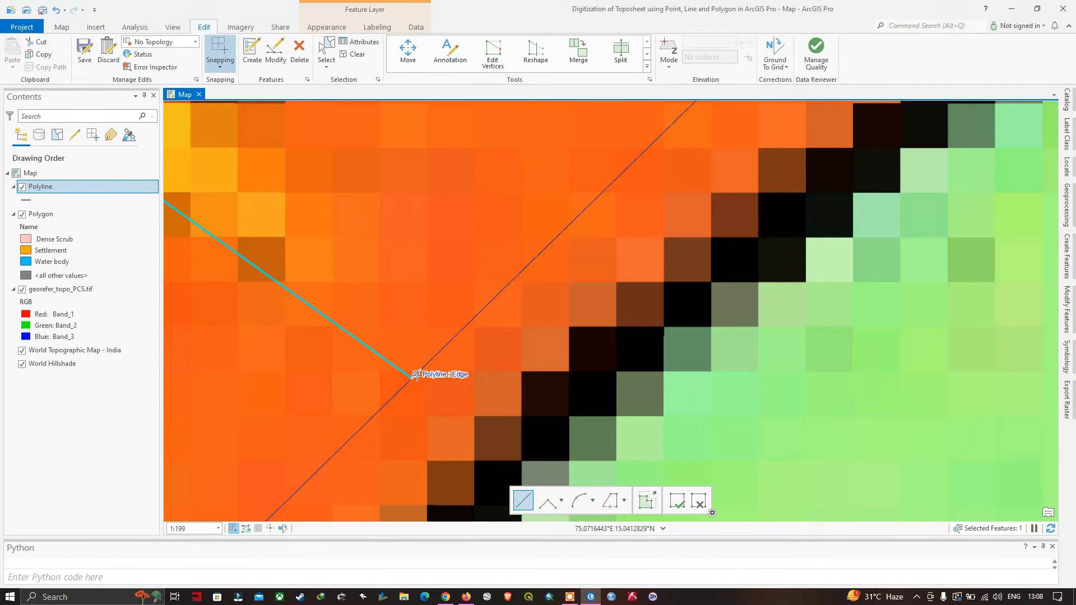
{"action": "scroll", "coordinate": [422, 379], "scroll_direction": "down", "scroll_amount": 1}
{"action": "scroll", "coordinate": [433, 372], "scroll_direction": "down", "scroll_amount": 2}
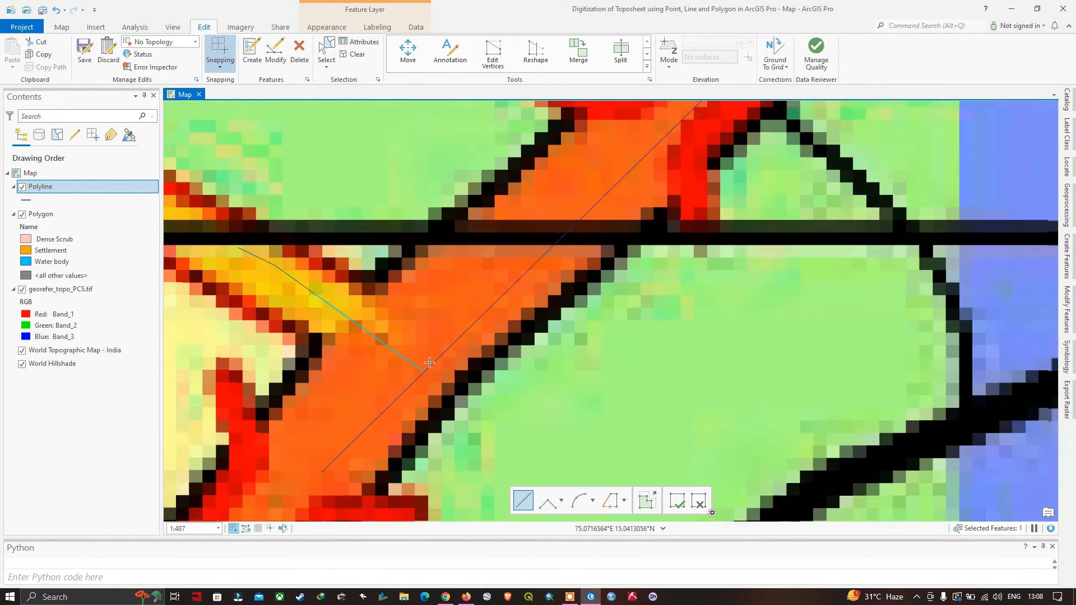
{"action": "scroll", "coordinate": [406, 335], "scroll_direction": "down", "scroll_amount": 2}
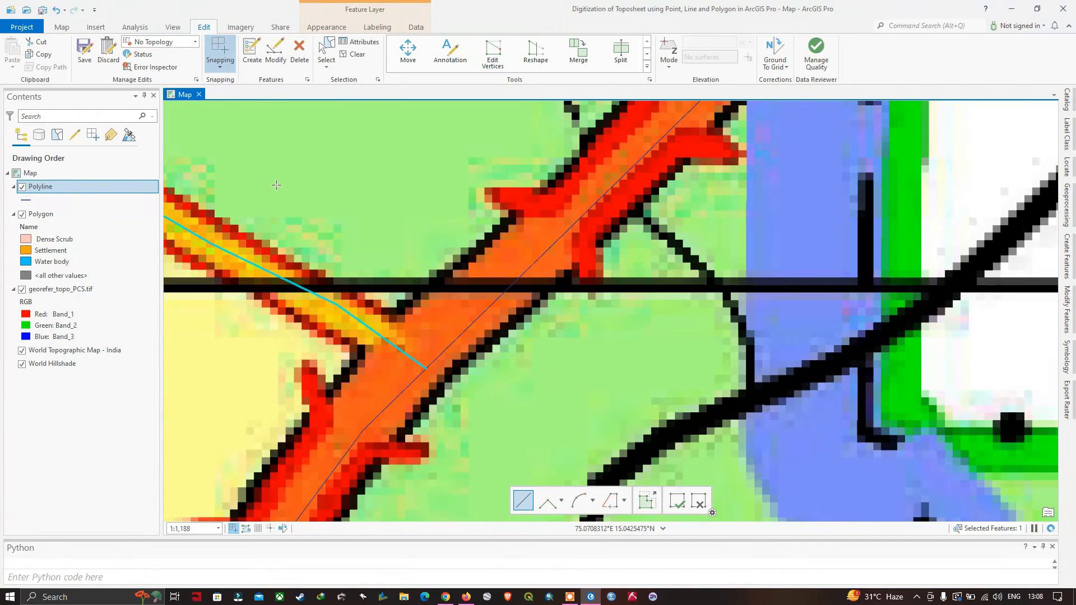
{"action": "scroll", "coordinate": [420, 353], "scroll_direction": "up", "scroll_amount": 5}
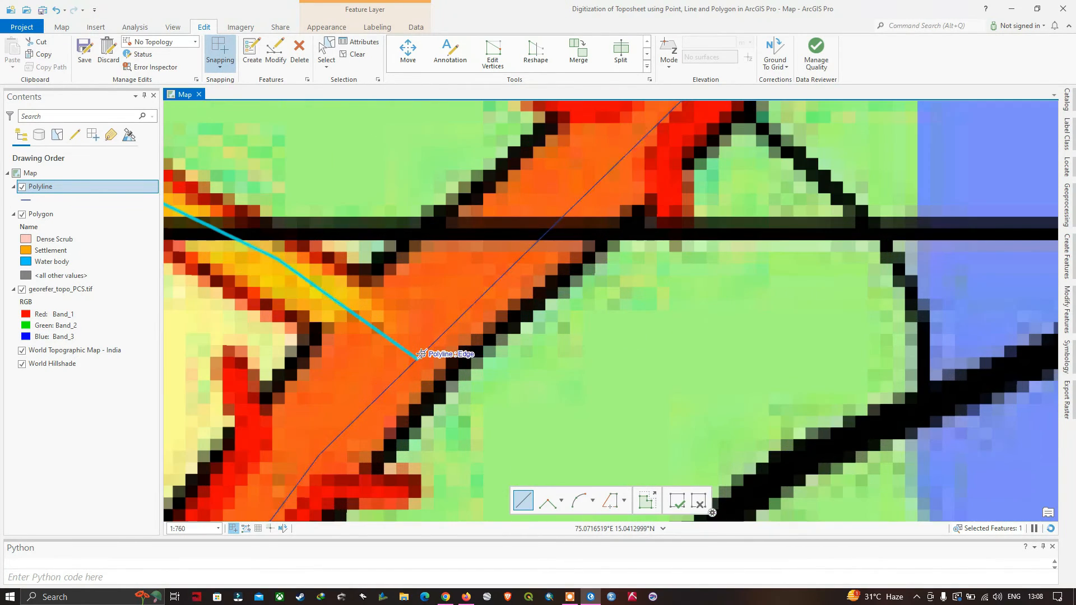
{"action": "scroll", "coordinate": [418, 363], "scroll_direction": "up", "scroll_amount": 2}
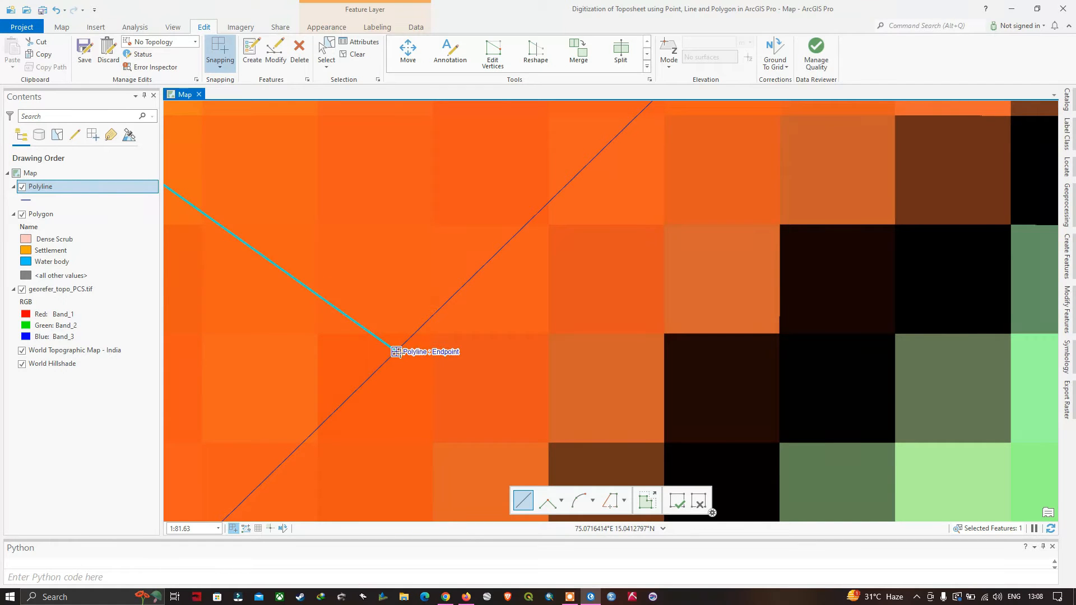
{"action": "scroll", "coordinate": [397, 353], "scroll_direction": "up", "scroll_amount": 3}
{"action": "scroll", "coordinate": [397, 353], "scroll_direction": "down", "scroll_amount": 5}
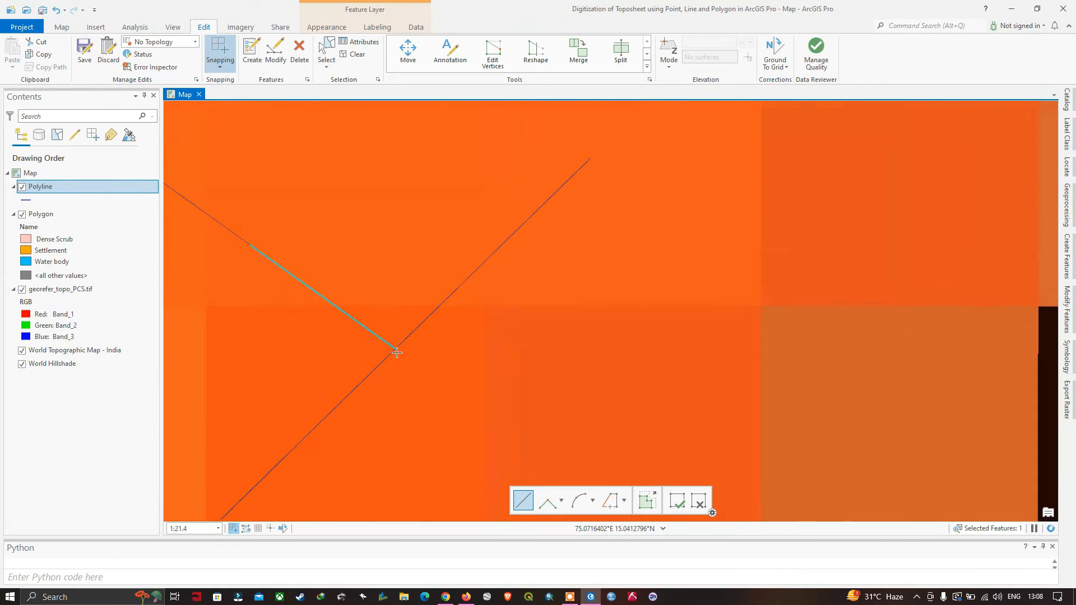
{"action": "scroll", "coordinate": [398, 352], "scroll_direction": "down", "scroll_amount": 9}
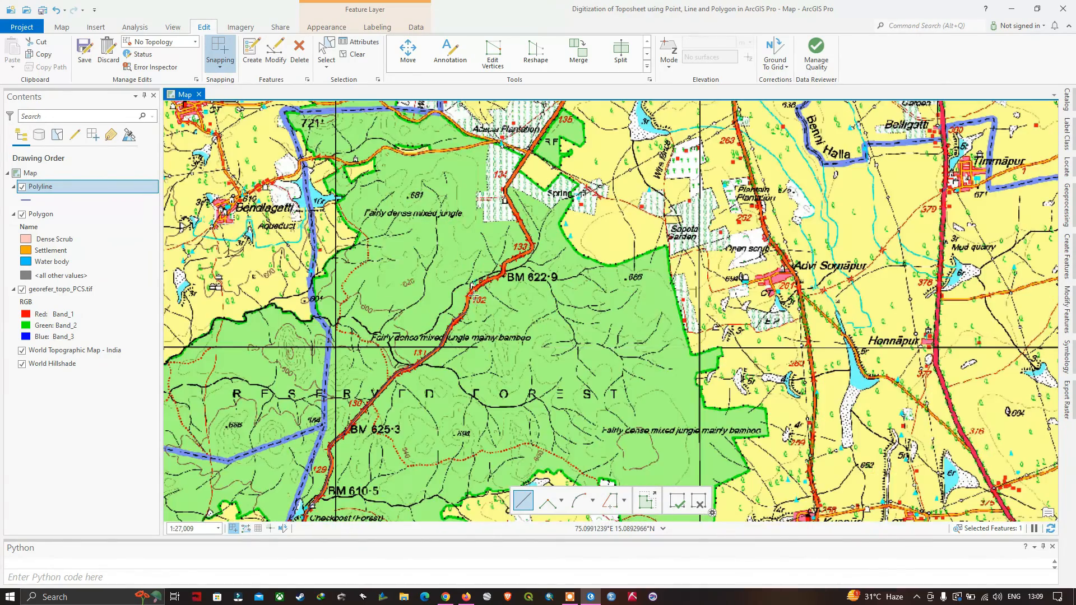
Start a new Polyline feature snapped to the existing road line's endpoint just south of mark 132.
{"action": "scroll", "coordinate": [473, 305], "scroll_direction": "up", "scroll_amount": 3}
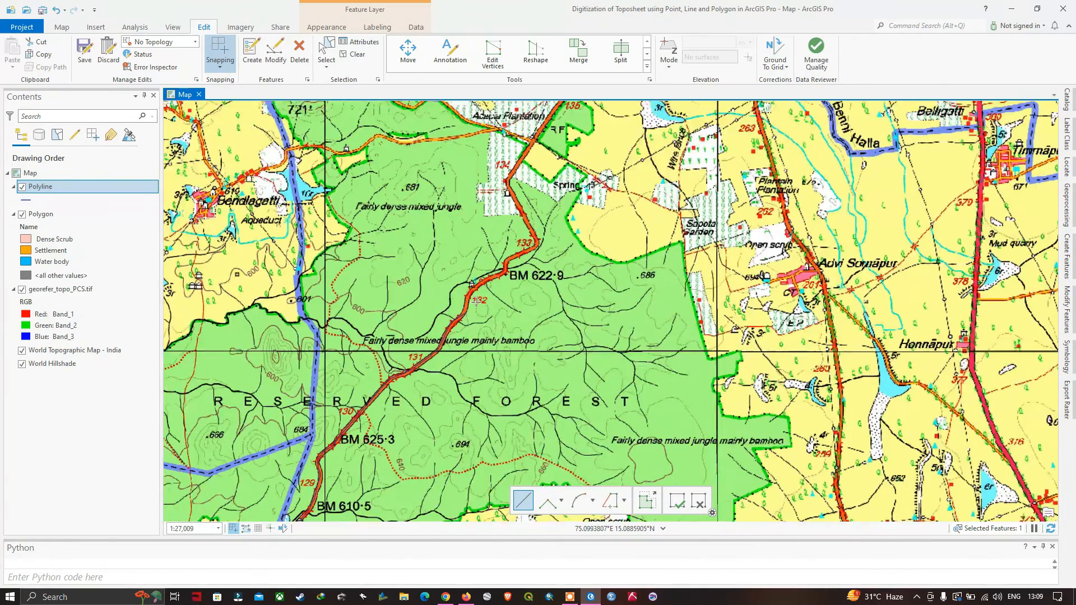
{"action": "scroll", "coordinate": [448, 322], "scroll_direction": "up", "scroll_amount": 4}
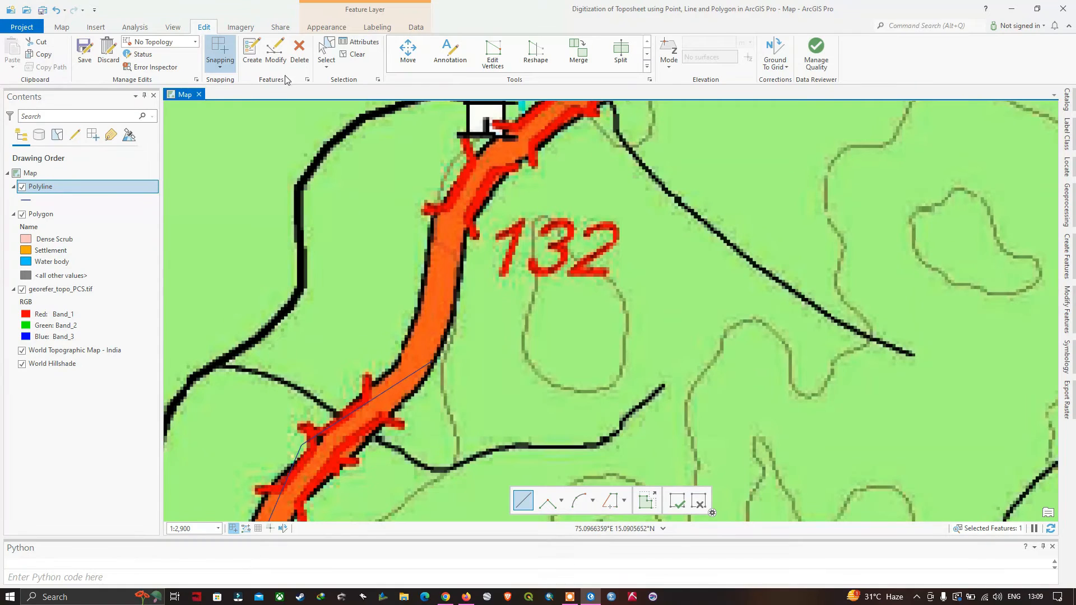
{"action": "left_click", "coordinate": [221, 67]}
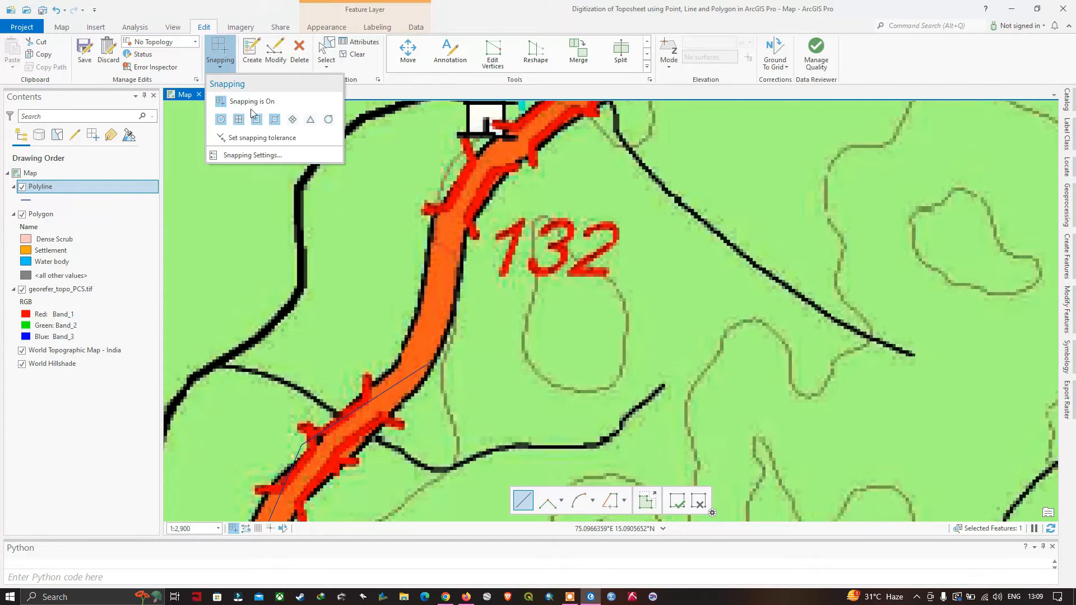
{"action": "left_click", "coordinate": [433, 367]}
{"action": "scroll", "coordinate": [431, 361], "scroll_direction": "up", "scroll_amount": 2}
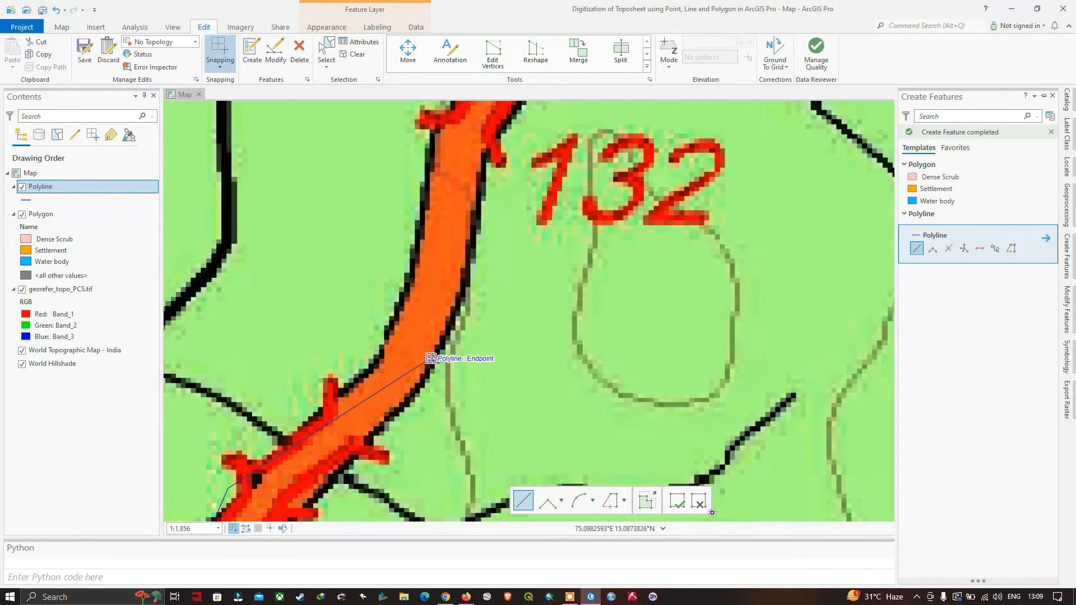
{"action": "left_click", "coordinate": [431, 358]}
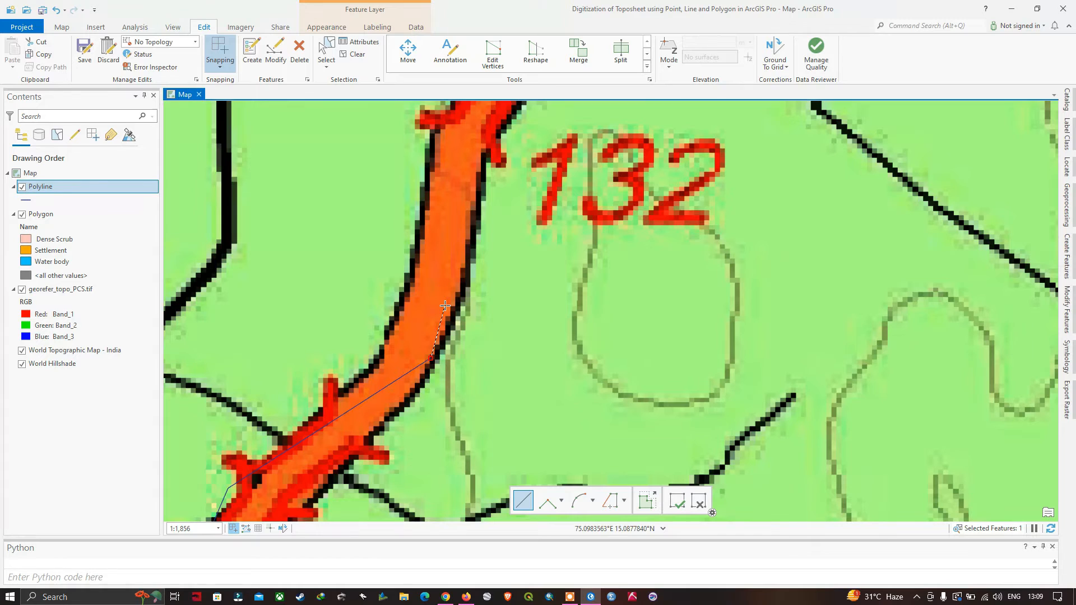
Digitize the main road northeastward past mark 132 and BM 622·9 to the bend at mark 133.
{"action": "left_click", "coordinate": [437, 293]}
{"action": "left_click", "coordinate": [447, 218]}
{"action": "left_click", "coordinate": [459, 157]}
{"action": "scroll", "coordinate": [387, 351], "scroll_direction": "down", "scroll_amount": 4}
{"action": "left_click", "coordinate": [443, 251]}
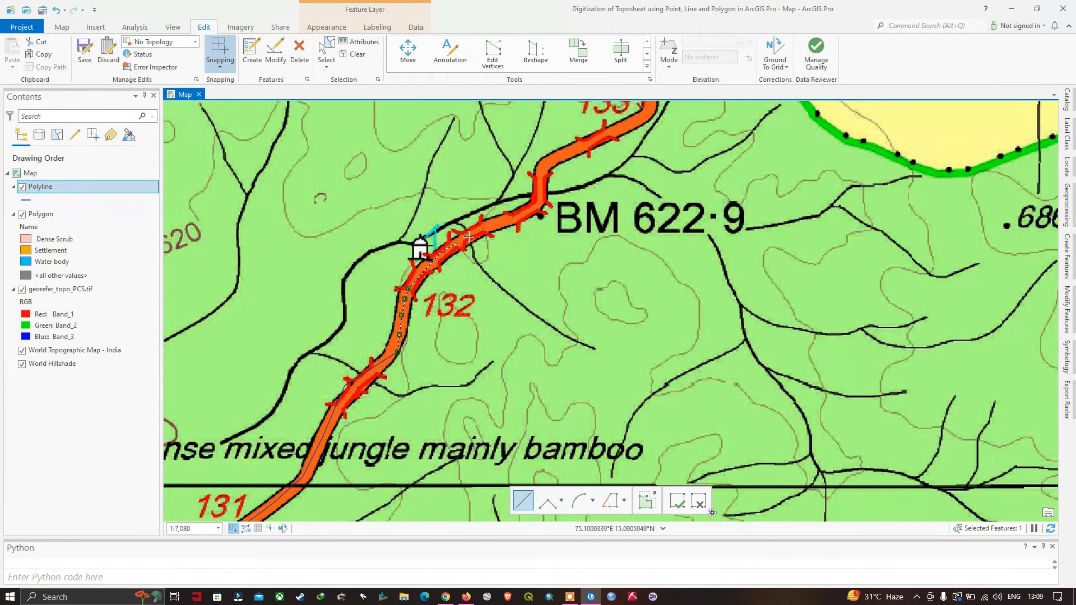
{"action": "left_click", "coordinate": [478, 230]}
{"action": "left_click", "coordinate": [515, 215]}
{"action": "left_click", "coordinate": [539, 200]}
{"action": "left_click", "coordinate": [586, 139]}
{"action": "mouse_move", "coordinate": [619, 131]}
{"action": "left_mouse_down"}
{"action": "mouse_move", "coordinate": [569, 148]}
{"action": "mouse_move", "coordinate": [465, 261]}
{"action": "left_mouse_up"}
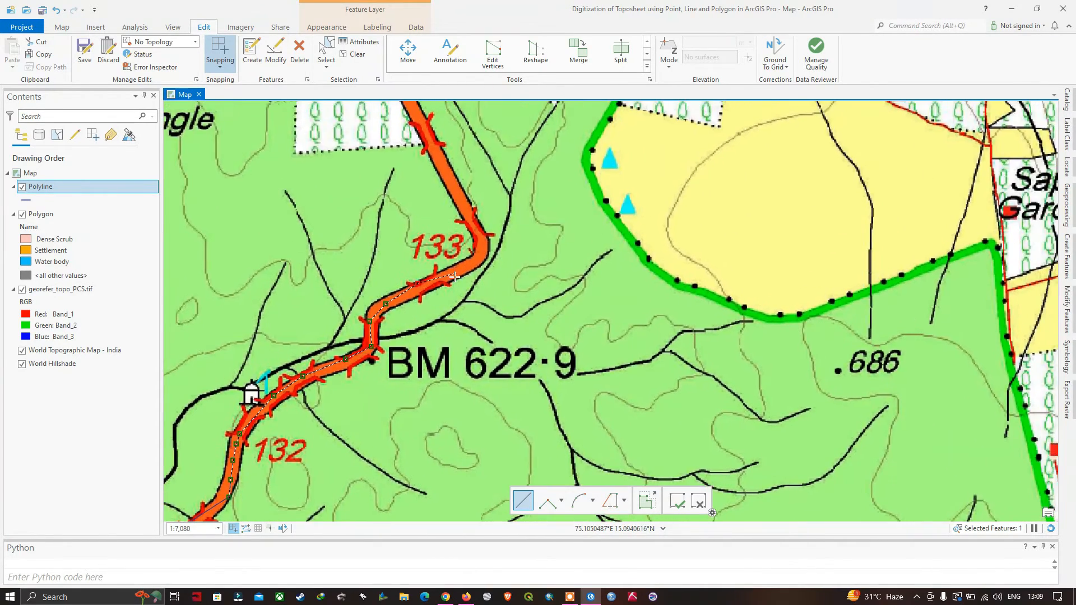
{"action": "left_click", "coordinate": [475, 258]}
{"action": "left_click", "coordinate": [482, 239]}
Place a few off-road vertices northeast of mark 133 and undo them.
{"action": "left_click", "coordinate": [552, 198]}
{"action": "left_click", "coordinate": [583, 195]}
{"action": "left_click", "coordinate": [594, 221]}
{"action": "key", "text": "ctrl+z"}
{"action": "key", "text": "ctrl+z"}
Continue the road line northwestward along the main road from the bend at mark 133.
{"action": "left_click", "coordinate": [466, 211]}
{"action": "left_click", "coordinate": [453, 186]}
Try extending the line off the road toward the yellow area's boundary, and undo those four vertices.
{"action": "left_click", "coordinate": [481, 168]}
{"action": "left_click", "coordinate": [547, 152]}
{"action": "left_click", "coordinate": [574, 187]}
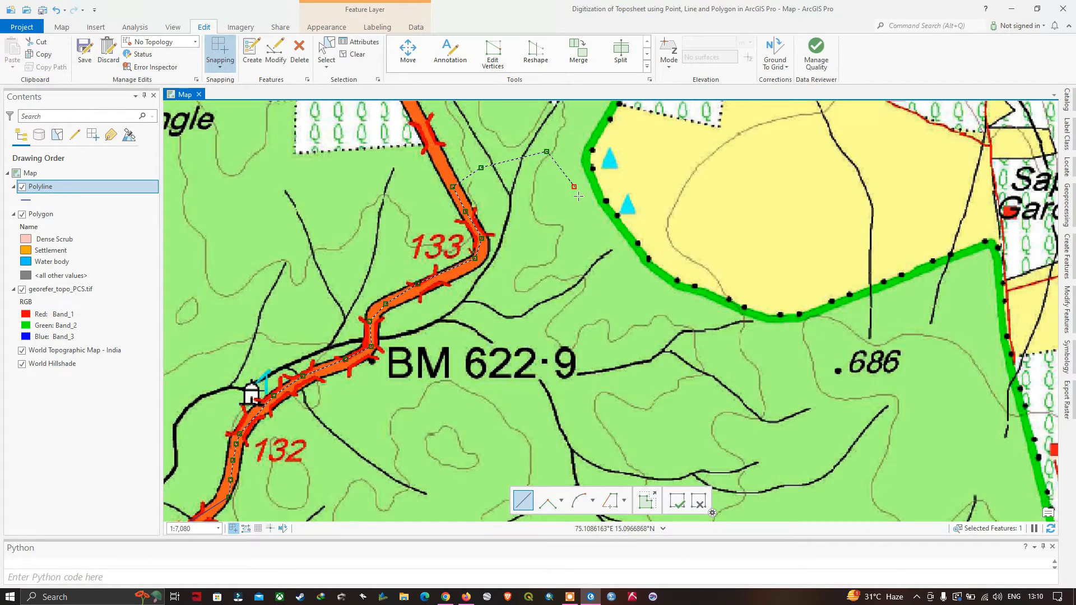
{"action": "left_click", "coordinate": [583, 215]}
{"action": "key", "text": "ctrl+z"}
{"action": "key", "text": "ctrl+z"}
{"action": "key", "text": "ctrl+z"}
{"action": "key", "text": "ctrl+z"}
Continue the line along the main road and finish it at the existing line's endpoint near mark 134.
{"action": "left_click", "coordinate": [438, 151]}
{"action": "scroll", "coordinate": [420, 116], "scroll_direction": "down", "scroll_amount": 2}
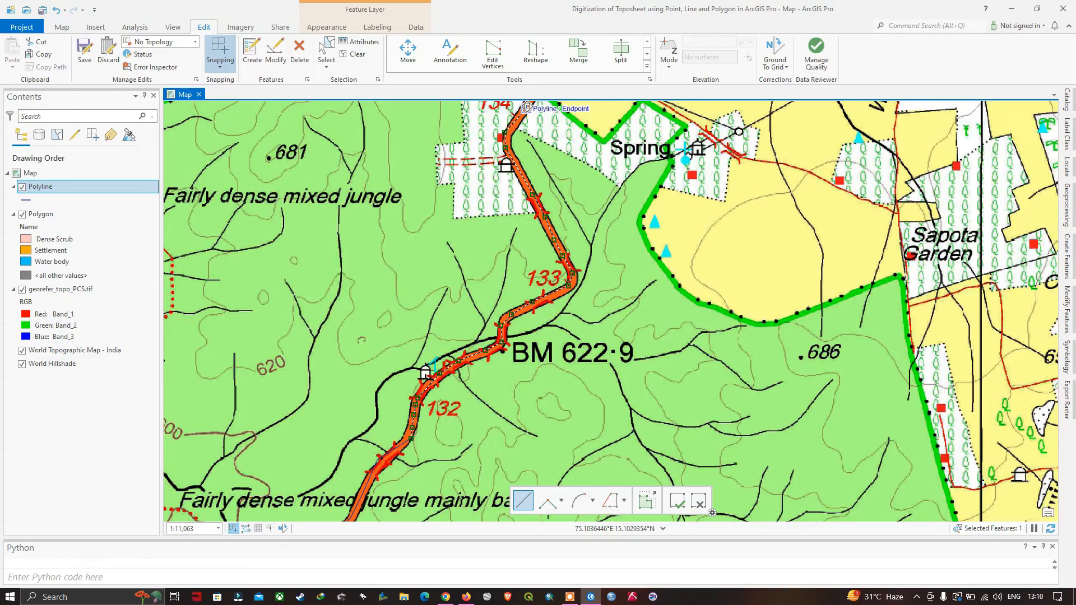
{"action": "double_click", "coordinate": [527, 108]}
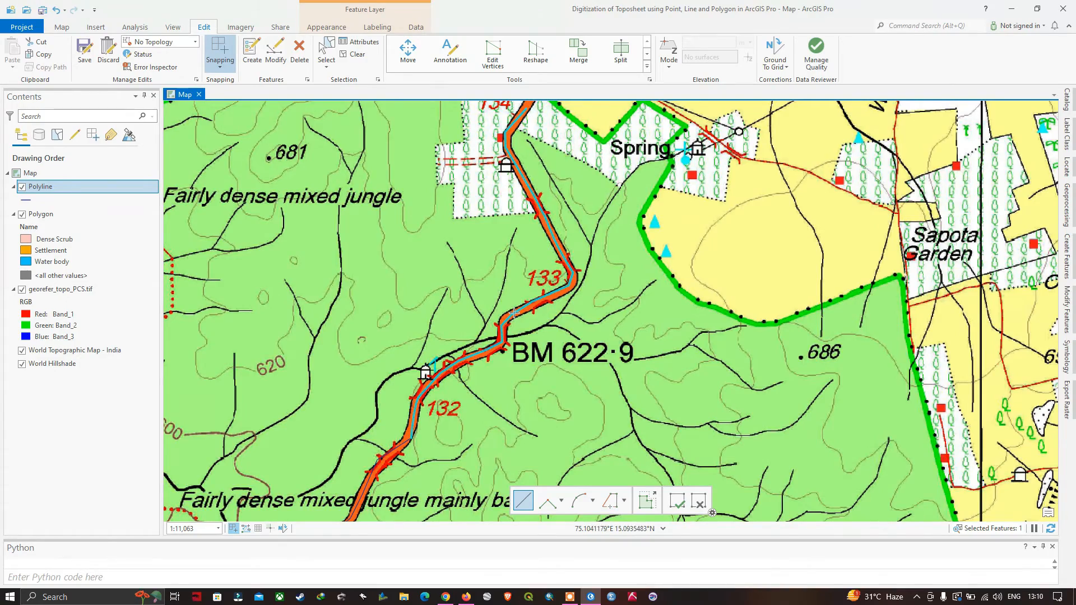
Save the feature edits and hide the georefer_topo_PCS.tif toposheet layer.
{"action": "scroll", "coordinate": [504, 368], "scroll_direction": "down", "scroll_amount": 4}
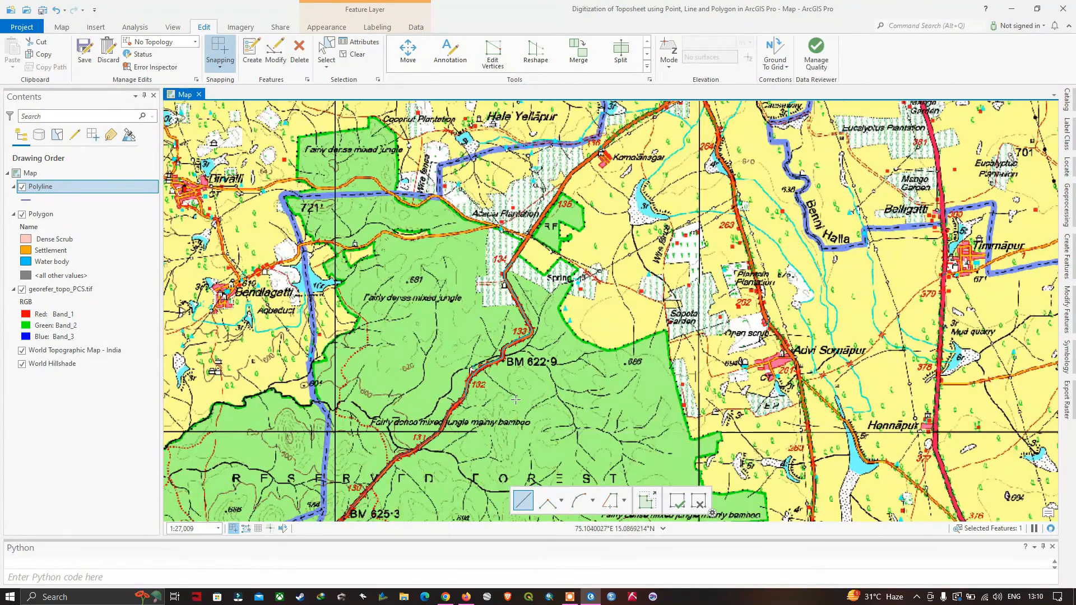
{"action": "left_click_drag", "start_coordinate": [520, 391], "coordinate": [602, 162]}
{"action": "scroll", "coordinate": [601, 162], "scroll_direction": "down", "scroll_amount": 4}
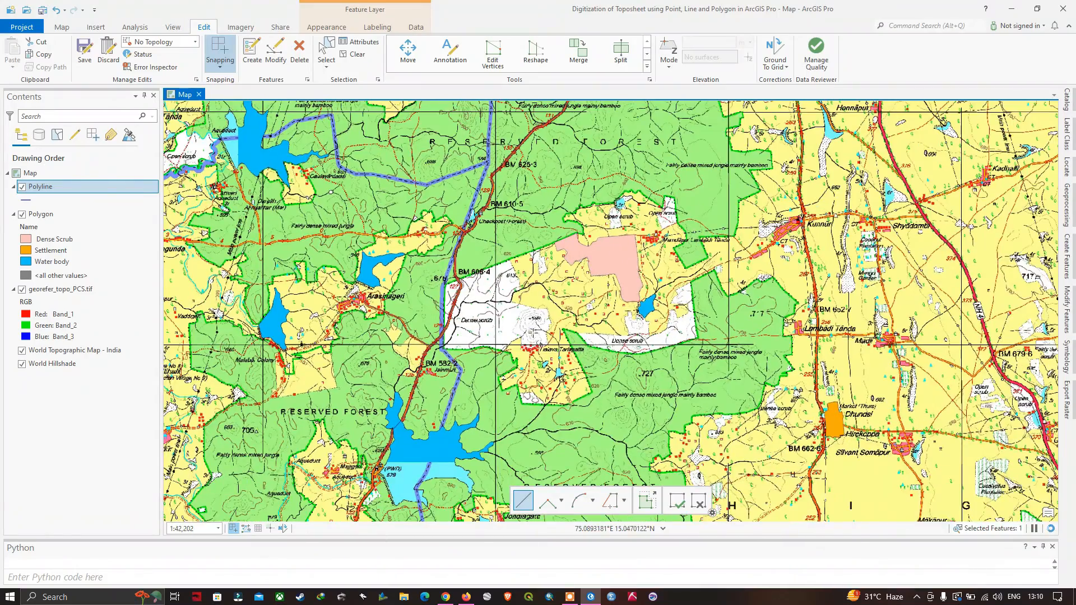
{"action": "scroll", "coordinate": [533, 343], "scroll_direction": "up", "scroll_amount": 2}
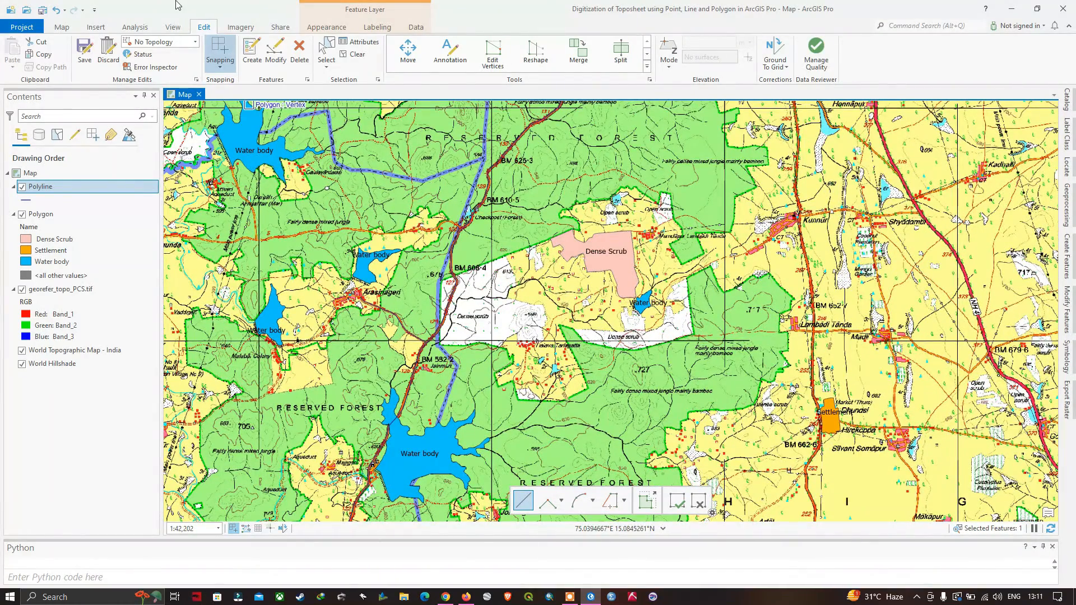
{"action": "left_click", "coordinate": [84, 53]}
{"action": "left_click", "coordinate": [559, 317]}
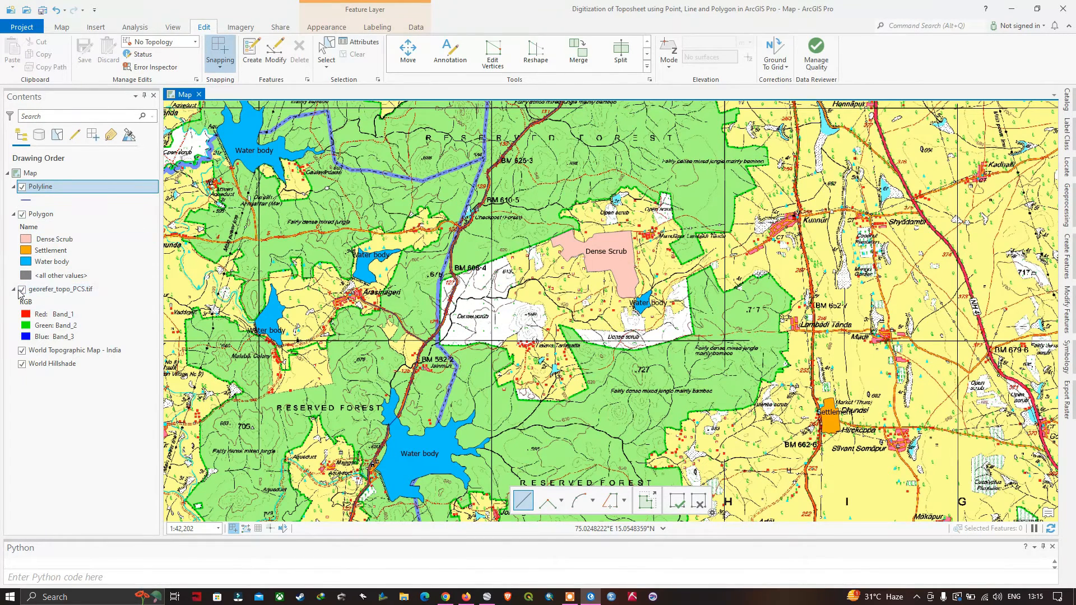
{"action": "left_click", "coordinate": [22, 290]}
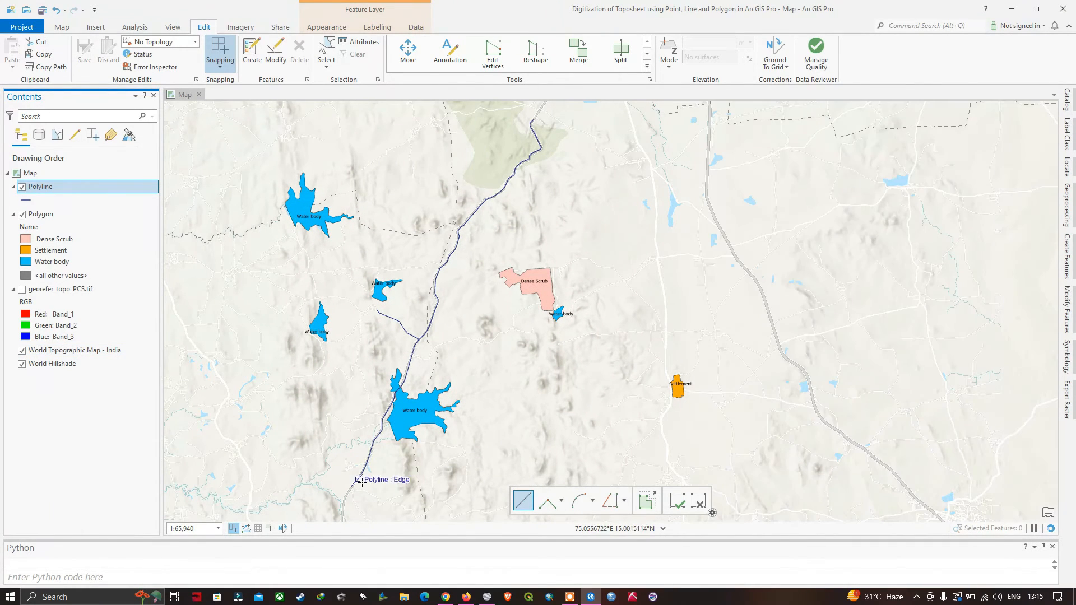
Add a field named Length with data type Double to the Polyline layer's attribute table and save the field changes.
{"action": "right_click", "coordinate": [40, 189]}
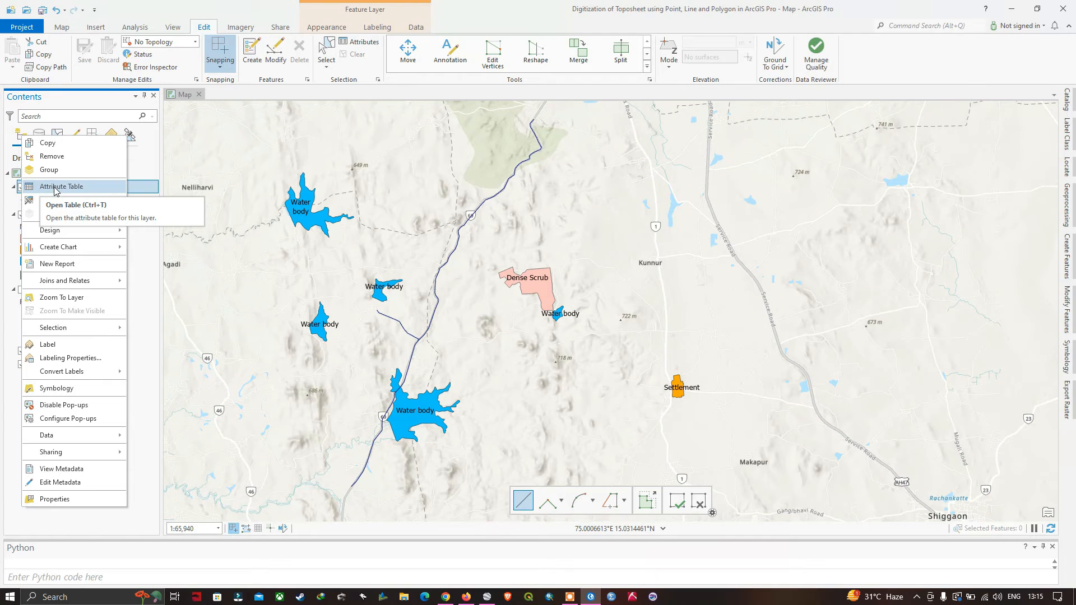
{"action": "left_click", "coordinate": [147, 187]}
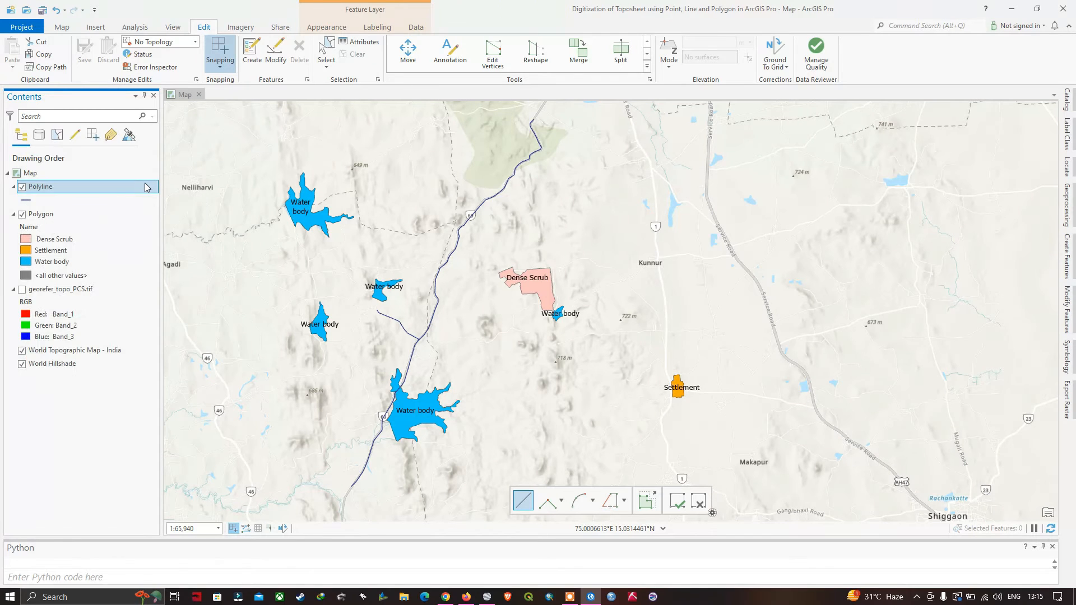
{"action": "right_click", "coordinate": [43, 191]}
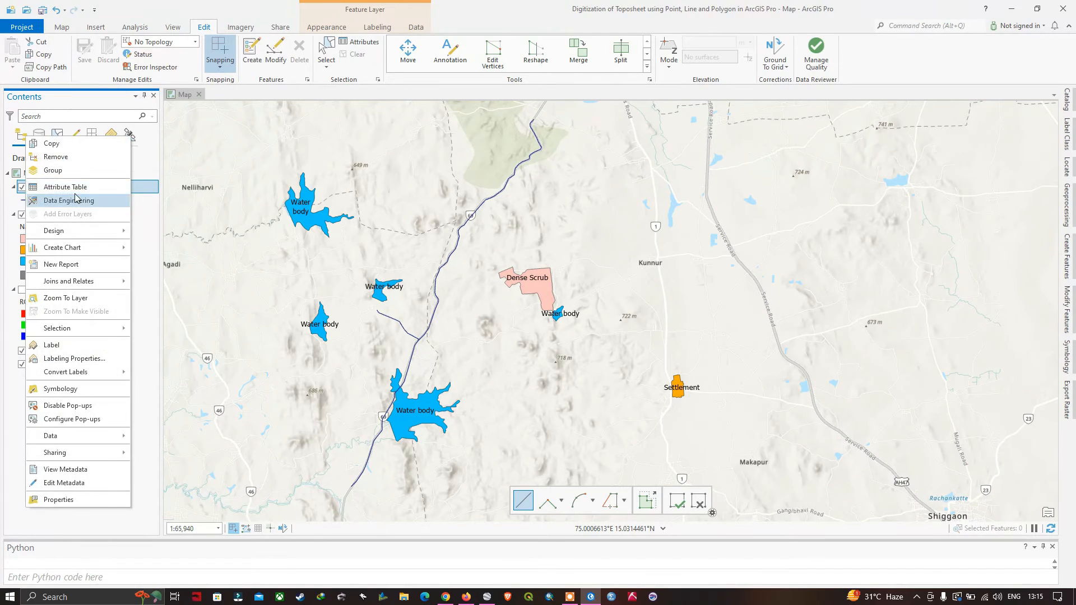
{"action": "left_click", "coordinate": [72, 192]}
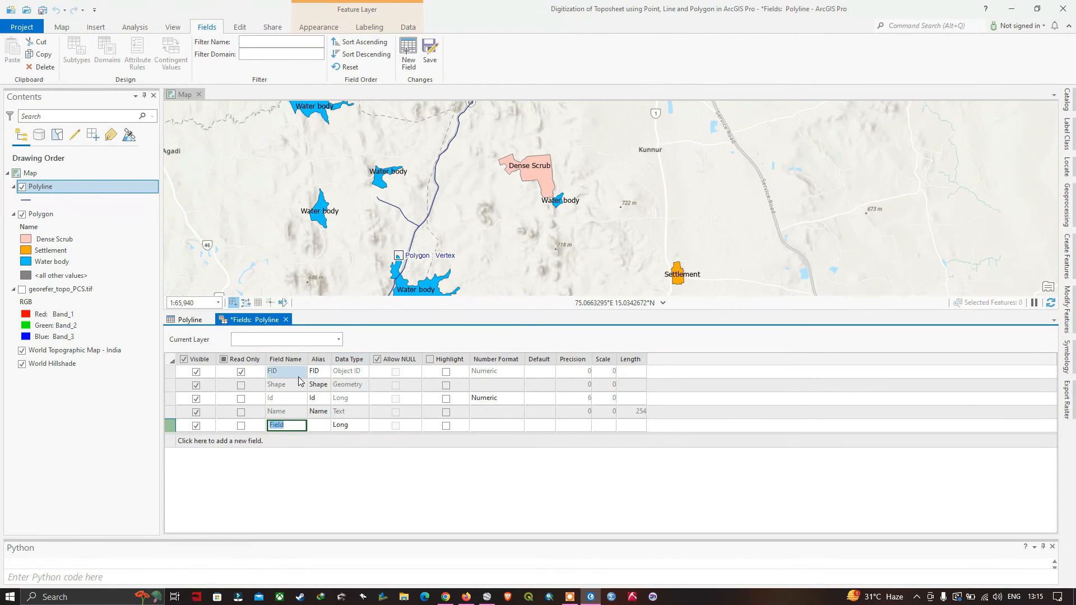
{"action": "left_click", "coordinate": [294, 429]}
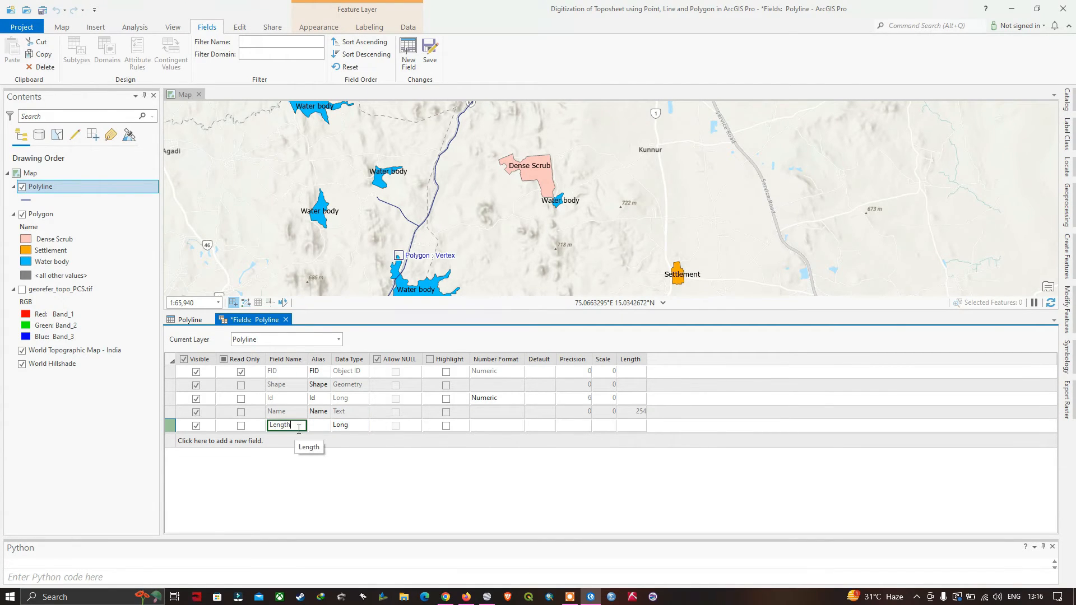
{"action": "left_click", "coordinate": [359, 430]}
{"action": "left_click", "coordinate": [362, 427]}
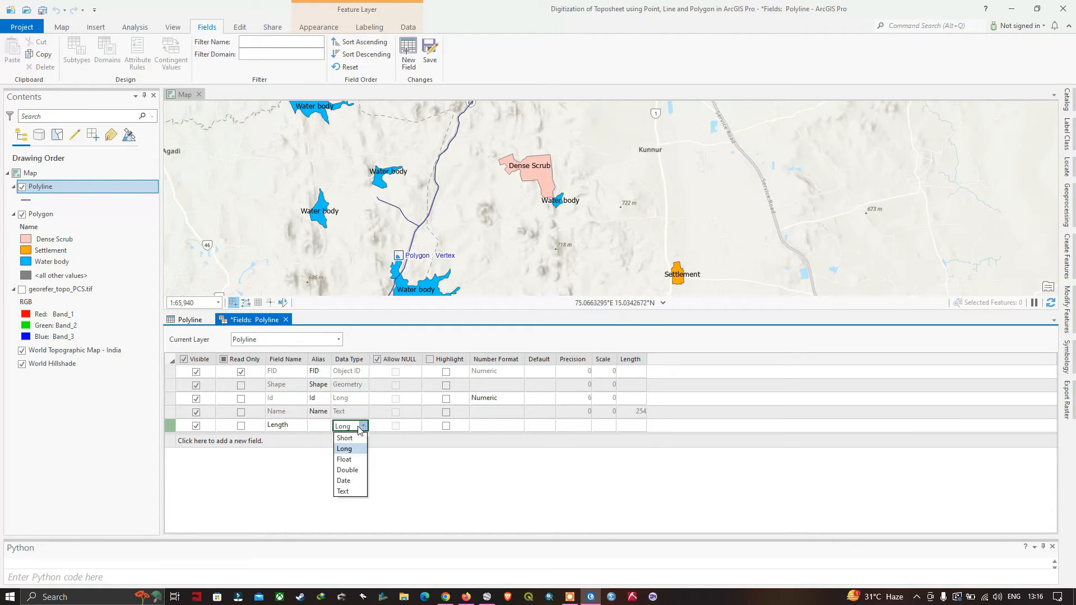
{"action": "left_click", "coordinate": [348, 471]}
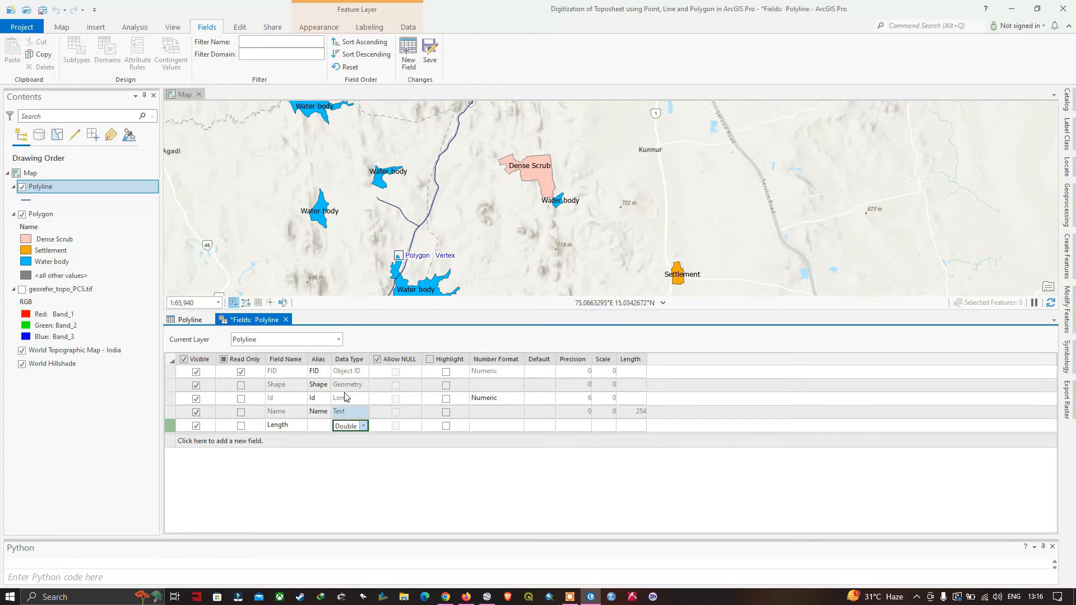
{"action": "left_click", "coordinate": [435, 50]}
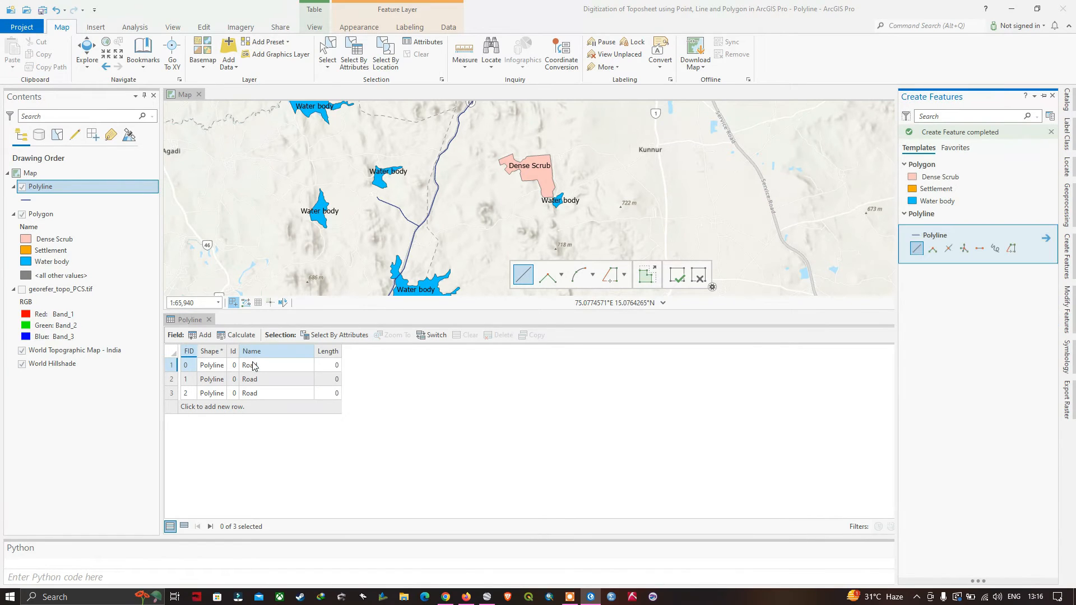
Calculate the Length field's geometry as Length in Kilometers, using the coordinate system of georefer_topo_PCS.tif.
{"action": "right_click", "coordinate": [337, 354]}
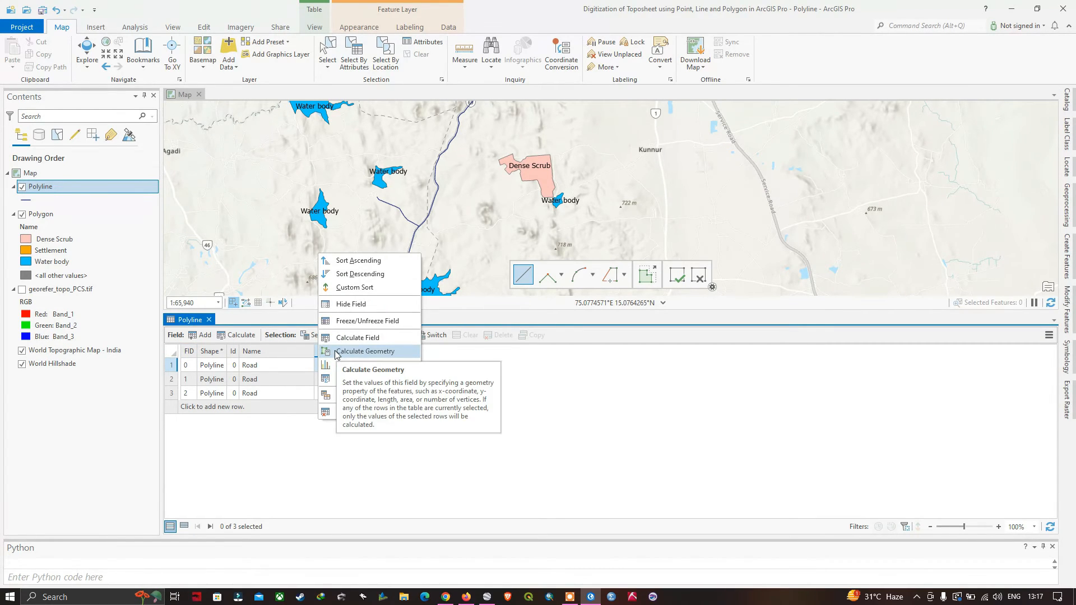
{"action": "left_click", "coordinate": [375, 353]}
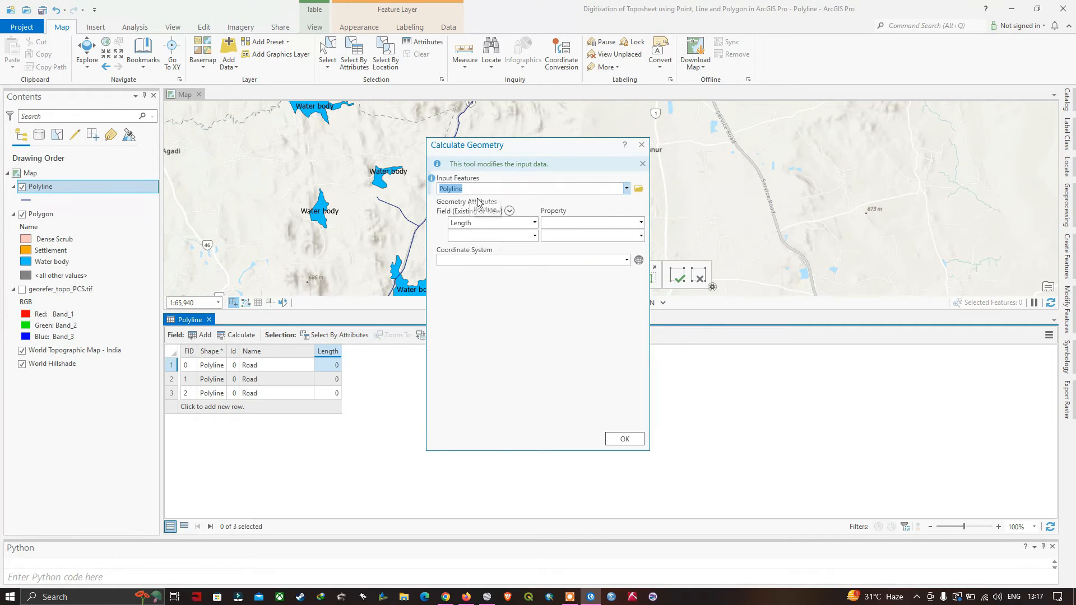
{"action": "left_click", "coordinate": [641, 223]}
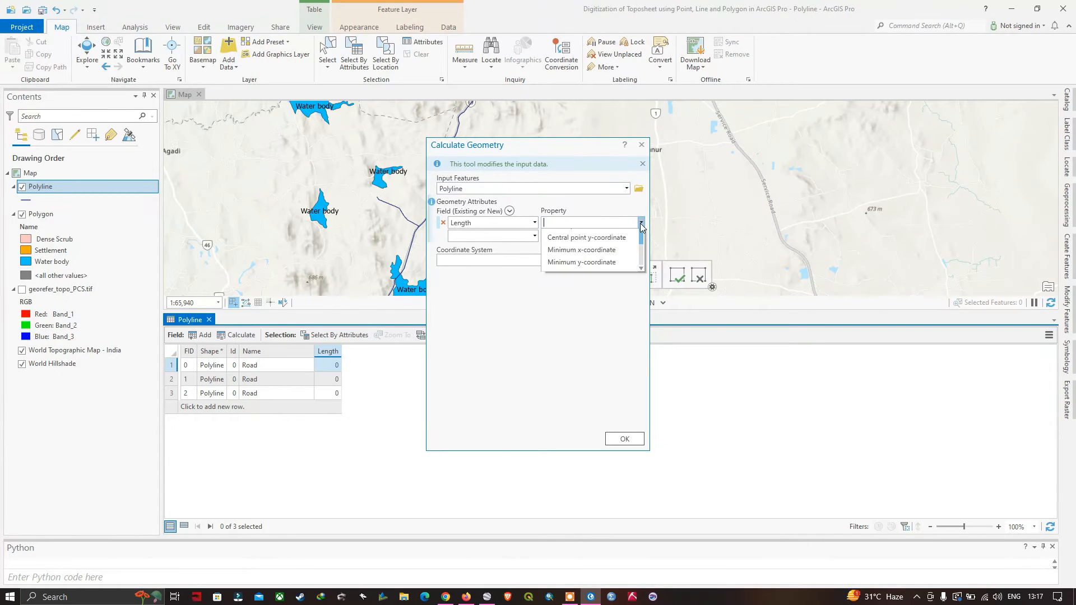
{"action": "left_click", "coordinate": [599, 236]}
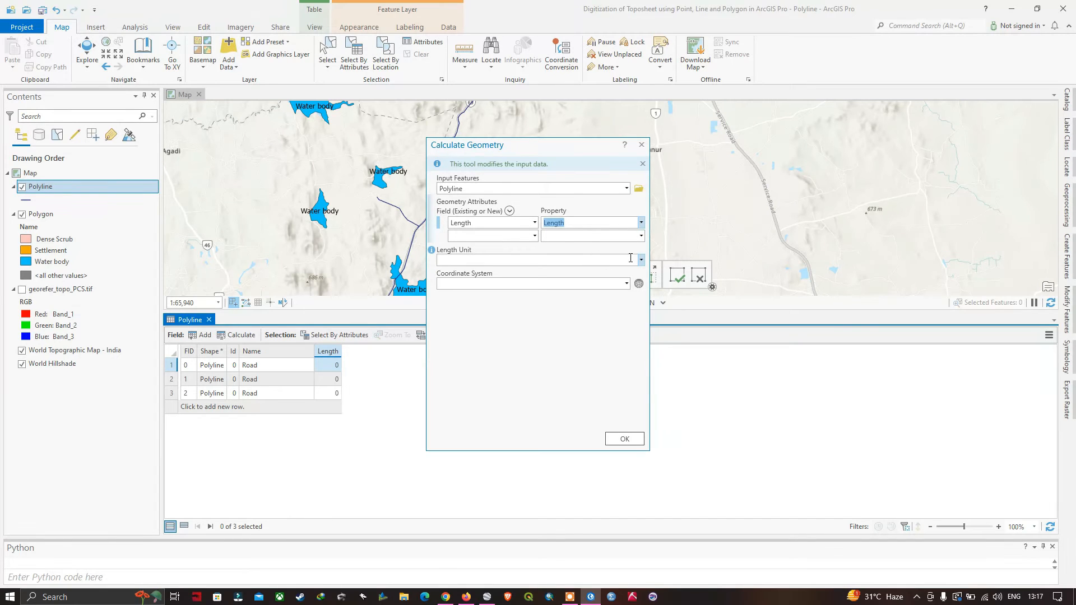
{"action": "left_click", "coordinate": [642, 261]}
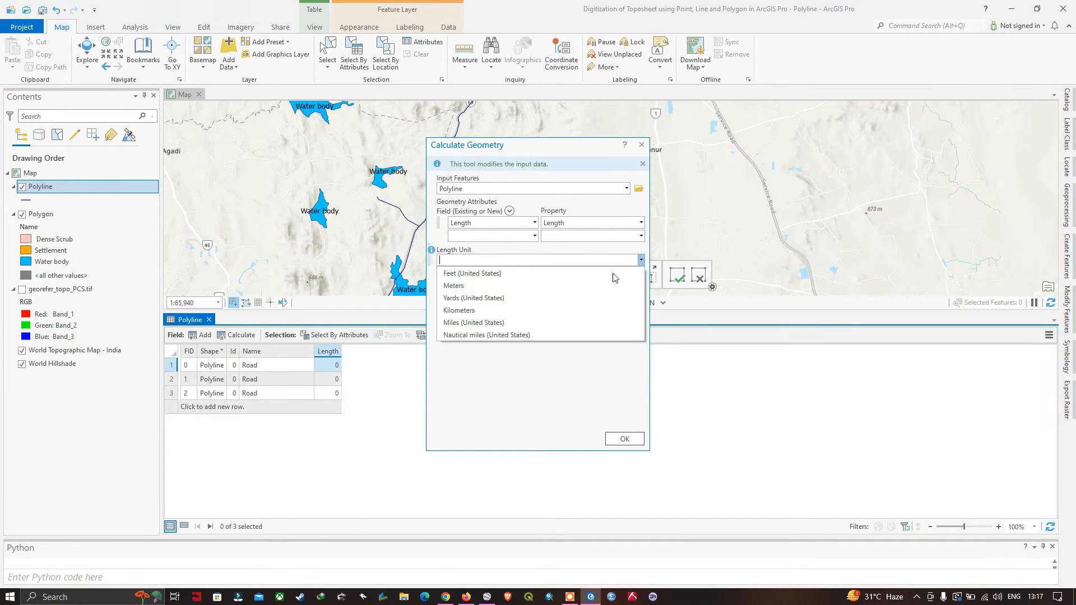
{"action": "left_click", "coordinate": [484, 310]}
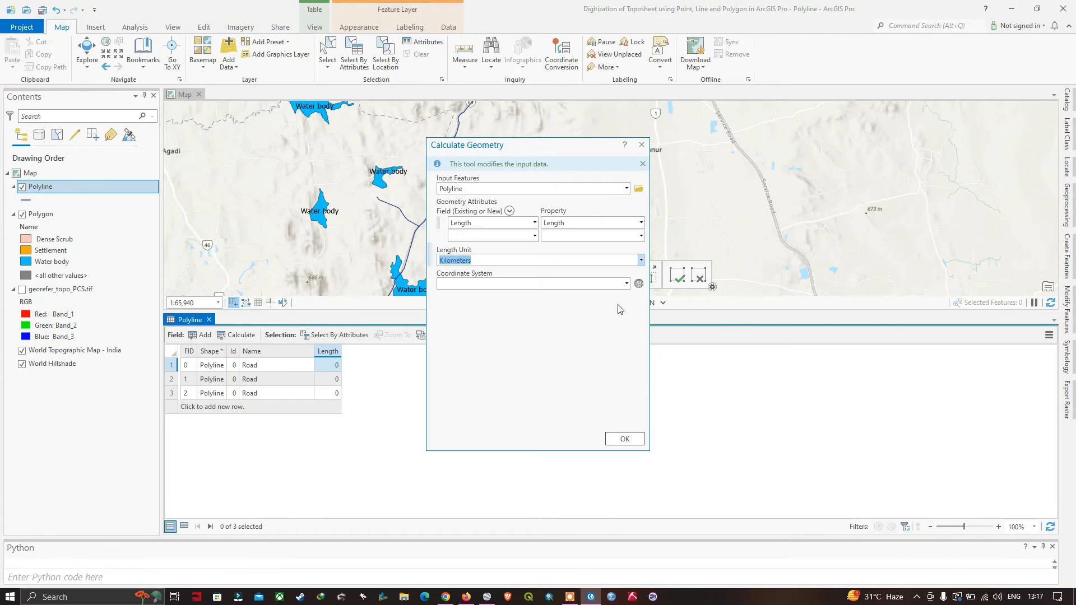
{"action": "left_click", "coordinate": [627, 284]}
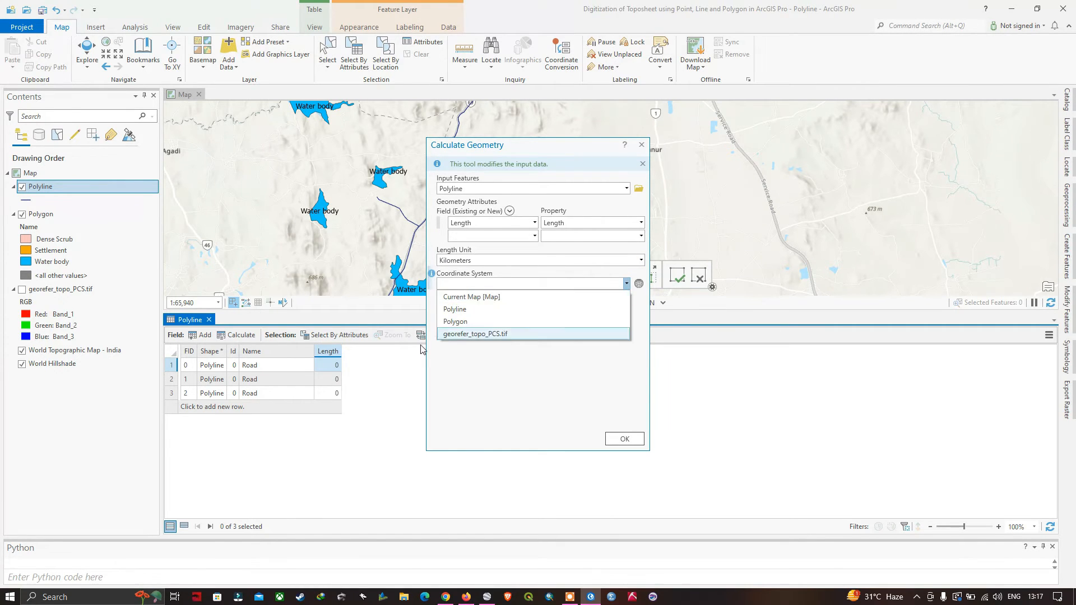
{"action": "left_click", "coordinate": [453, 336]}
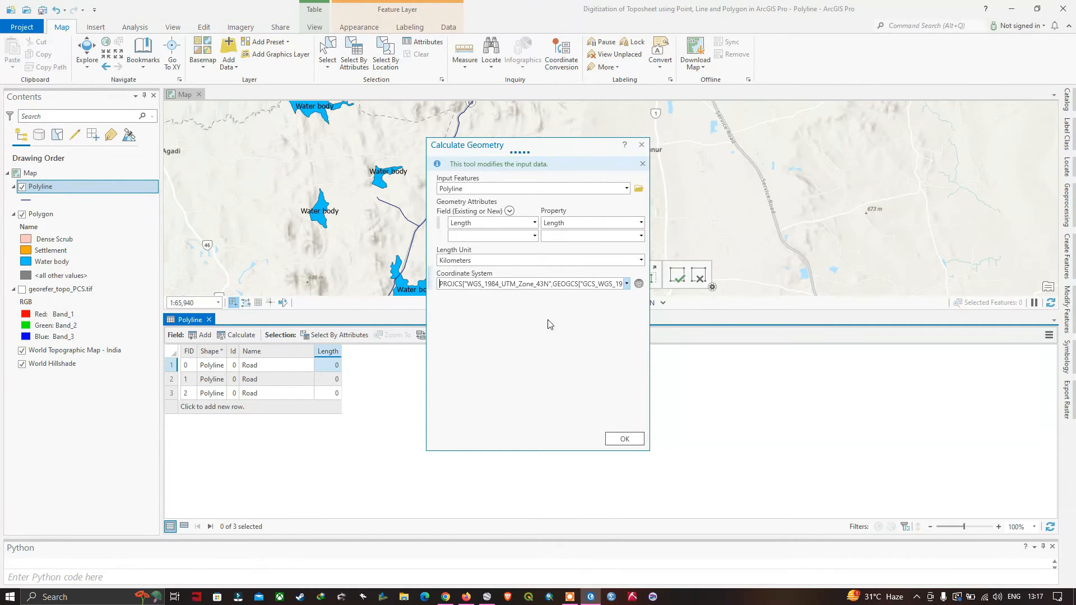
{"action": "left_click", "coordinate": [629, 440]}
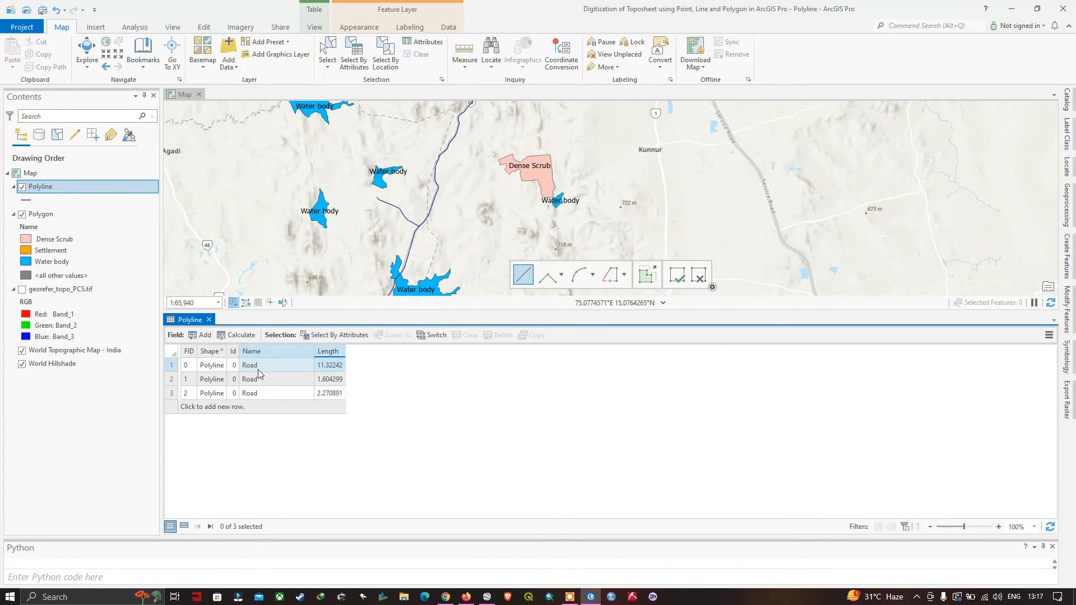
Check the first two road records' lengths against their lines on the map, then close the table and clear the selection.
{"action": "left_click", "coordinate": [171, 370]}
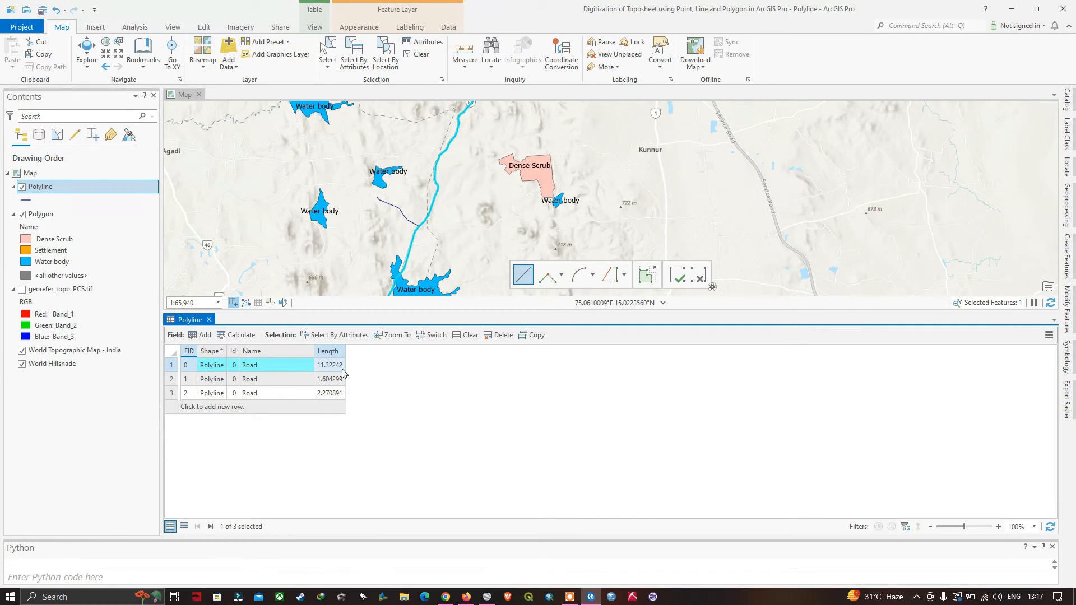
{"action": "left_click", "coordinate": [174, 380]}
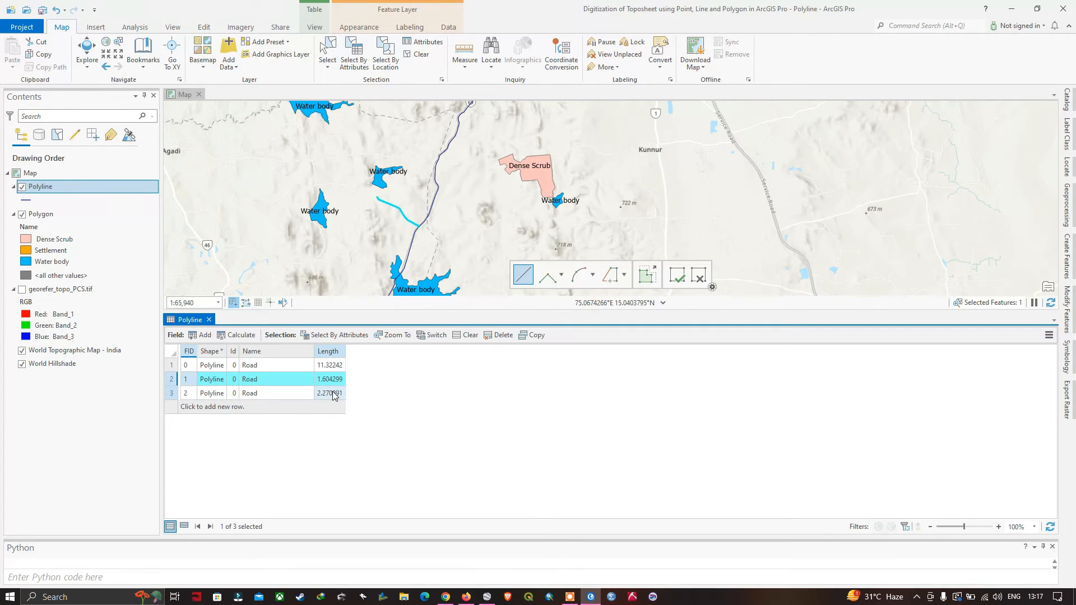
{"action": "left_click", "coordinate": [203, 27]}
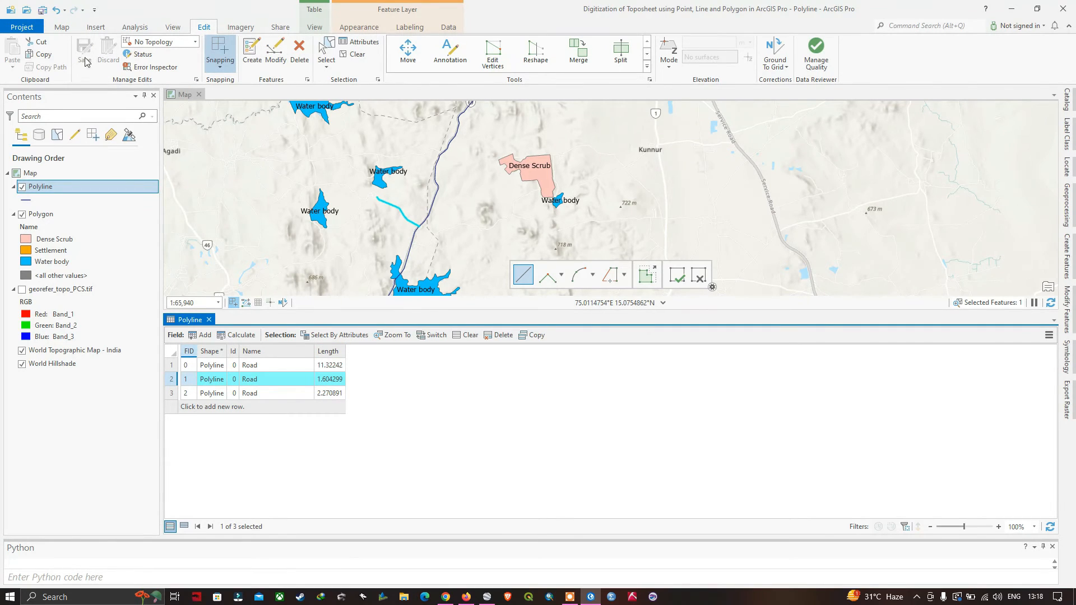
{"action": "left_click", "coordinate": [209, 320]}
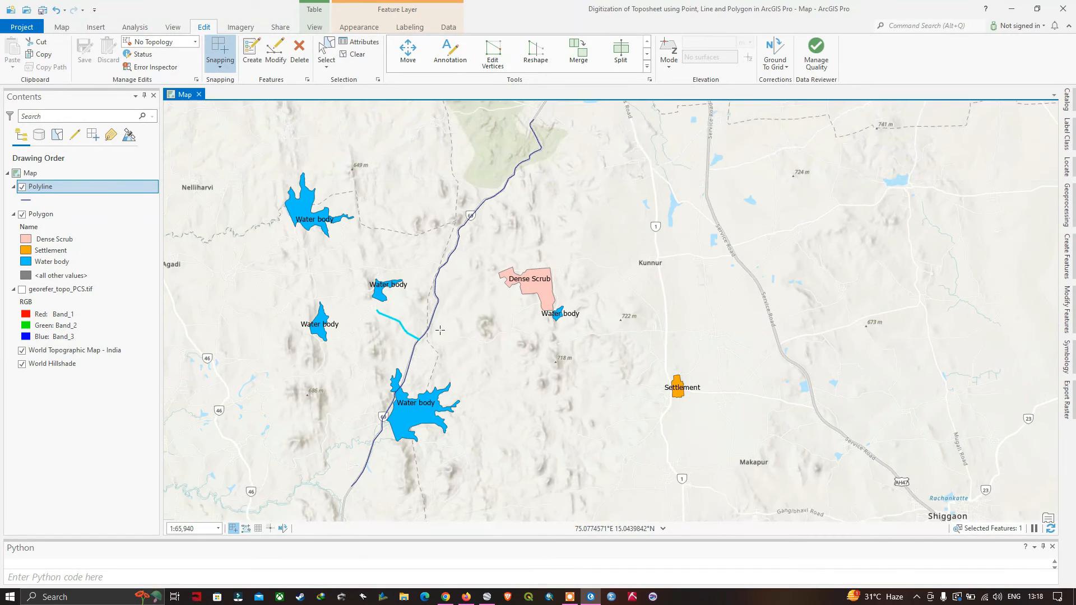
{"action": "left_click", "coordinate": [359, 55]}
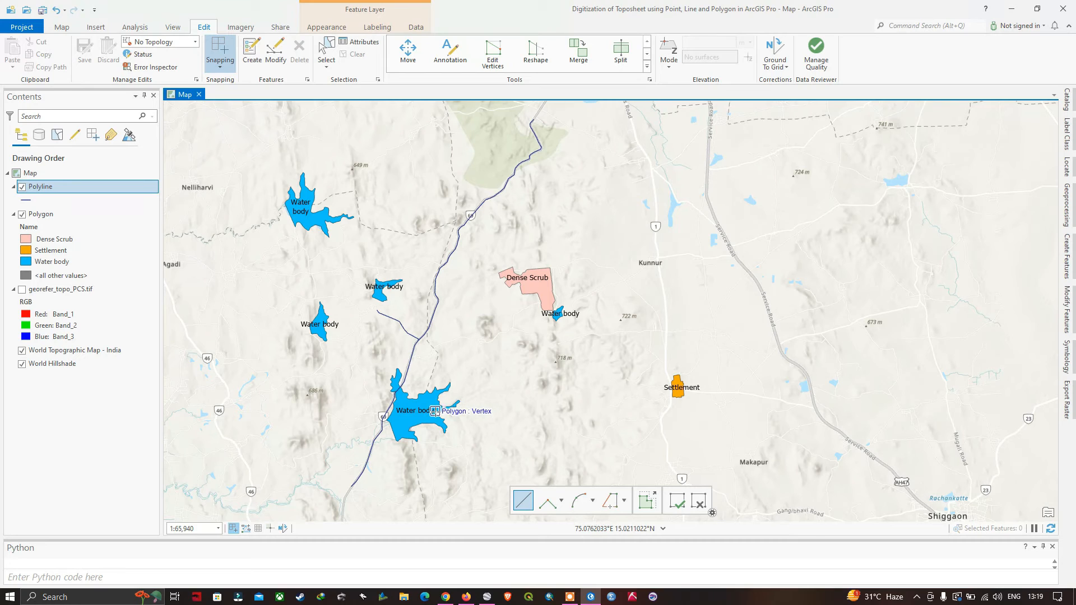
Start a new shapefile in the shapefile folder of the 22_Digitization of Toposheet project.
{"action": "left_click", "coordinate": [172, 28]}
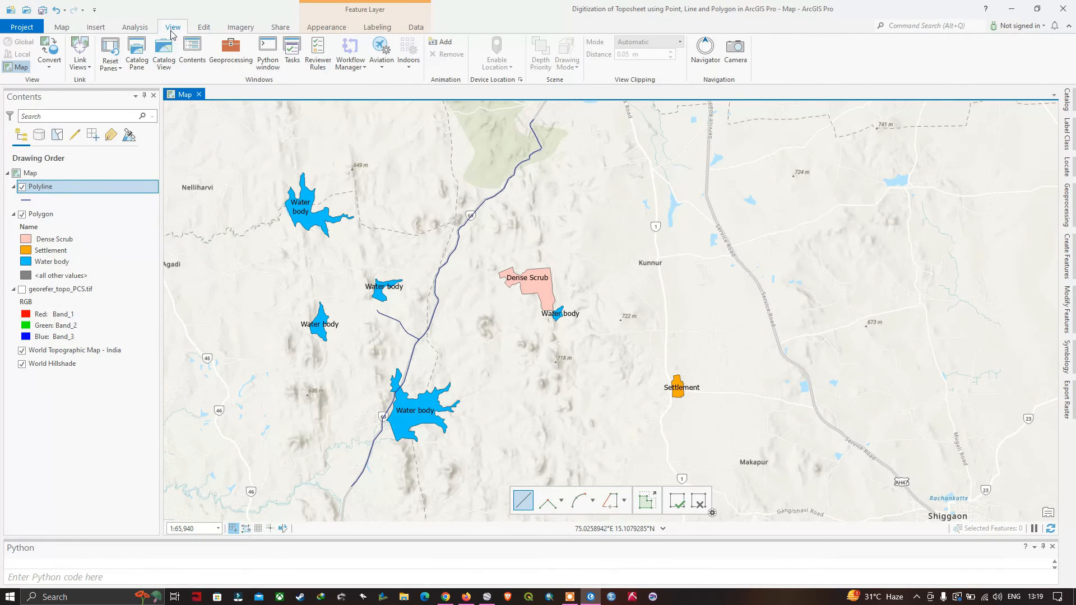
{"action": "left_click", "coordinate": [137, 55]}
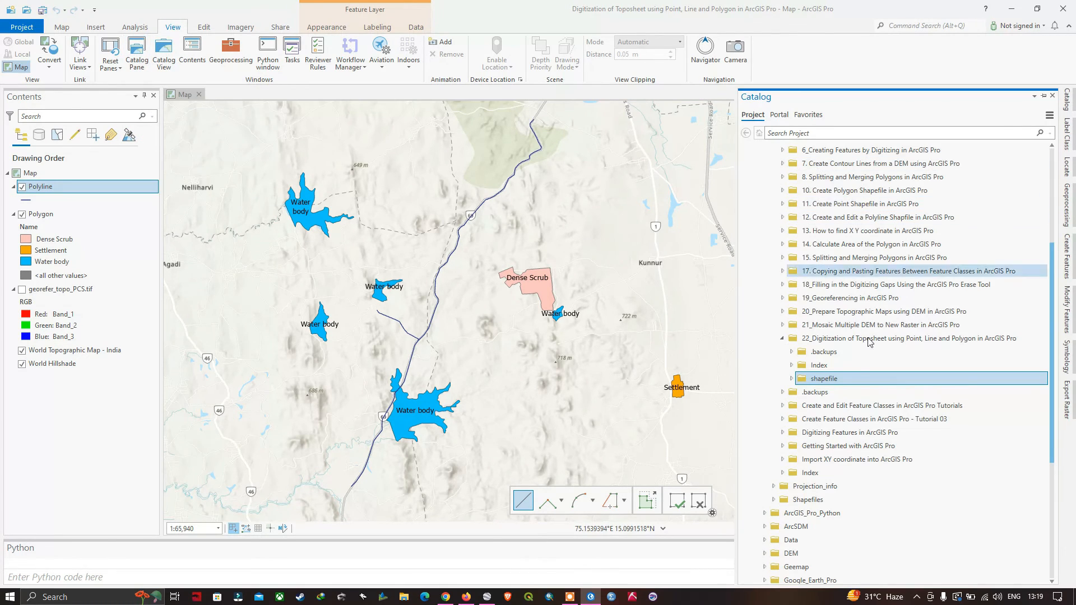
{"action": "mouse_move", "coordinate": [825, 382]}
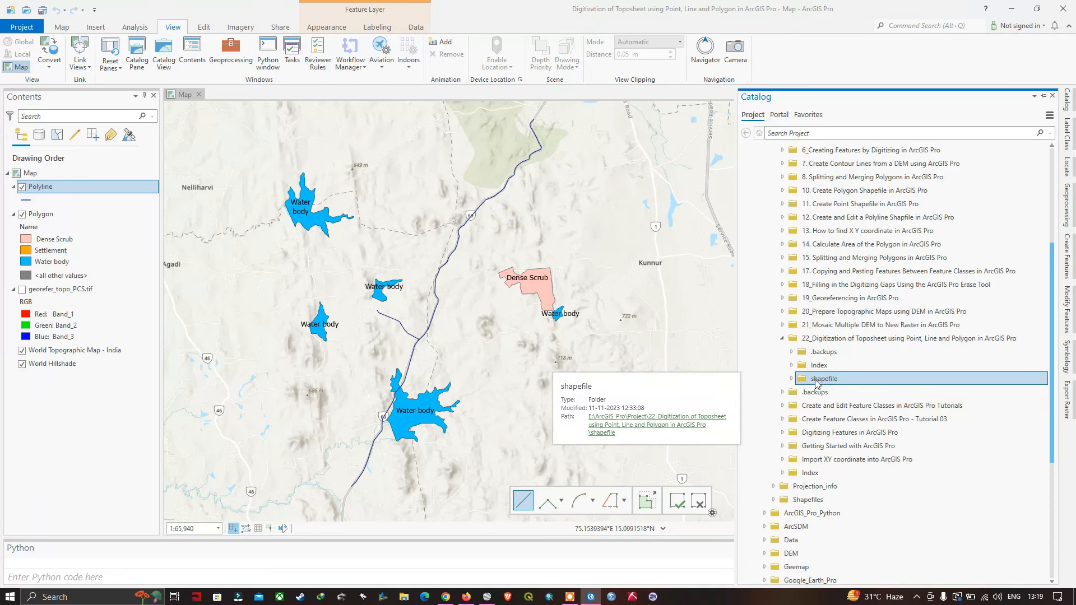
{"action": "right_click", "coordinate": [821, 383]}
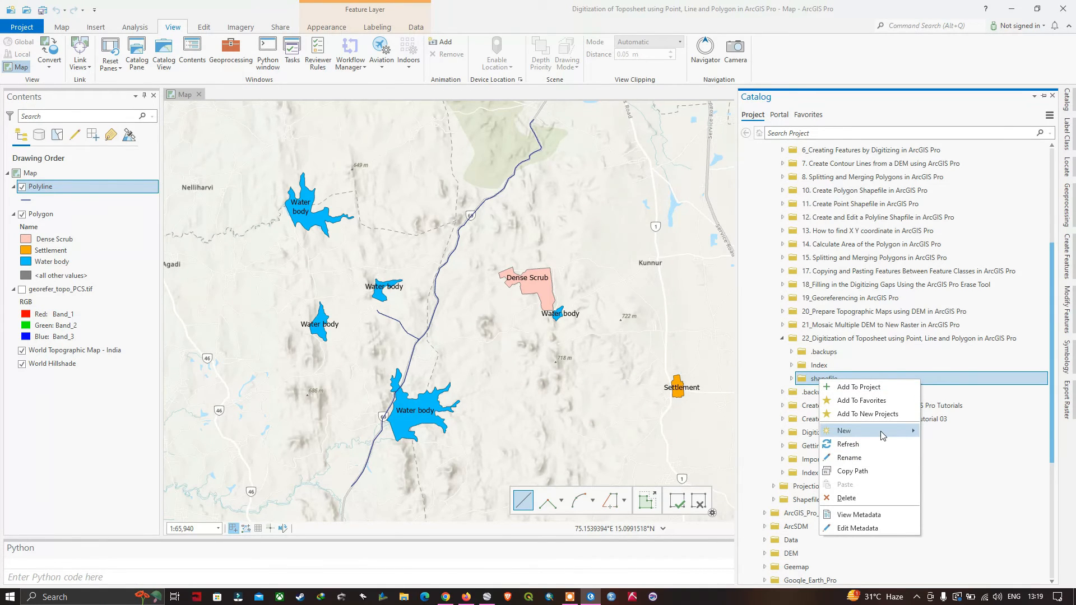
{"action": "mouse_move", "coordinate": [884, 436]}
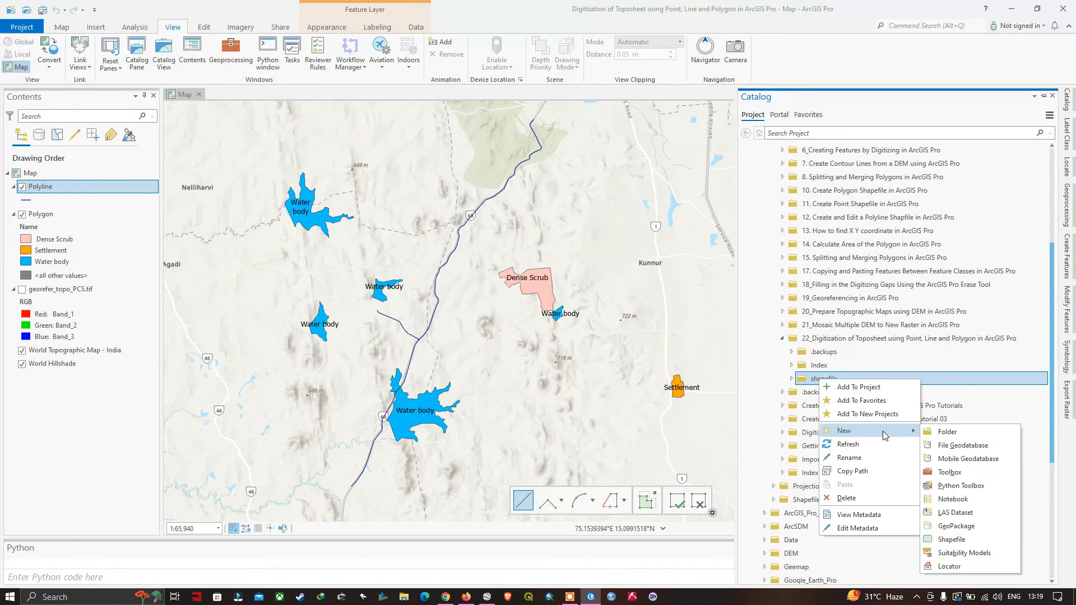
{"action": "left_click", "coordinate": [964, 540]}
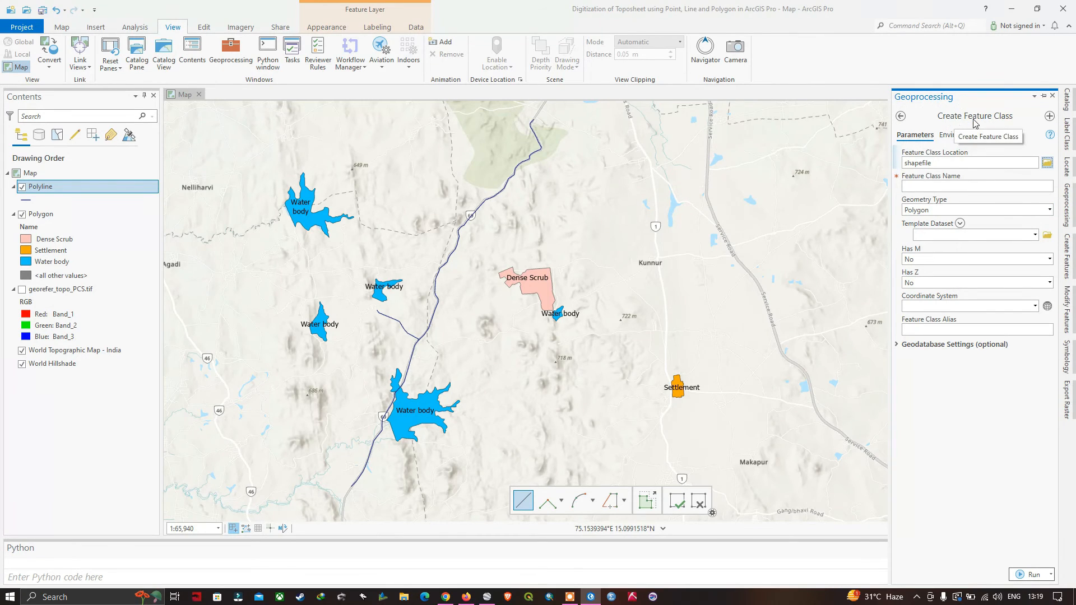
Create a feature class named Point with Point geometry and georefer_topo_PCS.tif's coordinate system, WGS_1984_UTM_Zone_43N.
{"action": "left_click", "coordinate": [935, 188]}
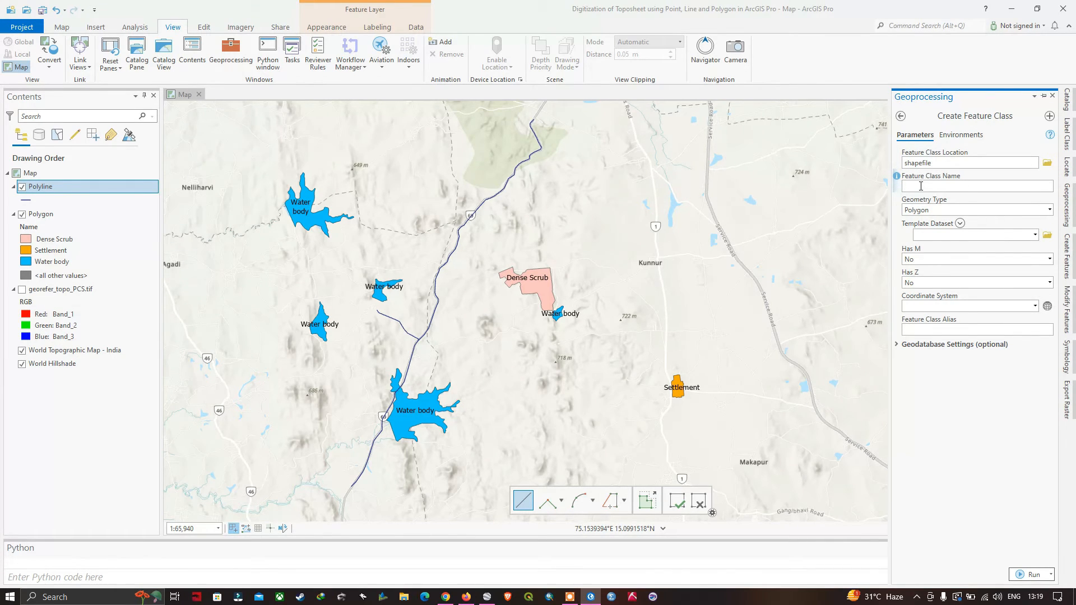
{"action": "type", "text": "Point"}
{"action": "left_click", "coordinate": [1052, 216]}
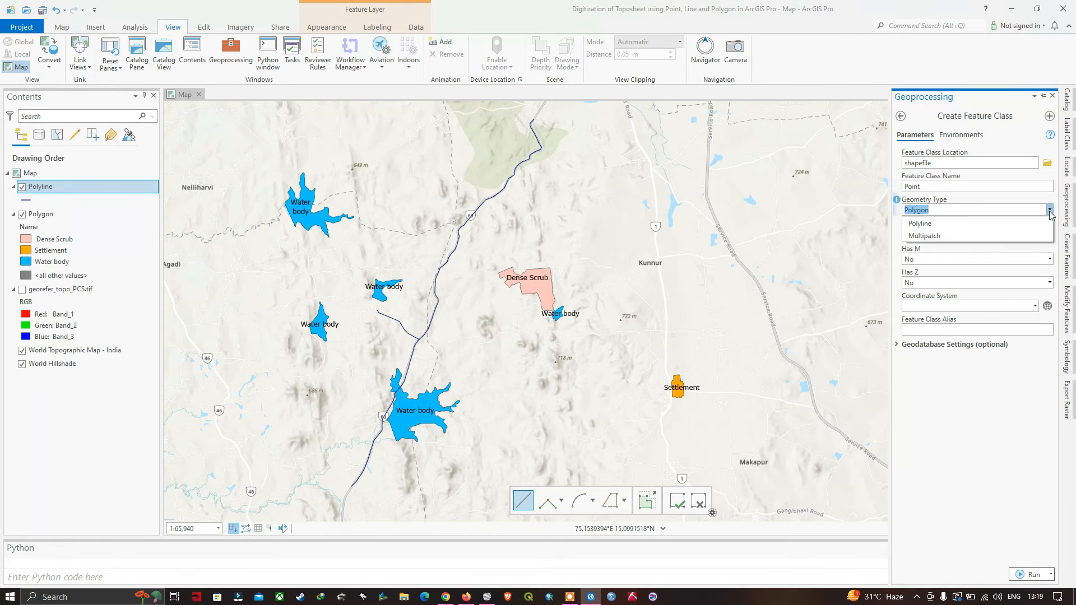
{"action": "left_click", "coordinate": [930, 227]}
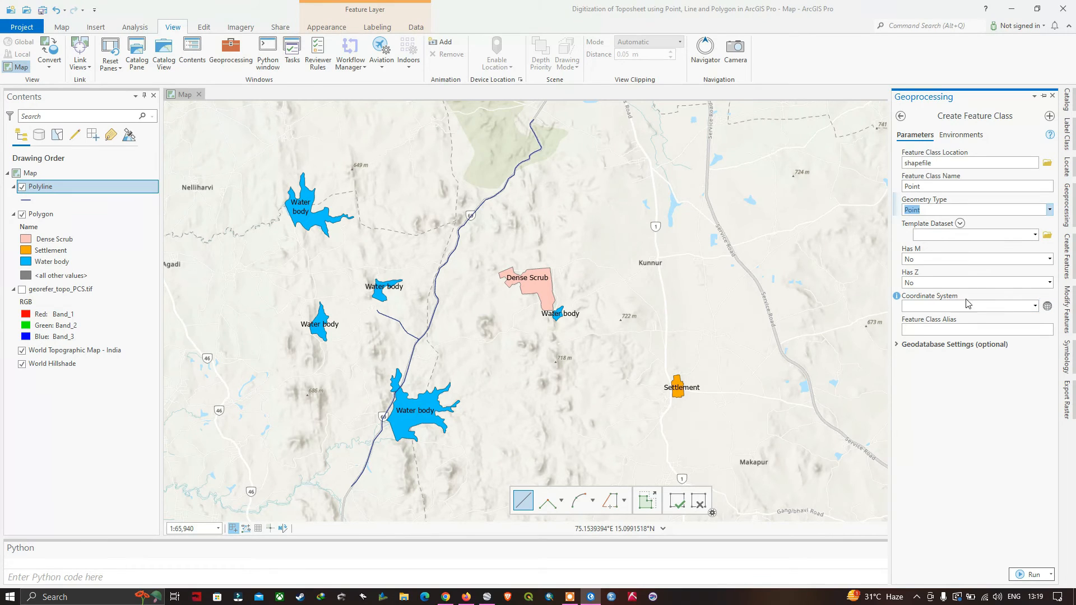
{"action": "left_click", "coordinate": [1036, 306]}
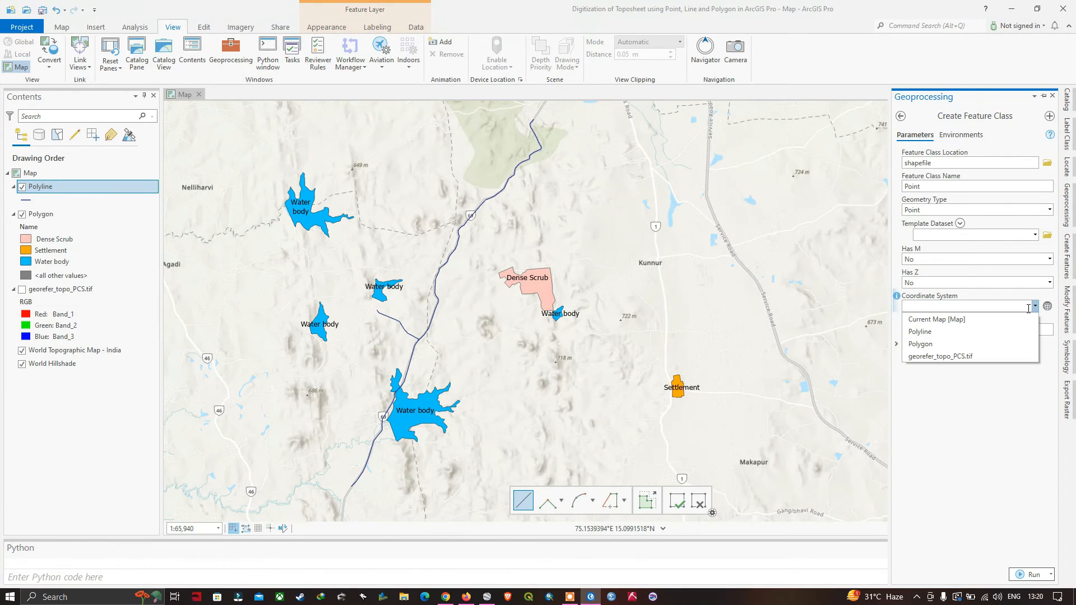
{"action": "left_click", "coordinate": [950, 359]}
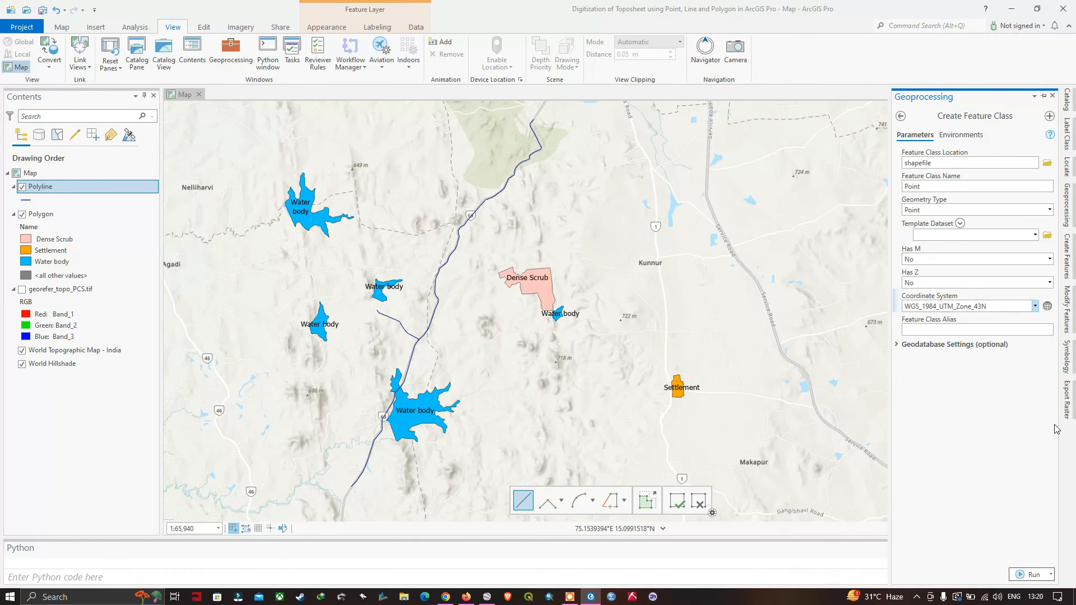
{"action": "left_click", "coordinate": [1033, 574]}
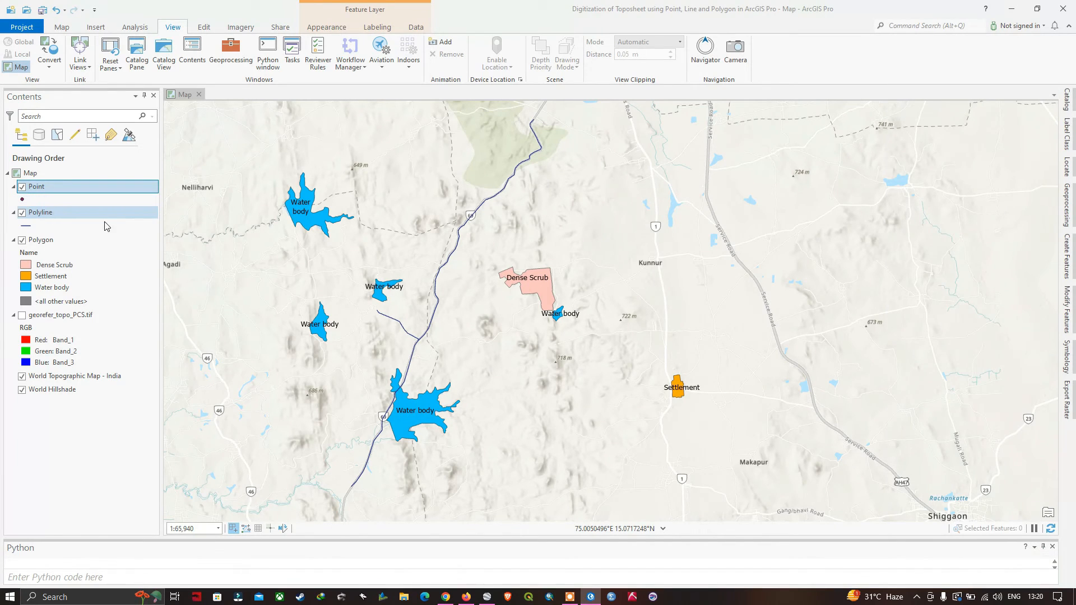
{"action": "left_click", "coordinate": [56, 215]}
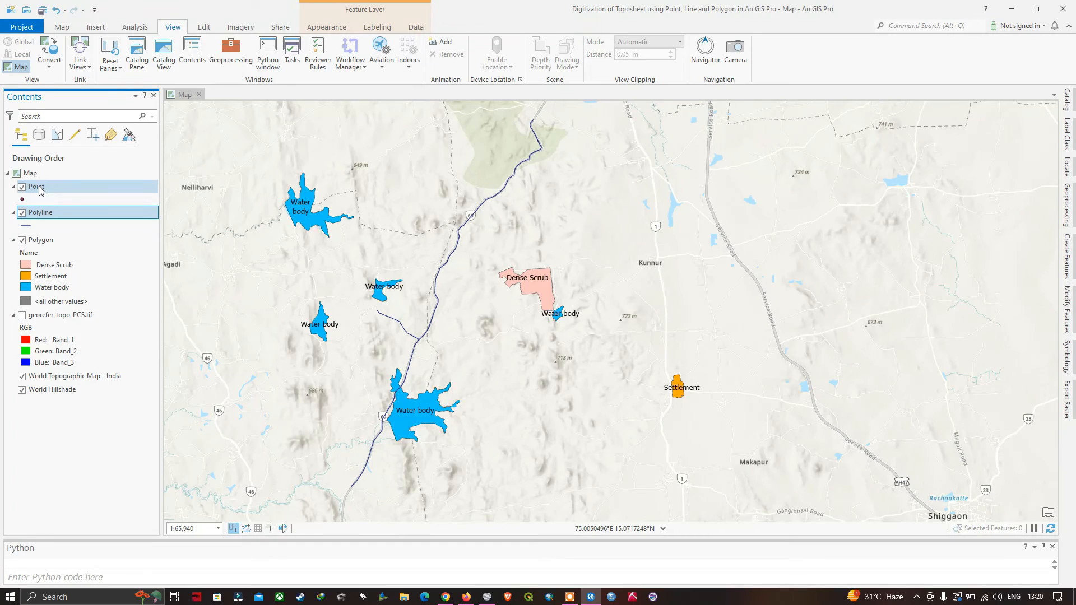
Show georefer_topo_PCS.tif and digitize a point feature in the Point layer at the Kunnūr road junction.
{"action": "left_click", "coordinate": [39, 191]}
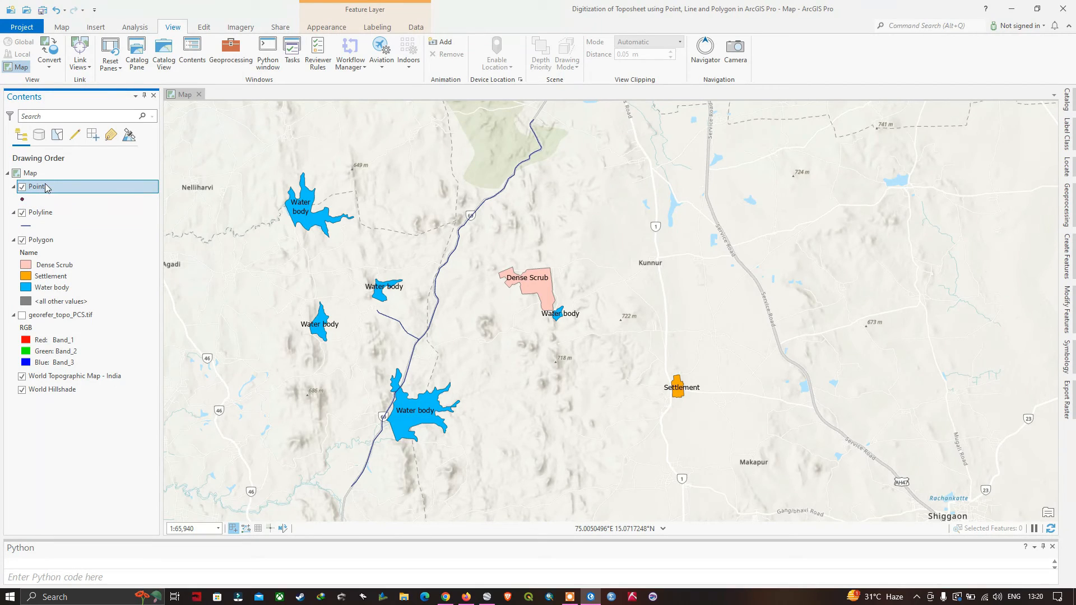
{"action": "left_click", "coordinate": [207, 29]}
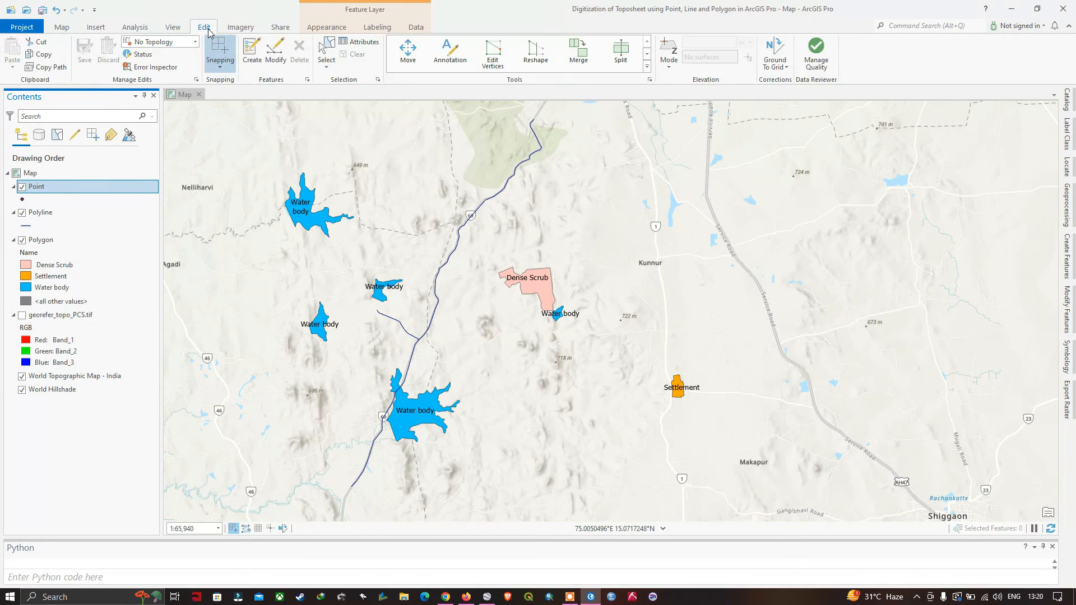
{"action": "left_click", "coordinate": [252, 56]}
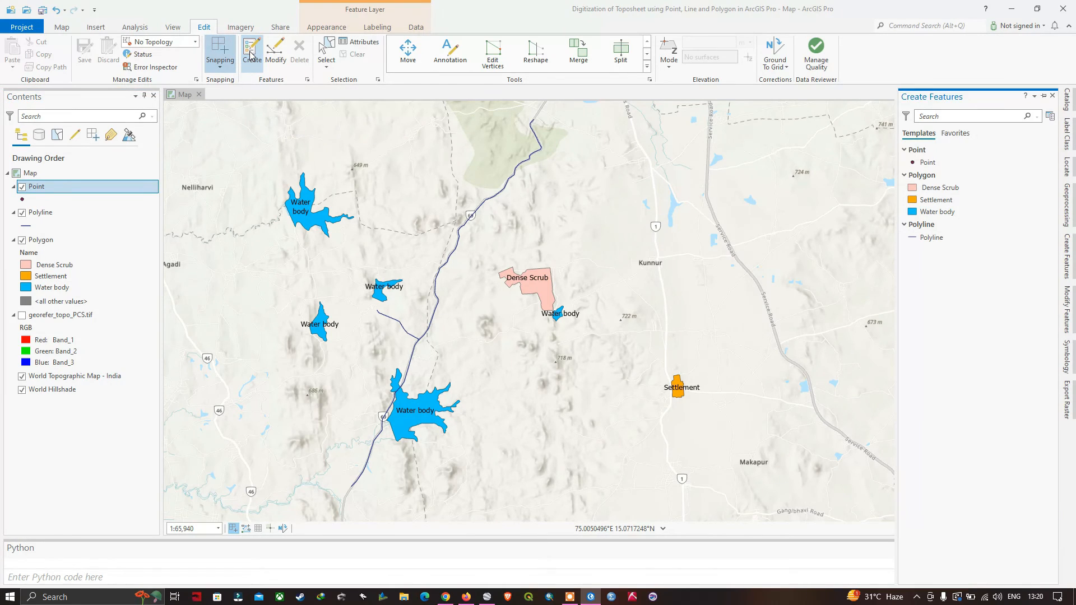
{"action": "left_click", "coordinate": [928, 163]}
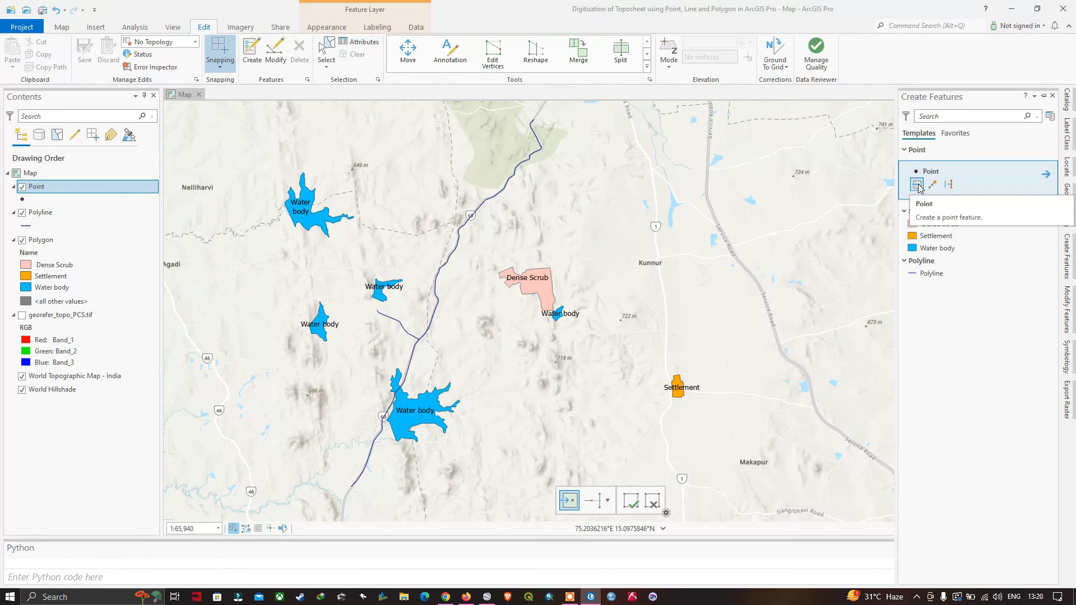
{"action": "left_click", "coordinate": [919, 187]}
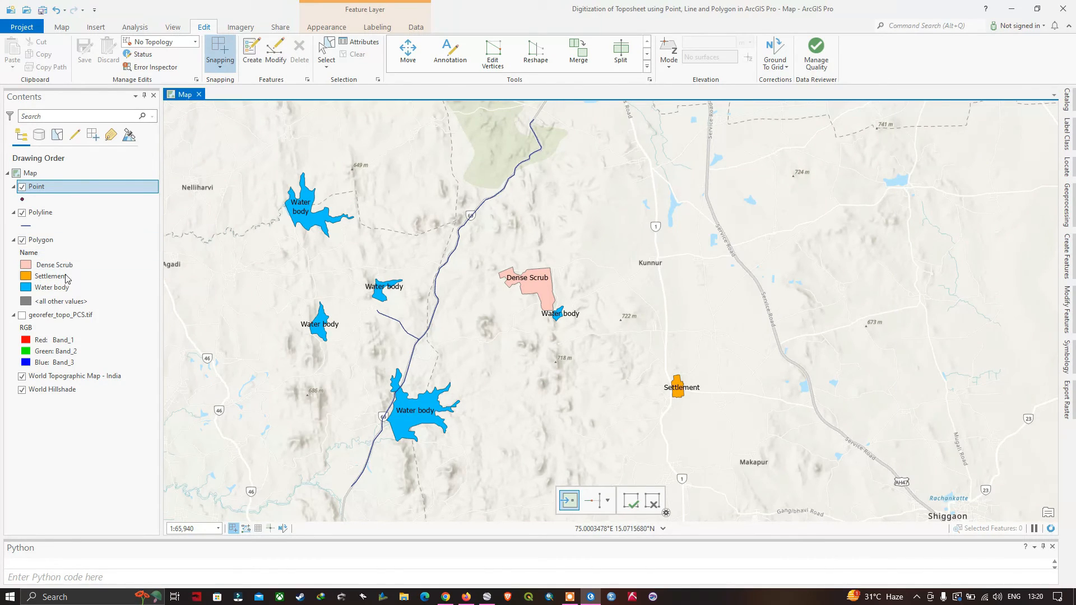
{"action": "left_click", "coordinate": [23, 315]}
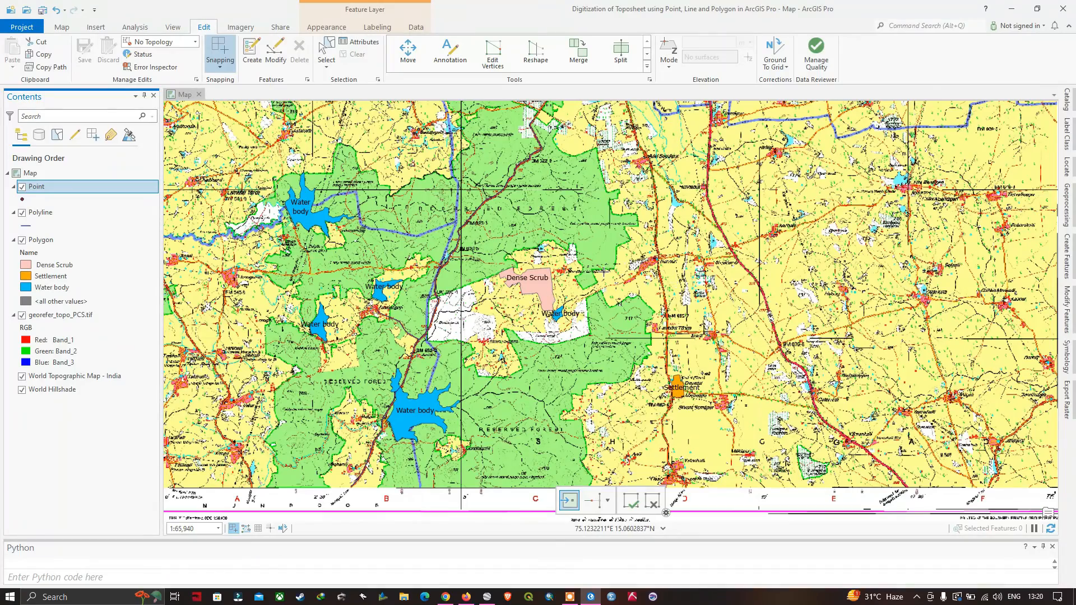
{"action": "scroll", "coordinate": [694, 281], "scroll_direction": "up", "scroll_amount": 3}
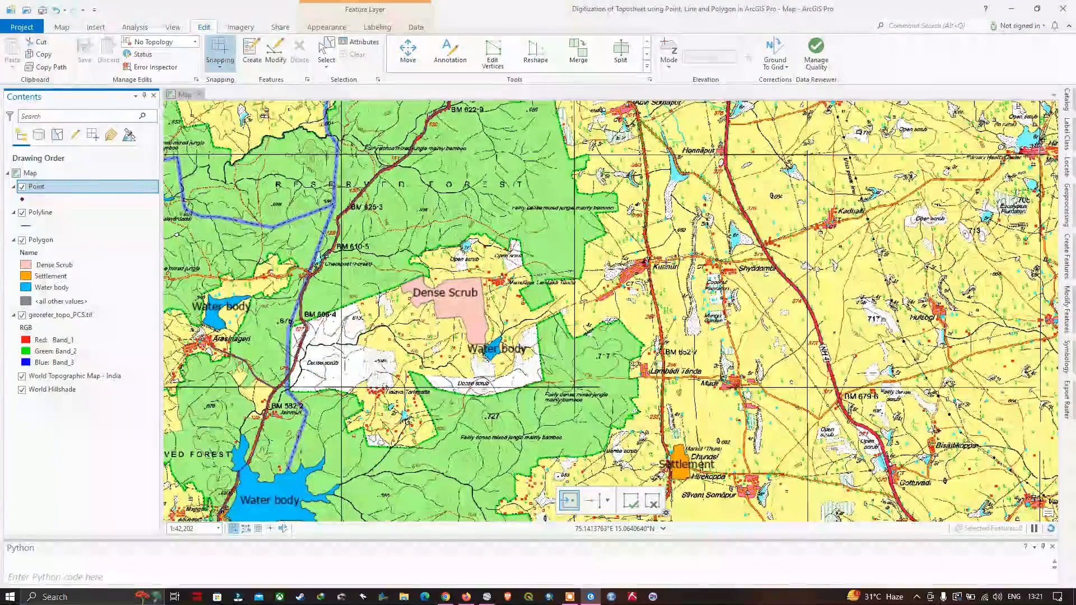
{"action": "scroll", "coordinate": [666, 261], "scroll_direction": "up", "scroll_amount": 5}
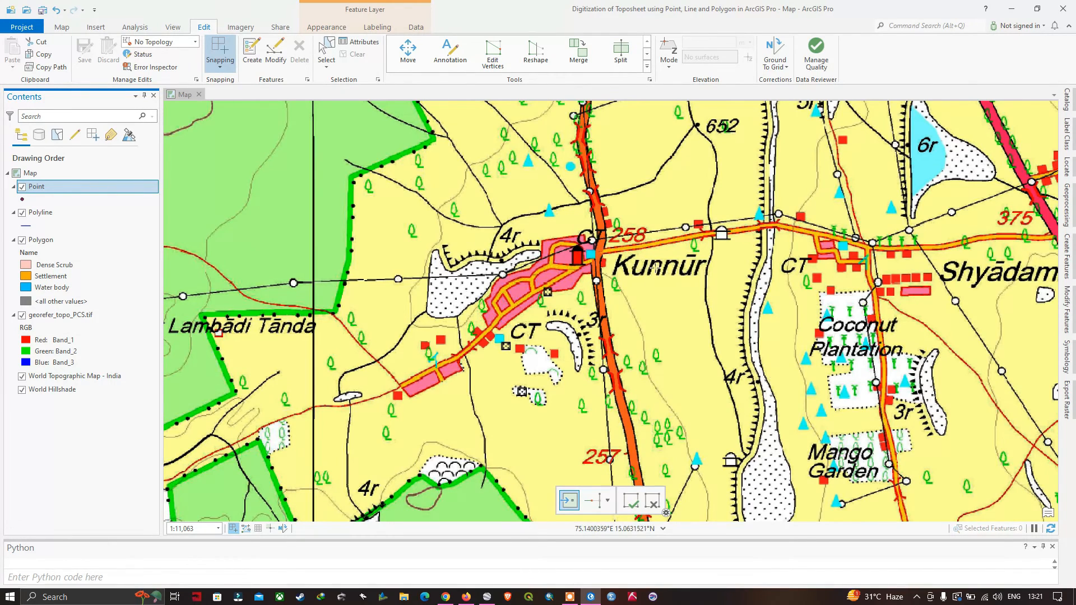
{"action": "left_click", "coordinate": [598, 256]}
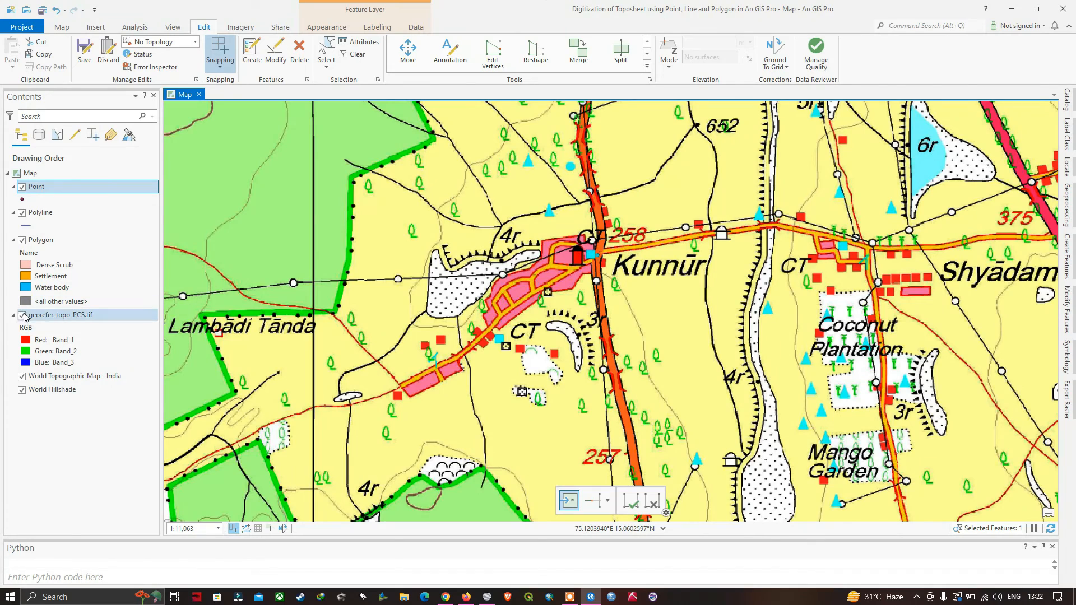
Hide the georefer_topo_PCS.tif toposheet and check the new point's position against the basemap at Kunnur.
{"action": "left_click", "coordinate": [23, 315]}
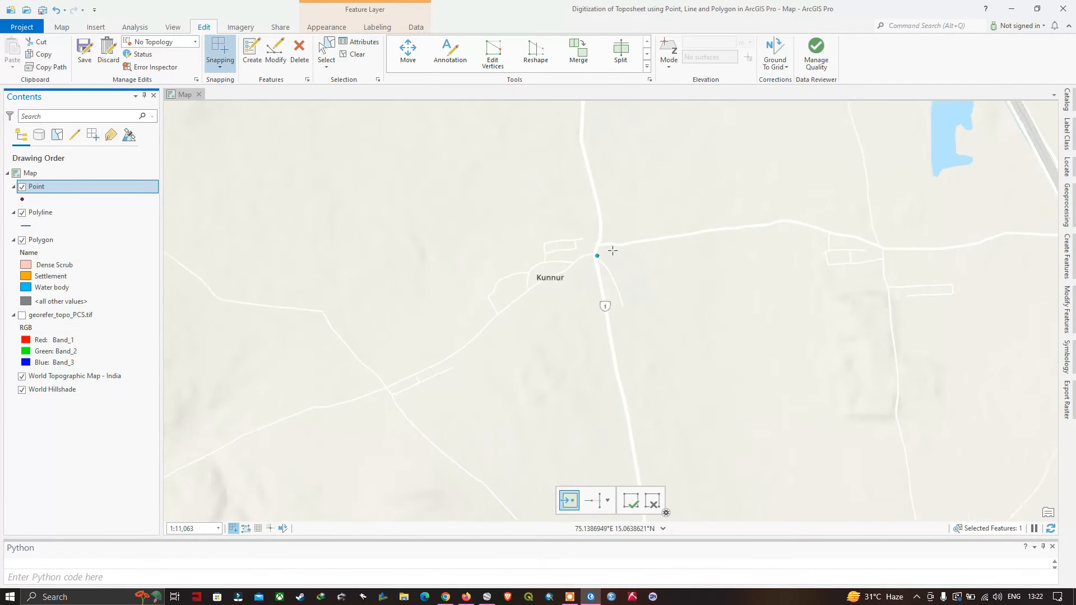
{"action": "scroll", "coordinate": [605, 252], "scroll_direction": "up", "scroll_amount": 3}
{"action": "scroll", "coordinate": [598, 260], "scroll_direction": "down", "scroll_amount": 3}
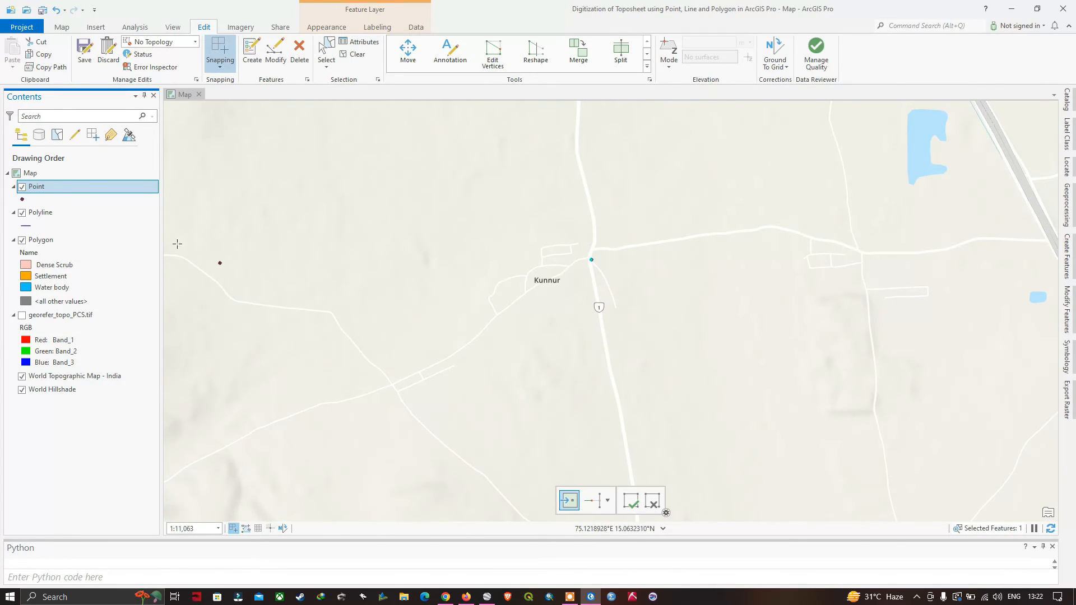
Open the Point layer's attribute table and save all edits.
{"action": "right_click", "coordinate": [35, 192]}
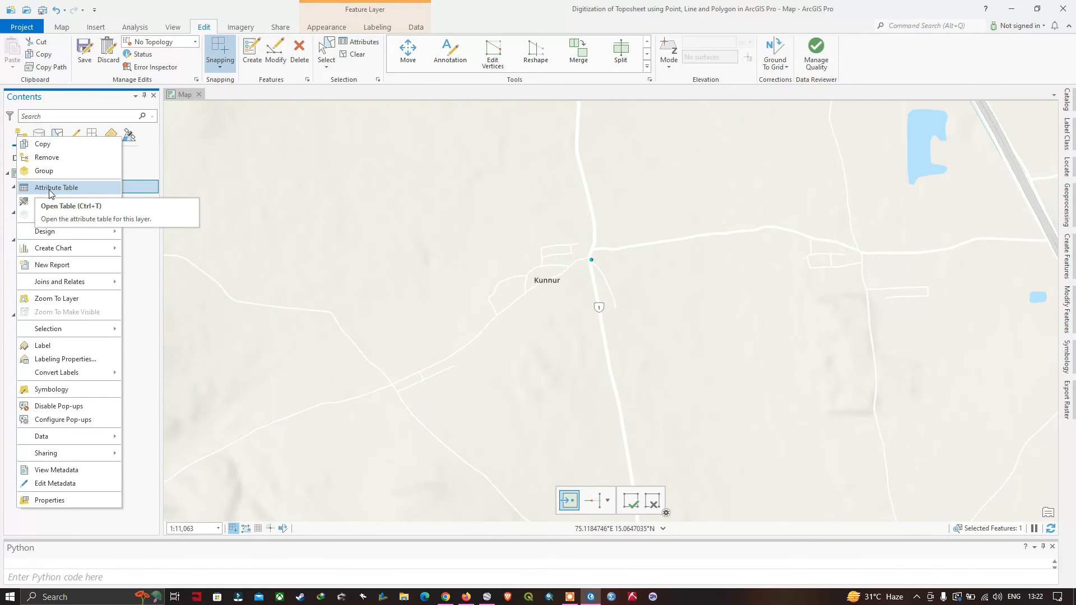
{"action": "left_click", "coordinate": [49, 188]}
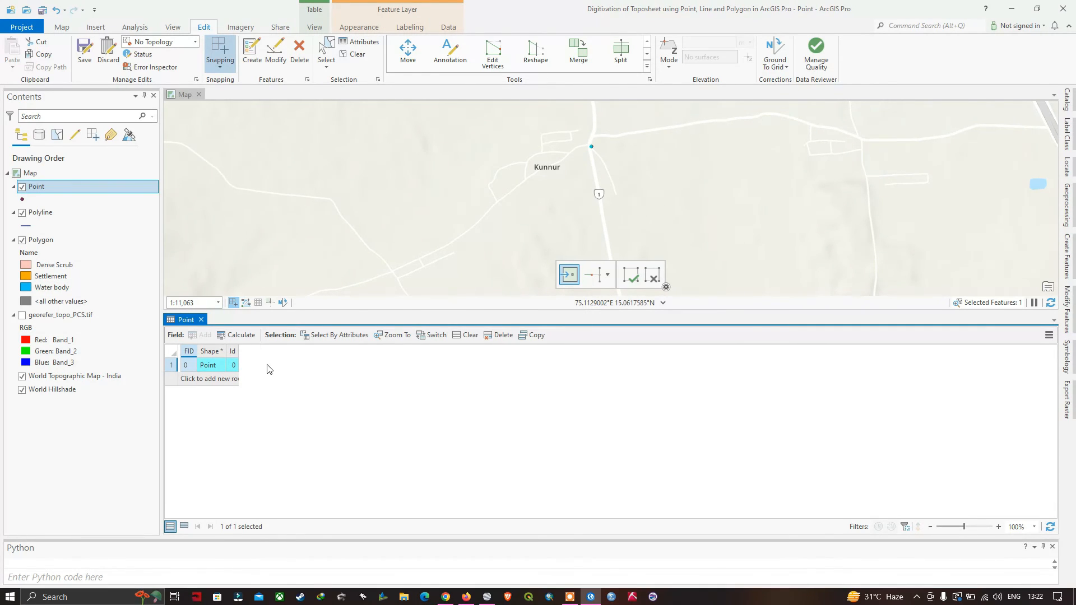
{"action": "left_click", "coordinate": [87, 52]}
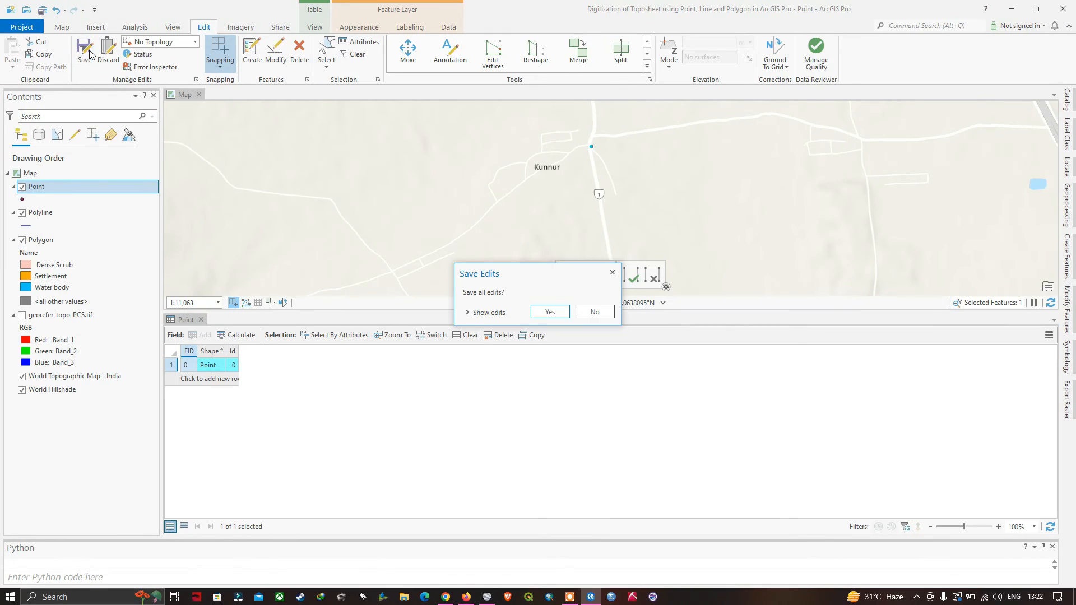
{"action": "left_click", "coordinate": [550, 311]}
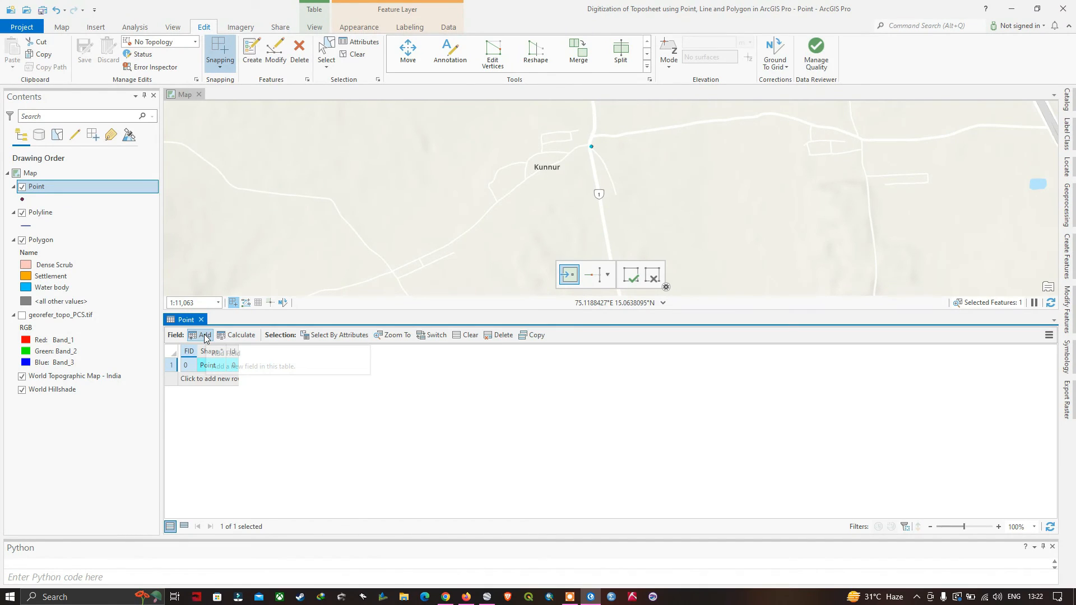
Add a Text field named Village to the Point layer's table and save the field changes.
{"action": "left_click", "coordinate": [205, 336]}
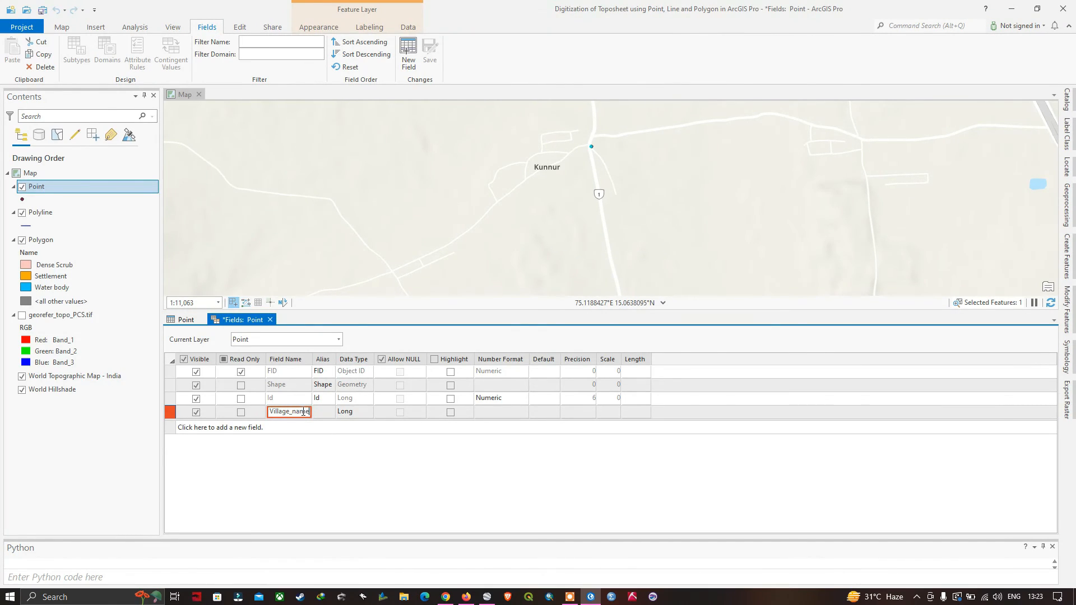
{"action": "left_click", "coordinate": [354, 414]}
{"action": "left_click", "coordinate": [351, 478]}
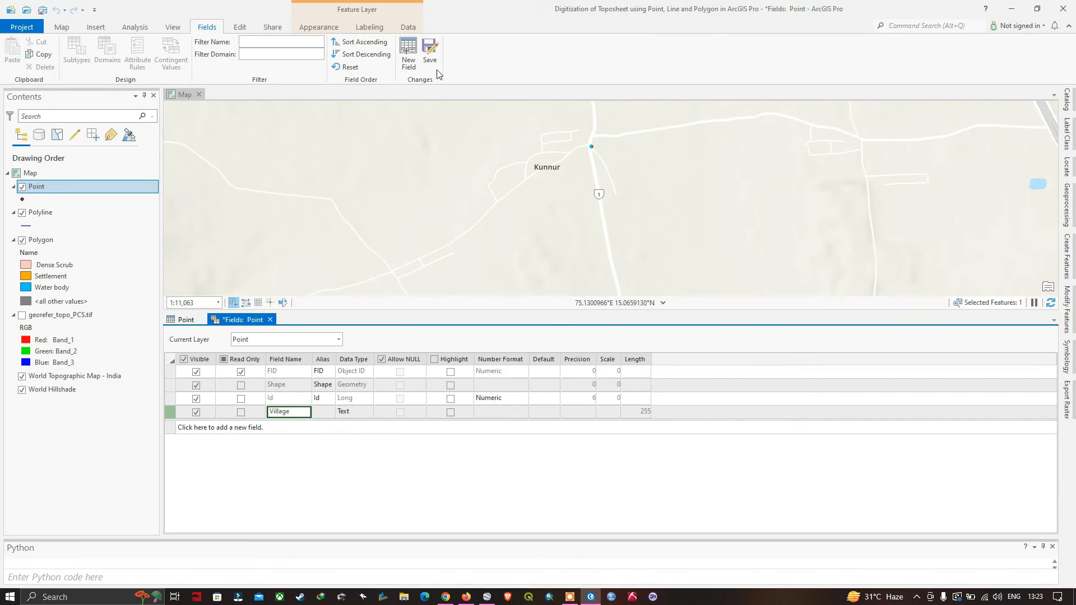
{"action": "left_click", "coordinate": [430, 50]}
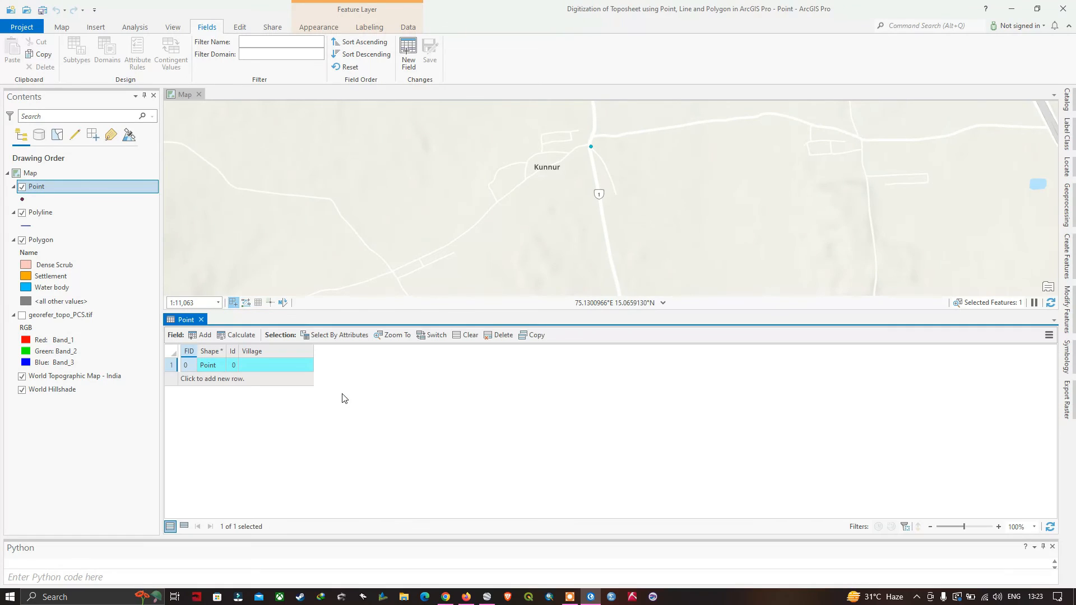
Enter Kunnur as the point's Village value and close the attribute table.
{"action": "left_click", "coordinate": [265, 356]}
{"action": "left_click", "coordinate": [265, 365]}
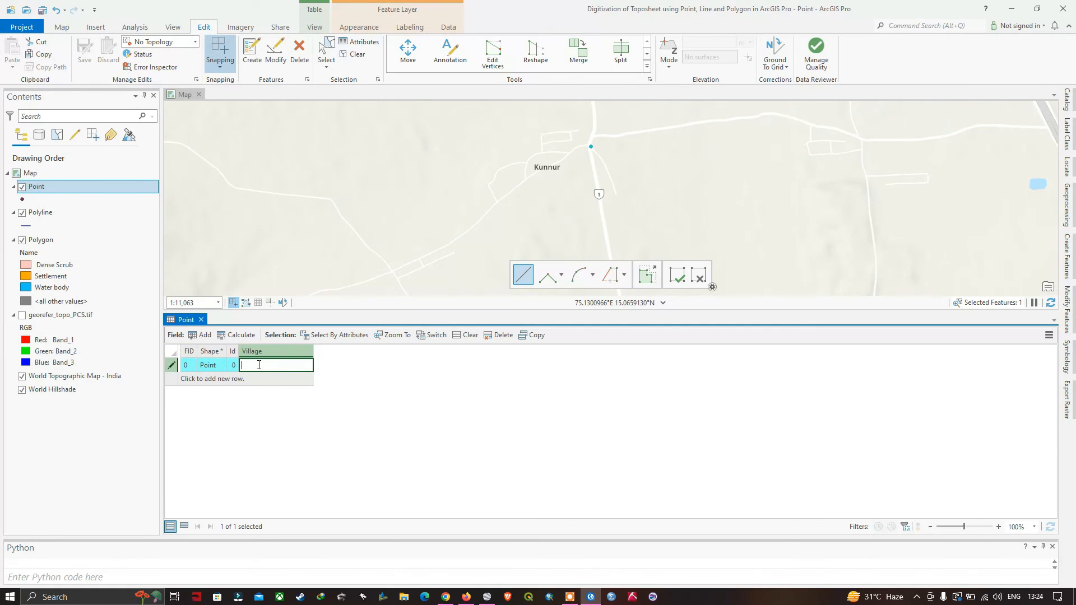
{"action": "type", "text": "Kunnur"}
{"action": "key", "text": "Return"}
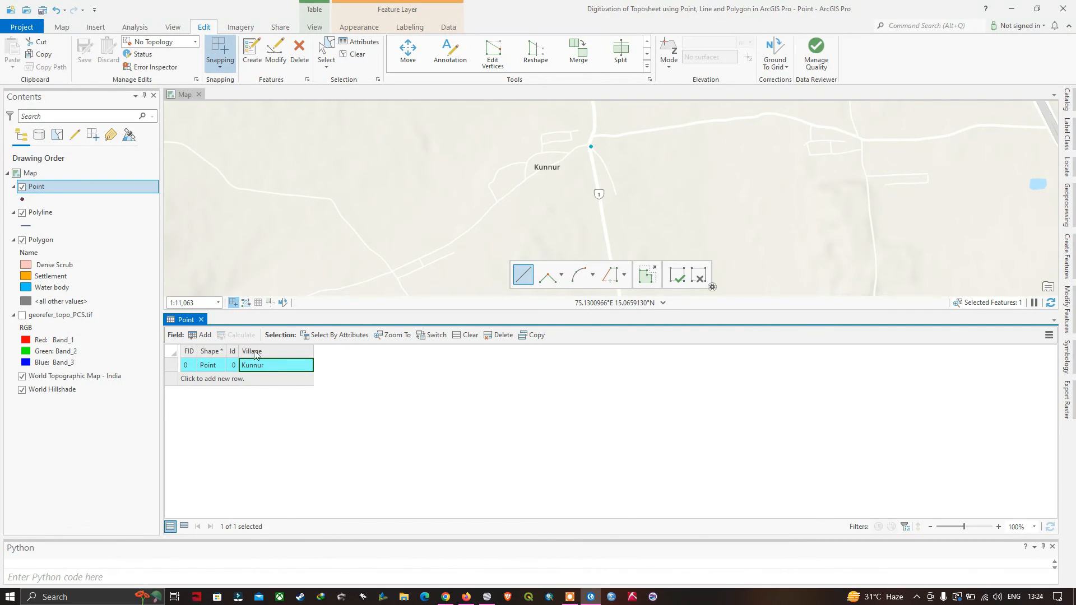
{"action": "left_click", "coordinate": [201, 320]}
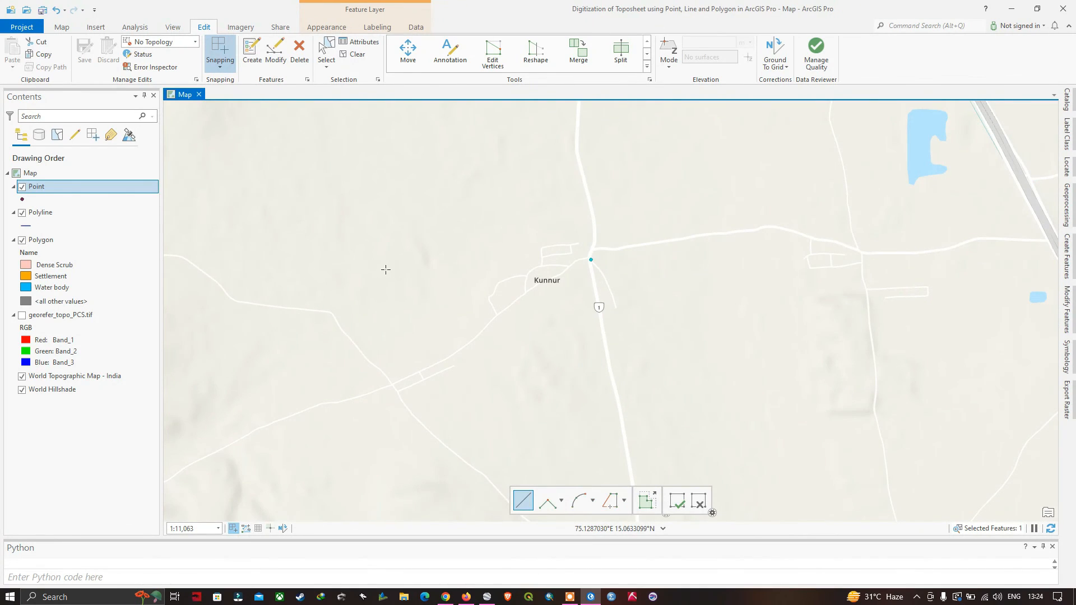
{"action": "scroll", "coordinate": [525, 316], "scroll_direction": "down", "scroll_amount": 3}
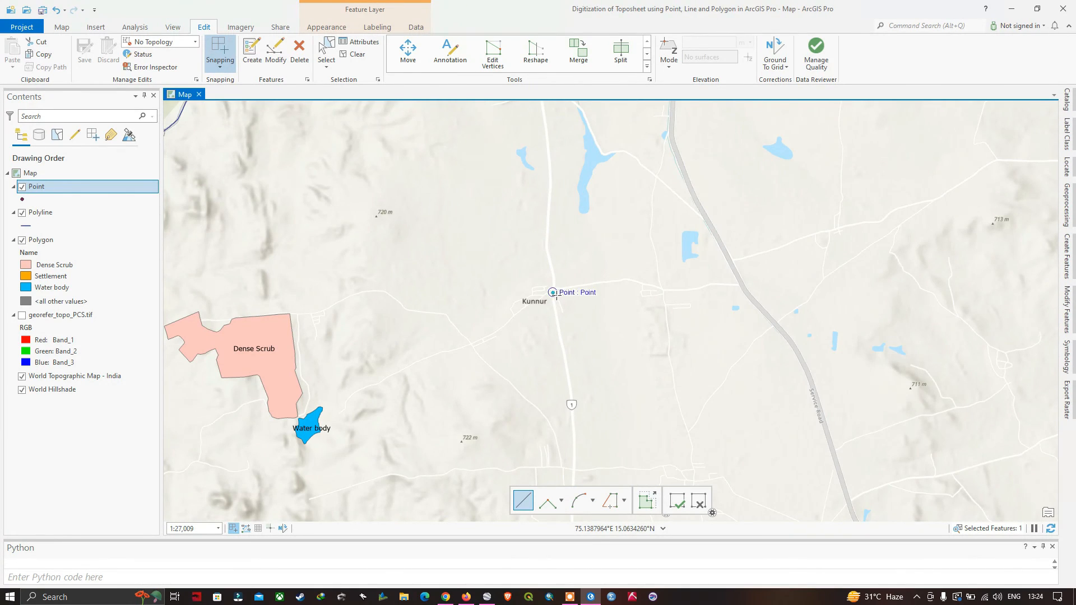
{"action": "right_click", "coordinate": [38, 186]}
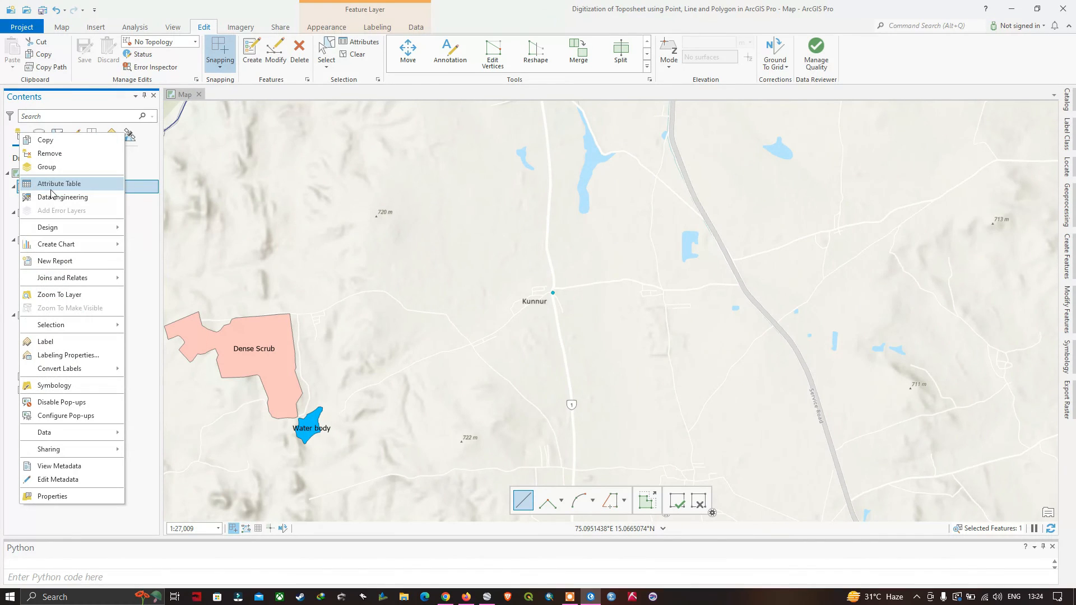
{"action": "left_click", "coordinate": [53, 496]}
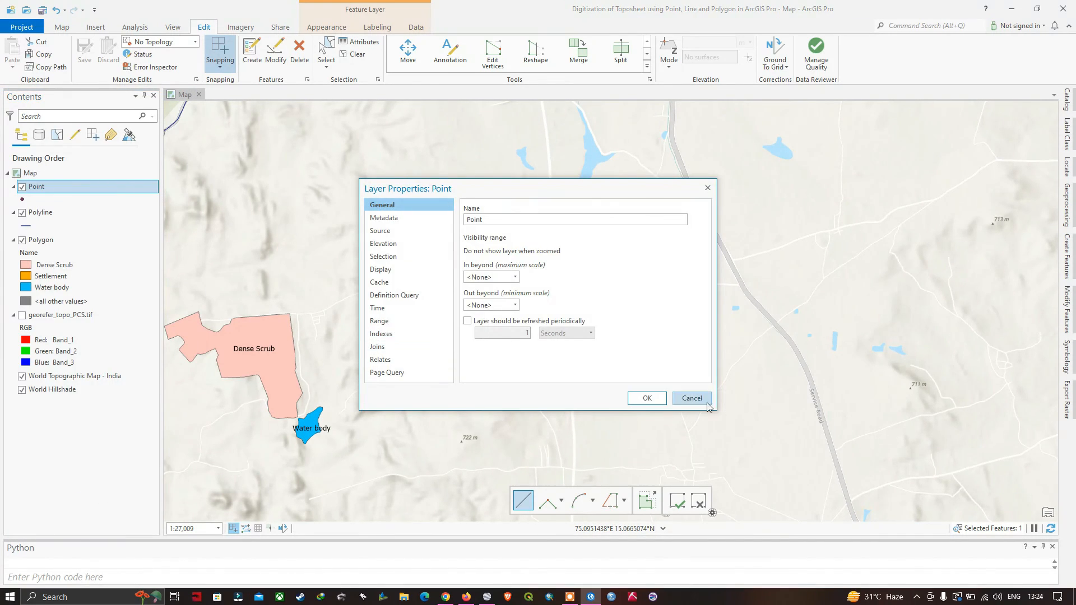
{"action": "left_click", "coordinate": [693, 399]}
{"action": "right_click", "coordinate": [44, 188]}
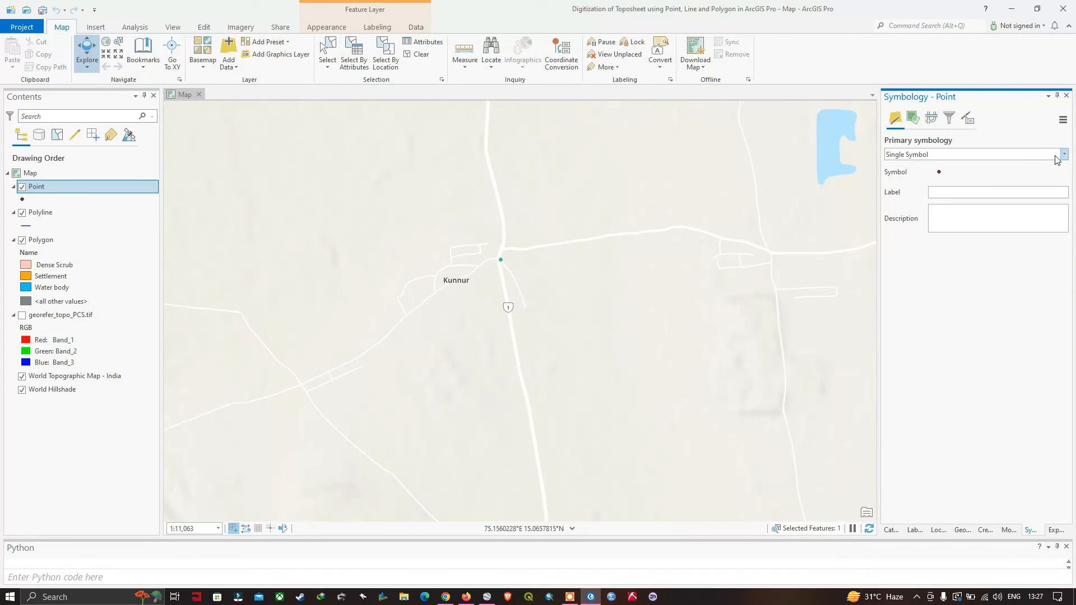
{"action": "left_click", "coordinate": [1065, 156]}
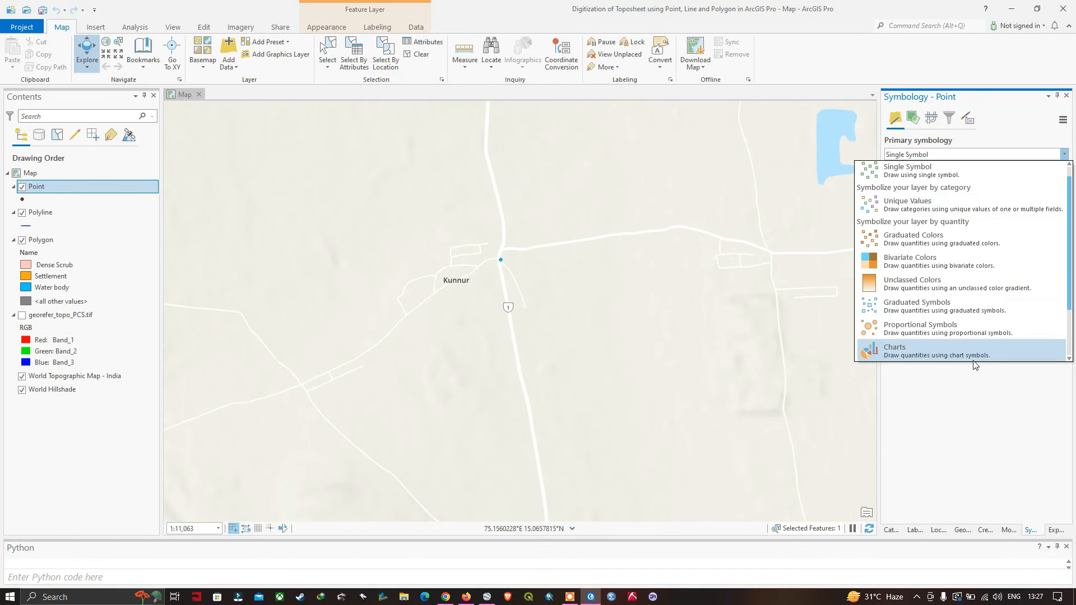
{"action": "left_click", "coordinate": [977, 383]}
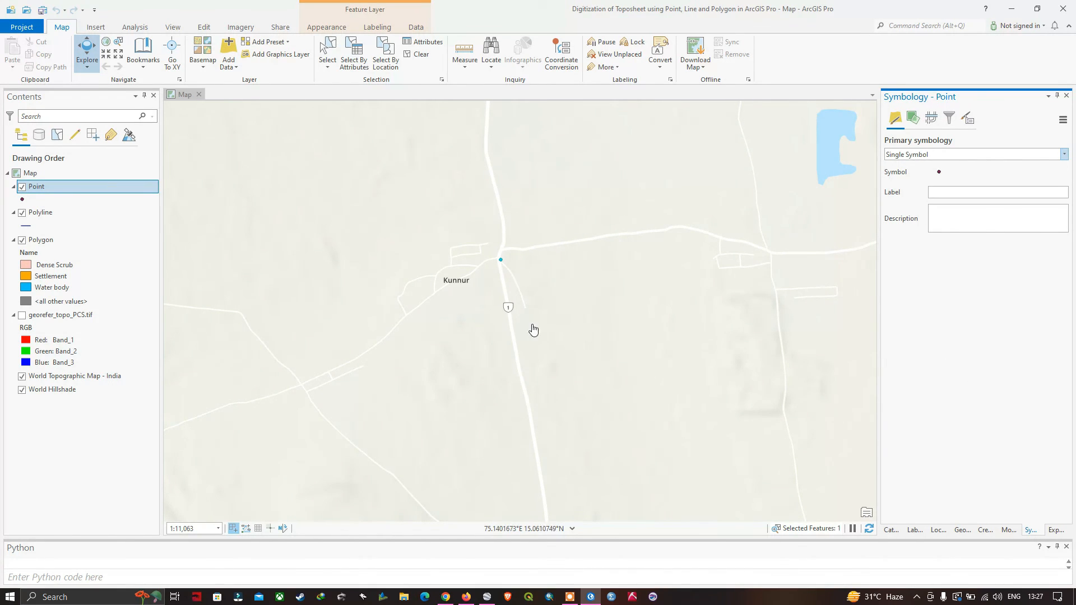
Save the project.
{"action": "scroll", "coordinate": [528, 342], "scroll_direction": "down", "scroll_amount": 5}
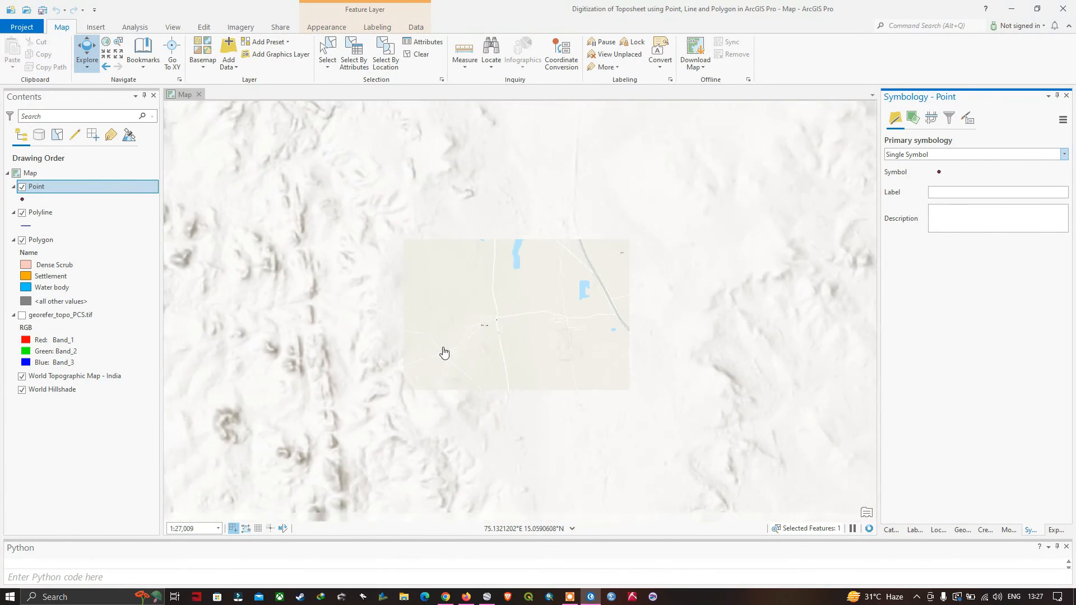
{"action": "left_click", "coordinate": [40, 14]}
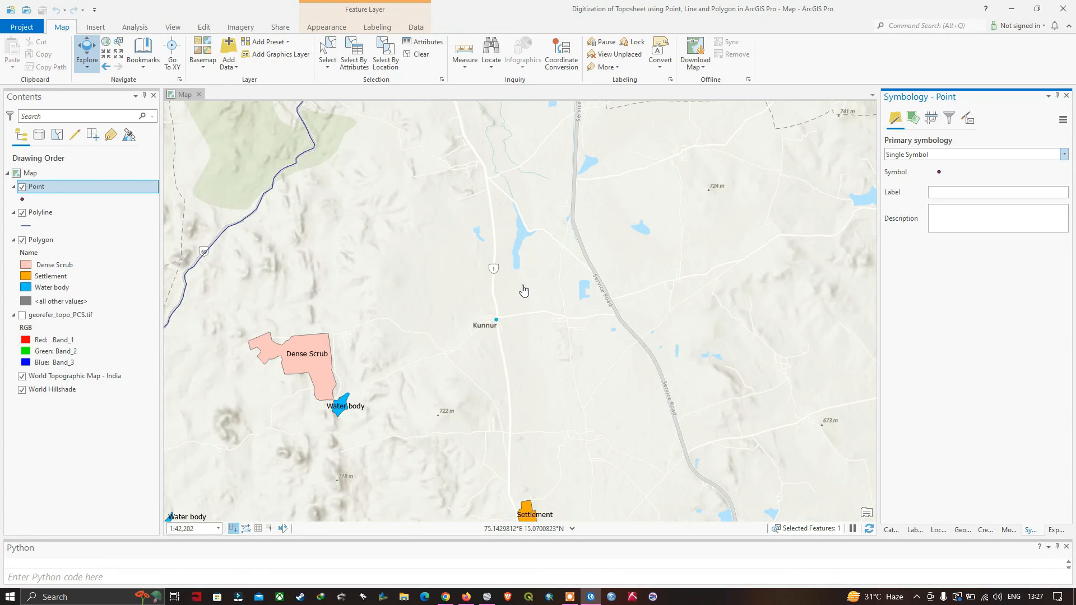
Turn on labels for the Point layer, set their field to Village, and switch the layer's labels back off.
{"action": "left_click_drag", "start_coordinate": [276, 415], "coordinate": [506, 303]}
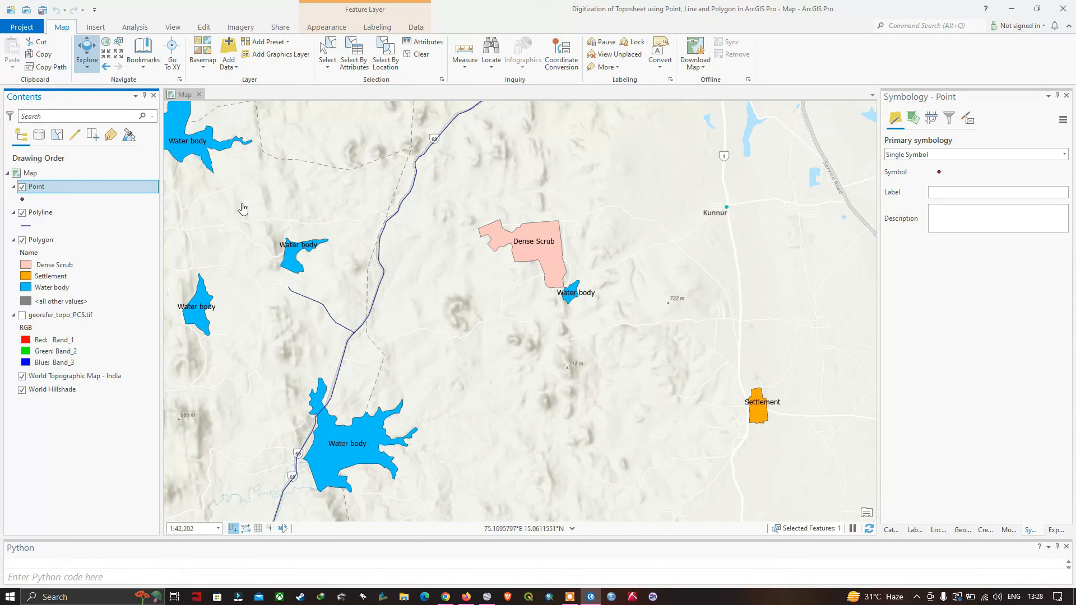
{"action": "right_click", "coordinate": [40, 190]}
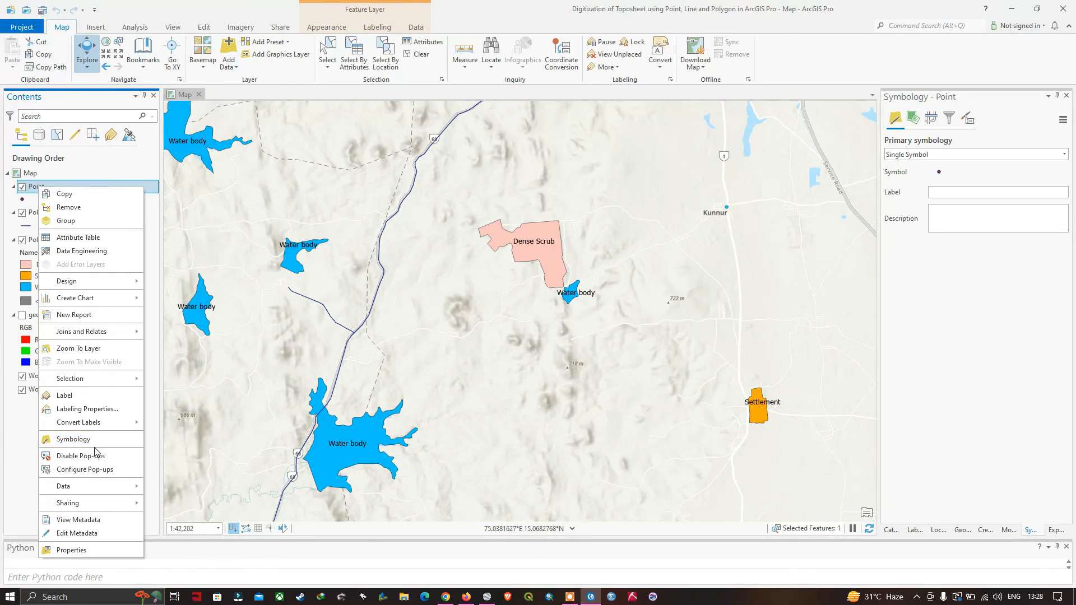
{"action": "left_click", "coordinate": [82, 396]}
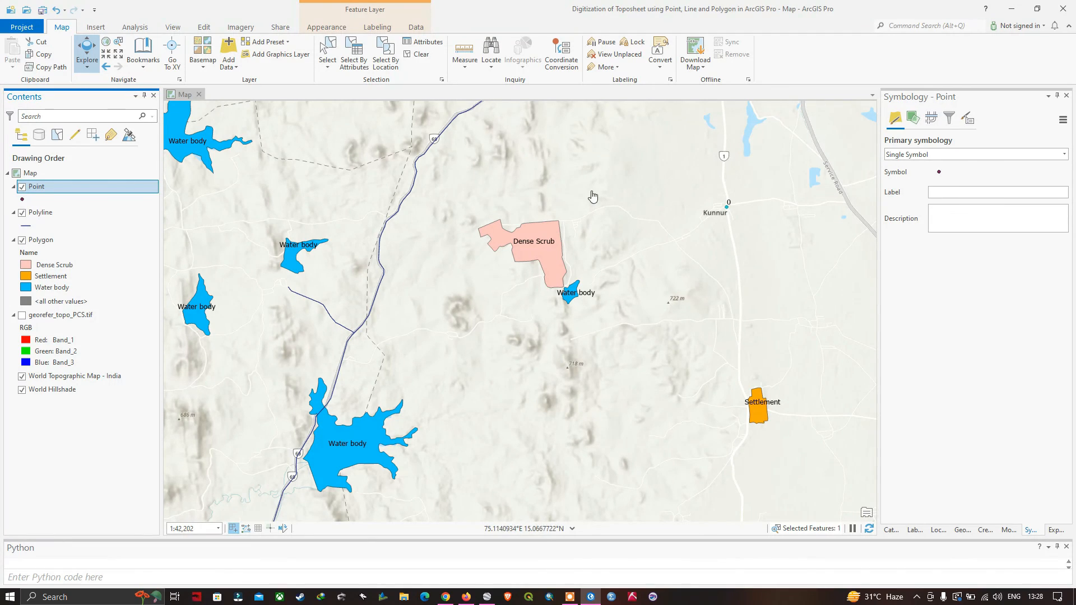
{"action": "left_click", "coordinate": [376, 27]}
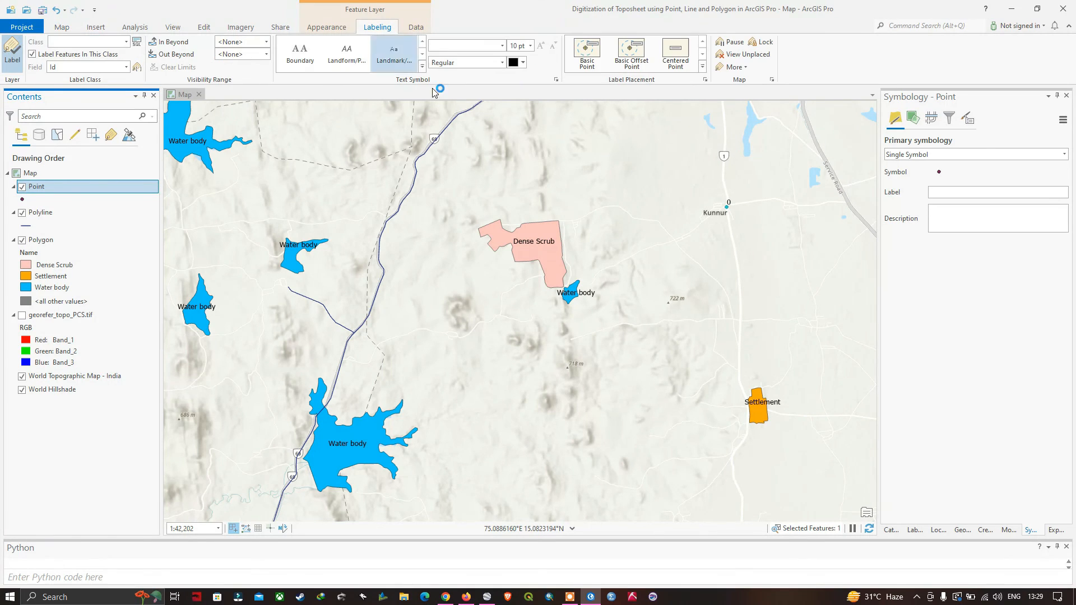
{"action": "left_click", "coordinate": [126, 67]}
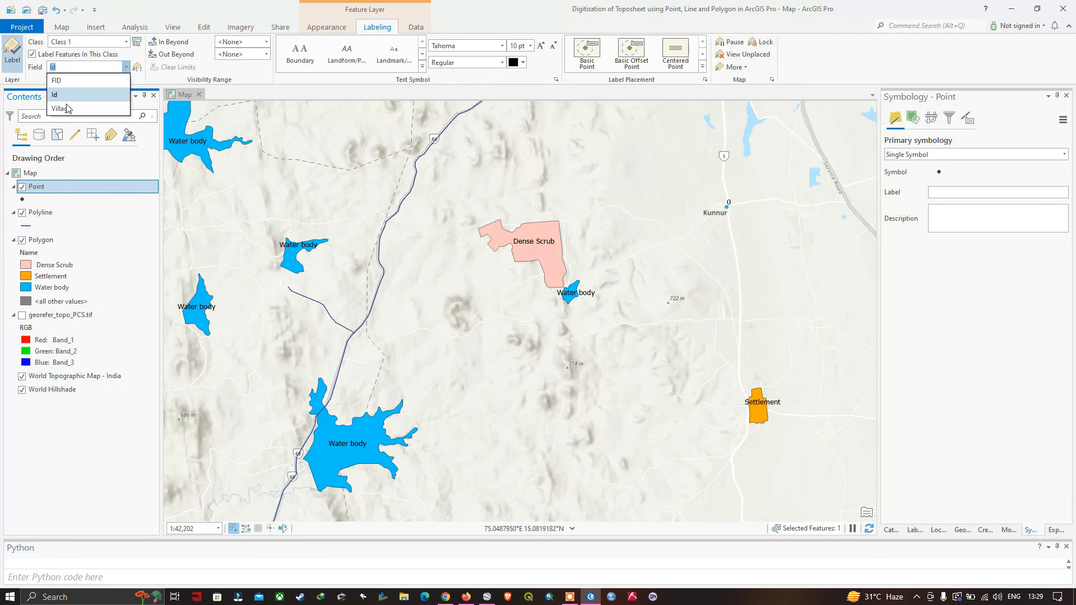
{"action": "left_click", "coordinate": [67, 108]}
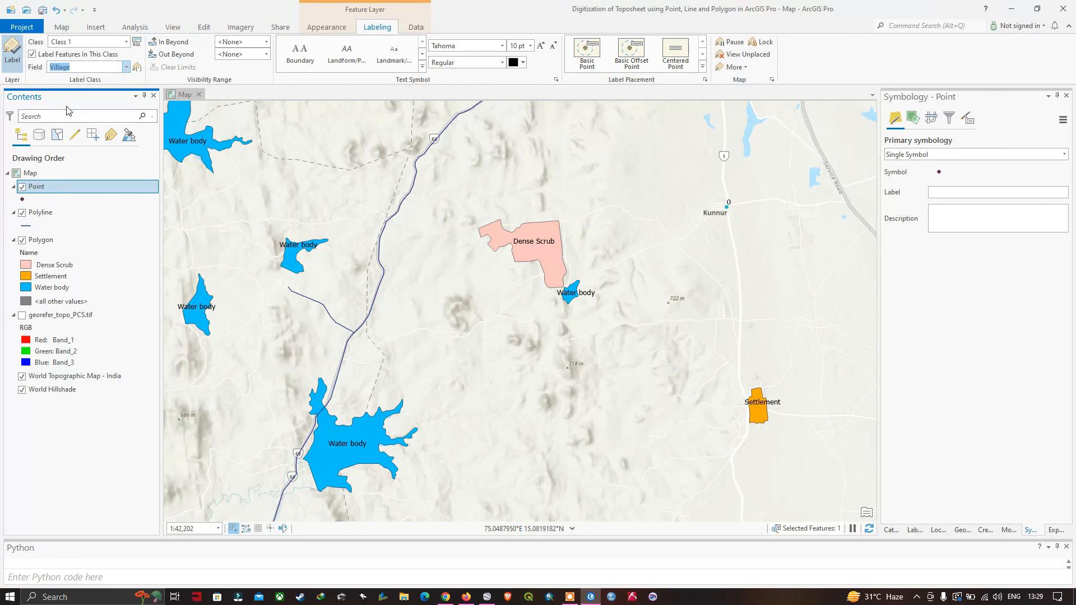
{"action": "left_click", "coordinate": [15, 63]}
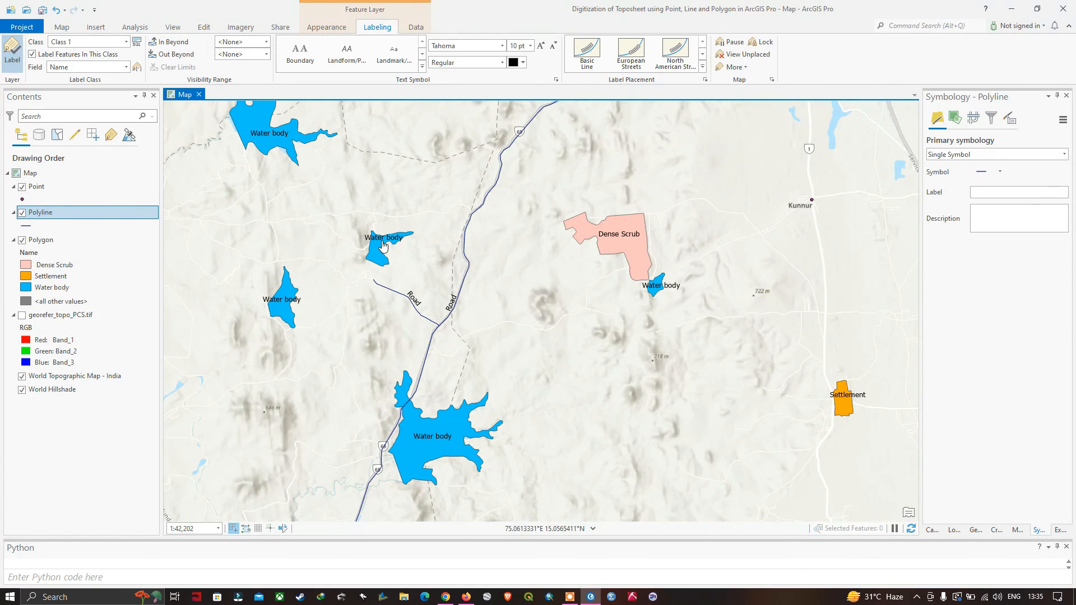
{"action": "scroll", "coordinate": [653, 429], "scroll_direction": "down", "scroll_amount": 2}
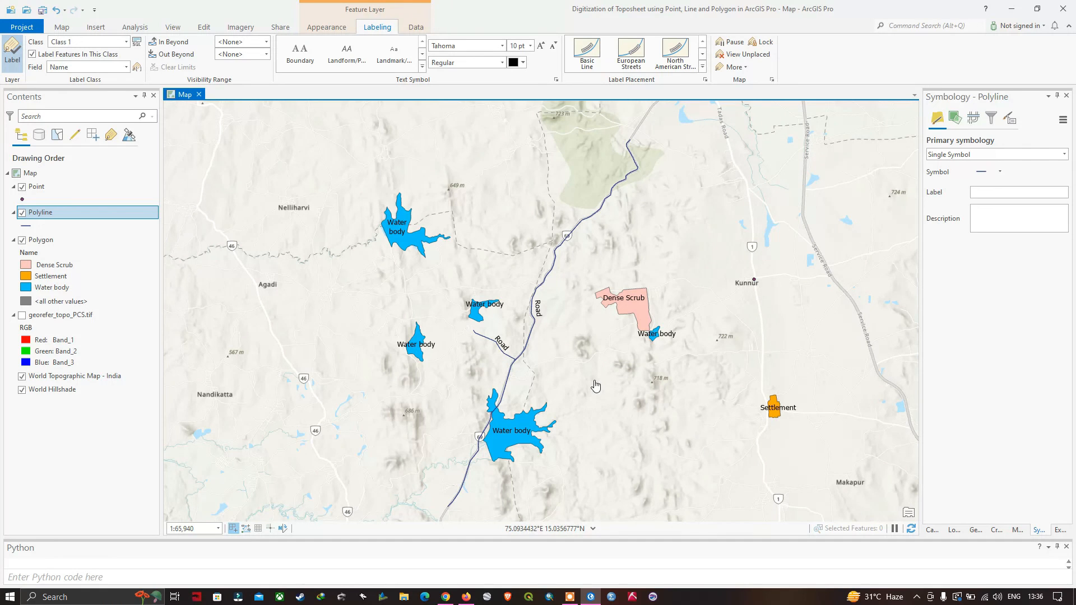
{"action": "scroll", "coordinate": [553, 396], "scroll_direction": "down", "scroll_amount": 1}
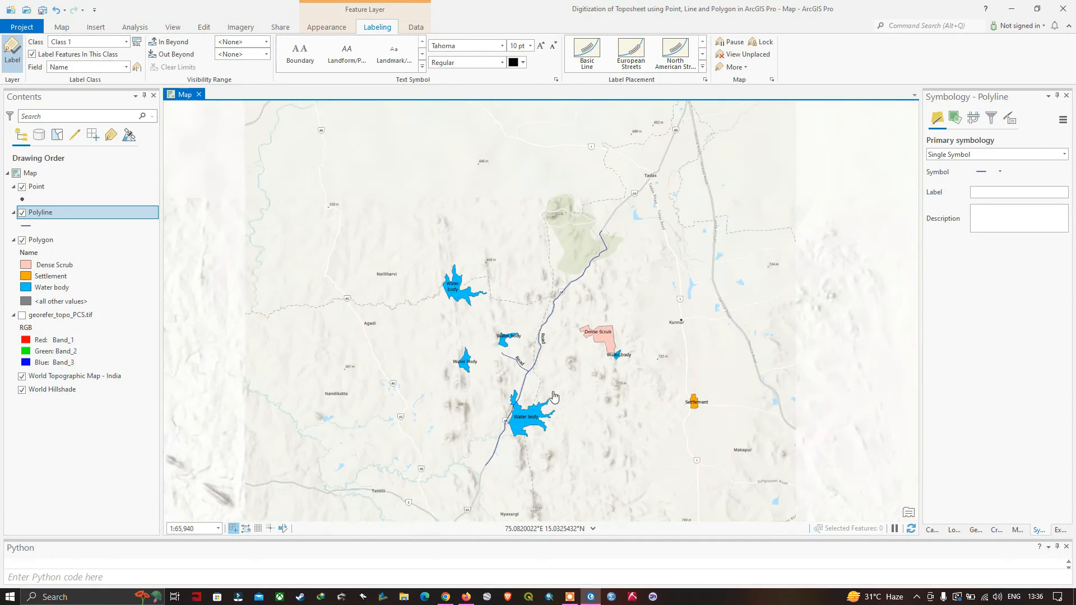
{"action": "scroll", "coordinate": [561, 397], "scroll_direction": "up", "scroll_amount": 3}
{"action": "scroll", "coordinate": [564, 397], "scroll_direction": "up", "scroll_amount": 2}
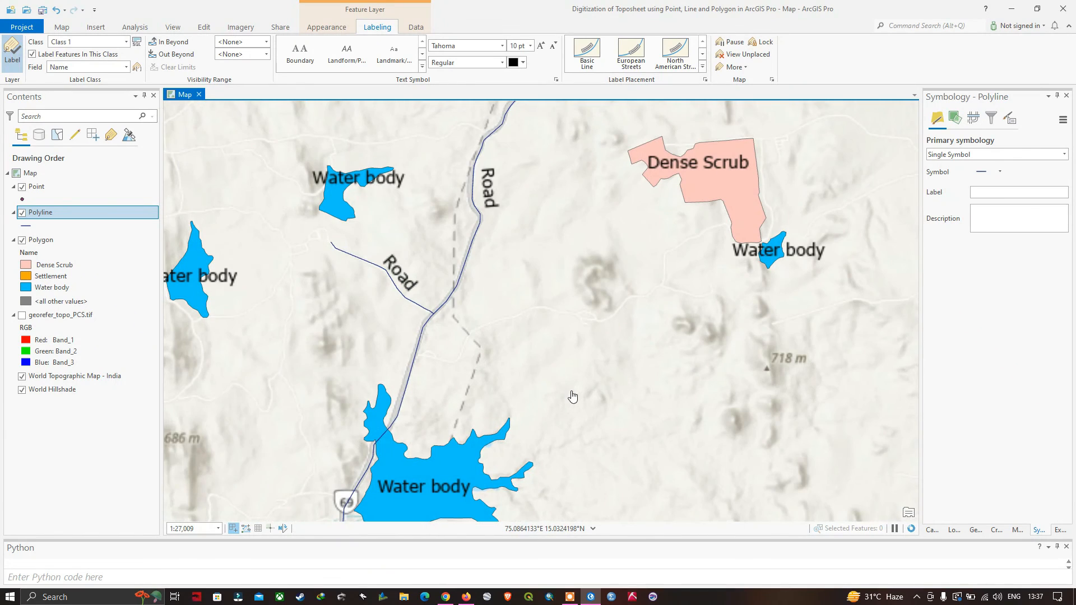